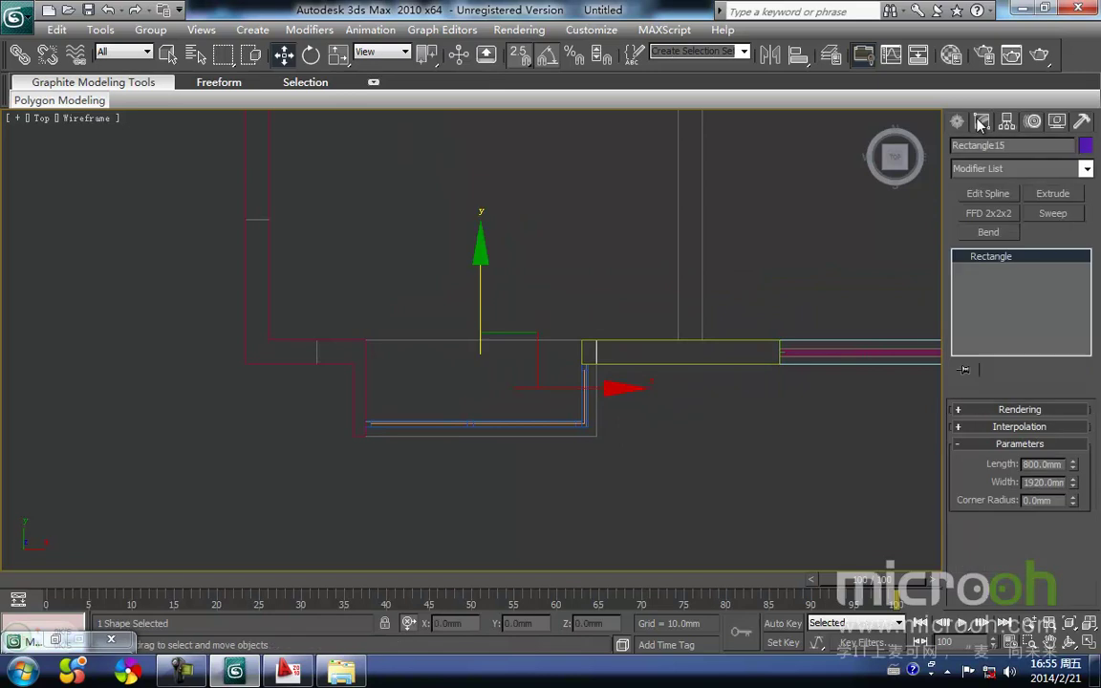
Step: Extrude the bay window's base rectangle 150 mm and raise the slab until its top meets the underside of the window frame
{"action": "left_click", "coordinate": [1052, 193]}
{"action": "middle_click_drag", "start_coordinate": [459, 424], "coordinate": [460, 481]}
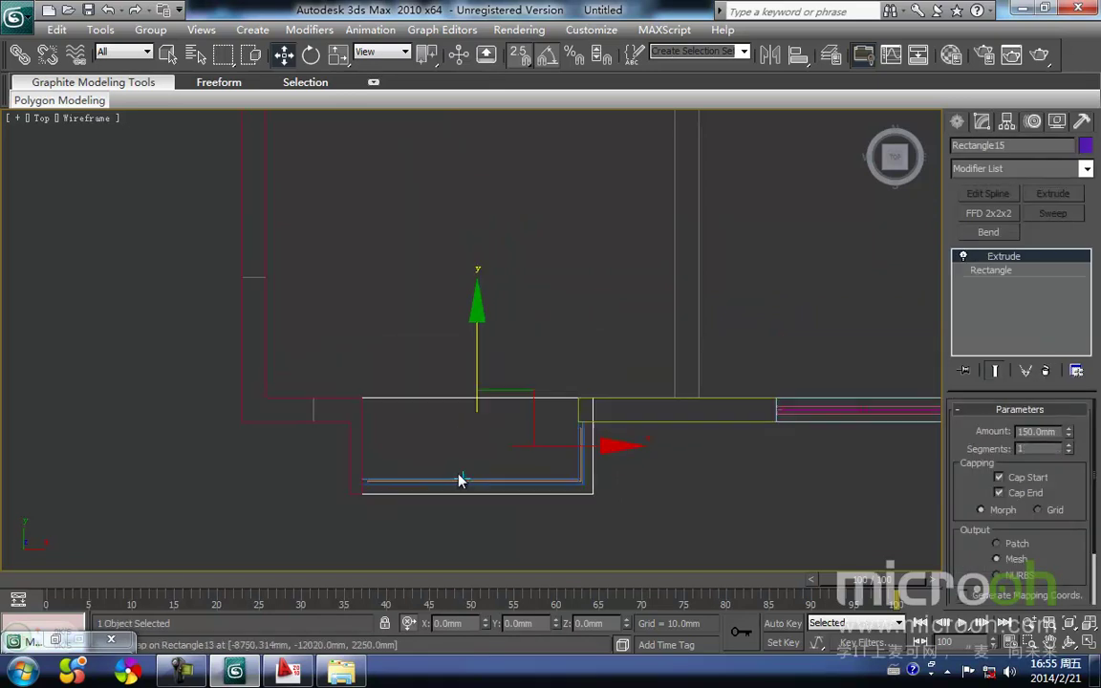
{"action": "key", "text": "f"}
{"action": "key", "text": "z"}
{"action": "middle_click_drag", "start_coordinate": [420, 390], "coordinate": [442, 488]}
{"action": "scroll", "coordinate": [443, 468], "scroll_direction": "down", "scroll_amount": 3}
{"action": "middle_click_drag", "start_coordinate": [441, 408], "coordinate": [485, 434]}
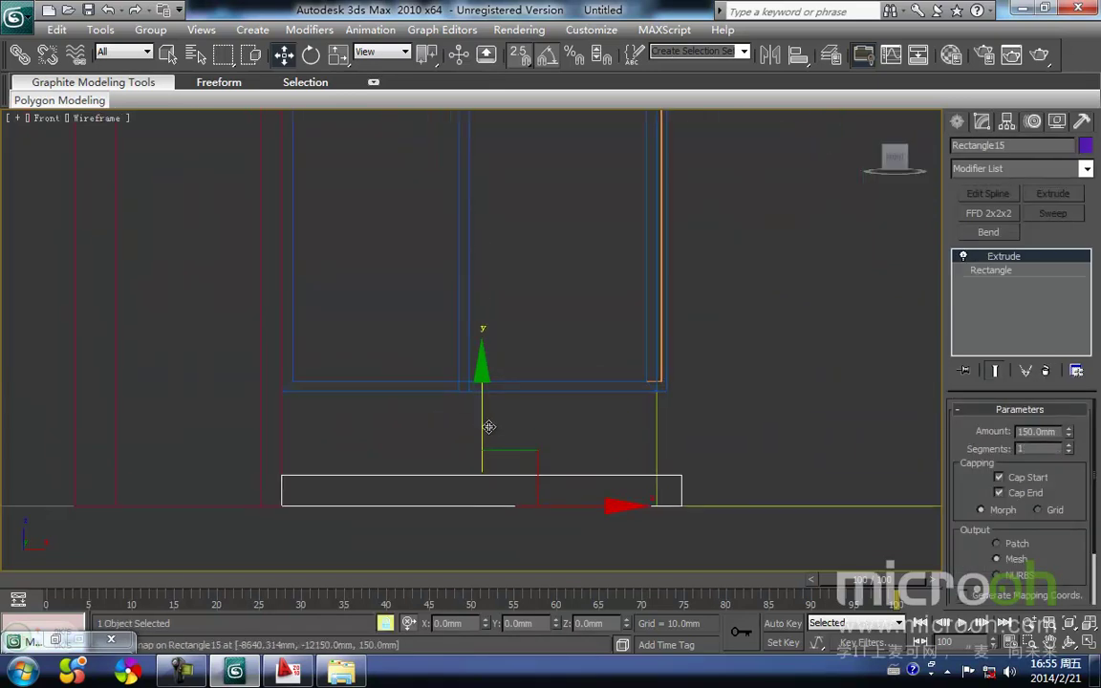
{"action": "left_click_drag", "start_coordinate": [479, 428], "coordinate": [277, 394]}
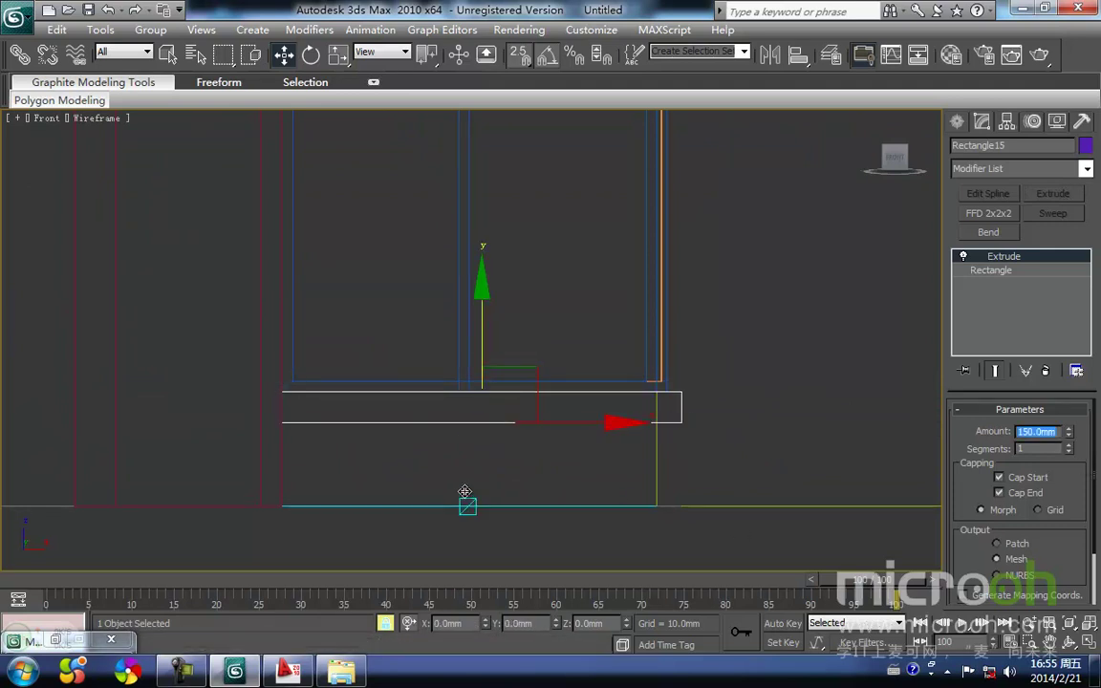
{"action": "left_click", "coordinate": [487, 479]}
Step: Assign the white 墙体2 material to the slab beneath the bay window
{"action": "key", "text": "F3"}
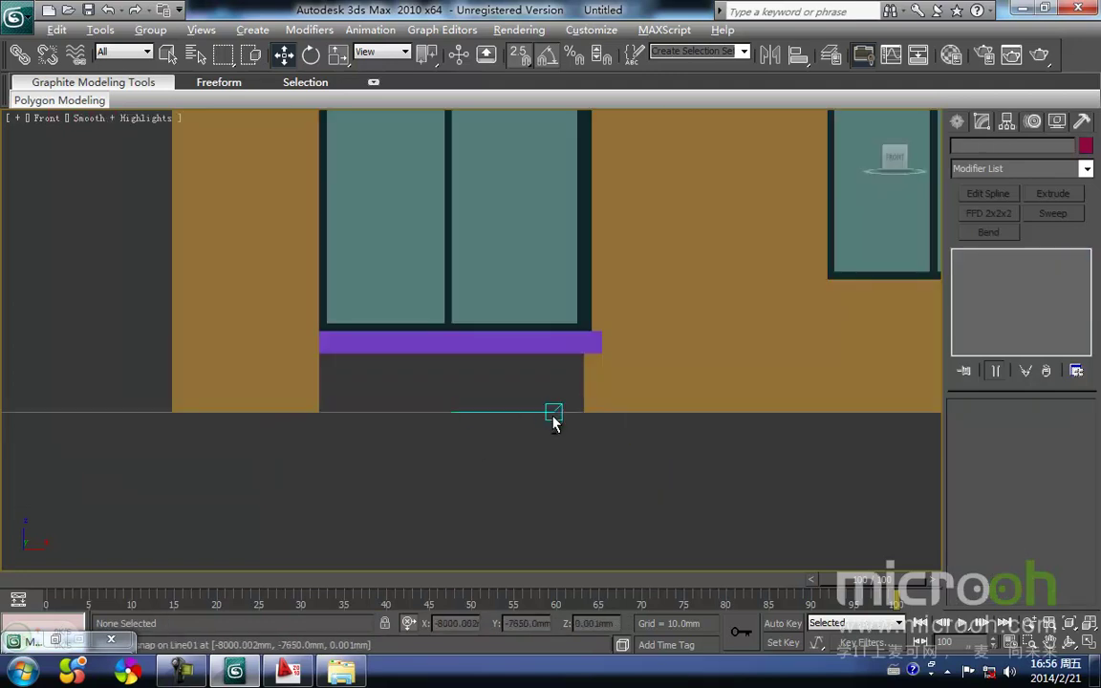
{"action": "middle_click_drag", "start_coordinate": [552, 418], "coordinate": [532, 434], "text": "alt"}
{"action": "middle_click_drag", "start_coordinate": [279, 454], "coordinate": [523, 350]}
{"action": "scroll", "coordinate": [531, 453], "scroll_direction": "down", "scroll_amount": 3}
{"action": "middle_click_drag", "start_coordinate": [526, 460], "coordinate": [514, 487], "text": "alt"}
{"action": "scroll", "coordinate": [558, 274], "scroll_direction": "up", "scroll_amount": 8}
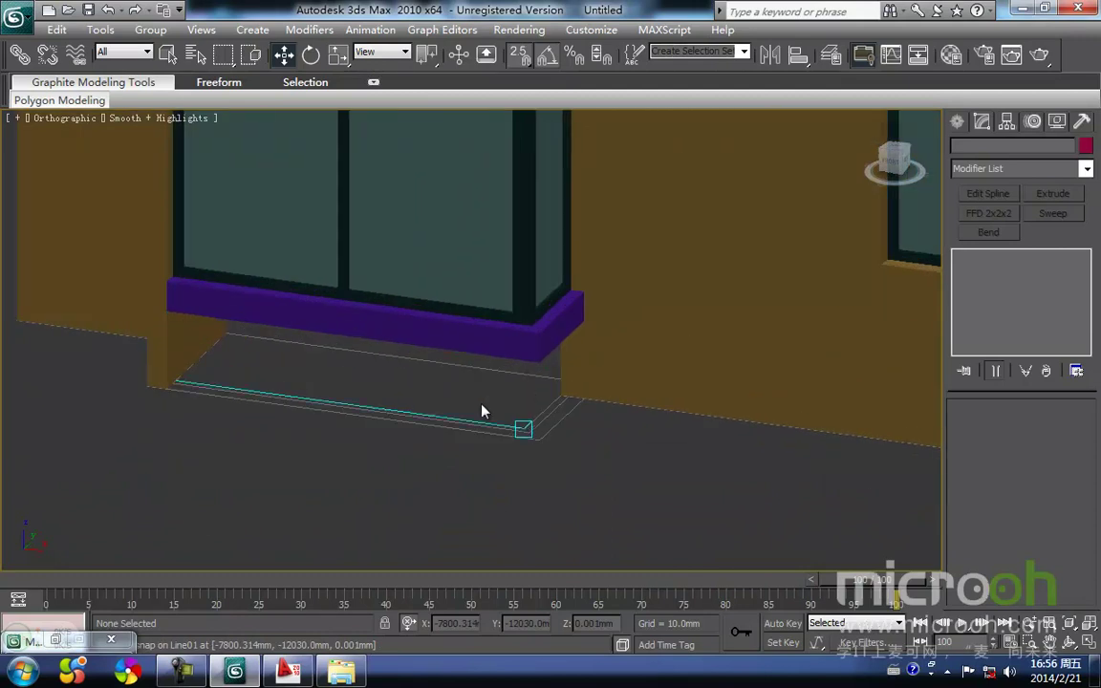
{"action": "key", "text": "m"}
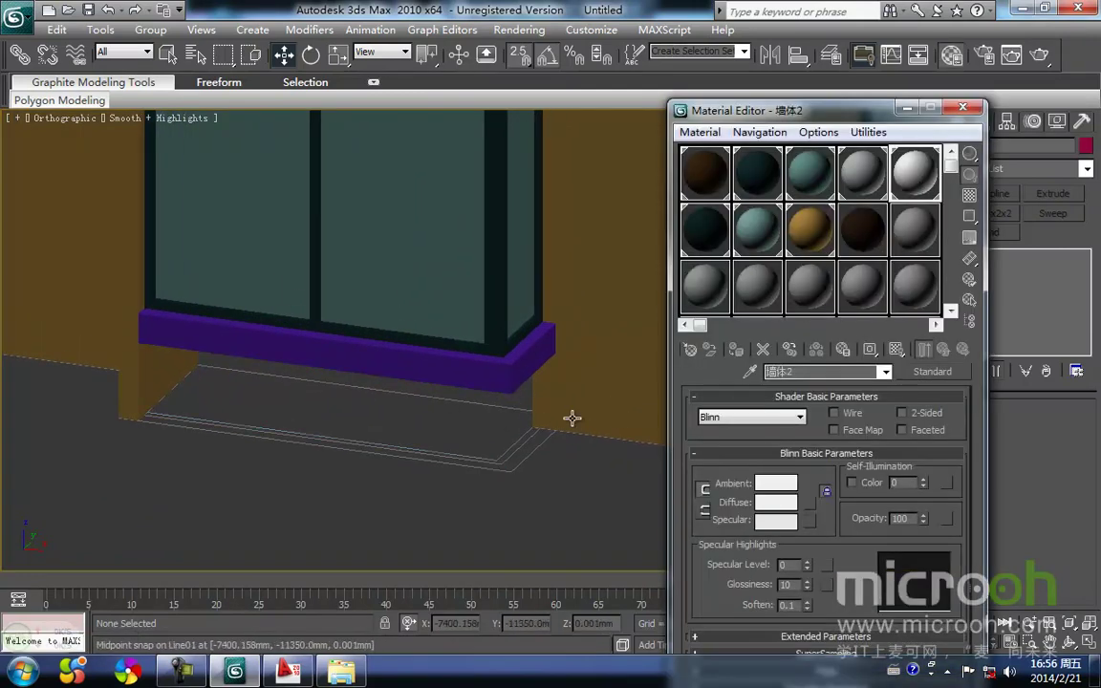
{"action": "left_click", "coordinate": [460, 380]}
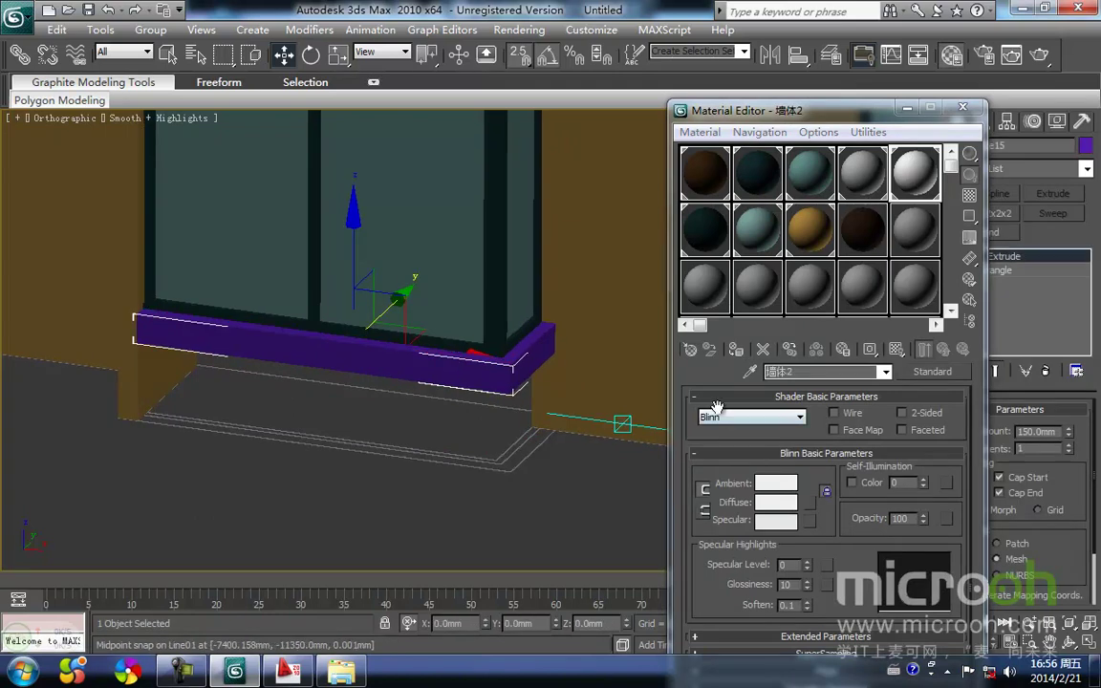
{"action": "left_click", "coordinate": [736, 350]}
{"action": "left_click", "coordinate": [512, 426]}
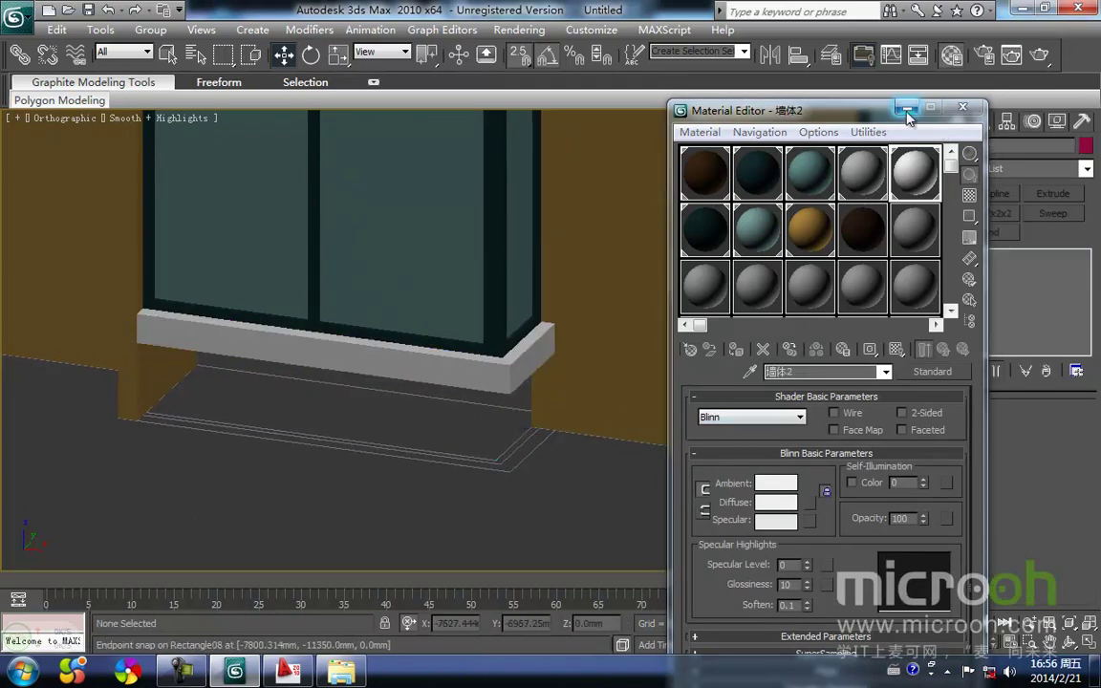
{"action": "left_click", "coordinate": [911, 113]}
Step: Draw a rectangle across the bay opening in the top view, spanning between the side walls and matching the main wall's thickness
{"action": "scroll", "coordinate": [546, 411], "scroll_direction": "down", "scroll_amount": 3}
{"action": "middle_click_drag", "start_coordinate": [491, 465], "coordinate": [234, 471], "text": "alt"}
{"action": "middle_click_drag", "start_coordinate": [191, 404], "coordinate": [538, 347]}
{"action": "key", "text": "t"}
{"action": "key", "text": "z"}
{"action": "key", "text": "F3"}
{"action": "scroll", "coordinate": [411, 435], "scroll_direction": "up", "scroll_amount": 8}
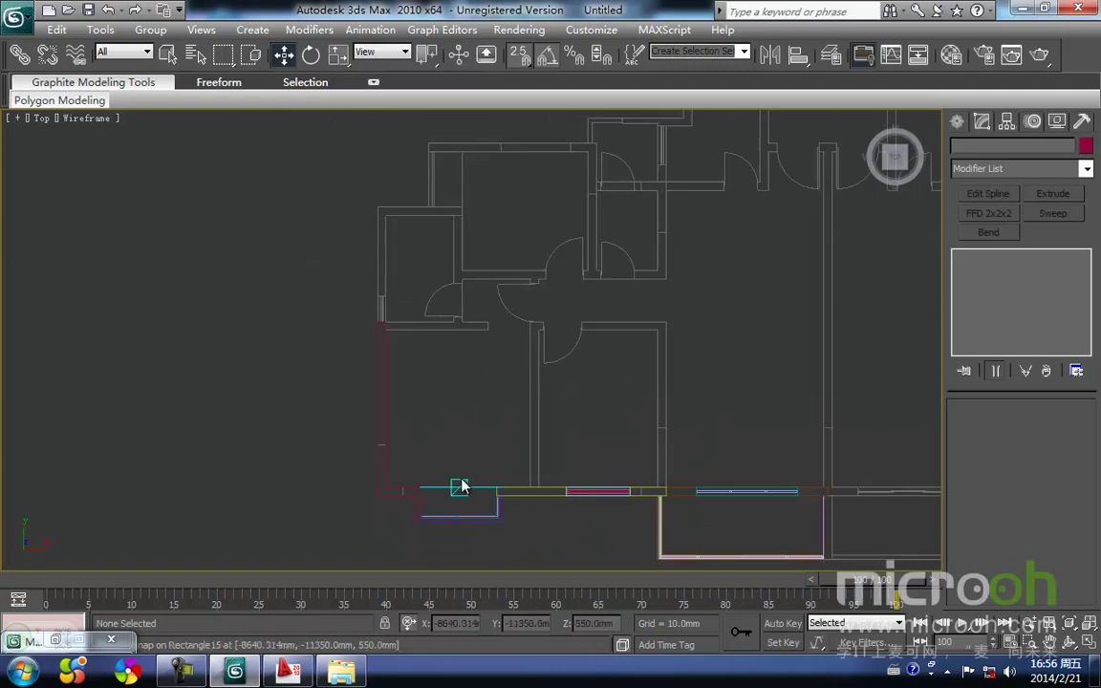
{"action": "left_click", "coordinate": [956, 124]}
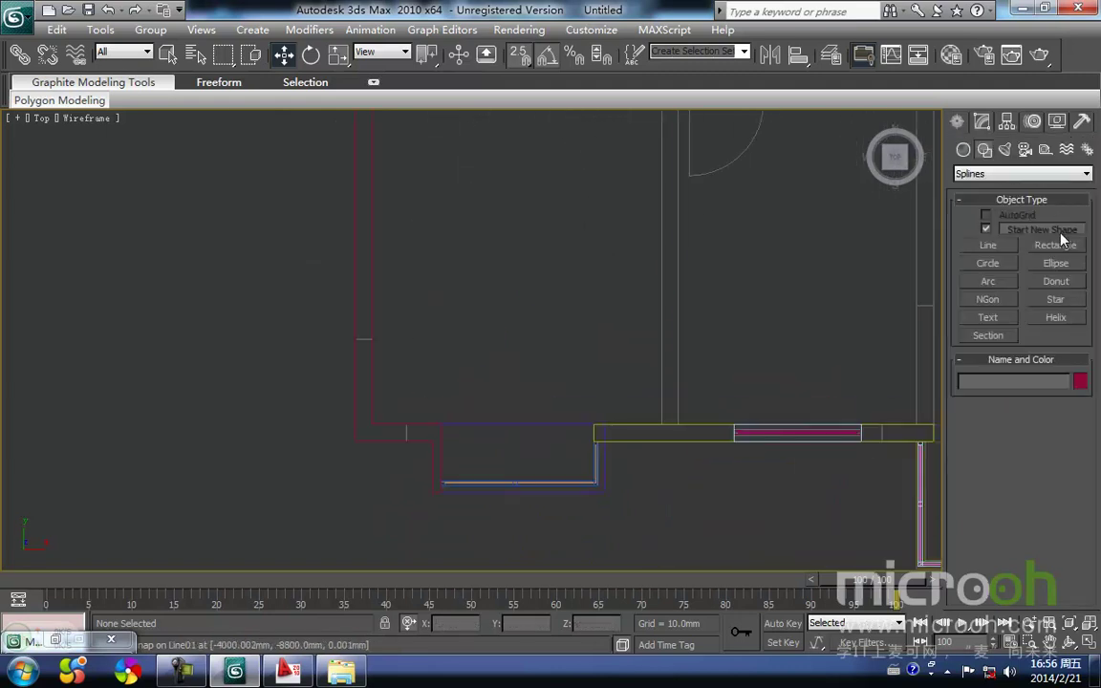
{"action": "left_click", "coordinate": [1057, 249]}
{"action": "scroll", "coordinate": [517, 450], "scroll_direction": "up", "scroll_amount": 3}
{"action": "middle_click_drag", "start_coordinate": [517, 450], "coordinate": [685, 316]}
{"action": "middle_click_drag", "start_coordinate": [529, 256], "coordinate": [455, 325]}
{"action": "left_click_drag", "start_coordinate": [424, 330], "coordinate": [725, 363]}
{"action": "key", "text": "w"}
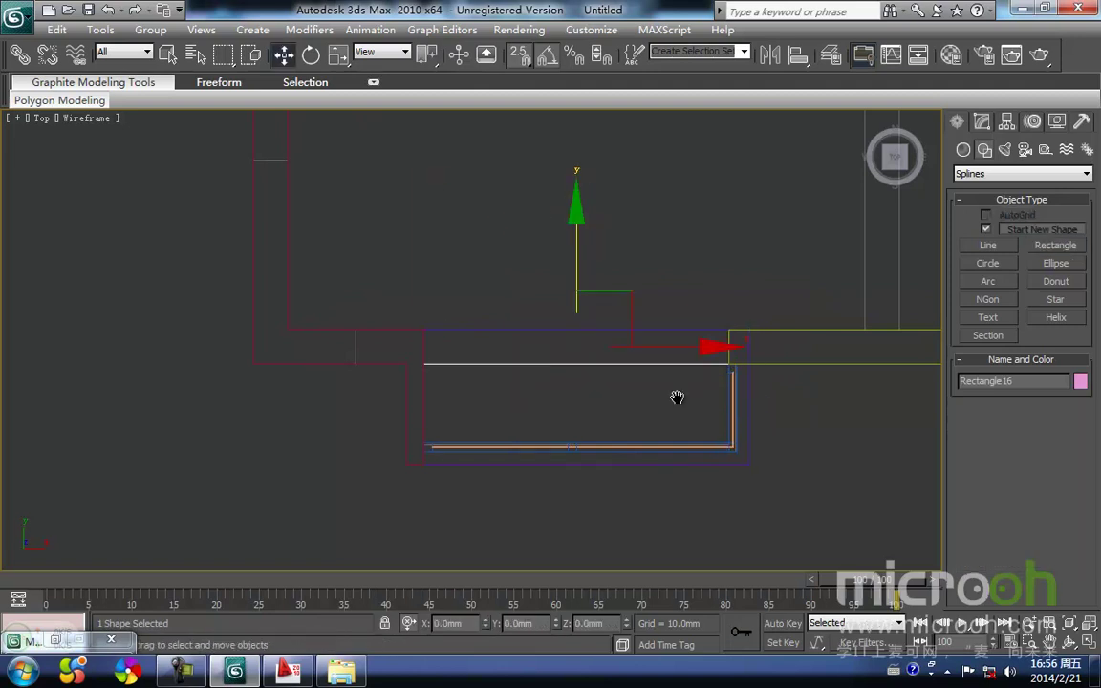
Step: Extrude the new rectangle 150 mm to form the wall panel below the bay window
{"action": "key", "text": "f"}
{"action": "key", "text": "z"}
{"action": "scroll", "coordinate": [472, 331], "scroll_direction": "down", "scroll_amount": 3}
{"action": "middle_click_drag", "start_coordinate": [472, 332], "coordinate": [504, 409]}
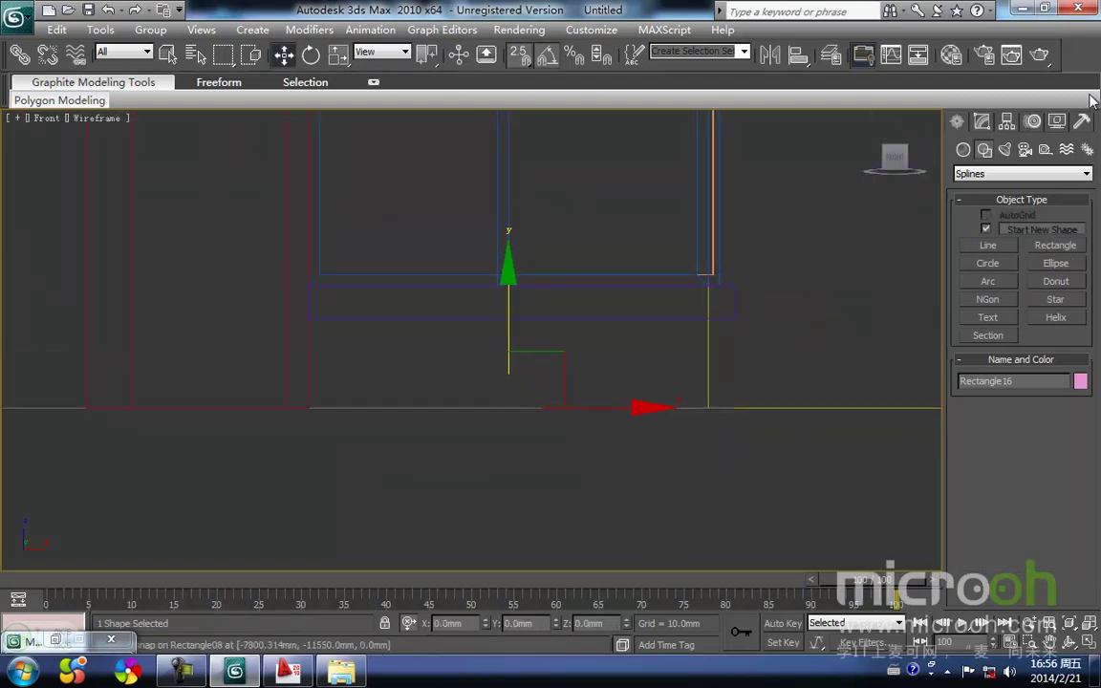
{"action": "left_click", "coordinate": [980, 123]}
{"action": "left_click", "coordinate": [1051, 194]}
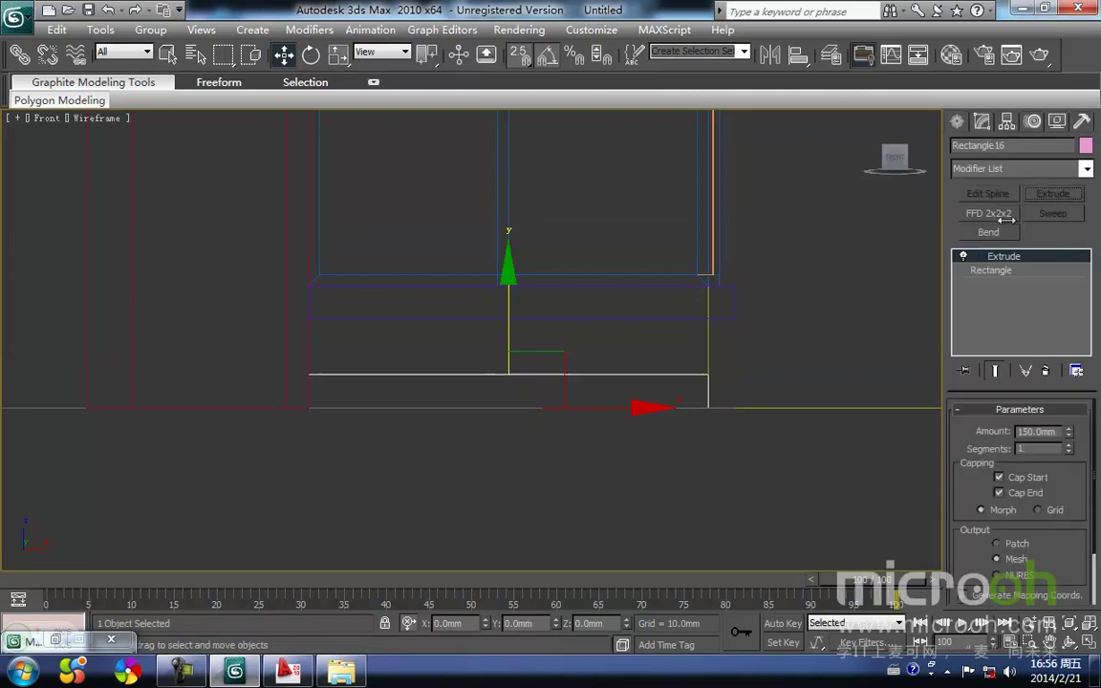
{"action": "scroll", "coordinate": [764, 399], "scroll_direction": "up", "scroll_amount": 3}
{"action": "middle_click_drag", "start_coordinate": [745, 395], "coordinate": [675, 465]}
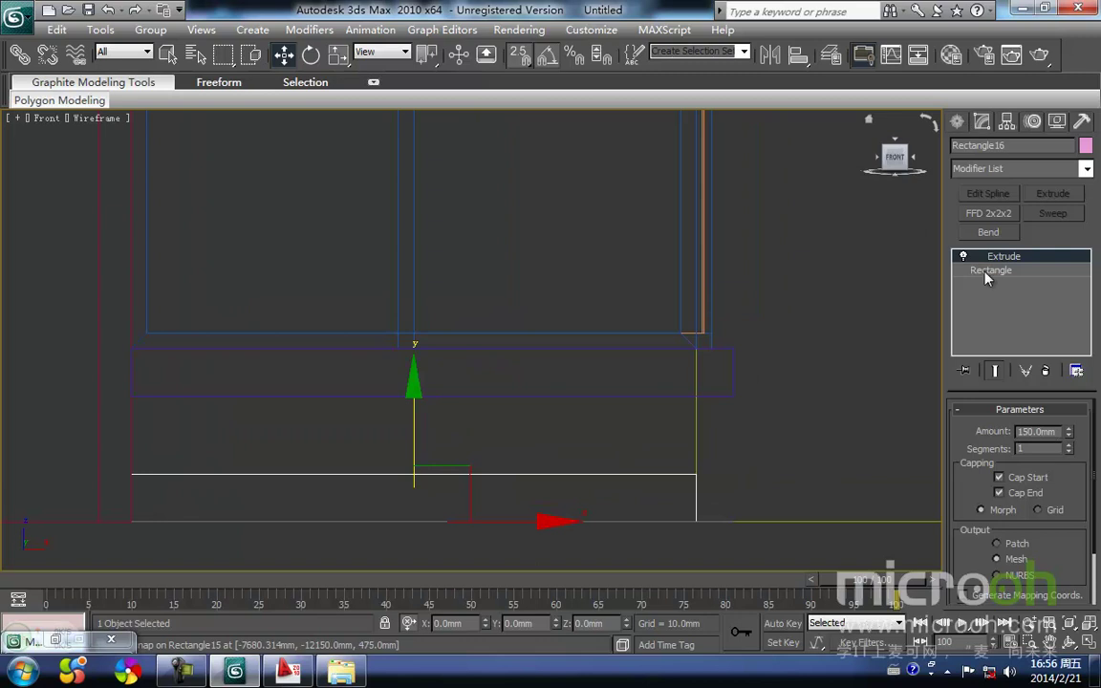
{"action": "left_click", "coordinate": [958, 123]}
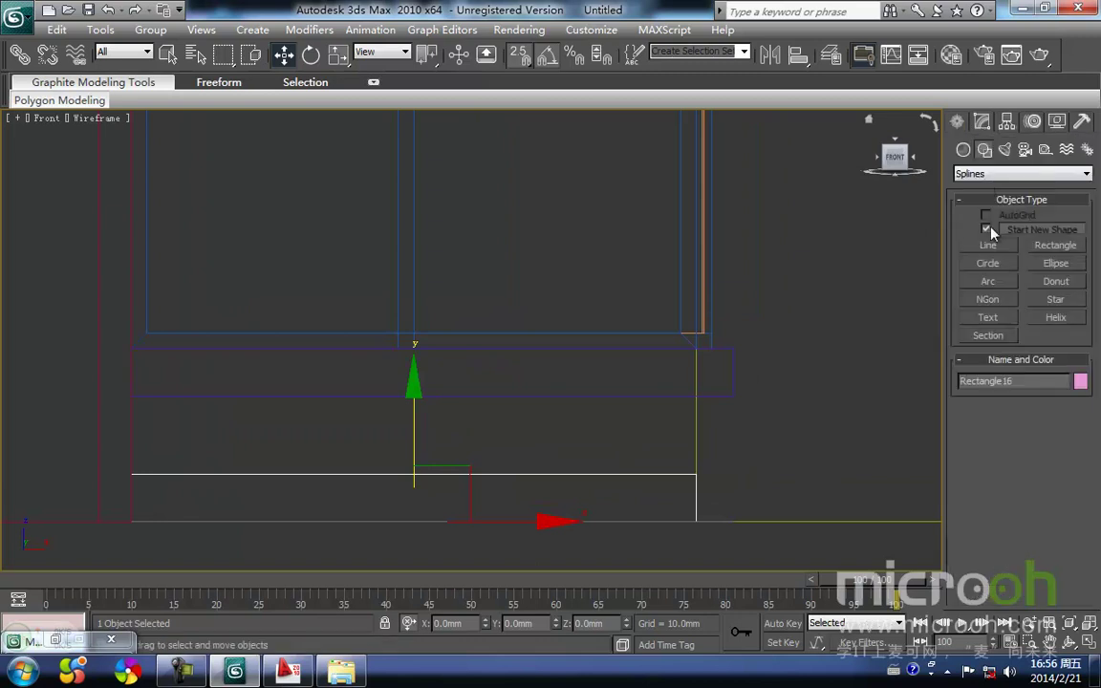
{"action": "left_click", "coordinate": [990, 264]}
{"action": "left_click_drag", "start_coordinate": [696, 534], "coordinate": [698, 394]}
{"action": "right_click", "coordinate": [698, 394]}
{"action": "right_click", "coordinate": [703, 535]}
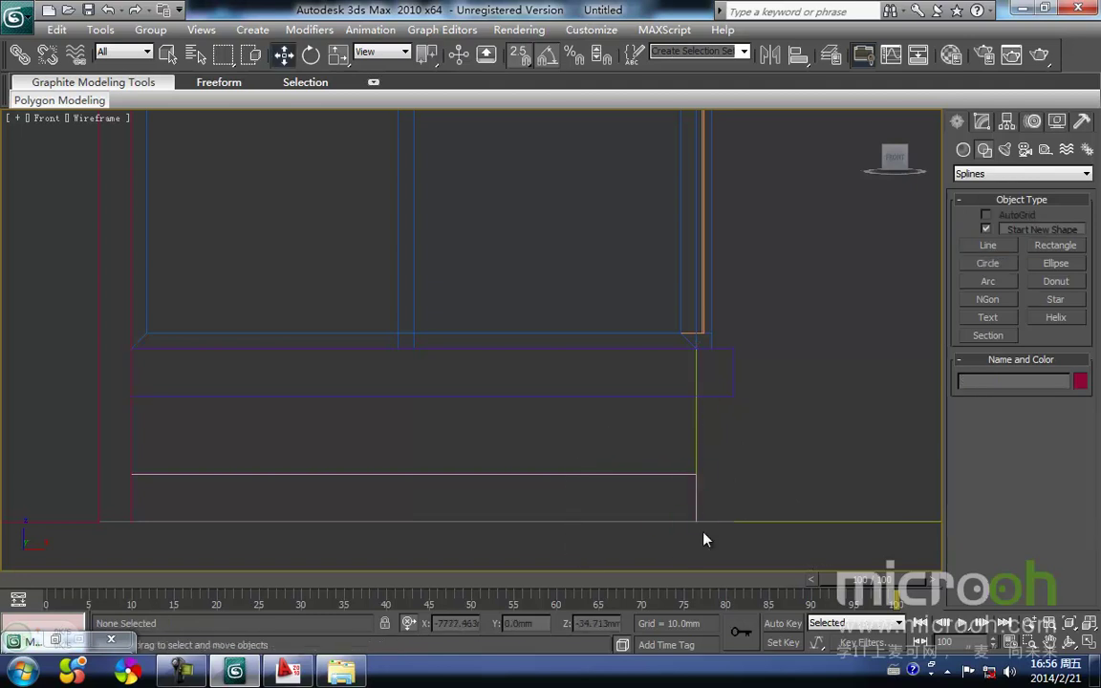
Step: Set the extrusion amount of the wall panel below the bay window slab to 400 mm
{"action": "left_click", "coordinate": [644, 475]}
{"action": "left_click", "coordinate": [982, 121]}
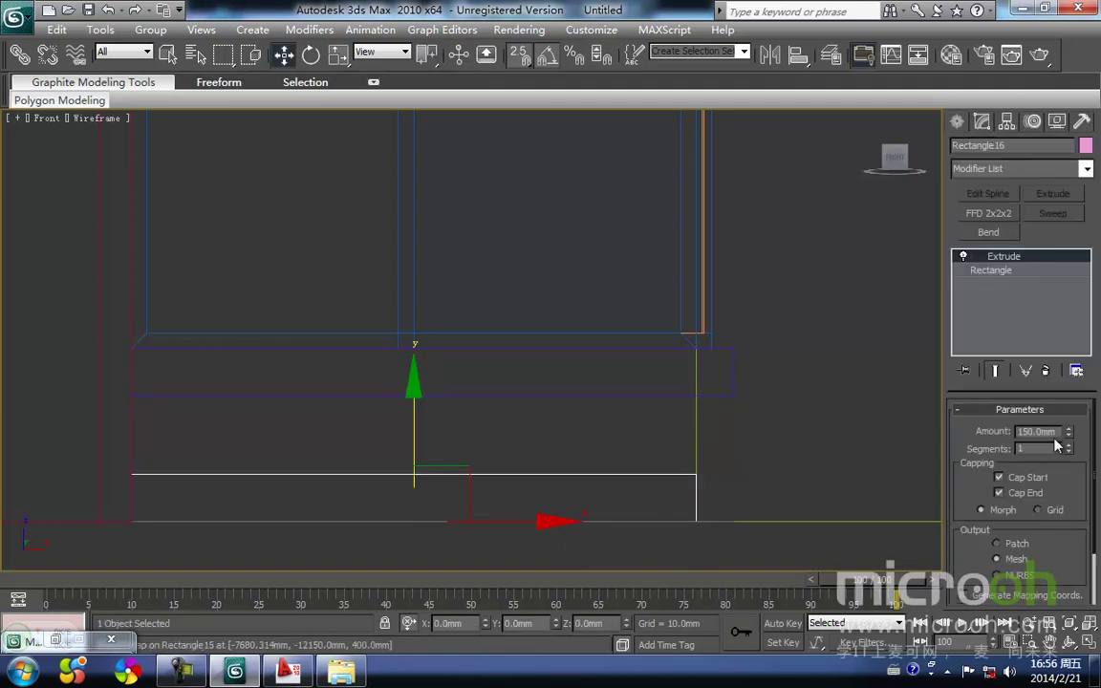
{"action": "type", "text": "500"}
{"action": "key", "text": "Return"}
{"action": "type", "text": "400"}
{"action": "key", "text": "Return"}
Step: Assign the ochre 墙体3 material to the wall panel below the bay window slab
{"action": "middle_click_drag", "start_coordinate": [664, 409], "coordinate": [726, 341]}
{"action": "key", "text": "space"}
{"action": "mouse_move", "coordinate": [469, 374]}
{"action": "left_mouse_down"}
{"action": "mouse_move", "coordinate": [466, 401]}
{"action": "mouse_move", "coordinate": [693, 455]}
{"action": "mouse_move", "coordinate": [757, 455]}
{"action": "mouse_move", "coordinate": [752, 475]}
{"action": "left_mouse_up"}
{"action": "middle_click_drag", "start_coordinate": [759, 457], "coordinate": [535, 395]}
{"action": "key", "text": "F3"}
{"action": "key", "text": "m"}
{"action": "left_click", "coordinate": [810, 240]}
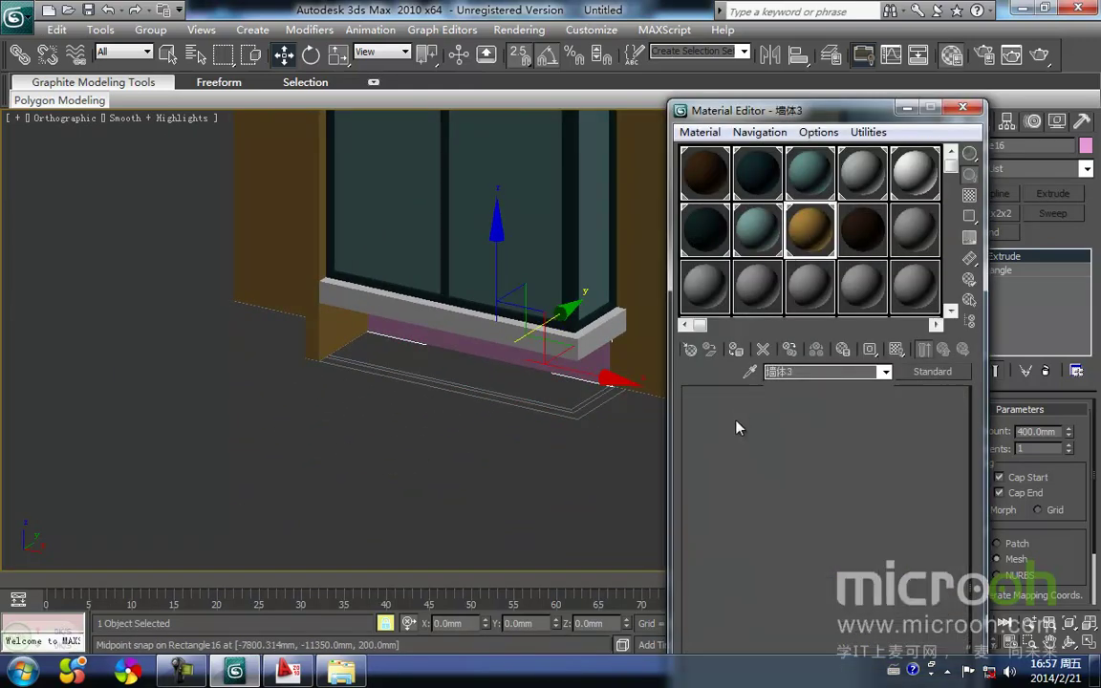
{"action": "left_click", "coordinate": [561, 469]}
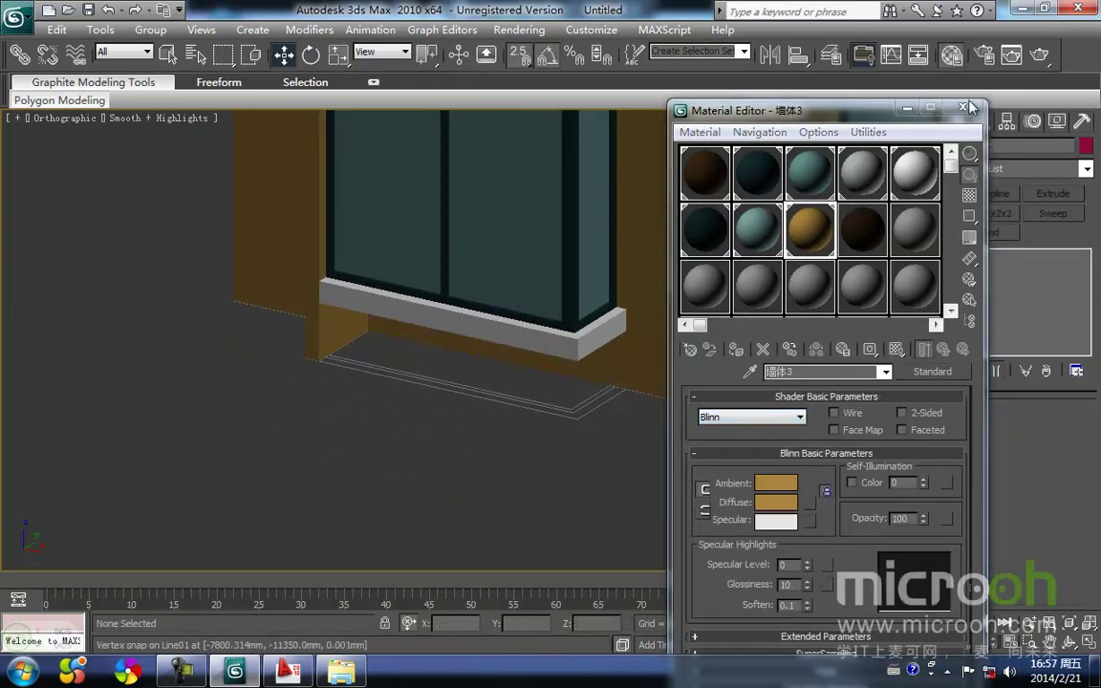
{"action": "left_click", "coordinate": [907, 111]}
Step: Hide the geometry objects in the top view, leaving only the floor plan lines around the bay window
{"action": "middle_click_drag", "start_coordinate": [514, 385], "coordinate": [561, 358]}
{"action": "key", "text": "F3"}
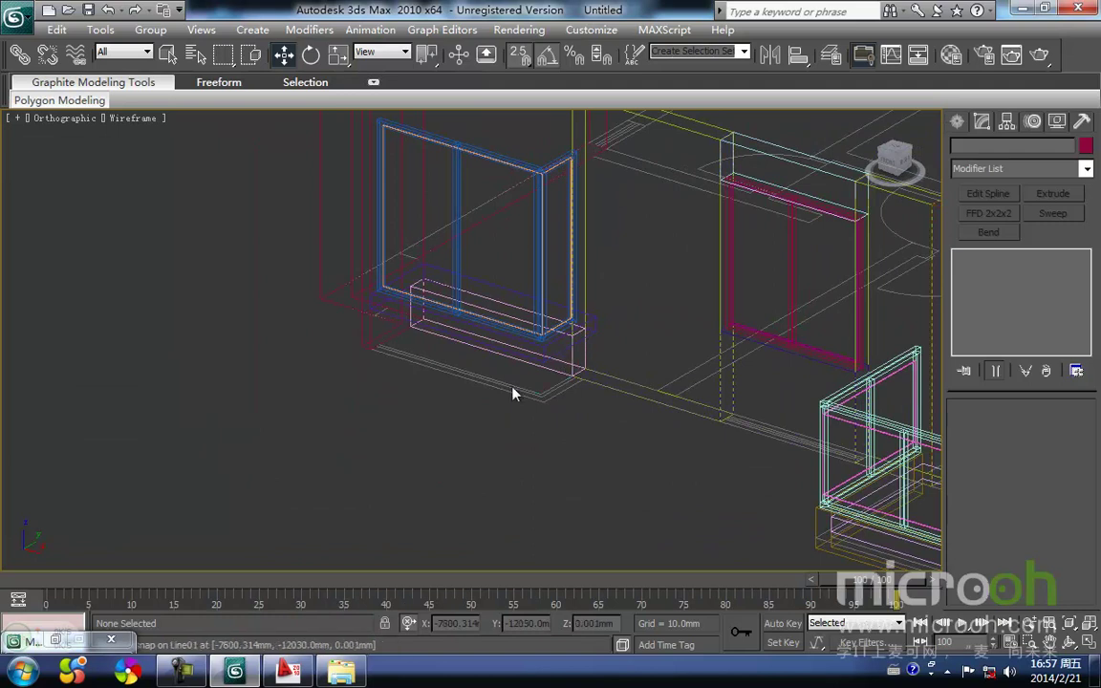
{"action": "middle_click_drag", "start_coordinate": [472, 362], "coordinate": [642, 355]}
{"action": "scroll", "coordinate": [642, 355], "scroll_direction": "up", "scroll_amount": 2}
{"action": "key", "text": "t"}
{"action": "key", "text": "z"}
{"action": "middle_click_drag", "start_coordinate": [477, 410], "coordinate": [707, 202]}
{"action": "scroll", "coordinate": [579, 351], "scroll_direction": "up", "scroll_amount": 3}
{"action": "middle_click_drag", "start_coordinate": [704, 297], "coordinate": [519, 363]}
{"action": "scroll", "coordinate": [528, 401], "scroll_direction": "up", "scroll_amount": 5}
{"action": "middle_click_drag", "start_coordinate": [567, 403], "coordinate": [479, 401]}
{"action": "key", "text": "shift+g"}
Step: Draw an L-shaped line along the bay's inner outline, from the side wall across the front and back to the main wall
{"action": "left_click", "coordinate": [957, 122]}
{"action": "left_click", "coordinate": [987, 229]}
{"action": "left_click", "coordinate": [988, 246]}
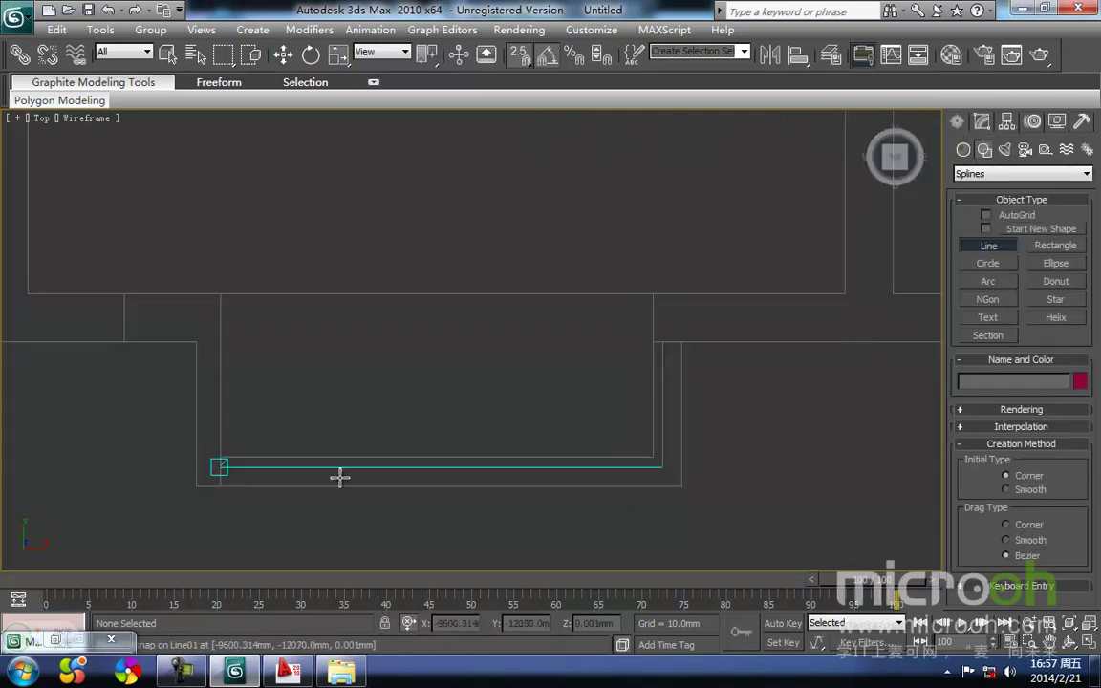
{"action": "middle_click_drag", "start_coordinate": [277, 422], "coordinate": [236, 445]}
{"action": "left_click", "coordinate": [178, 477]}
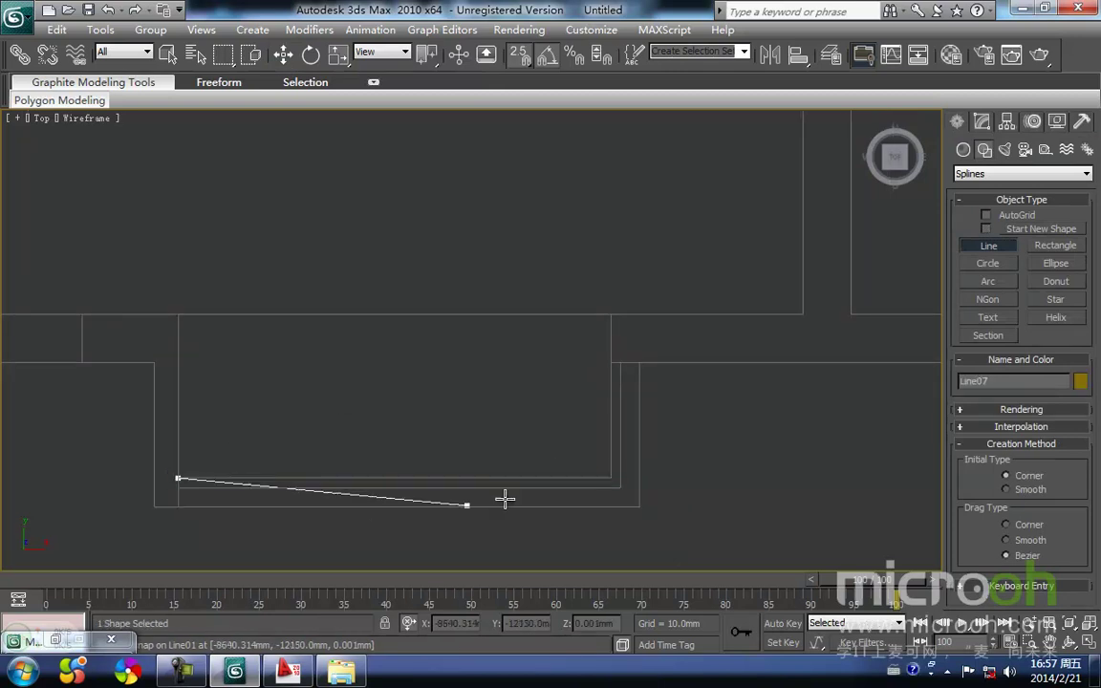
{"action": "left_click", "coordinate": [610, 477]}
{"action": "right_click", "coordinate": [592, 378]}
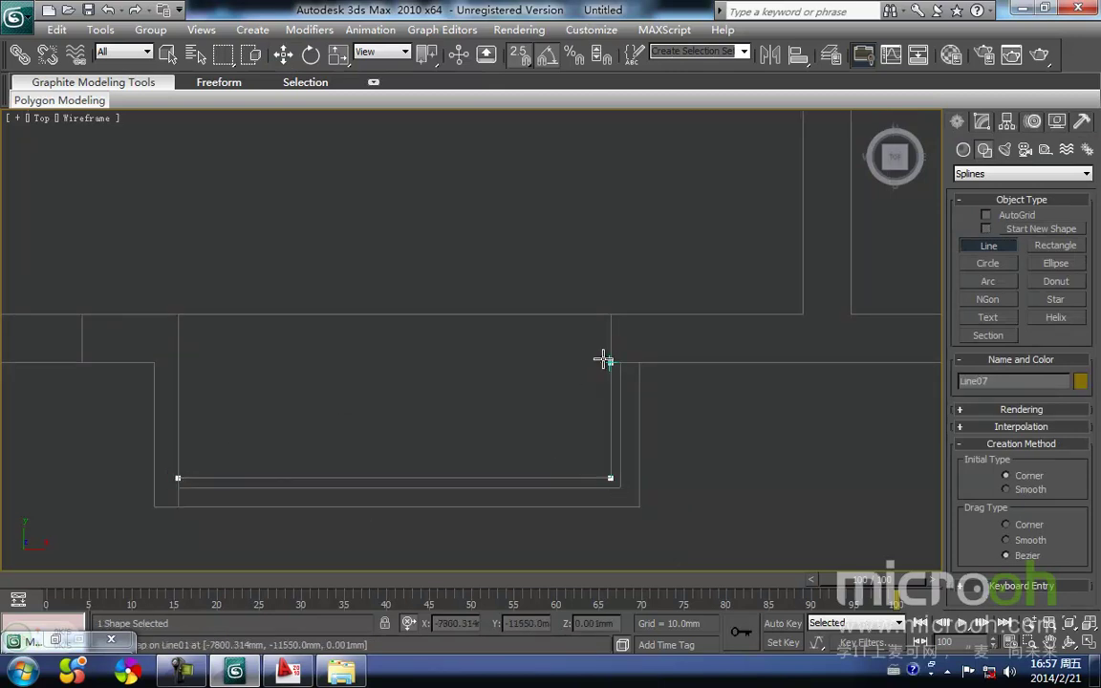
{"action": "key", "text": "w"}
Step: Apply a Sweep to the L-shaped line with a rectangular section 35 mm long and 35 mm wide
{"action": "middle_click_drag", "start_coordinate": [571, 460], "coordinate": [543, 456]}
{"action": "scroll", "coordinate": [540, 456], "scroll_direction": "down", "scroll_amount": 3}
{"action": "scroll", "coordinate": [490, 421], "scroll_direction": "up", "scroll_amount": 3}
{"action": "middle_click_drag", "start_coordinate": [489, 420], "coordinate": [491, 369]}
{"action": "left_click", "coordinate": [981, 122]}
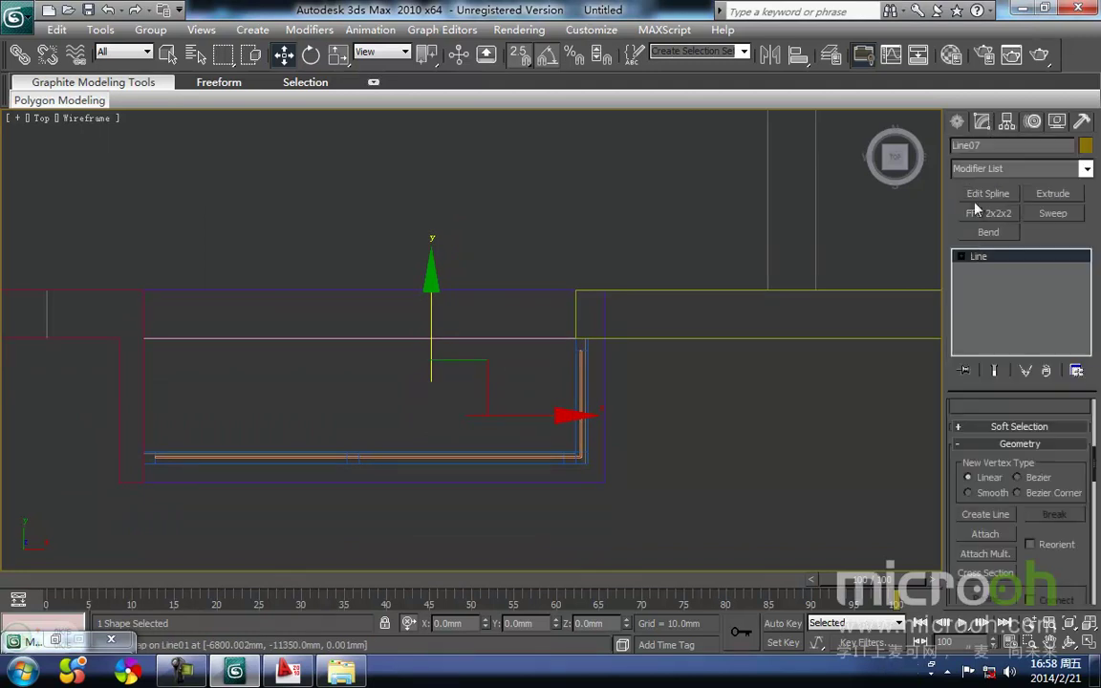
{"action": "left_click", "coordinate": [1053, 213]}
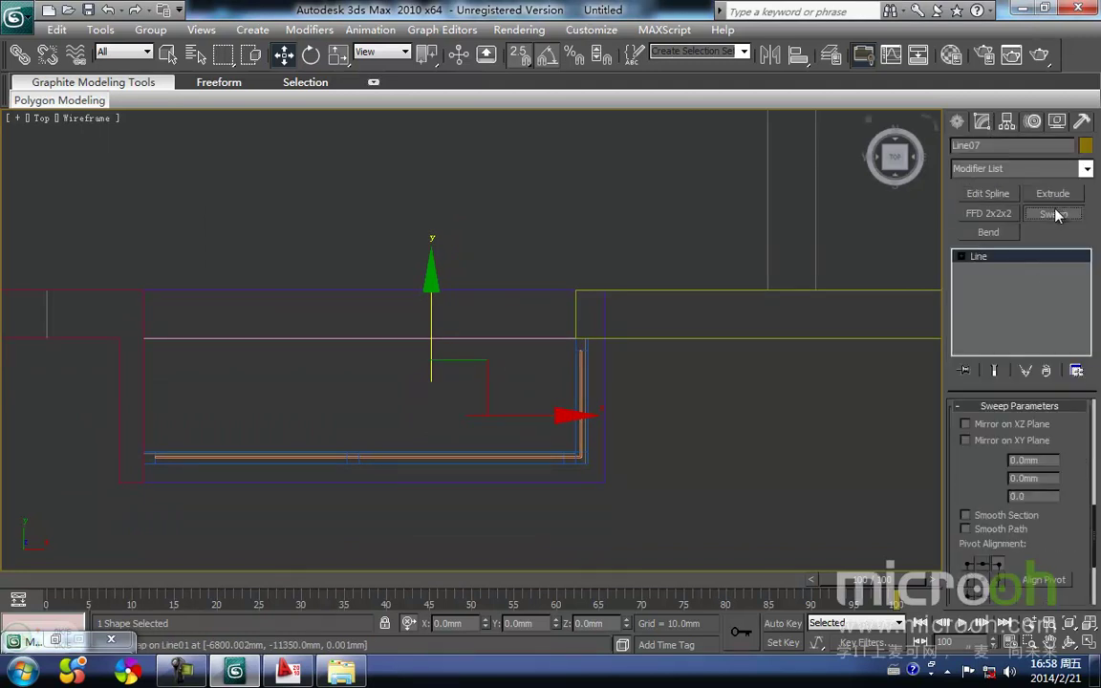
{"action": "type", "text": "35"}
{"action": "key", "text": "Tab"}
{"action": "type", "text": "35"}
{"action": "key", "text": "Return"}
{"action": "middle_click_drag", "start_coordinate": [623, 413], "coordinate": [589, 424]}
{"action": "scroll", "coordinate": [593, 398], "scroll_direction": "up", "scroll_amount": 2}
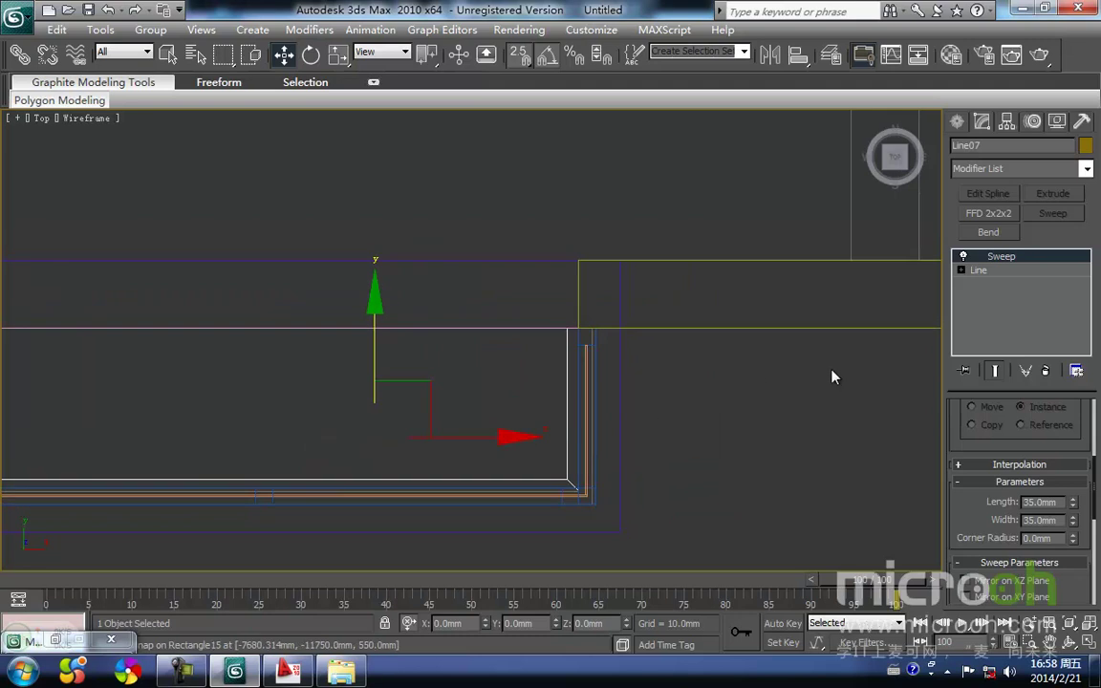
Step: Set the sweep's pivot alignment to the section's top-left corner
{"action": "left_click_drag", "start_coordinate": [1096, 475], "coordinate": [1061, 531]}
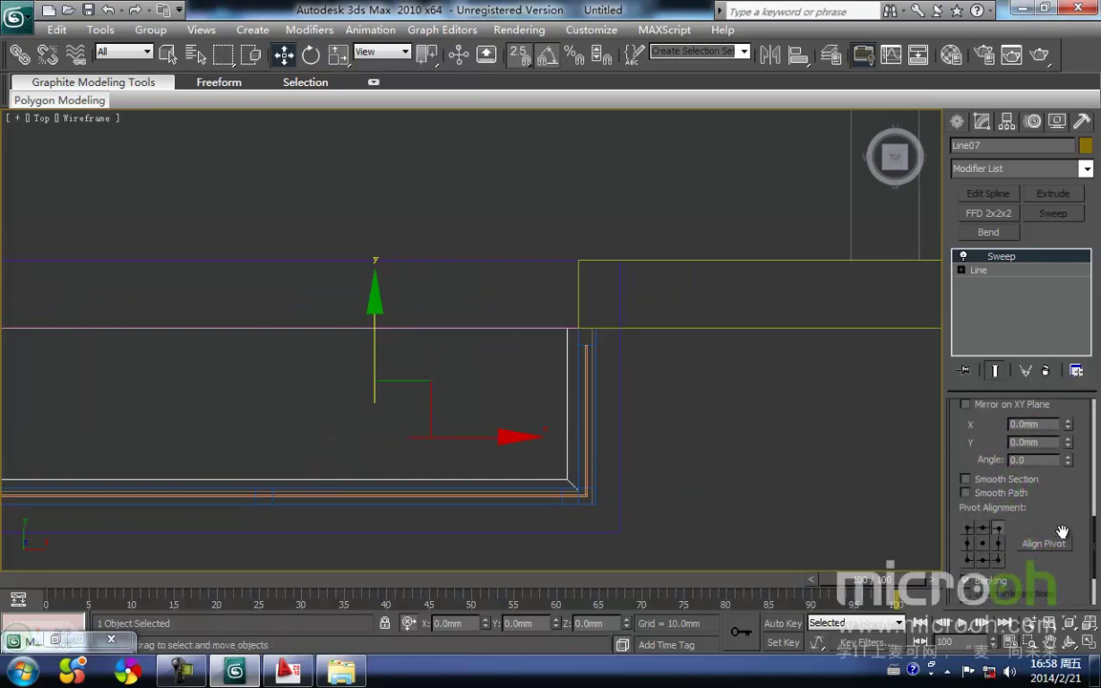
{"action": "left_click", "coordinate": [982, 531]}
{"action": "left_click", "coordinate": [967, 530]}
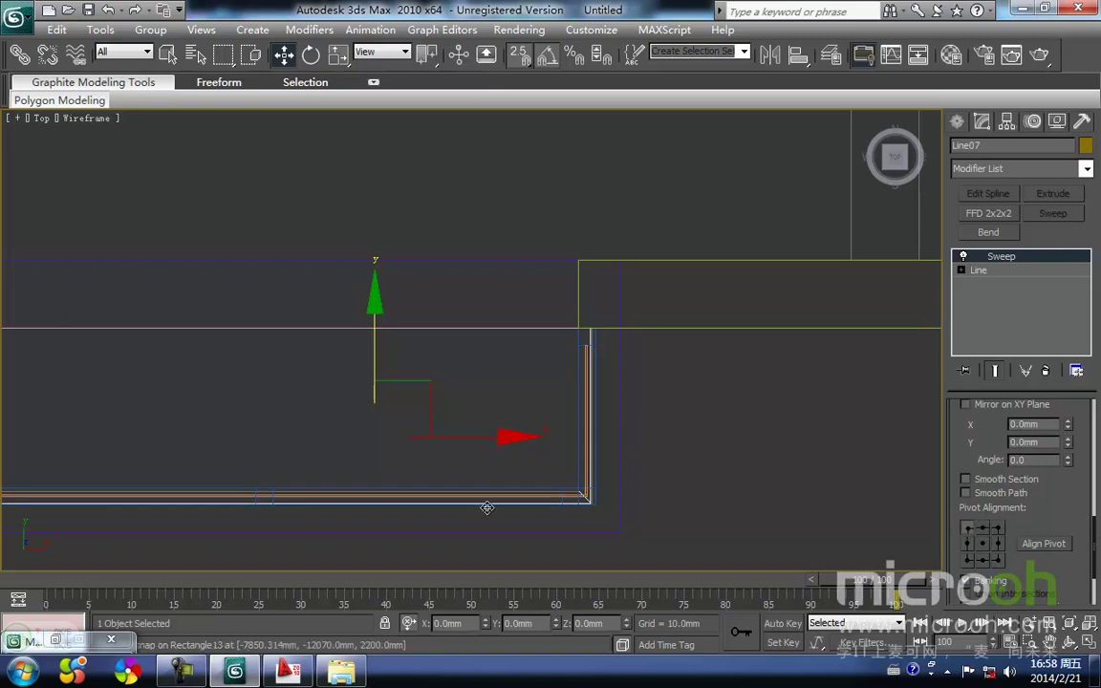
Step: Raise the swept bar in the front view from the ground to just below the bay window slab
{"action": "middle_click_drag", "start_coordinate": [376, 460], "coordinate": [502, 337]}
{"action": "key", "text": "f"}
{"action": "middle_click_drag", "start_coordinate": [244, 369], "coordinate": [456, 416]}
{"action": "scroll", "coordinate": [361, 369], "scroll_direction": "down", "scroll_amount": 3}
{"action": "middle_click_drag", "start_coordinate": [361, 369], "coordinate": [325, 483]}
{"action": "key", "text": "space"}
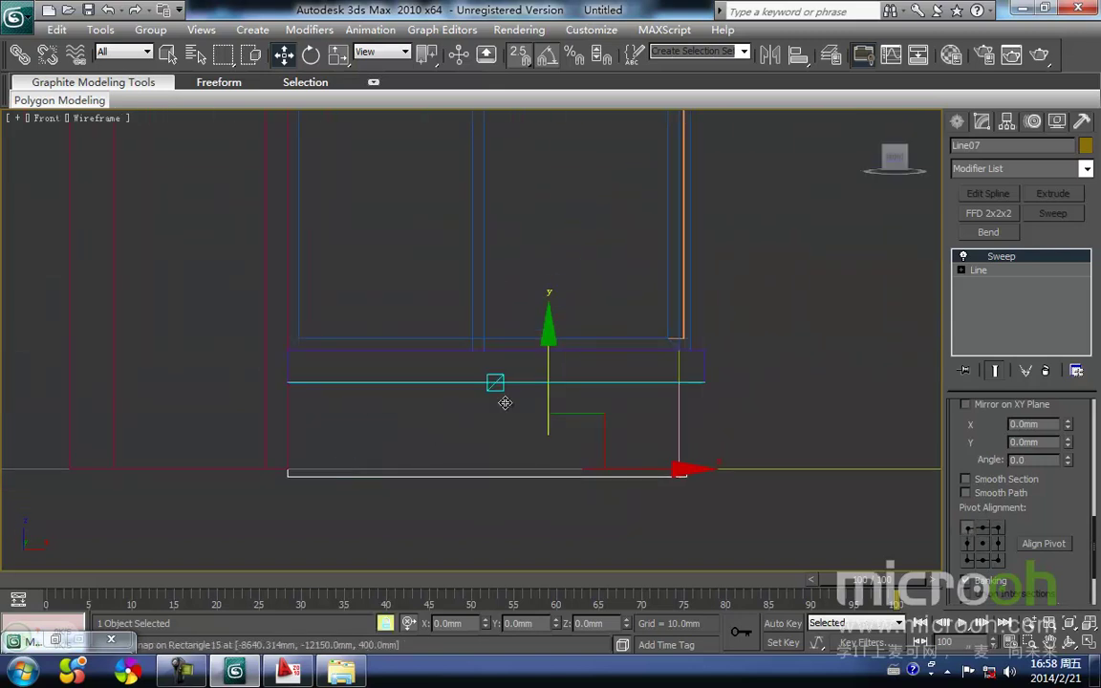
{"action": "left_click_drag", "start_coordinate": [544, 391], "coordinate": [545, 314]}
{"action": "scroll", "coordinate": [449, 357], "scroll_direction": "up", "scroll_amount": 3}
{"action": "middle_click_drag", "start_coordinate": [319, 407], "coordinate": [475, 333]}
Step: Clone the swept bar downward as 3 evenly spaced instances
{"action": "left_click_drag", "start_coordinate": [259, 372], "coordinate": [252, 398]}
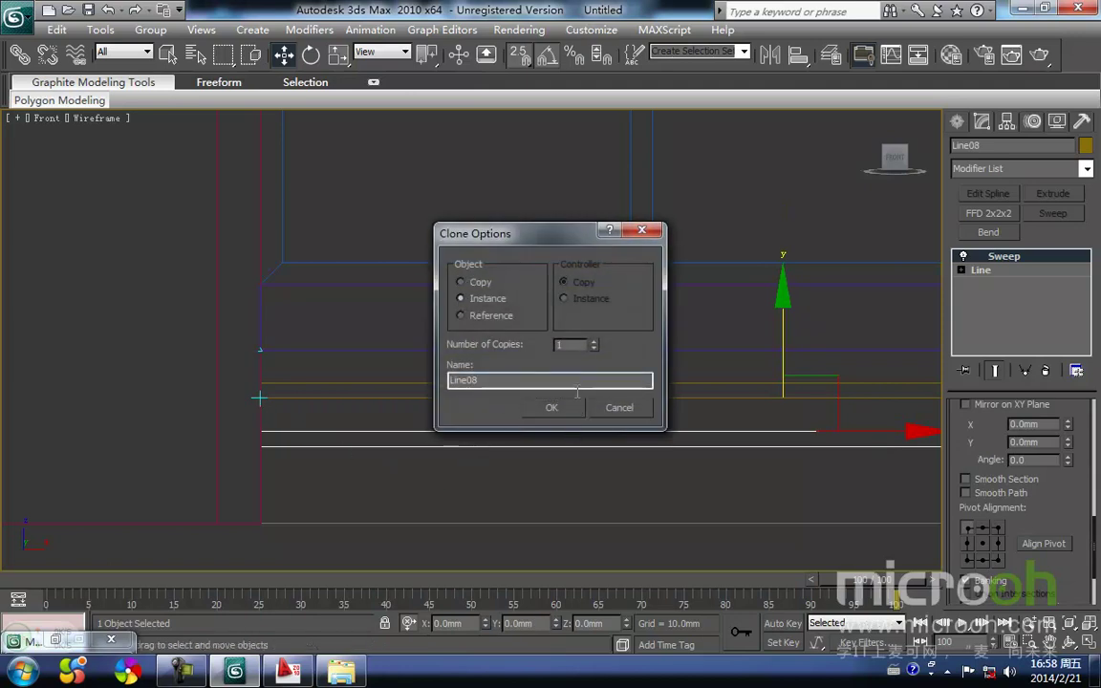
{"action": "type", "text": "3"}
{"action": "left_click", "coordinate": [557, 408]}
Step: Align the lowest bar's top edge with the ground line
{"action": "middle_click_drag", "start_coordinate": [538, 433], "coordinate": [538, 335]}
{"action": "mouse_move", "coordinate": [357, 479]}
{"action": "middle_mouse_down"}
{"action": "mouse_move", "coordinate": [426, 470]}
{"action": "mouse_move", "coordinate": [481, 492]}
{"action": "middle_mouse_up"}
{"action": "scroll", "coordinate": [426, 476], "scroll_direction": "up", "scroll_amount": 2}
{"action": "key", "text": "space"}
{"action": "mouse_move", "coordinate": [365, 491]}
{"action": "left_mouse_down"}
{"action": "mouse_move", "coordinate": [361, 435]}
{"action": "mouse_move", "coordinate": [363, 506]}
{"action": "left_mouse_up"}
{"action": "left_click", "coordinate": [507, 534]}
Step: Examine the louver bars beneath the bay window from an angle in shaded and wireframe display
{"action": "mouse_move", "coordinate": [569, 516]}
{"action": "middle_mouse_down"}
{"action": "mouse_move", "coordinate": [543, 516]}
{"action": "mouse_move", "coordinate": [469, 430]}
{"action": "mouse_move", "coordinate": [511, 427]}
{"action": "middle_mouse_up"}
{"action": "scroll", "coordinate": [478, 459], "scroll_direction": "down", "scroll_amount": 3}
{"action": "key", "text": "F3"}
{"action": "scroll", "coordinate": [499, 506], "scroll_direction": "down", "scroll_amount": 3}
{"action": "middle_click_drag", "start_coordinate": [367, 408], "coordinate": [555, 255]}
{"action": "scroll", "coordinate": [471, 339], "scroll_direction": "down", "scroll_amount": 3}
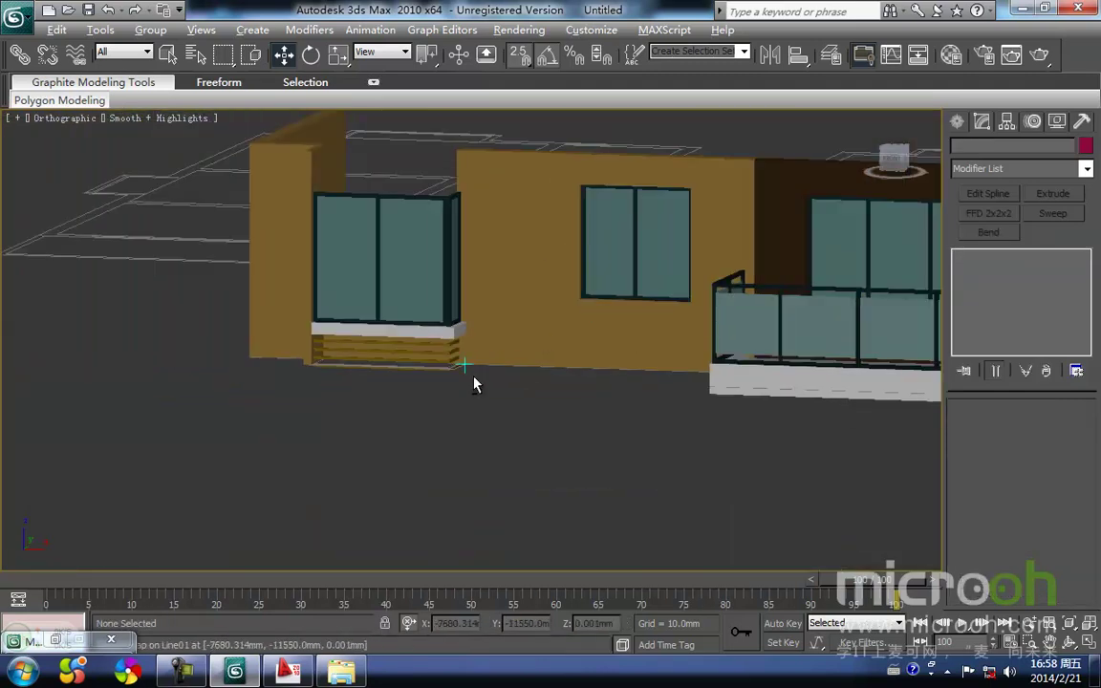
{"action": "middle_click_drag", "start_coordinate": [474, 377], "coordinate": [453, 384], "text": "alt"}
{"action": "scroll", "coordinate": [454, 382], "scroll_direction": "up", "scroll_amount": 3}
{"action": "scroll", "coordinate": [483, 383], "scroll_direction": "up", "scroll_amount": 3}
{"action": "key", "text": "F3"}
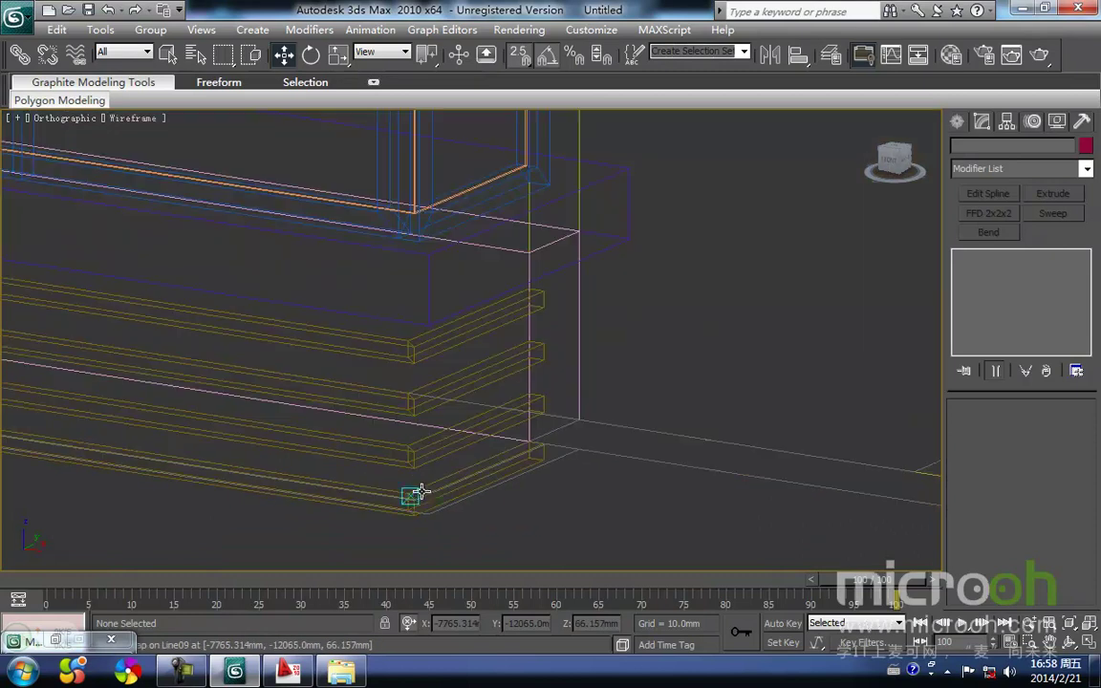
{"action": "mouse_move", "coordinate": [425, 504]}
{"action": "middle_mouse_down"}
{"action": "mouse_move", "coordinate": [454, 381]}
{"action": "mouse_move", "coordinate": [451, 392]}
{"action": "middle_mouse_up"}
{"action": "key", "text": "F3"}
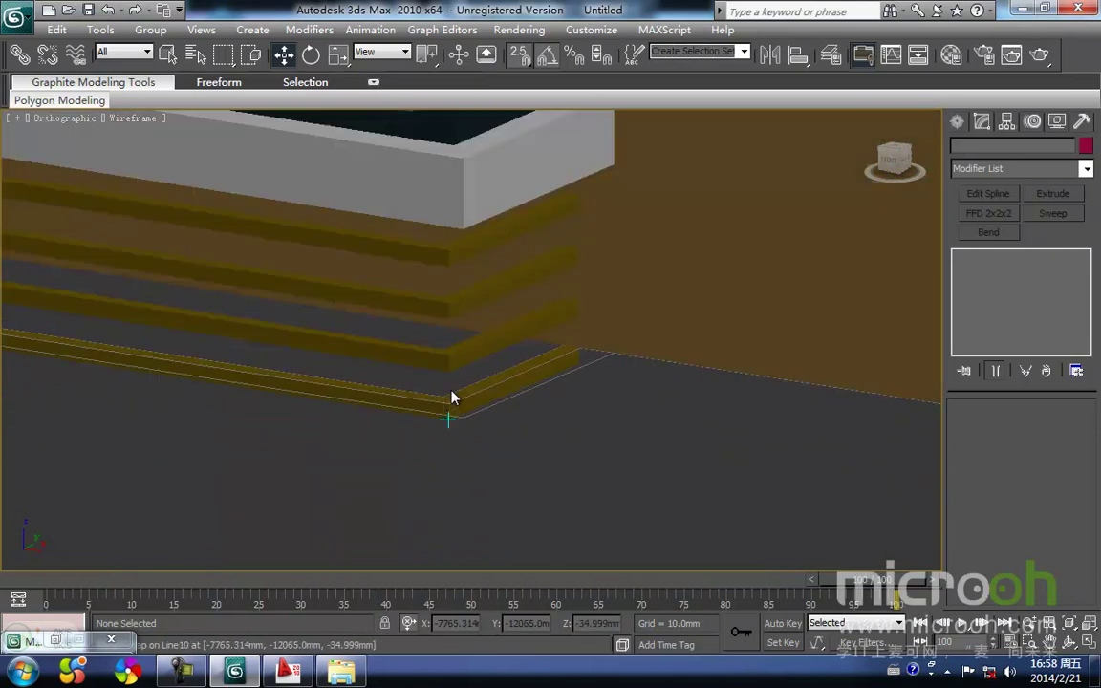
Step: Assign the 百叶 material to the four louver bars beneath the bay window
{"action": "key", "text": "m"}
{"action": "left_click", "coordinate": [430, 405]}
{"action": "left_click_drag", "start_coordinate": [432, 365], "coordinate": [447, 263], "text": "shift"}
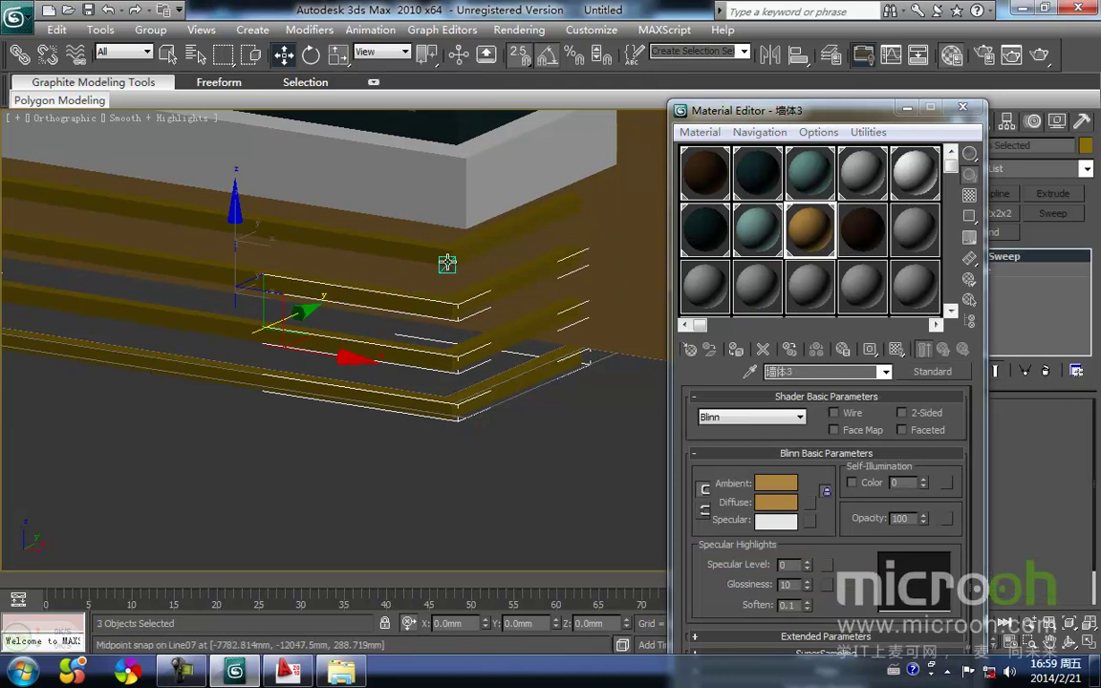
{"action": "left_click", "coordinate": [857, 234]}
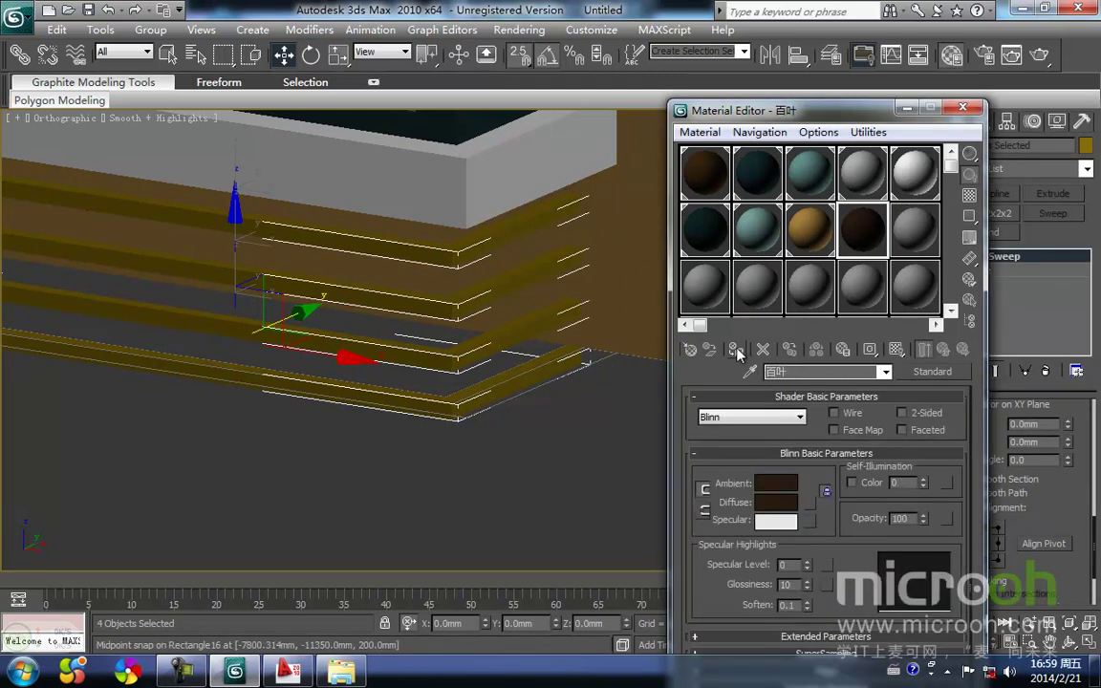
{"action": "left_click", "coordinate": [735, 349]}
{"action": "left_click", "coordinate": [495, 481]}
{"action": "middle_click_drag", "start_coordinate": [495, 476], "coordinate": [456, 493]}
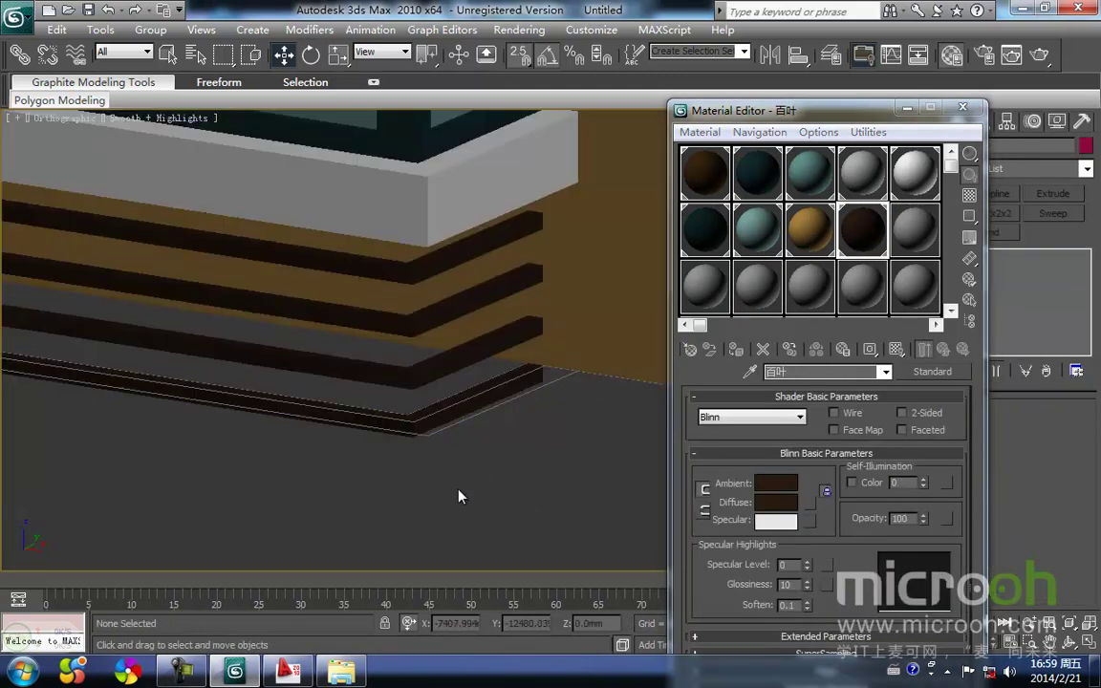
{"action": "middle_click_drag", "start_coordinate": [390, 479], "coordinate": [509, 432], "text": "alt"}
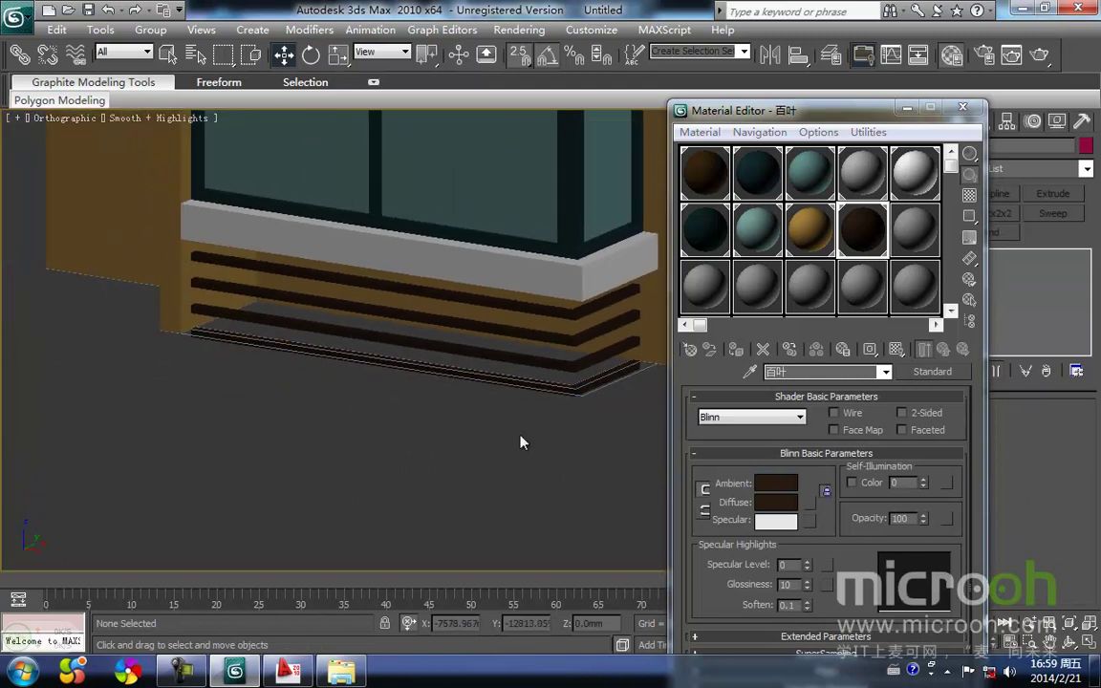
Step: Draw a vertical line in the front view from the lowest bar's bottom edge to the slab's underside, at the bars' outer end
{"action": "left_click", "coordinate": [904, 110]}
{"action": "key", "text": "f"}
{"action": "scroll", "coordinate": [478, 372], "scroll_direction": "down", "scroll_amount": 5}
{"action": "middle_click_drag", "start_coordinate": [367, 365], "coordinate": [572, 265]}
{"action": "scroll", "coordinate": [572, 266], "scroll_direction": "up", "scroll_amount": 3}
{"action": "middle_click_drag", "start_coordinate": [516, 147], "coordinate": [445, 426]}
{"action": "scroll", "coordinate": [476, 326], "scroll_direction": "up", "scroll_amount": 3}
{"action": "key", "text": "F3"}
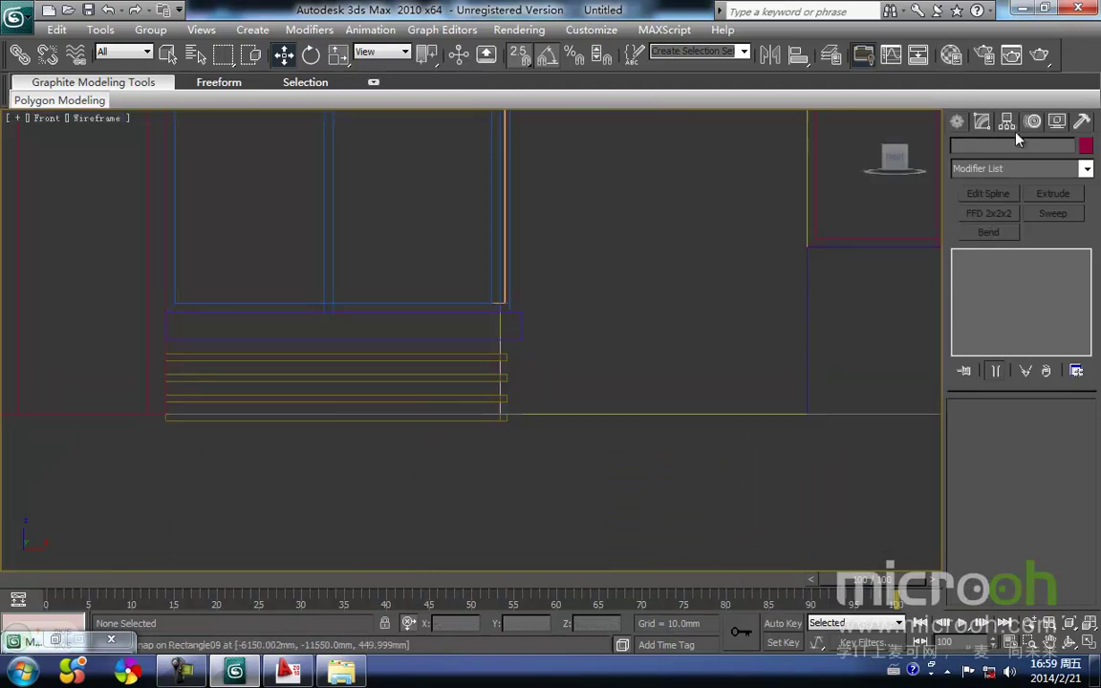
{"action": "left_click", "coordinate": [964, 122]}
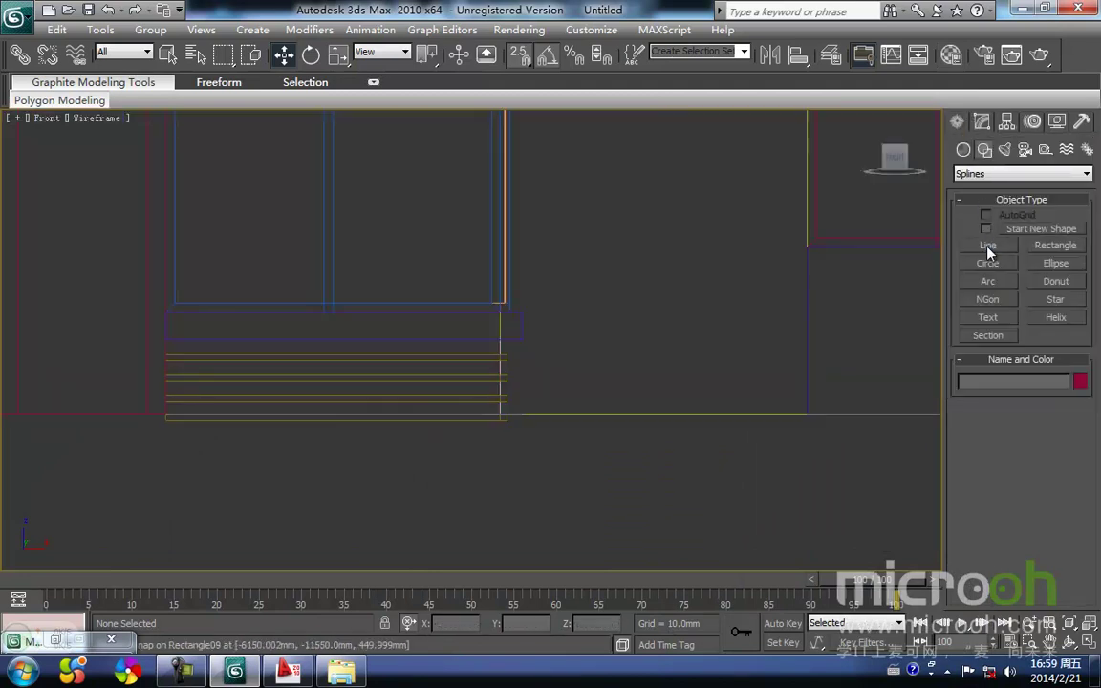
{"action": "left_click", "coordinate": [988, 245]}
{"action": "scroll", "coordinate": [567, 358], "scroll_direction": "up", "scroll_amount": 2}
{"action": "middle_click_drag", "start_coordinate": [526, 422], "coordinate": [498, 441]}
{"action": "left_click", "coordinate": [551, 501]}
{"action": "left_click", "coordinate": [551, 332]}
{"action": "right_click", "coordinate": [636, 388]}
{"action": "left_click", "coordinate": [981, 122]}
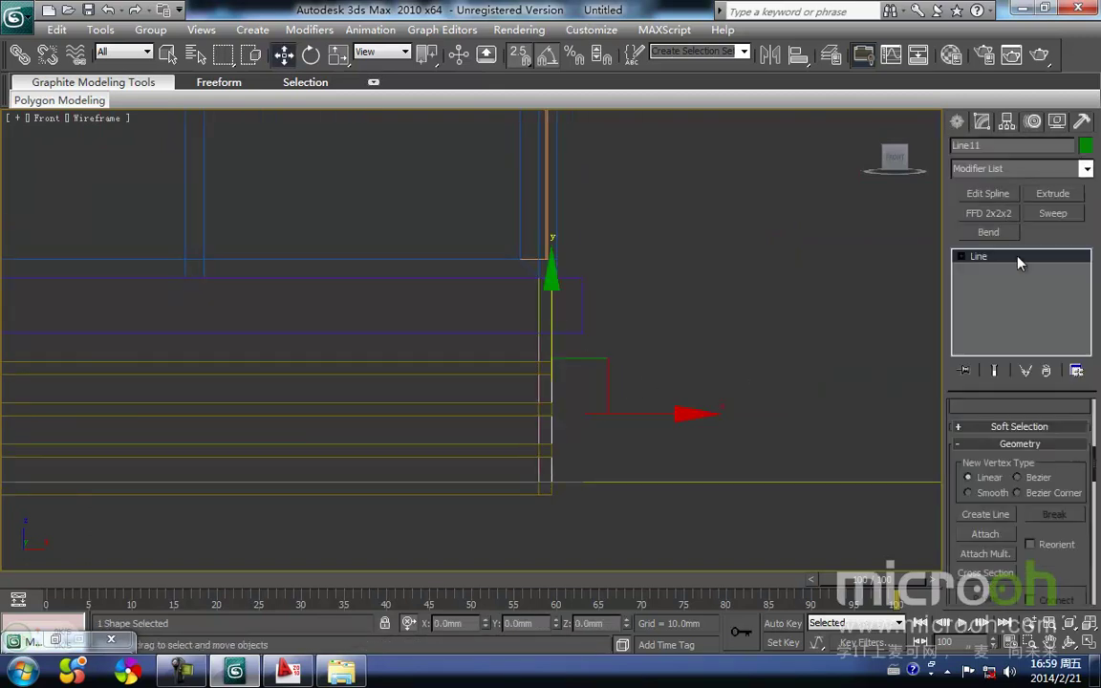
Step: Sweep the vertical line with a rectangular section of 35 mm length and 35 mm width
{"action": "left_click", "coordinate": [1052, 213]}
{"action": "left_click_drag", "start_coordinate": [1097, 546], "coordinate": [1097, 469]}
{"action": "type", "text": "35"}
{"action": "key", "text": "Tab"}
{"action": "type", "text": "35"}
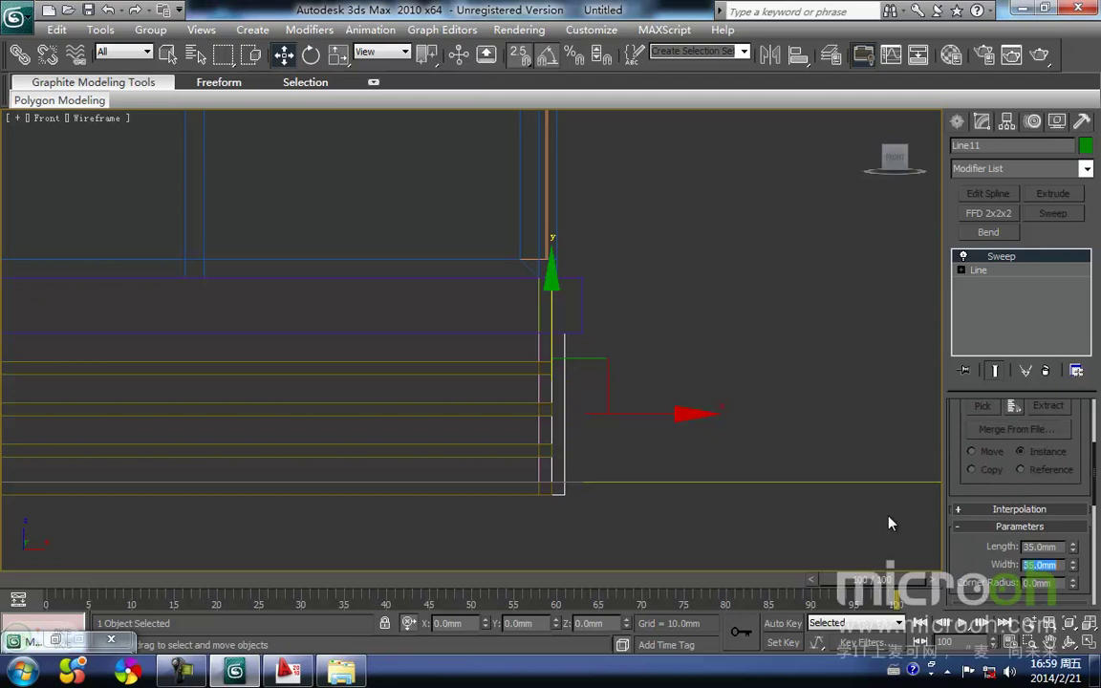
{"action": "key", "text": "Return"}
Step: Shift the swept post horizontally in the front view to align its outer edge with the ends of the bars
{"action": "middle_click_drag", "start_coordinate": [663, 421], "coordinate": [691, 364]}
{"action": "key", "text": "space"}
{"action": "left_click_drag", "start_coordinate": [691, 364], "coordinate": [591, 431]}
{"action": "scroll", "coordinate": [592, 432], "scroll_direction": "down", "scroll_amount": 3}
{"action": "key", "text": "F3"}
{"action": "scroll", "coordinate": [609, 353], "scroll_direction": "down", "scroll_amount": 2}
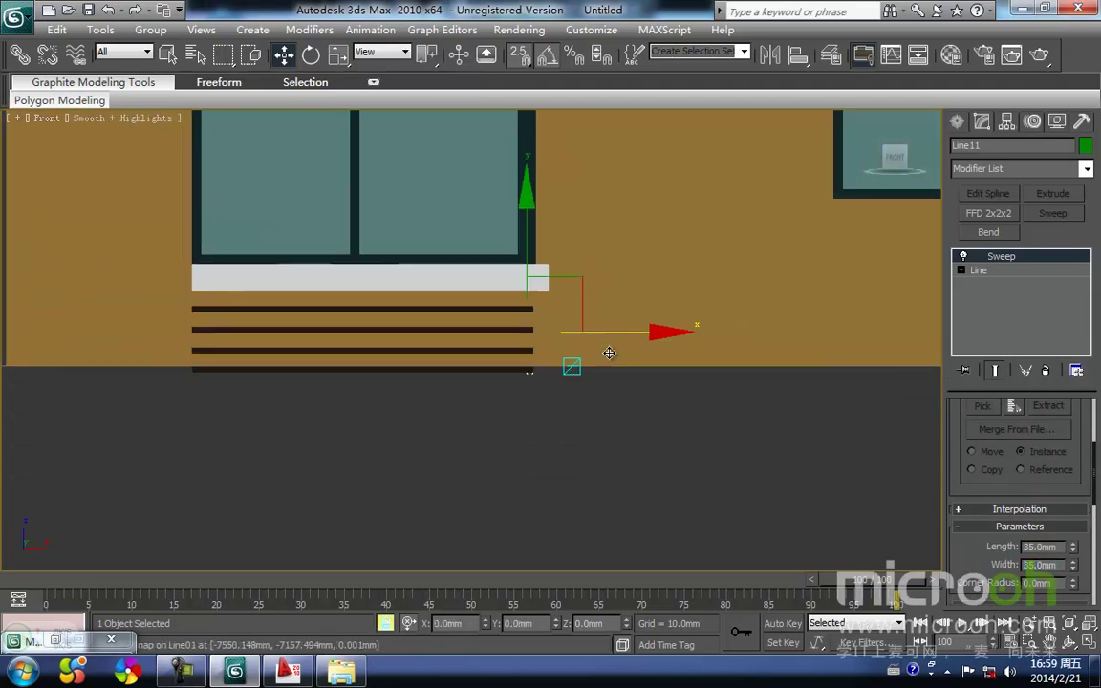
Step: Move the post in the top view onto the outer corner of the louver bars
{"action": "key", "text": "t"}
{"action": "scroll", "coordinate": [575, 322], "scroll_direction": "down", "scroll_amount": 4}
{"action": "key", "text": "F3"}
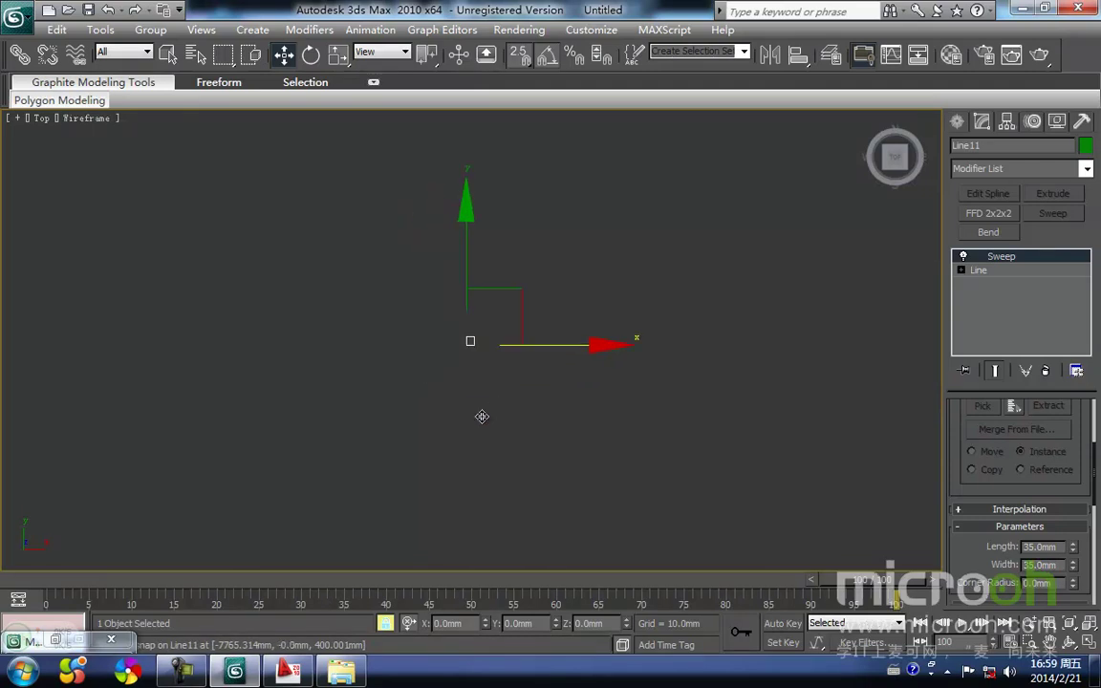
{"action": "middle_click_drag", "start_coordinate": [479, 417], "coordinate": [551, 271]}
{"action": "middle_click_drag", "start_coordinate": [550, 165], "coordinate": [551, 229]}
{"action": "left_click_drag", "start_coordinate": [562, 206], "coordinate": [563, 463]}
{"action": "scroll", "coordinate": [592, 346], "scroll_direction": "up", "scroll_amount": 3}
{"action": "middle_click_drag", "start_coordinate": [535, 555], "coordinate": [507, 457]}
{"action": "left_click_drag", "start_coordinate": [594, 366], "coordinate": [590, 316]}
{"action": "scroll", "coordinate": [590, 316], "scroll_direction": "up", "scroll_amount": 3}
{"action": "middle_click_drag", "start_coordinate": [619, 312], "coordinate": [468, 430]}
{"action": "scroll", "coordinate": [469, 430], "scroll_direction": "up", "scroll_amount": 2}
{"action": "middle_click_drag", "start_coordinate": [684, 430], "coordinate": [447, 437]}
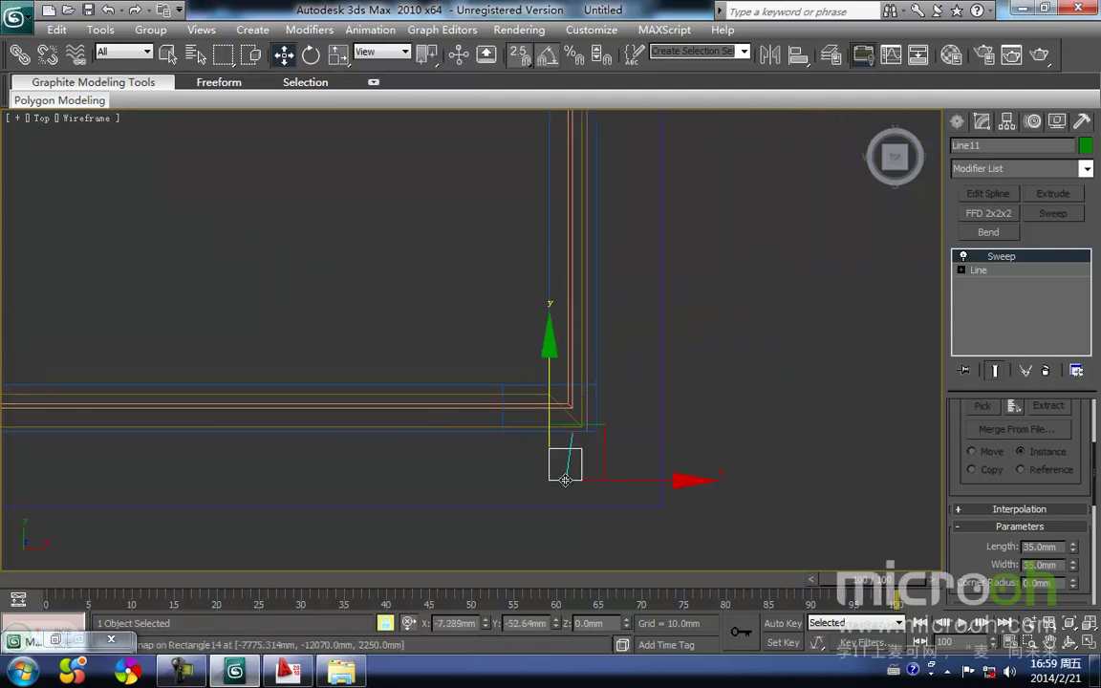
Step: Assign the 百叶 material to the corner post
{"action": "mouse_move", "coordinate": [592, 437]}
{"action": "middle_mouse_down", "text": "alt"}
{"action": "mouse_move", "coordinate": [623, 421]}
{"action": "mouse_move", "coordinate": [675, 352]}
{"action": "mouse_move", "coordinate": [476, 322]}
{"action": "middle_mouse_up", "text": "alt"}
{"action": "key", "text": "F3"}
{"action": "scroll", "coordinate": [535, 321], "scroll_direction": "up", "scroll_amount": 4}
{"action": "key", "text": "m"}
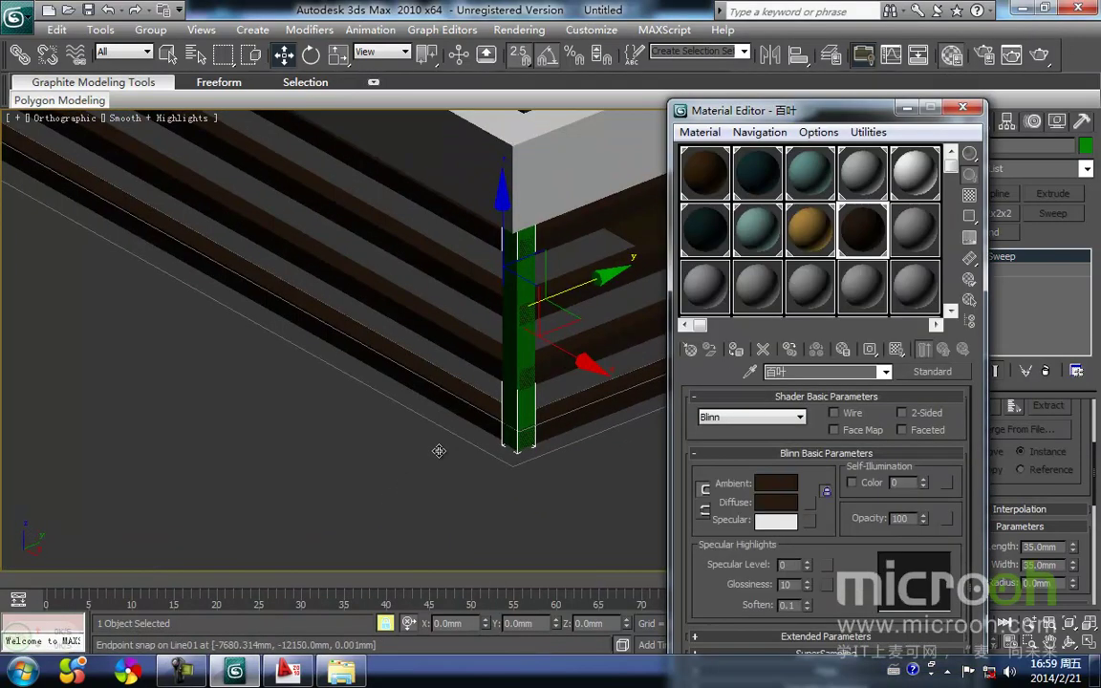
{"action": "left_click", "coordinate": [737, 351]}
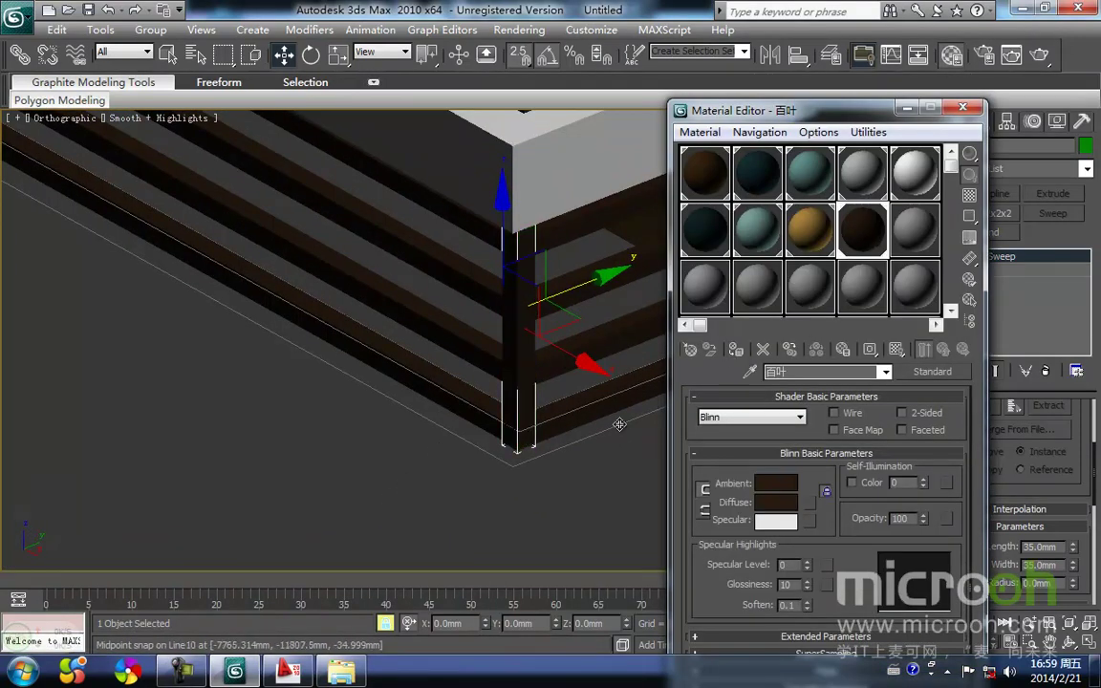
{"action": "middle_click_drag", "start_coordinate": [598, 443], "coordinate": [548, 497]}
{"action": "left_click", "coordinate": [908, 112]}
Step: Clone the corner post as one instance at the wall end of the bars' short side
{"action": "middle_click_drag", "start_coordinate": [589, 312], "coordinate": [457, 382]}
{"action": "key", "text": "t"}
{"action": "key", "text": "F3"}
{"action": "left_click_drag", "start_coordinate": [457, 382], "coordinate": [443, 185], "text": "shift"}
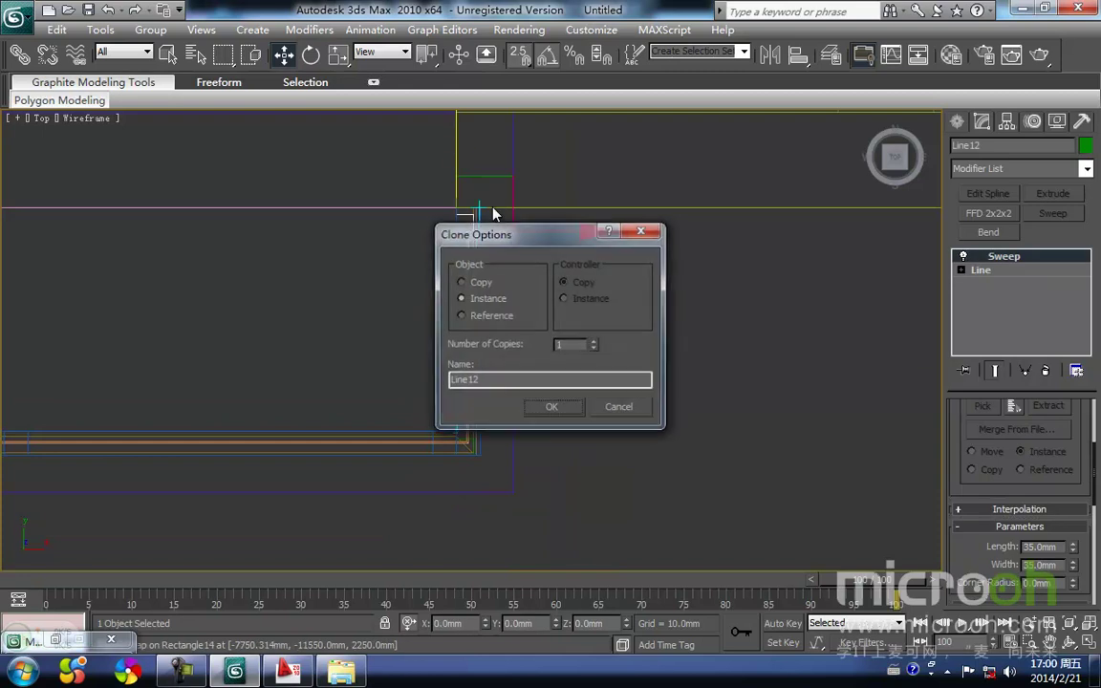
{"action": "left_click", "coordinate": [551, 407]}
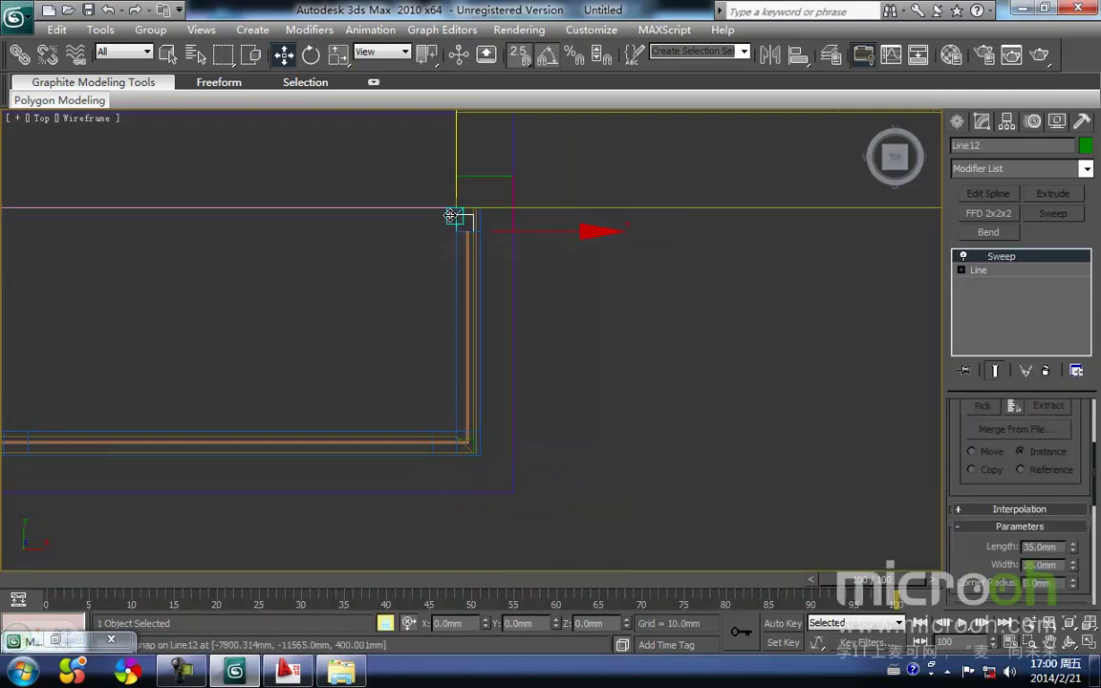
Step: Clone another post and snap it to the far end of the bars' long front side
{"action": "scroll", "coordinate": [633, 315], "scroll_direction": "down", "scroll_amount": 3}
{"action": "mouse_move", "coordinate": [638, 256]}
{"action": "left_mouse_down", "text": "shift"}
{"action": "mouse_move", "coordinate": [212, 476]}
{"action": "mouse_move", "coordinate": [230, 362]}
{"action": "left_mouse_up", "text": "shift"}
{"action": "key", "text": "Return"}
{"action": "middle_click_drag", "start_coordinate": [277, 400], "coordinate": [747, 383]}
{"action": "scroll", "coordinate": [738, 393], "scroll_direction": "up", "scroll_amount": 4}
{"action": "middle_click_drag", "start_coordinate": [856, 505], "coordinate": [435, 346]}
{"action": "mouse_move", "coordinate": [435, 346]}
{"action": "left_mouse_down"}
{"action": "mouse_move", "coordinate": [386, 371]}
{"action": "mouse_move", "coordinate": [418, 374]}
{"action": "mouse_move", "coordinate": [400, 395]}
{"action": "left_mouse_up"}
Step: Select the three posts and four louver bars and collapse them into a single mesh object
{"action": "key", "text": "f"}
{"action": "scroll", "coordinate": [405, 399], "scroll_direction": "down", "scroll_amount": 3}
{"action": "key", "text": "F3"}
{"action": "scroll", "coordinate": [401, 390], "scroll_direction": "down", "scroll_amount": 3}
{"action": "middle_click_drag", "start_coordinate": [584, 391], "coordinate": [523, 279], "text": "alt"}
{"action": "scroll", "coordinate": [322, 460], "scroll_direction": "down", "scroll_amount": 1}
{"action": "scroll", "coordinate": [409, 332], "scroll_direction": "up", "scroll_amount": 2}
{"action": "key", "text": "F3"}
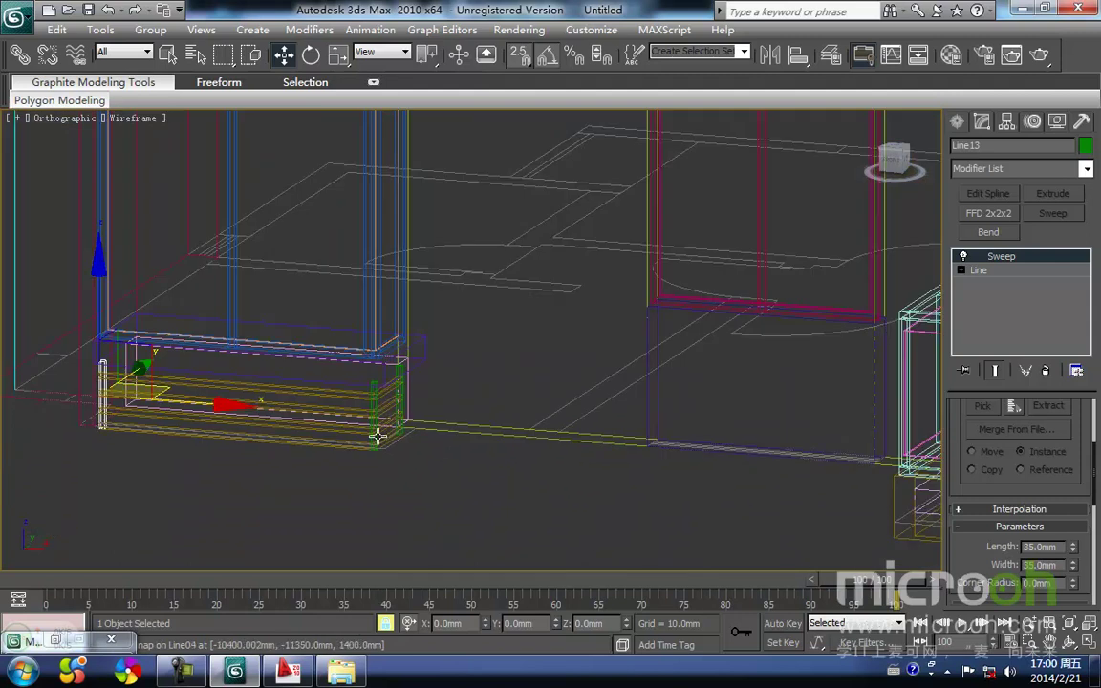
{"action": "scroll", "coordinate": [344, 433], "scroll_direction": "up", "scroll_amount": 5}
{"action": "left_click", "coordinate": [399, 353], "text": "ctrl"}
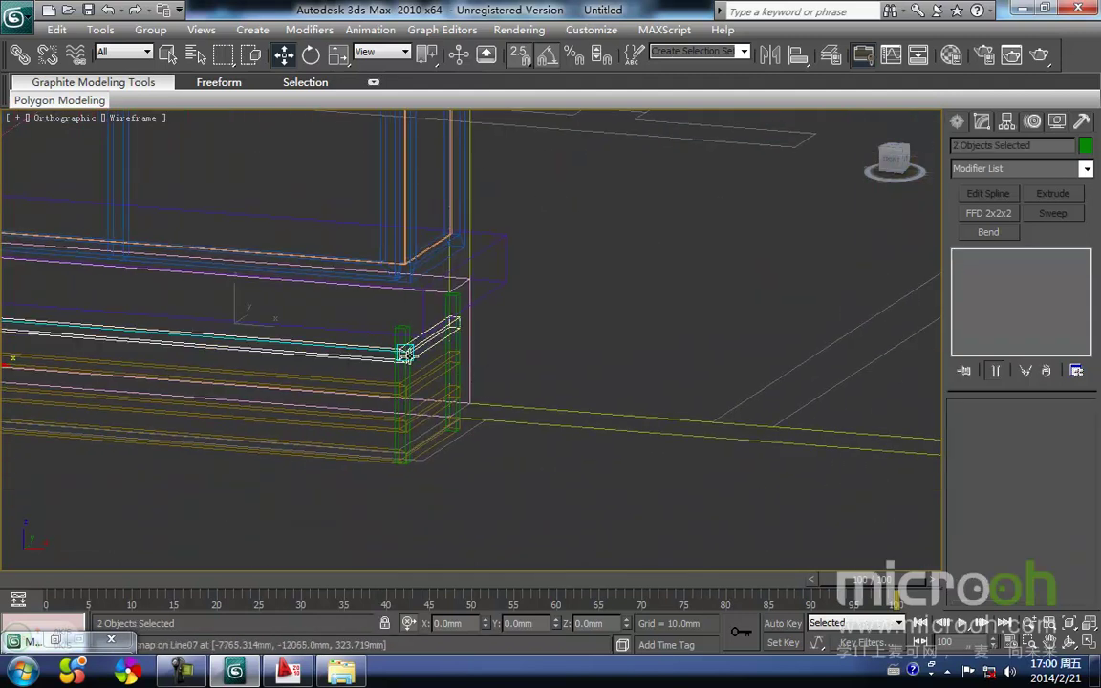
{"action": "left_click", "coordinate": [451, 351], "text": "ctrl"}
{"action": "left_click", "coordinate": [430, 369], "text": "ctrl"}
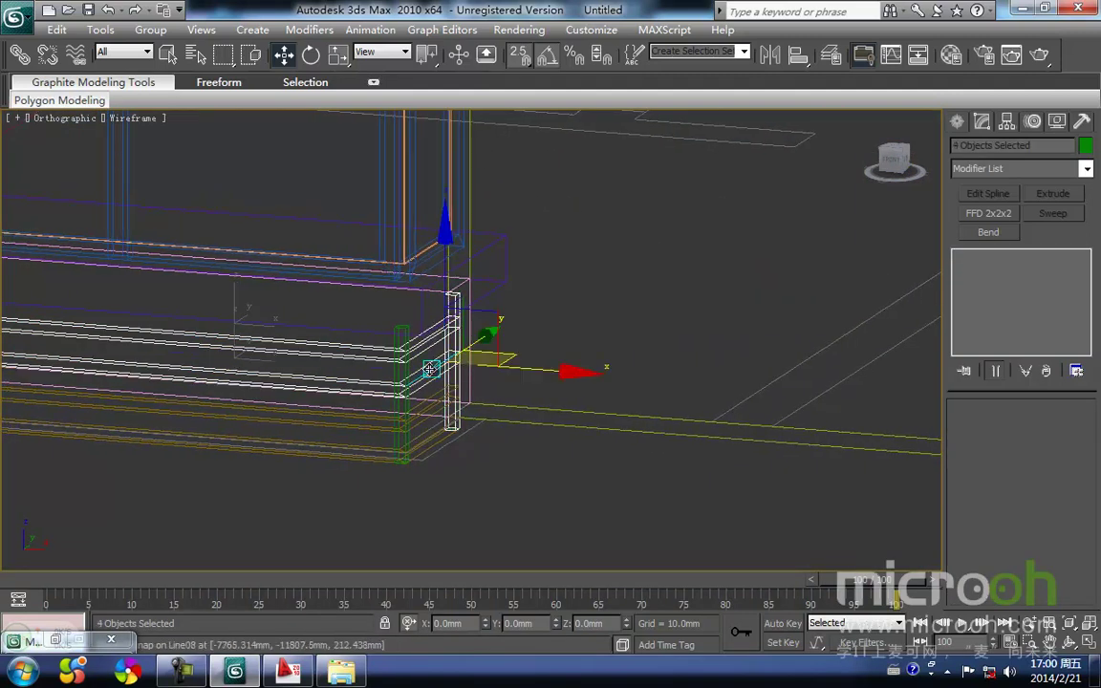
{"action": "left_click", "coordinate": [421, 412], "text": "ctrl"}
{"action": "left_click", "coordinate": [381, 457], "text": "ctrl"}
{"action": "left_click", "coordinate": [1081, 123]}
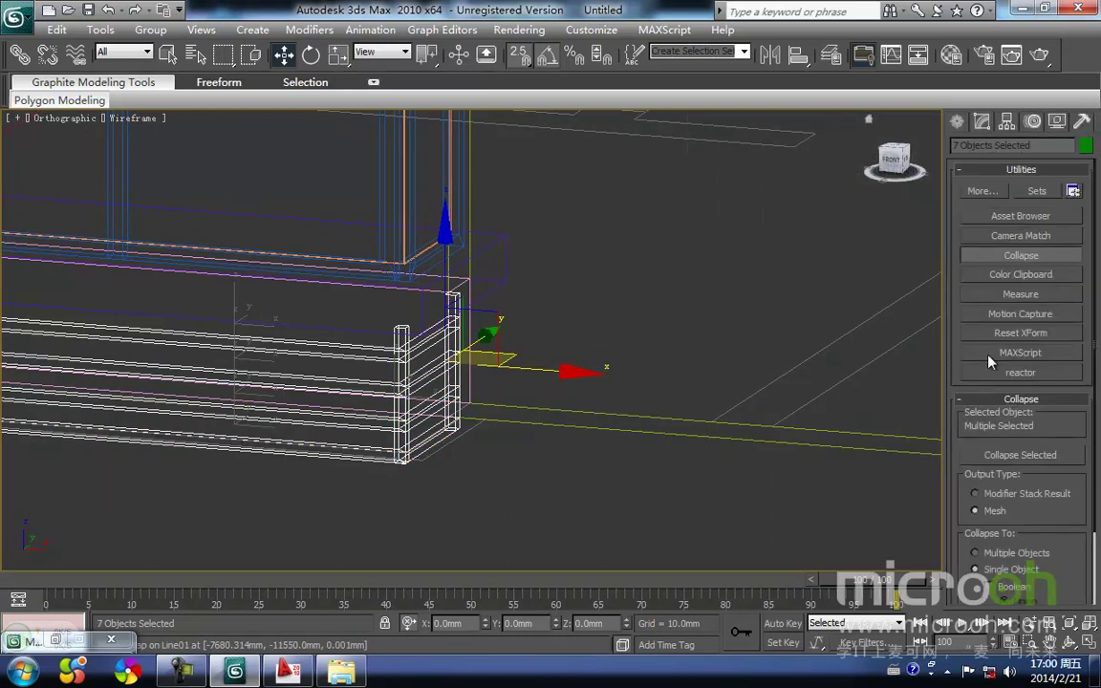
{"action": "left_click", "coordinate": [1007, 456]}
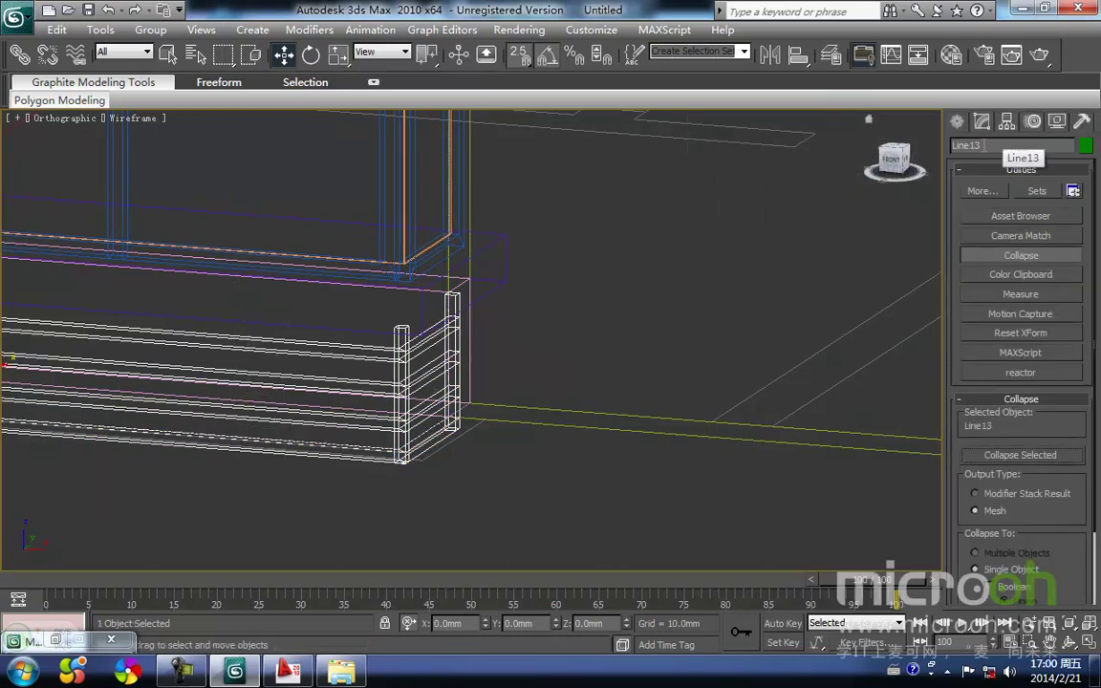
Step: Examine the collapsed louver frame beneath the bay window from an angle and in the front view
{"action": "middle_click_drag", "start_coordinate": [484, 457], "coordinate": [388, 459]}
{"action": "key", "text": "F3"}
{"action": "scroll", "coordinate": [456, 469], "scroll_direction": "down", "scroll_amount": 3}
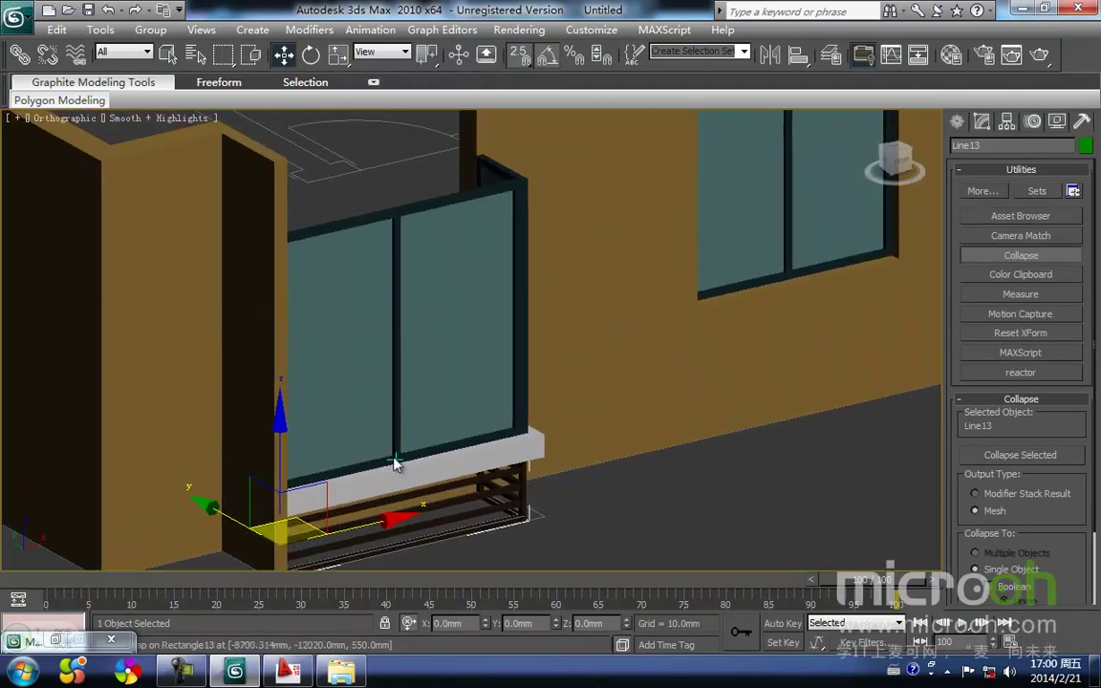
{"action": "key", "text": "f"}
{"action": "scroll", "coordinate": [348, 476], "scroll_direction": "down", "scroll_amount": 1}
{"action": "middle_click_drag", "start_coordinate": [357, 417], "coordinate": [347, 507]}
{"action": "key", "text": "F3"}
{"action": "scroll", "coordinate": [350, 505], "scroll_direction": "down", "scroll_amount": 1}
{"action": "middle_click_drag", "start_coordinate": [395, 428], "coordinate": [369, 487]}
{"action": "key", "text": "F3"}
{"action": "scroll", "coordinate": [436, 439], "scroll_direction": "down", "scroll_amount": 4}
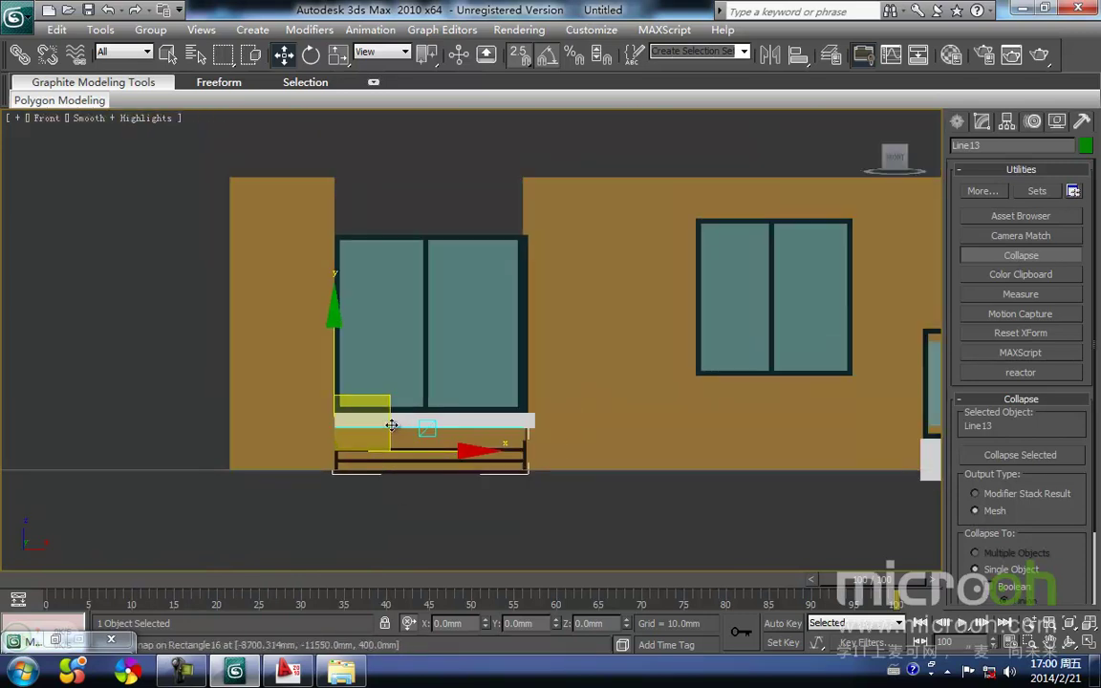
{"action": "left_click_drag", "start_coordinate": [507, 221], "coordinate": [493, 528]}
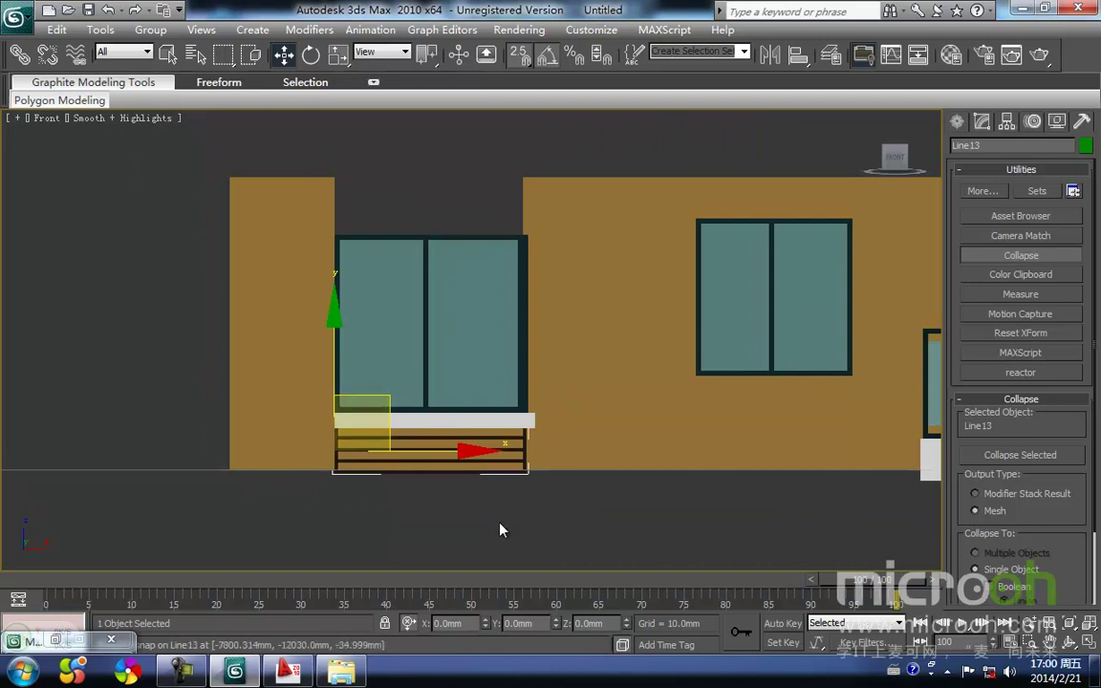
Step: Clone the bay window's white base slab upward as one copy and seat it on top of the window frame
{"action": "left_click", "coordinate": [490, 420]}
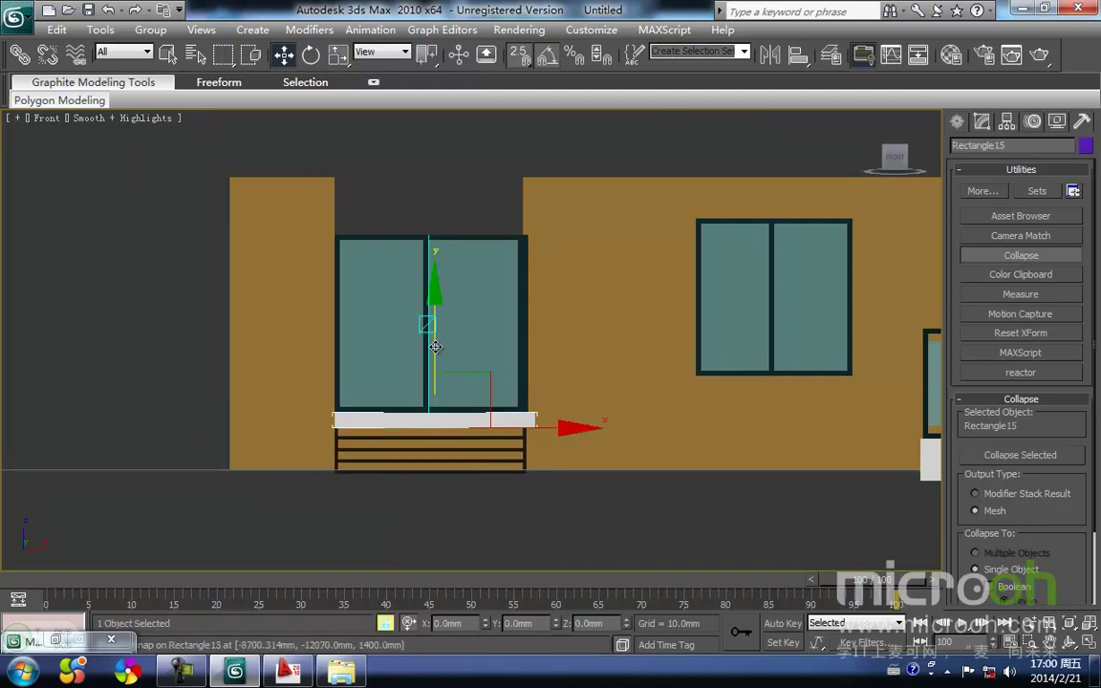
{"action": "left_click_drag", "start_coordinate": [435, 350], "coordinate": [420, 129], "text": "shift"}
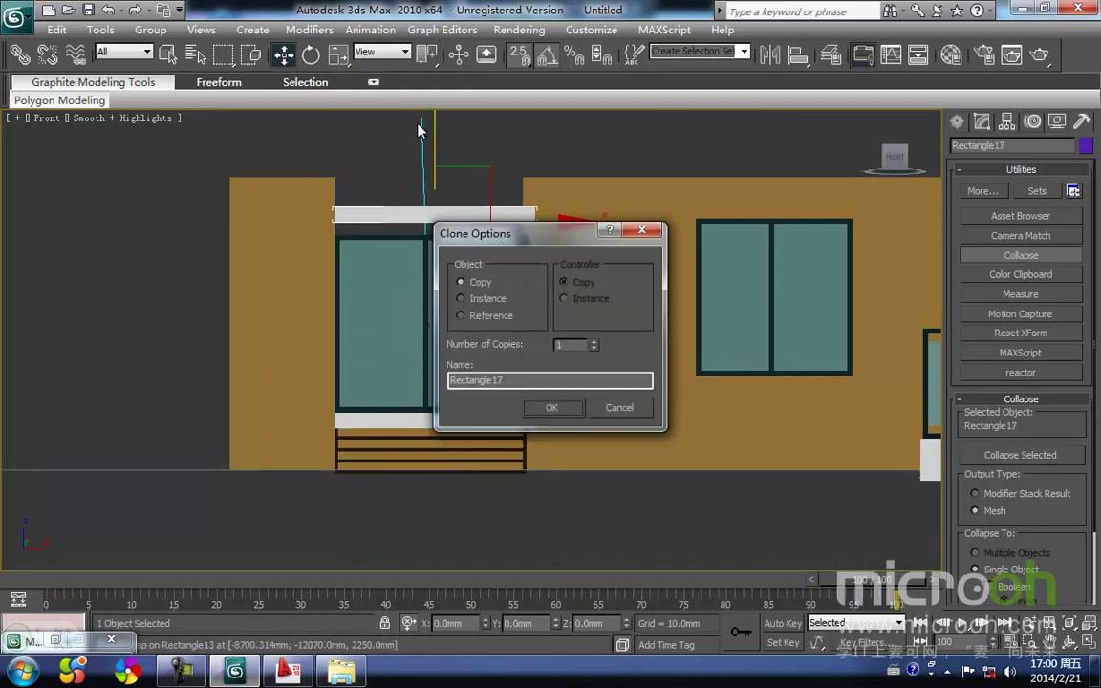
{"action": "left_click", "coordinate": [551, 408]}
{"action": "scroll", "coordinate": [325, 260], "scroll_direction": "up", "scroll_amount": 5}
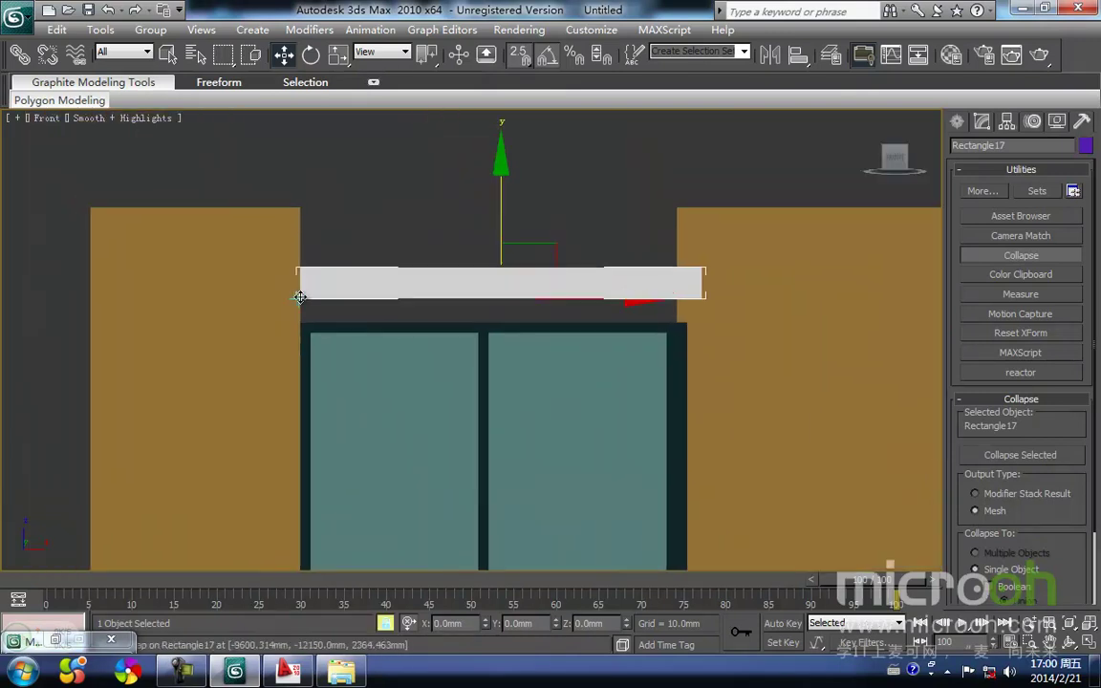
{"action": "left_click_drag", "start_coordinate": [300, 297], "coordinate": [300, 307]}
{"action": "scroll", "coordinate": [322, 244], "scroll_direction": "down", "scroll_amount": 4}
{"action": "middle_click_drag", "start_coordinate": [403, 334], "coordinate": [390, 235]}
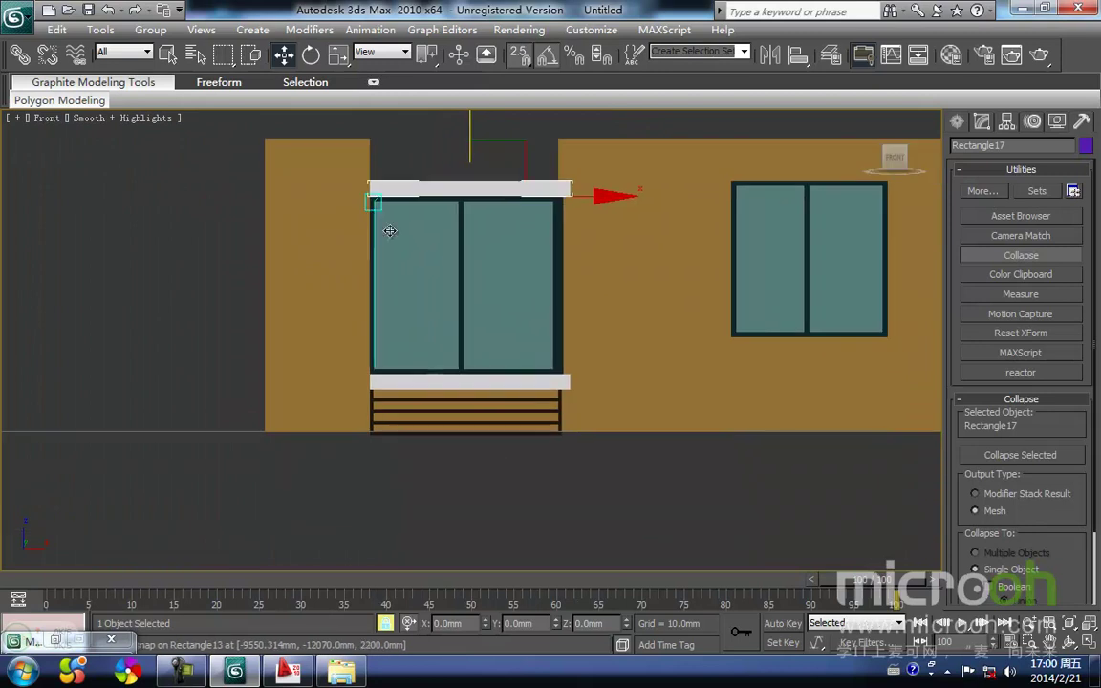
{"action": "scroll", "coordinate": [544, 443], "scroll_direction": "up", "scroll_amount": 2}
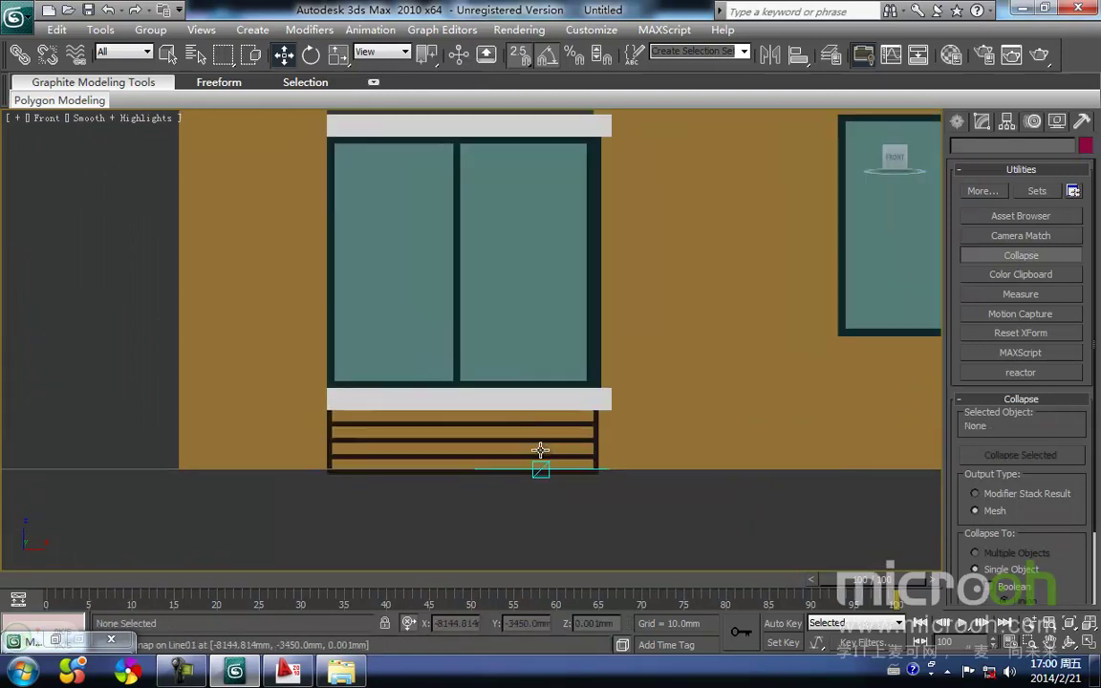
Step: Clone the wall panel behind the louver upward and set its bottom edge on top of the upper slab
{"action": "left_click", "coordinate": [540, 449]}
{"action": "scroll", "coordinate": [411, 497], "scroll_direction": "down", "scroll_amount": 3}
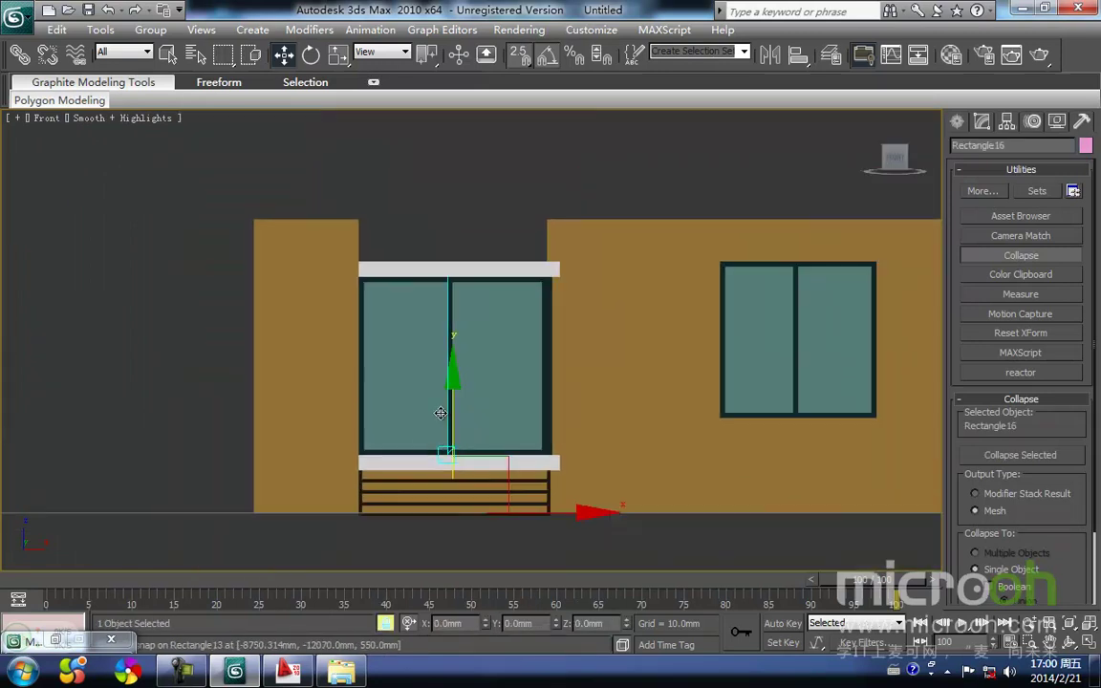
{"action": "left_click_drag", "start_coordinate": [454, 422], "coordinate": [454, 147], "text": "shift"}
{"action": "key", "text": "Return"}
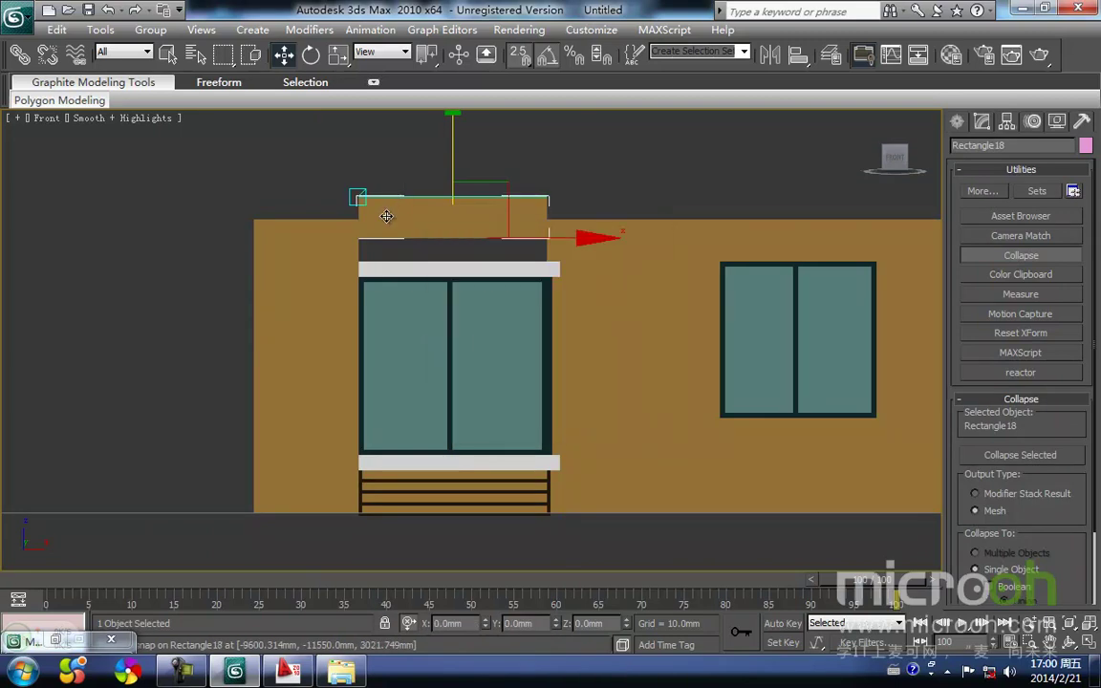
{"action": "scroll", "coordinate": [382, 294], "scroll_direction": "up", "scroll_amount": 3}
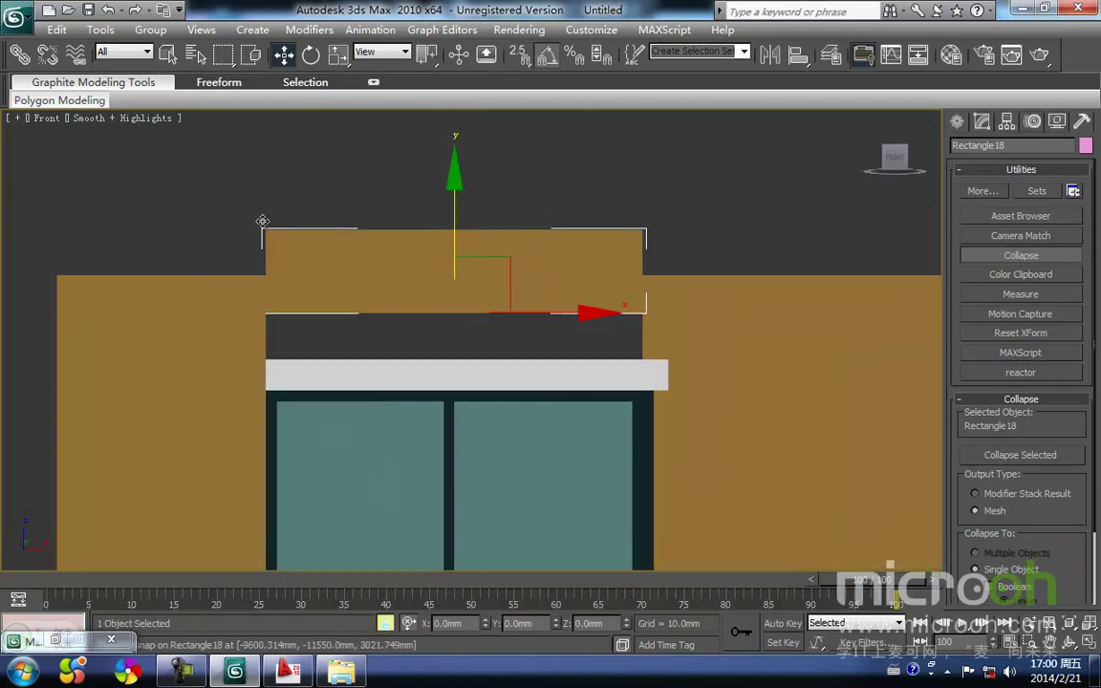
{"action": "middle_click_drag", "start_coordinate": [270, 226], "coordinate": [341, 335]}
{"action": "left_click_drag", "start_coordinate": [337, 337], "coordinate": [338, 384]}
{"action": "left_click", "coordinate": [430, 363]}
Step: Clone the louver frame beneath the bay window upward as one instance
{"action": "scroll", "coordinate": [421, 316], "scroll_direction": "down", "scroll_amount": 6}
{"action": "middle_click_drag", "start_coordinate": [472, 413], "coordinate": [472, 300], "text": "alt"}
{"action": "scroll", "coordinate": [472, 300], "scroll_direction": "up", "scroll_amount": 2}
{"action": "left_click", "coordinate": [444, 331]}
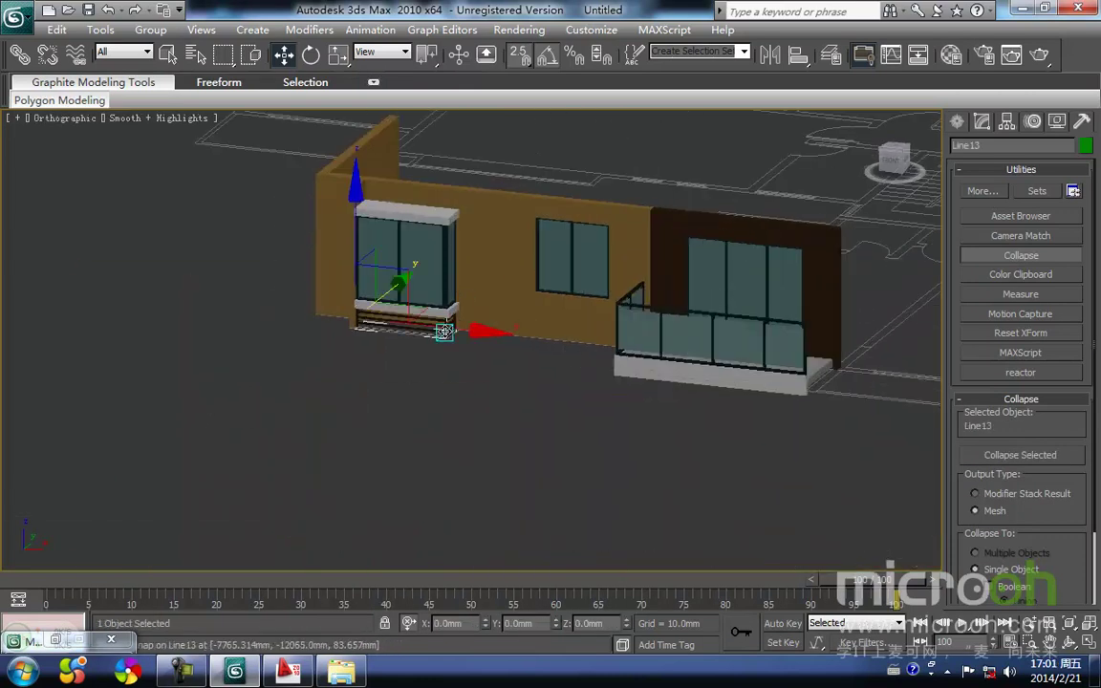
{"action": "key", "text": "f"}
{"action": "key", "text": "z"}
{"action": "scroll", "coordinate": [360, 329], "scroll_direction": "down", "scroll_amount": 3}
{"action": "scroll", "coordinate": [360, 330], "scroll_direction": "down", "scroll_amount": 3}
{"action": "middle_click_drag", "start_coordinate": [360, 329], "coordinate": [340, 405]}
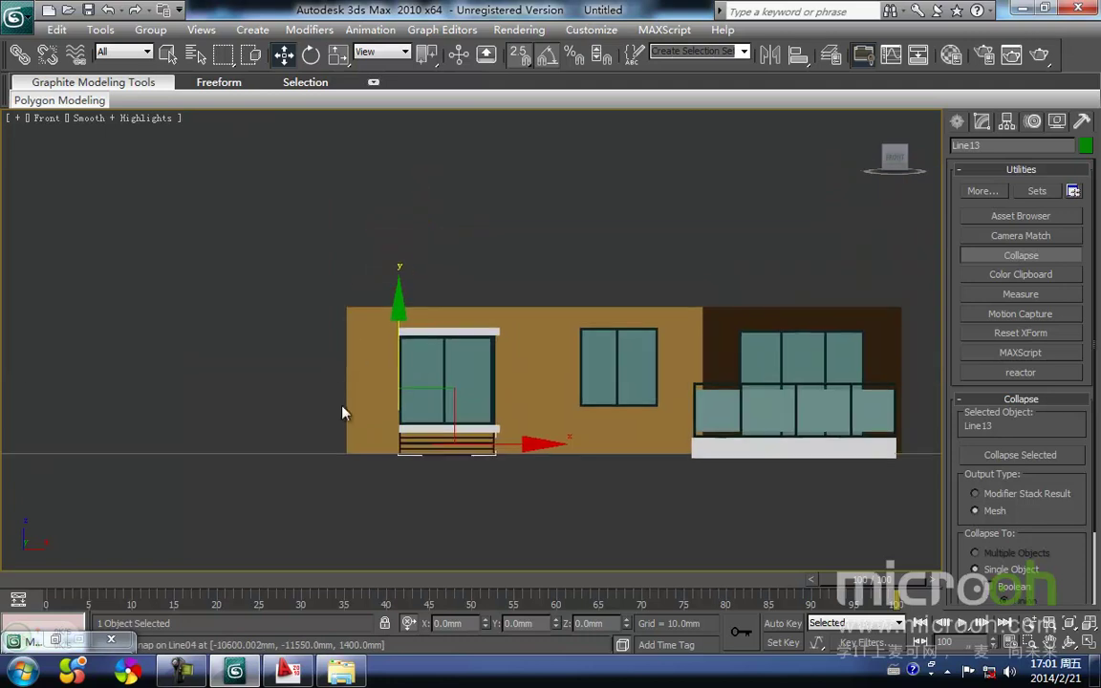
{"action": "left_click_drag", "start_coordinate": [394, 359], "coordinate": [394, 222], "text": "shift"}
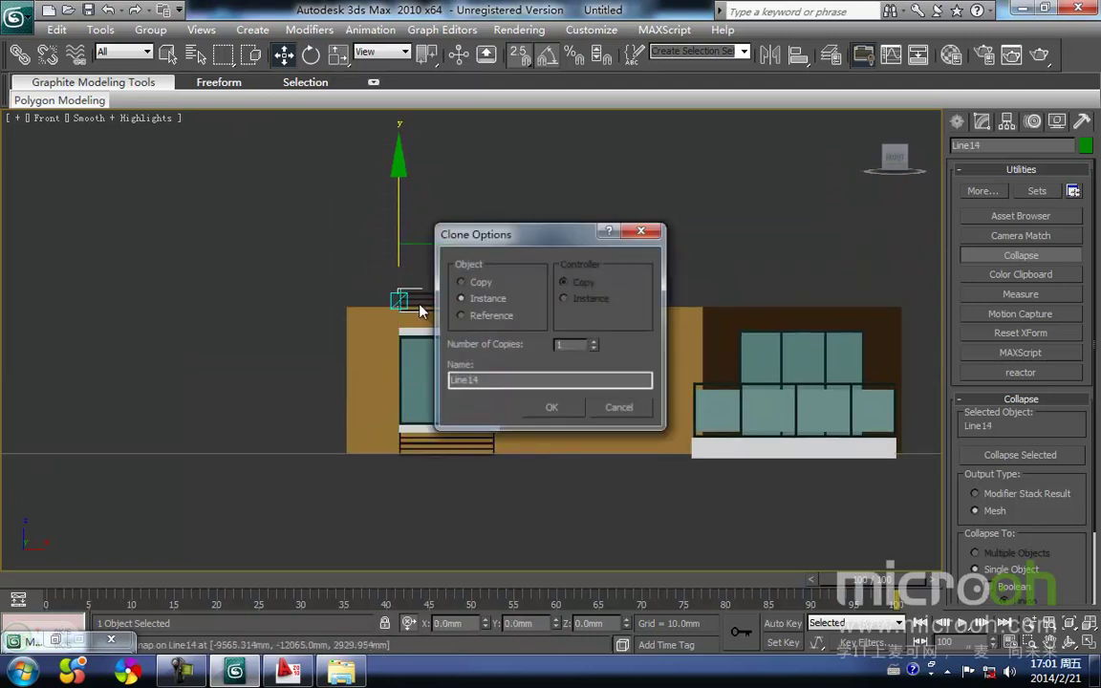
{"action": "left_click", "coordinate": [551, 405]}
Step: Snap the cloned louver frame's bottom edge onto the top of the slab above the bay window
{"action": "scroll", "coordinate": [412, 330], "scroll_direction": "up", "scroll_amount": 2}
{"action": "scroll", "coordinate": [414, 330], "scroll_direction": "up", "scroll_amount": 3}
{"action": "middle_click_drag", "start_coordinate": [381, 328], "coordinate": [475, 301]}
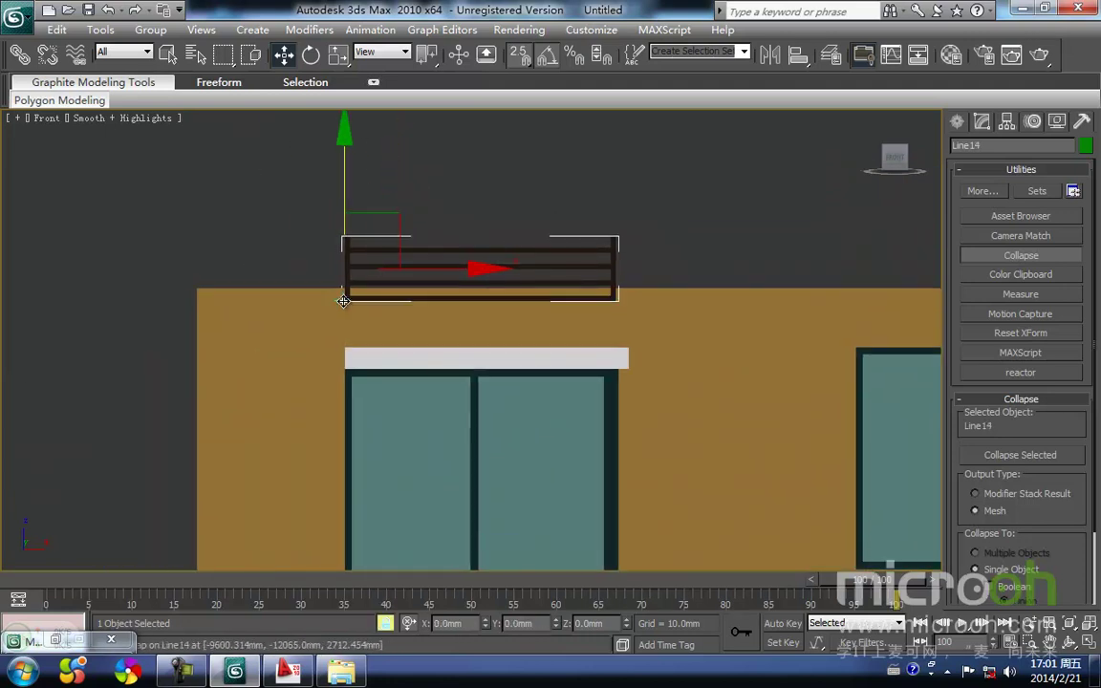
{"action": "left_click_drag", "start_coordinate": [343, 301], "coordinate": [353, 339]}
{"action": "middle_click_drag", "start_coordinate": [482, 312], "coordinate": [469, 309]}
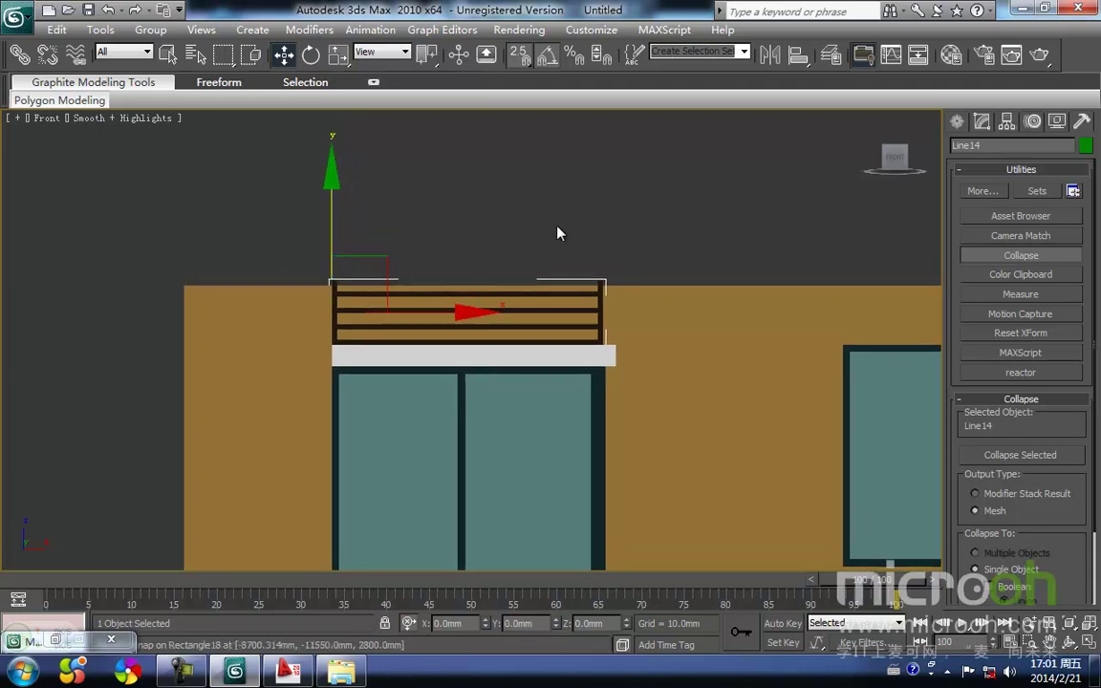
Step: Examine the louver frames above and below the bay window against the rest of the facade in the front view
{"action": "left_click", "coordinate": [531, 238]}
{"action": "scroll", "coordinate": [666, 266], "scroll_direction": "up", "scroll_amount": 2}
{"action": "middle_click_drag", "start_coordinate": [644, 275], "coordinate": [613, 282]}
{"action": "scroll", "coordinate": [583, 291], "scroll_direction": "down", "scroll_amount": 2}
{"action": "key", "text": "F3"}
{"action": "scroll", "coordinate": [521, 344], "scroll_direction": "down", "scroll_amount": 3}
{"action": "key", "text": "F3"}
{"action": "scroll", "coordinate": [502, 361], "scroll_direction": "up", "scroll_amount": 4}
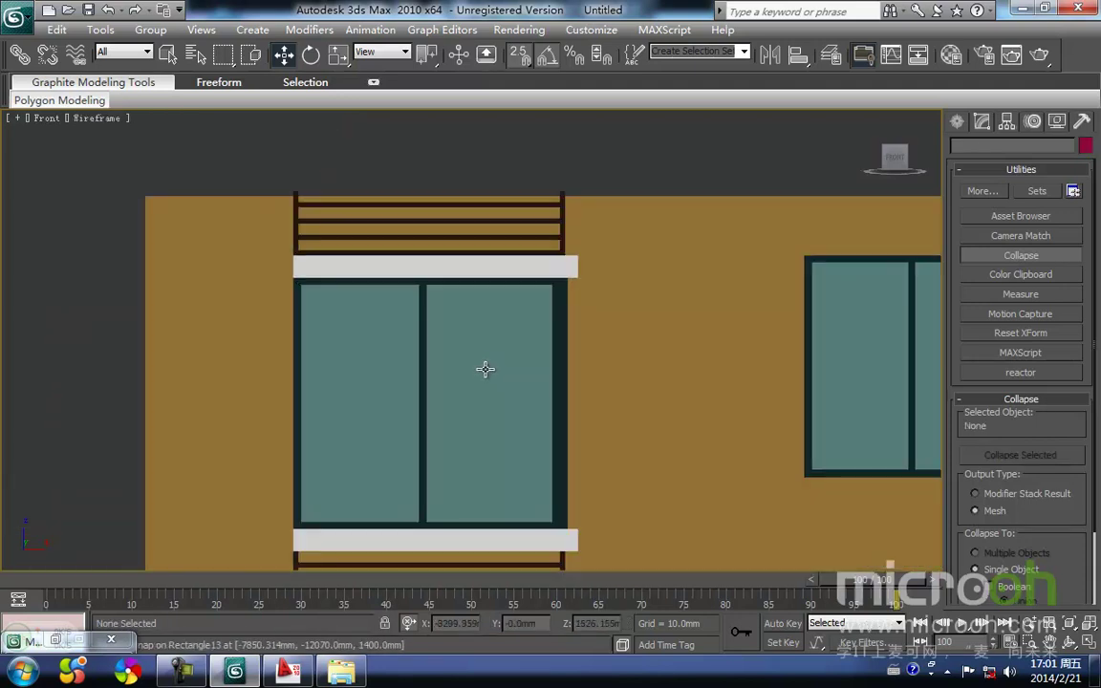
{"action": "middle_click_drag", "start_coordinate": [484, 369], "coordinate": [491, 285]}
{"action": "left_click", "coordinate": [460, 488]}
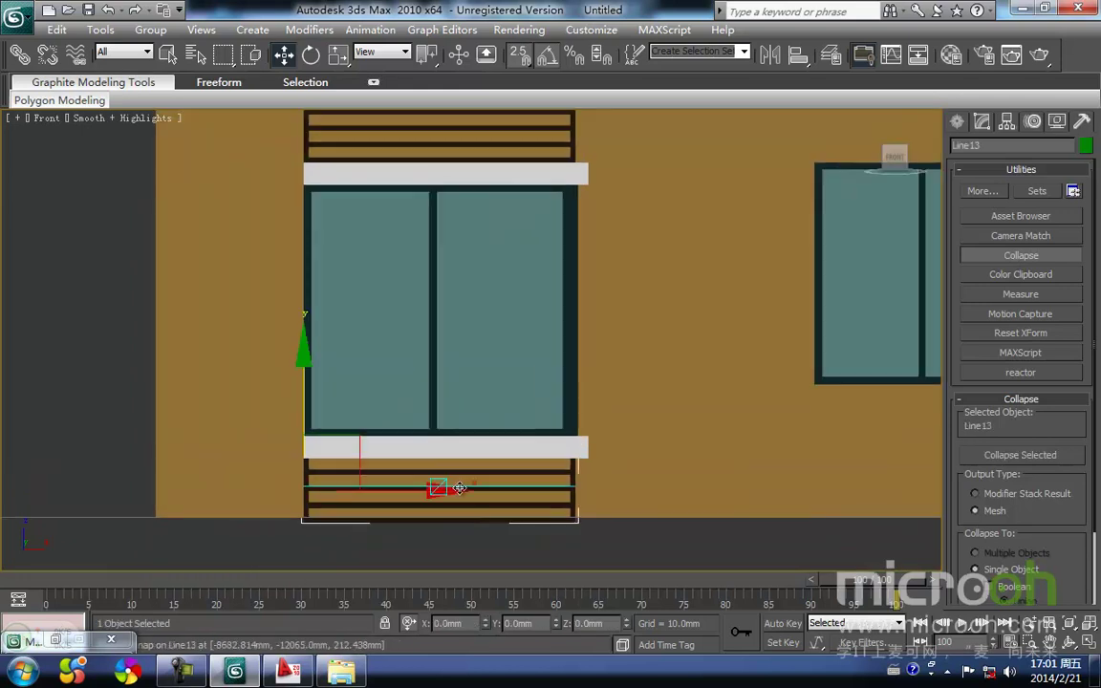
{"action": "scroll", "coordinate": [339, 411], "scroll_direction": "down", "scroll_amount": 4}
{"action": "scroll", "coordinate": [513, 457], "scroll_direction": "down", "scroll_amount": 2}
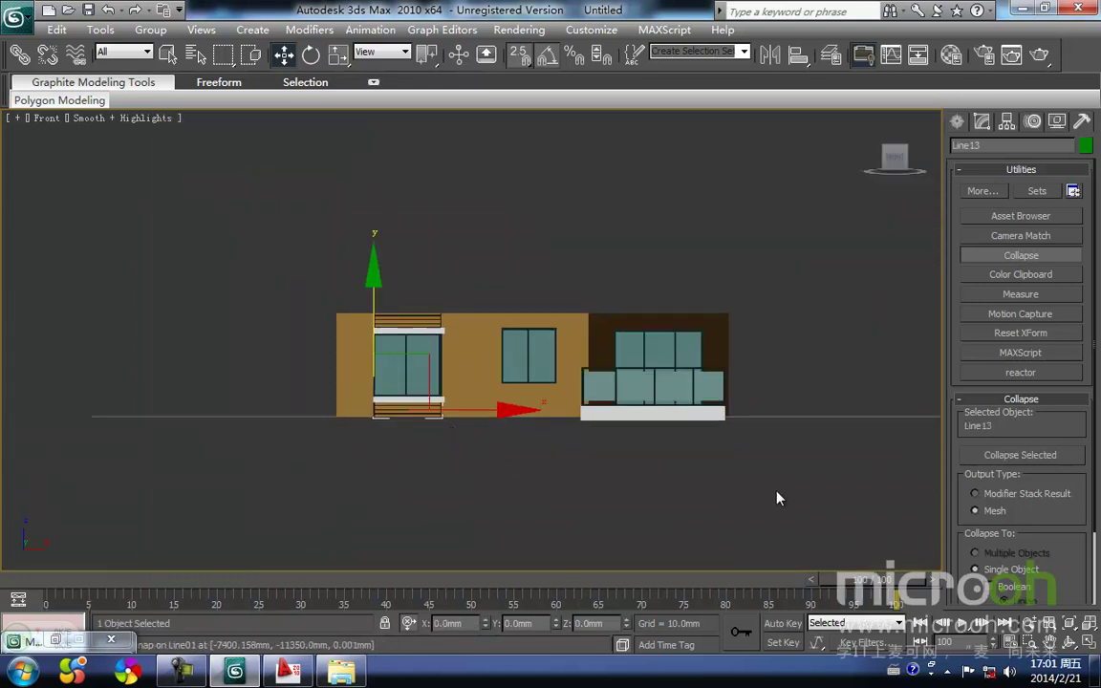
{"action": "middle_click_drag", "start_coordinate": [630, 447], "coordinate": [571, 476]}
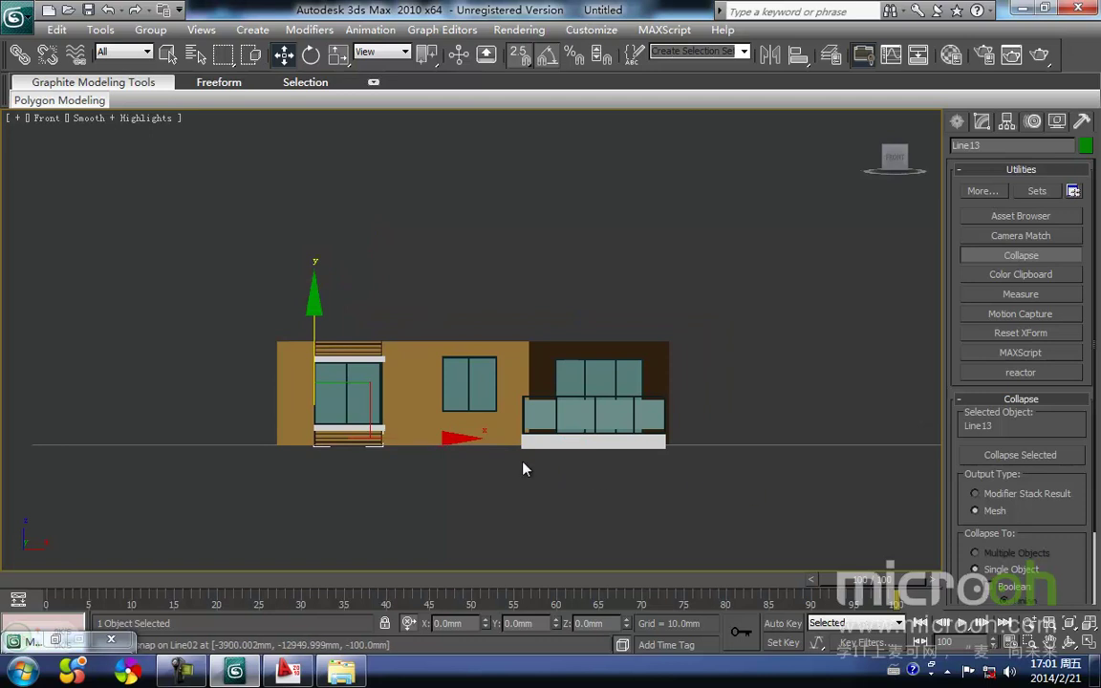
{"action": "left_click", "coordinate": [336, 472]}
{"action": "scroll", "coordinate": [353, 474], "scroll_direction": "up", "scroll_amount": 3}
{"action": "middle_click_drag", "start_coordinate": [352, 474], "coordinate": [642, 292]}
{"action": "scroll", "coordinate": [500, 371], "scroll_direction": "up", "scroll_amount": 2}
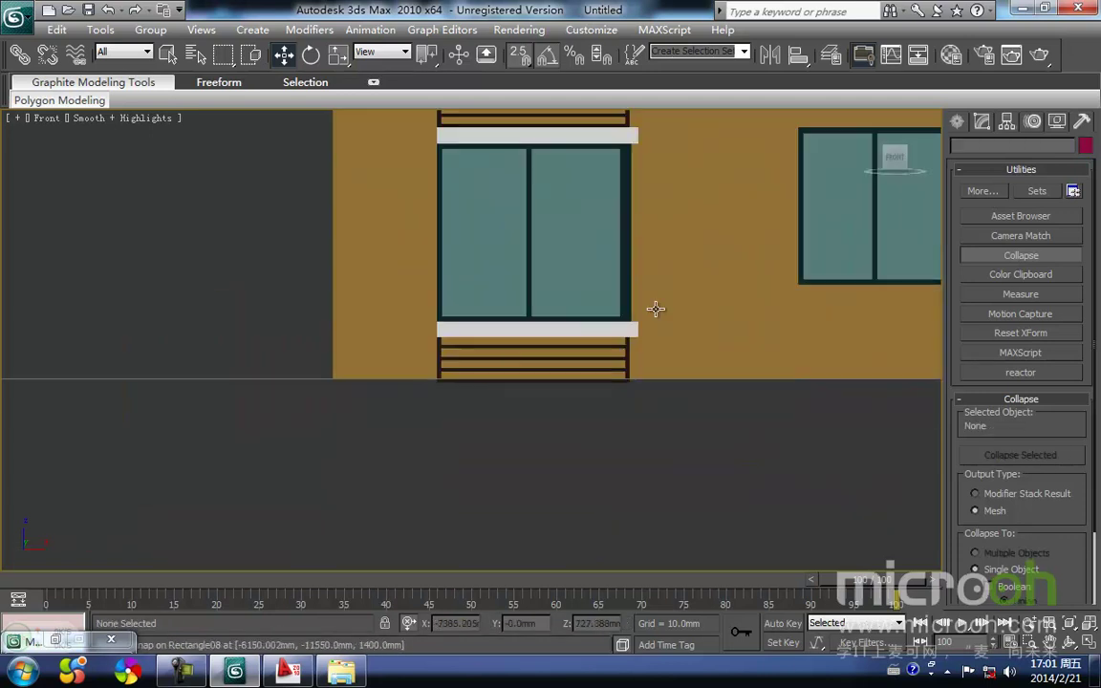
Step: Try stacking a copy of the lower louver frame on top of the upper one, and delete the copy
{"action": "left_click", "coordinate": [504, 371]}
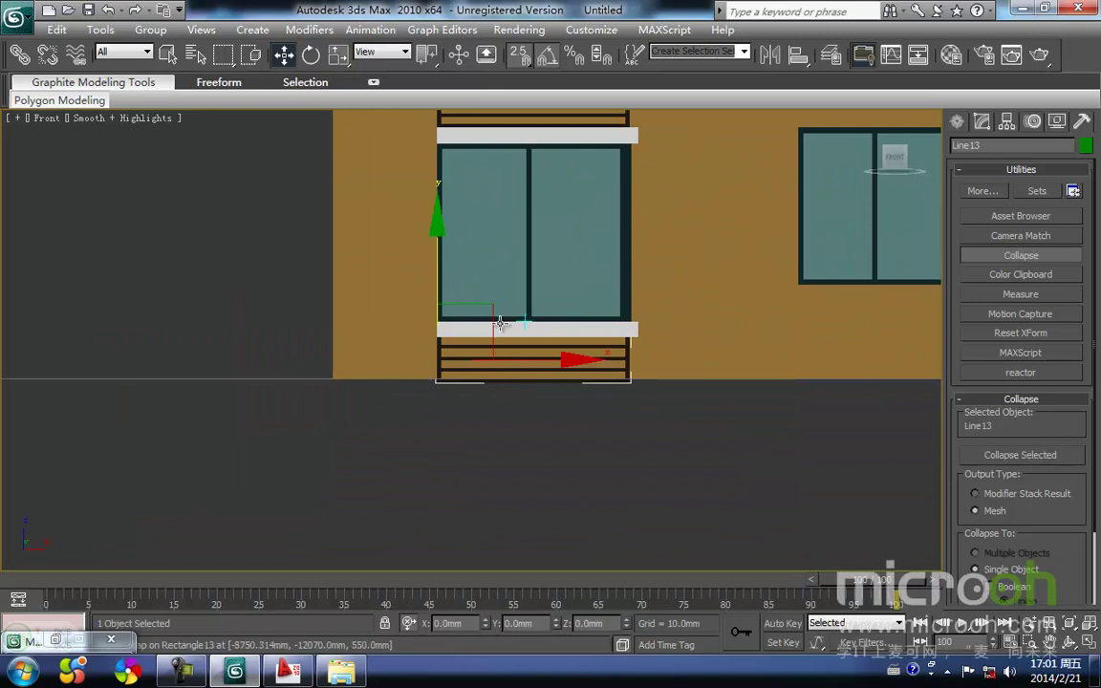
{"action": "middle_click_drag", "start_coordinate": [501, 327], "coordinate": [458, 429]}
{"action": "left_click_drag", "start_coordinate": [400, 373], "coordinate": [390, 93], "text": "shift"}
{"action": "left_click", "coordinate": [481, 283]}
{"action": "key", "text": "Return"}
{"action": "middle_click_drag", "start_coordinate": [430, 181], "coordinate": [430, 272]}
{"action": "scroll", "coordinate": [430, 272], "scroll_direction": "up", "scroll_amount": 2}
{"action": "middle_click_drag", "start_coordinate": [380, 198], "coordinate": [386, 313]}
{"action": "left_click_drag", "start_coordinate": [305, 283], "coordinate": [318, 300]}
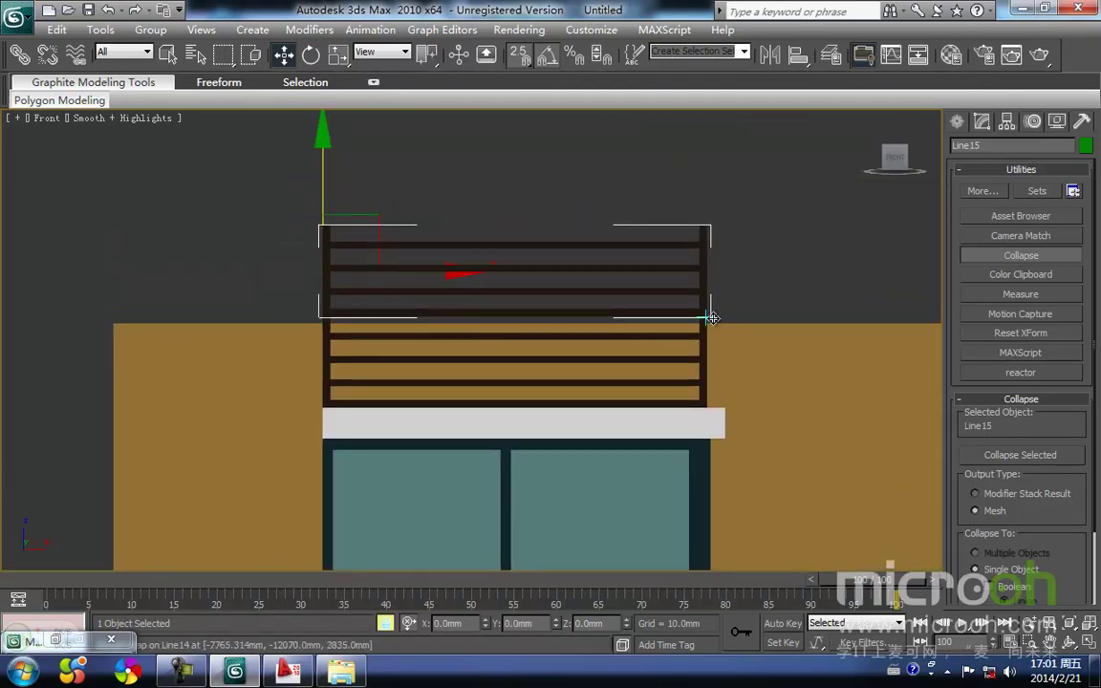
{"action": "scroll", "coordinate": [576, 299], "scroll_direction": "down", "scroll_amount": 3}
{"action": "middle_click_drag", "start_coordinate": [571, 300], "coordinate": [571, 244]}
{"action": "scroll", "coordinate": [583, 246], "scroll_direction": "down", "scroll_amount": 2}
{"action": "scroll", "coordinate": [564, 258], "scroll_direction": "up", "scroll_amount": 2}
{"action": "key", "text": "Delete"}
Step: Examine the whole facade and its bay window from an angle and in the front view
{"action": "middle_click_drag", "start_coordinate": [553, 300], "coordinate": [545, 305]}
{"action": "middle_click_drag", "start_coordinate": [455, 265], "coordinate": [458, 201]}
{"action": "scroll", "coordinate": [534, 412], "scroll_direction": "down", "scroll_amount": 2}
{"action": "middle_click_drag", "start_coordinate": [535, 410], "coordinate": [536, 250], "text": "alt"}
{"action": "scroll", "coordinate": [484, 258], "scroll_direction": "down", "scroll_amount": 2}
{"action": "key", "text": "f"}
{"action": "scroll", "coordinate": [400, 319], "scroll_direction": "up", "scroll_amount": 3}
{"action": "middle_click_drag", "start_coordinate": [312, 306], "coordinate": [587, 348]}
{"action": "scroll", "coordinate": [602, 302], "scroll_direction": "up", "scroll_amount": 3}
{"action": "scroll", "coordinate": [597, 300], "scroll_direction": "down", "scroll_amount": 3}
{"action": "scroll", "coordinate": [537, 396], "scroll_direction": "up", "scroll_amount": 4}
{"action": "middle_click_drag", "start_coordinate": [537, 397], "coordinate": [606, 248]}
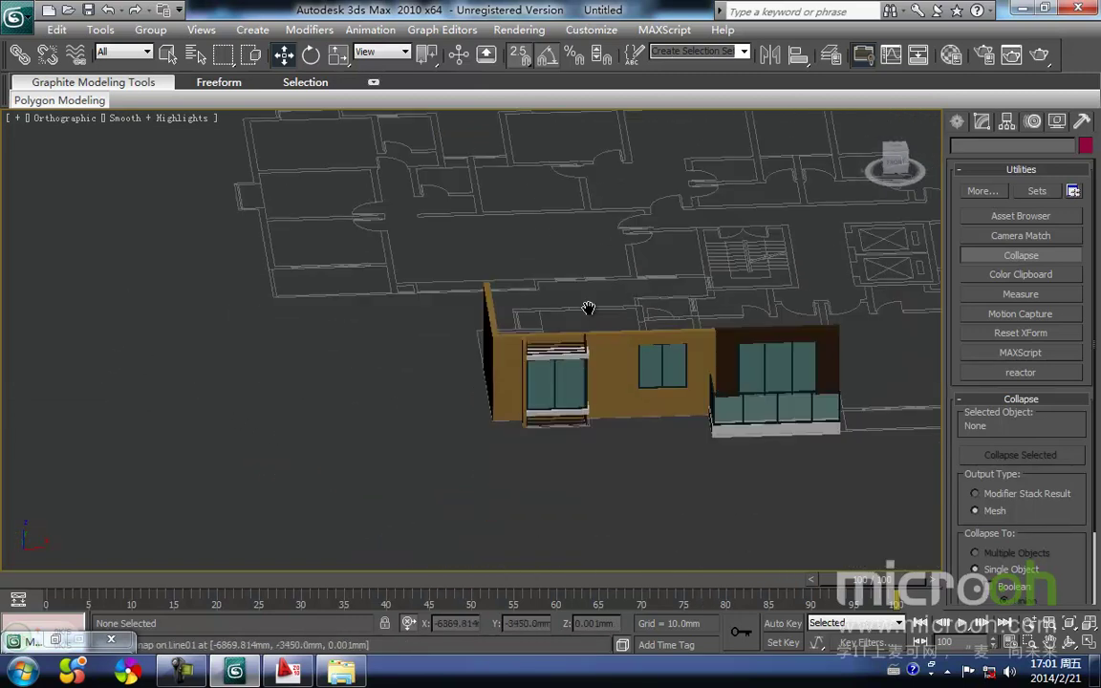
{"action": "key", "text": "f"}
{"action": "scroll", "coordinate": [577, 241], "scroll_direction": "down", "scroll_amount": 5}
{"action": "middle_click_drag", "start_coordinate": [305, 267], "coordinate": [470, 160]}
{"action": "scroll", "coordinate": [470, 161], "scroll_direction": "up", "scroll_amount": 2}
{"action": "scroll", "coordinate": [400, 162], "scroll_direction": "up", "scroll_amount": 5}
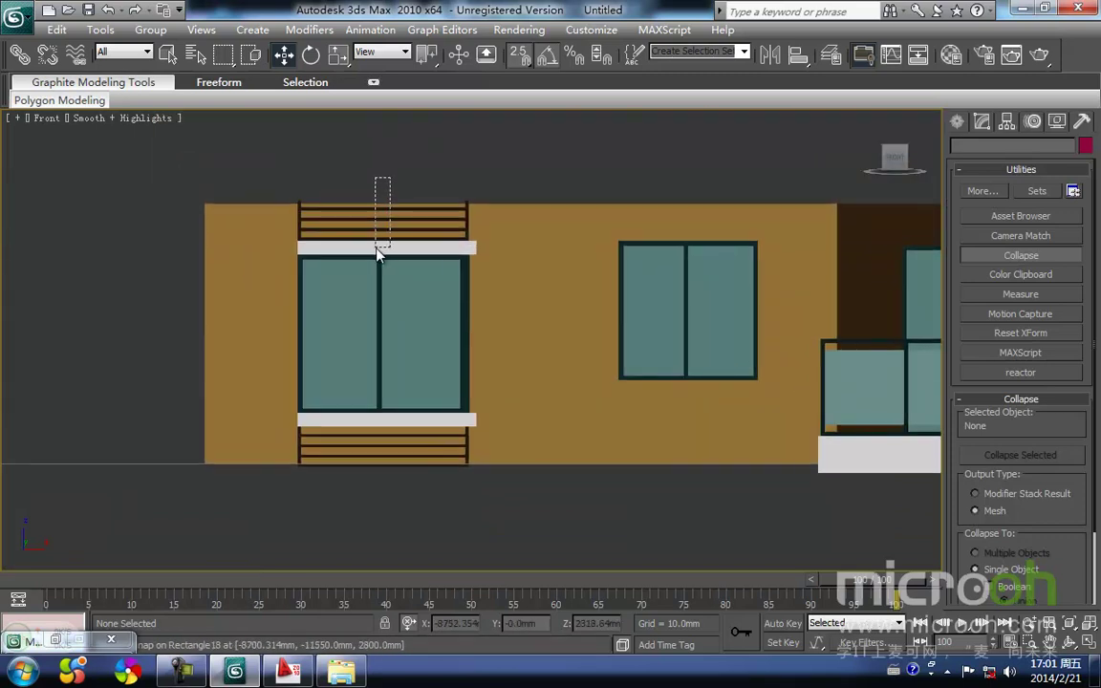
Step: Clone the upper slab, wall panel and louver frame downward and snap them directly beneath the lower louver frame
{"action": "left_click_drag", "start_coordinate": [379, 252], "coordinate": [381, 252]}
{"action": "scroll", "coordinate": [390, 164], "scroll_direction": "down", "scroll_amount": 2}
{"action": "left_click_drag", "start_coordinate": [407, 157], "coordinate": [407, 440], "text": "shift"}
{"action": "key", "text": "Return"}
{"action": "scroll", "coordinate": [461, 361], "scroll_direction": "up", "scroll_amount": 5}
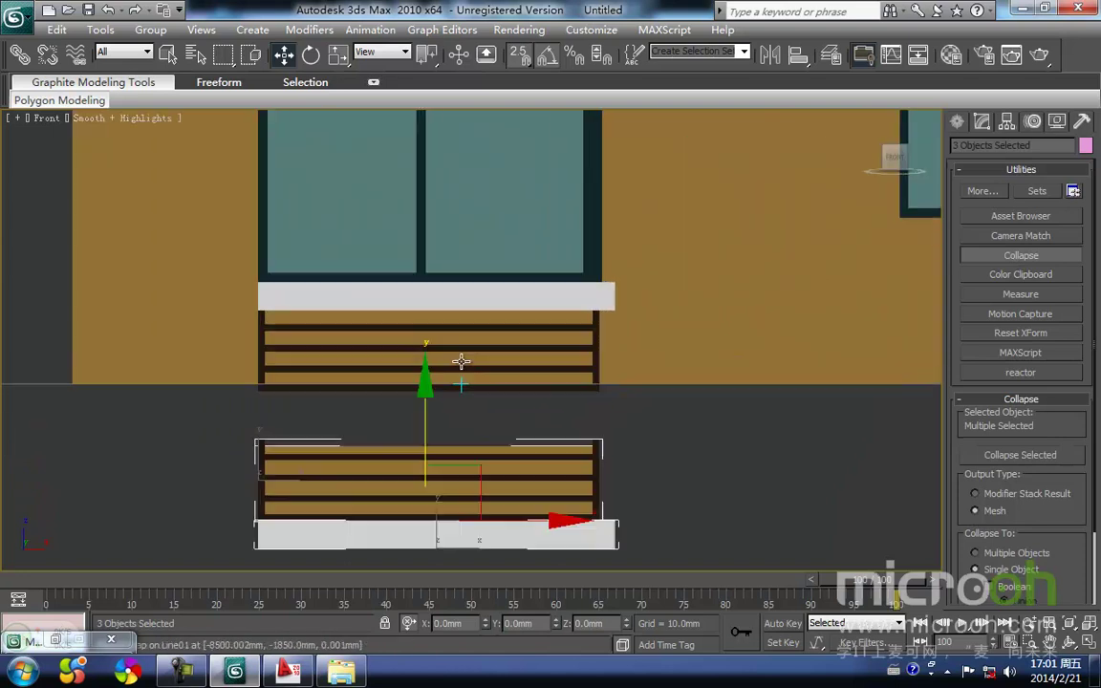
{"action": "left_click_drag", "start_coordinate": [348, 382], "coordinate": [348, 347]}
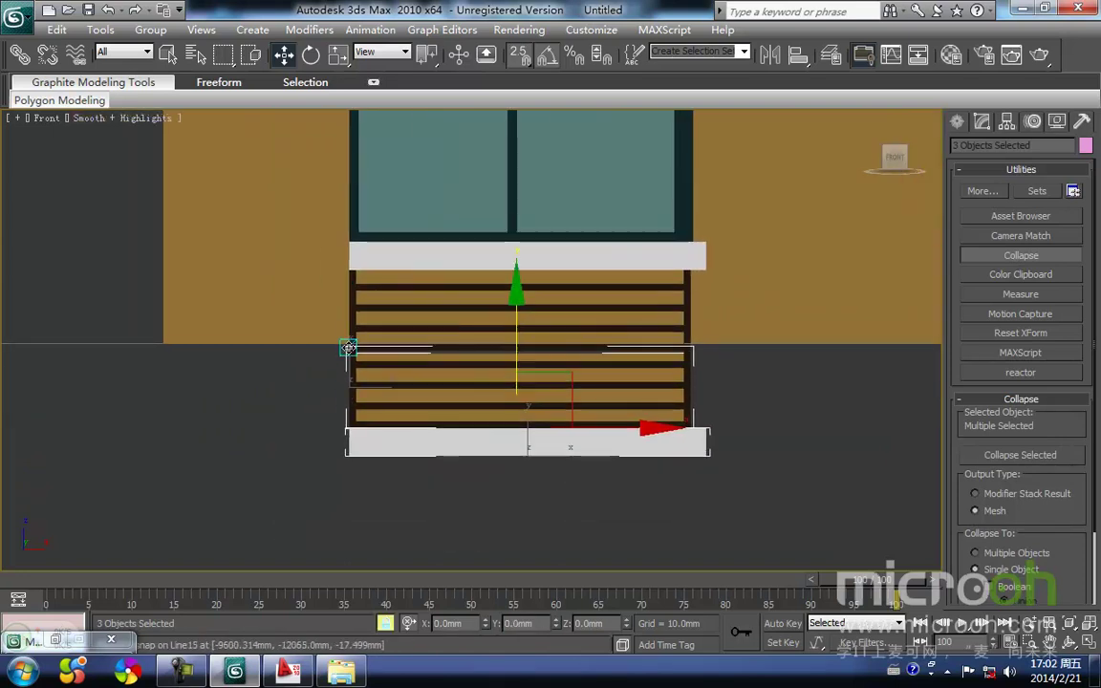
Step: Delete the louver frame and wall panel above the bay window
{"action": "middle_click_drag", "start_coordinate": [487, 308], "coordinate": [425, 463]}
{"action": "scroll", "coordinate": [450, 320], "scroll_direction": "down", "scroll_amount": 2}
{"action": "middle_click_drag", "start_coordinate": [450, 319], "coordinate": [421, 482]}
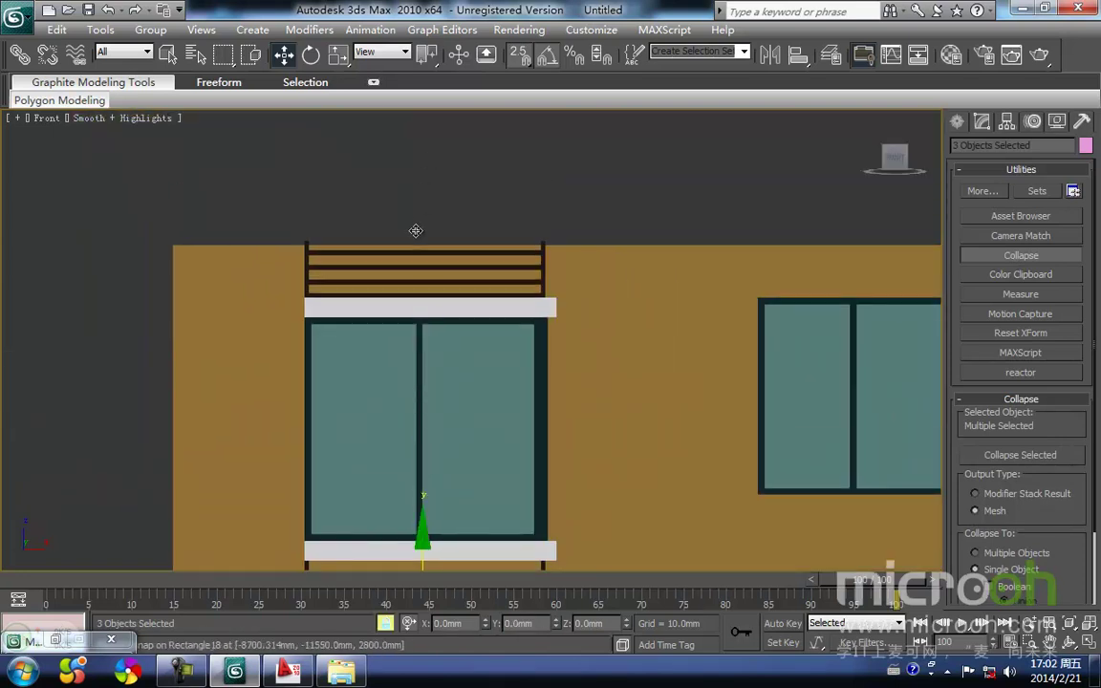
{"action": "left_click_drag", "start_coordinate": [428, 233], "coordinate": [410, 290]}
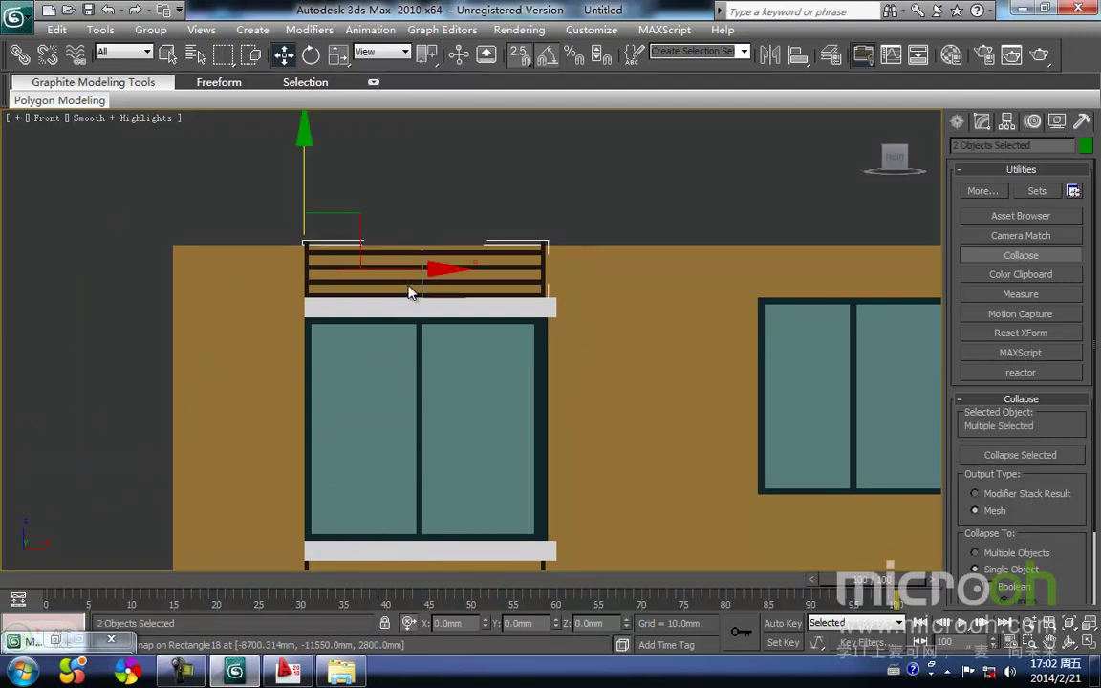
{"action": "key", "text": "Delete"}
{"action": "middle_click_drag", "start_coordinate": [432, 311], "coordinate": [433, 227]}
{"action": "scroll", "coordinate": [433, 227], "scroll_direction": "down", "scroll_amount": 3}
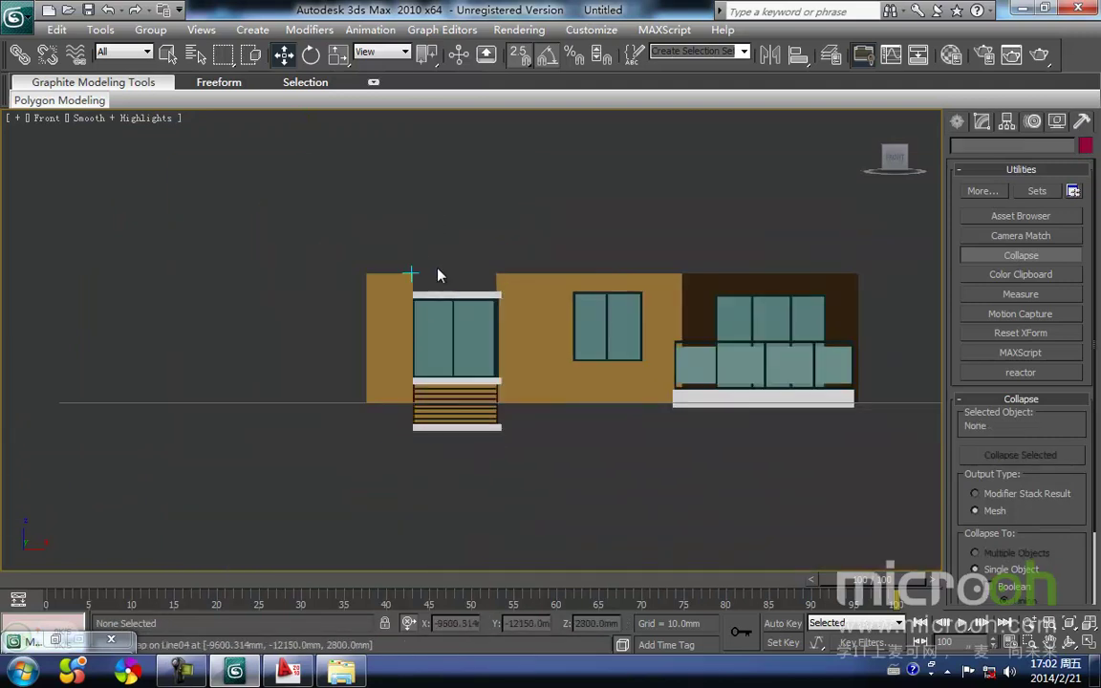
Step: Try to clone the lowest slab, panel and louver upward, cancel it, and undo the deletion of the upper louver and panel
{"action": "middle_click_drag", "start_coordinate": [433, 260], "coordinate": [408, 273]}
{"action": "scroll", "coordinate": [417, 248], "scroll_direction": "up", "scroll_amount": 4}
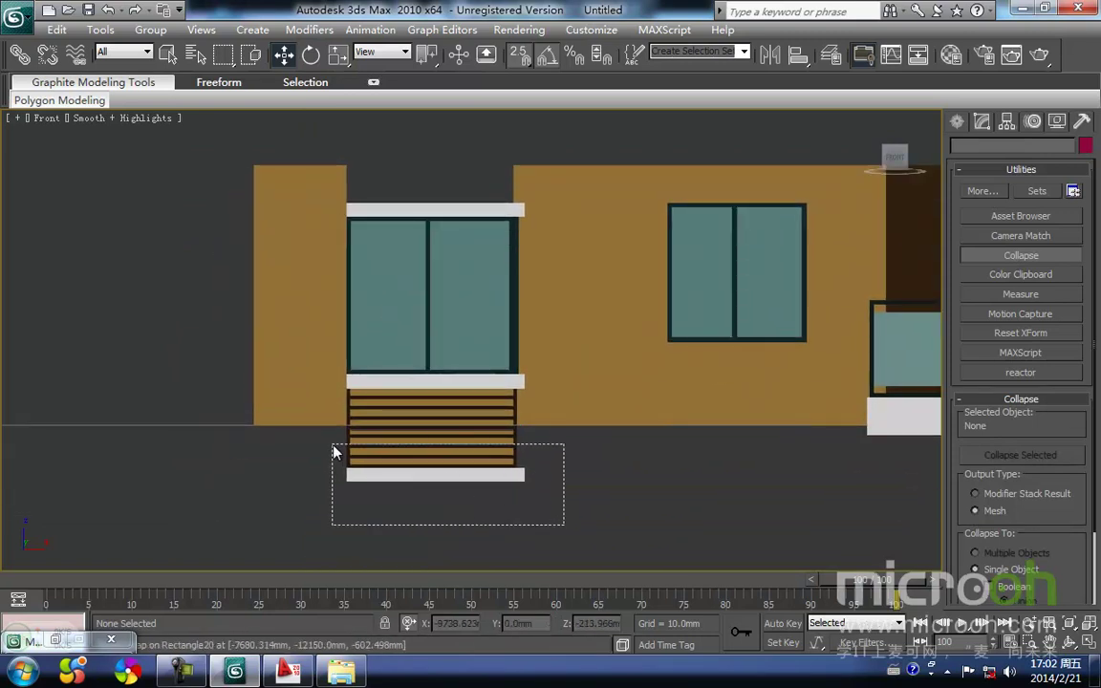
{"action": "left_click_drag", "start_coordinate": [334, 451], "coordinate": [334, 451]}
{"action": "middle_click_drag", "start_coordinate": [410, 409], "coordinate": [405, 449]}
{"action": "mouse_move", "coordinate": [428, 447]}
{"action": "left_mouse_down", "text": "shift"}
{"action": "mouse_move", "coordinate": [428, 302]}
{"action": "mouse_move", "coordinate": [428, 380]}
{"action": "left_mouse_up", "text": "shift"}
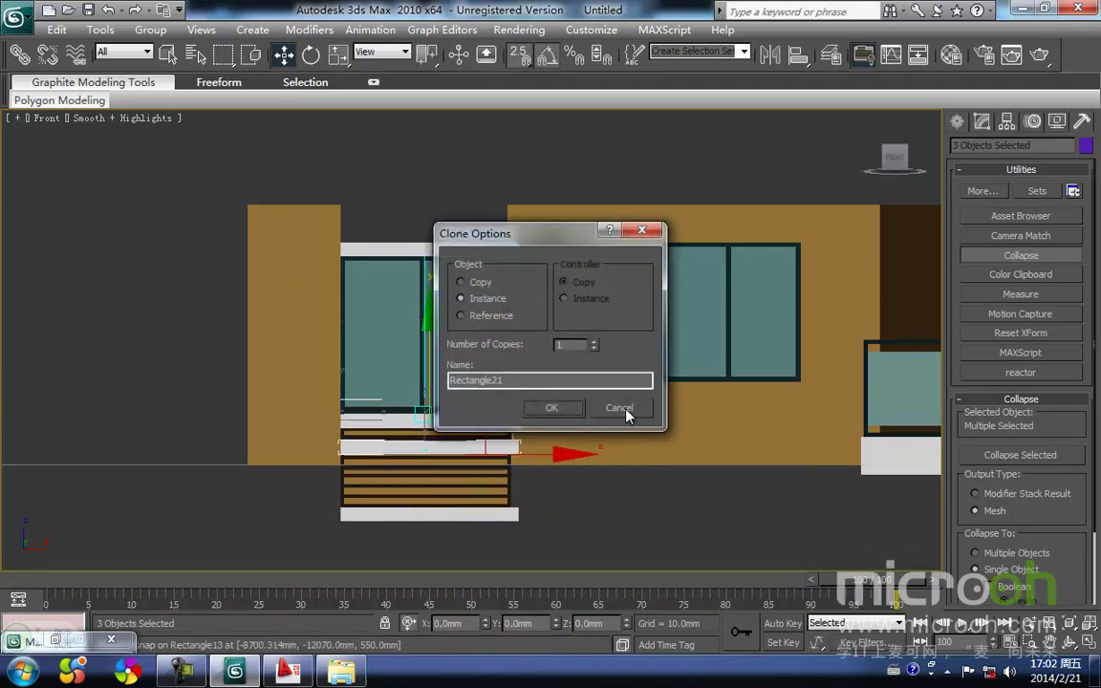
{"action": "left_click", "coordinate": [622, 414]}
{"action": "left_click", "coordinate": [621, 415]}
{"action": "key", "text": "ctrl+z"}
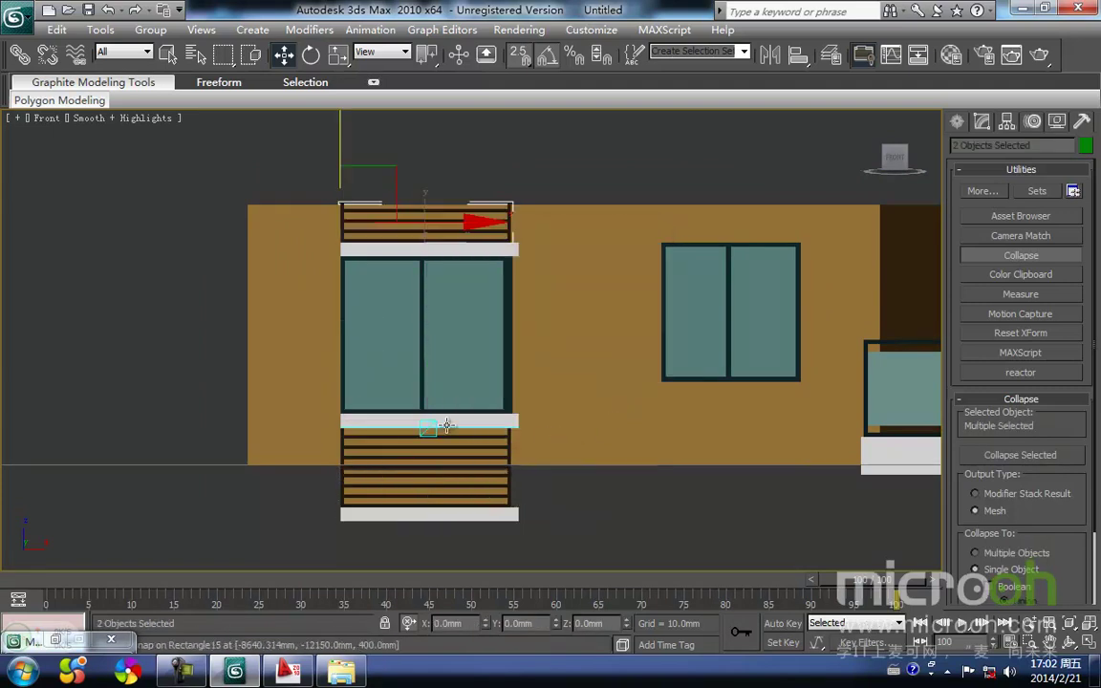
Step: Delete the cloned slab, wall panel and louver frame beneath the lower louver
{"action": "left_click_drag", "start_coordinate": [590, 557], "coordinate": [419, 498]}
{"action": "middle_click_drag", "start_coordinate": [429, 491], "coordinate": [638, 252]}
{"action": "key", "text": "Delete"}
Step: Examine the bay window's louvers and slabs from an angle and up close in the front view
{"action": "scroll", "coordinate": [442, 492], "scroll_direction": "down", "scroll_amount": 2}
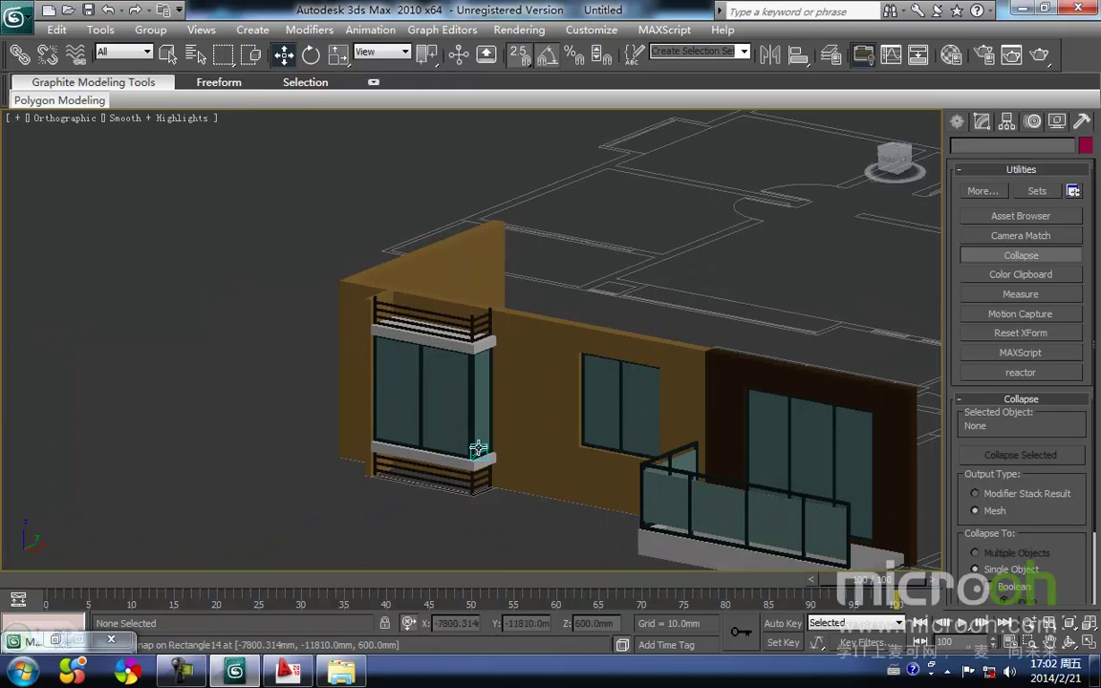
{"action": "scroll", "coordinate": [458, 439], "scroll_direction": "up", "scroll_amount": 10}
{"action": "key", "text": "f"}
{"action": "middle_click_drag", "start_coordinate": [455, 381], "coordinate": [627, 361]}
{"action": "scroll", "coordinate": [459, 334], "scroll_direction": "up", "scroll_amount": 5}
{"action": "middle_click_drag", "start_coordinate": [369, 307], "coordinate": [499, 323]}
{"action": "key", "text": "F3"}
{"action": "key", "text": "F3"}
Step: Trace a closed L-shaped wall outline with the Line tool over the plan's outer walls, beyond the window opening next to the side wall
{"action": "key", "text": "t"}
{"action": "key", "text": "z"}
{"action": "scroll", "coordinate": [349, 273], "scroll_direction": "up", "scroll_amount": 8}
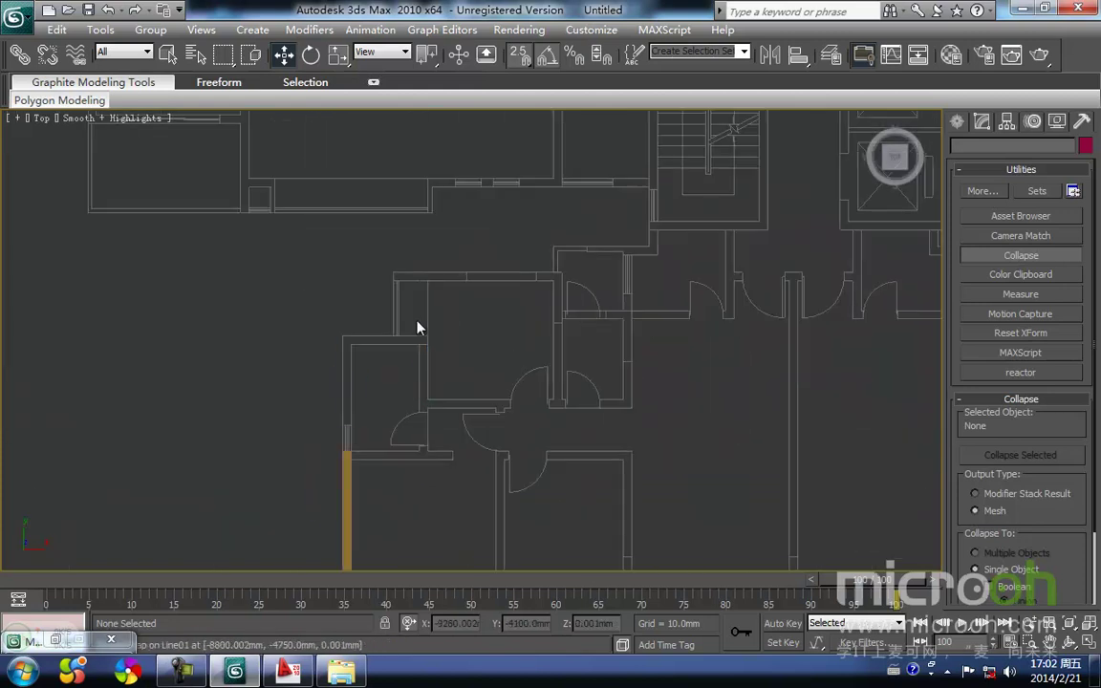
{"action": "left_click", "coordinate": [958, 121]}
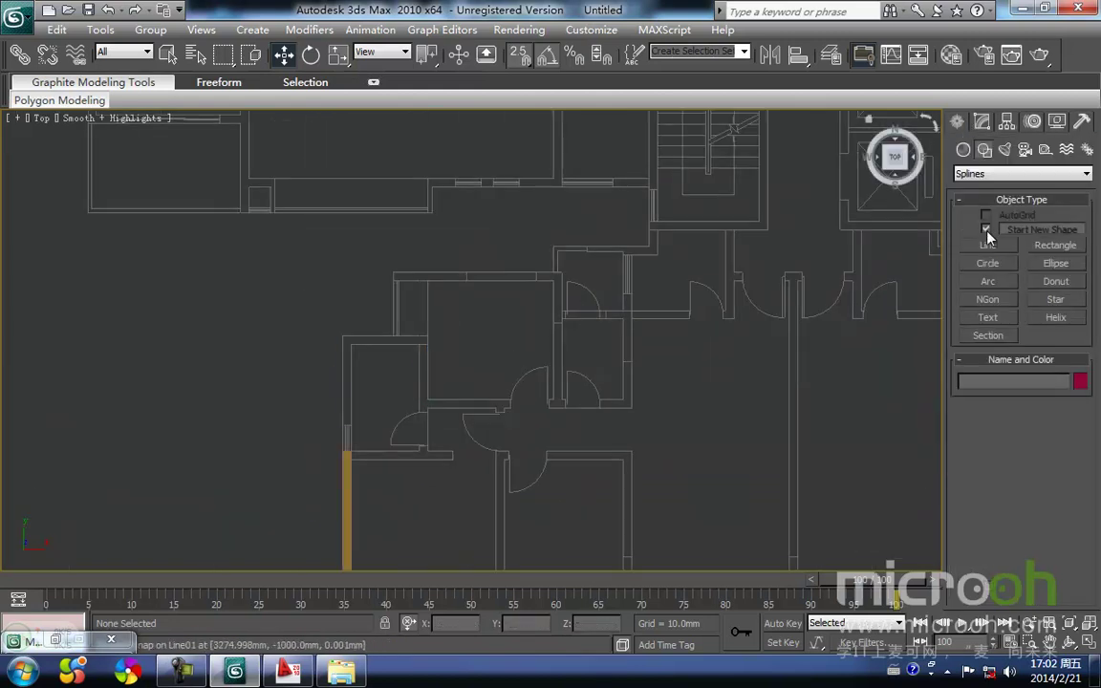
{"action": "left_click", "coordinate": [988, 244]}
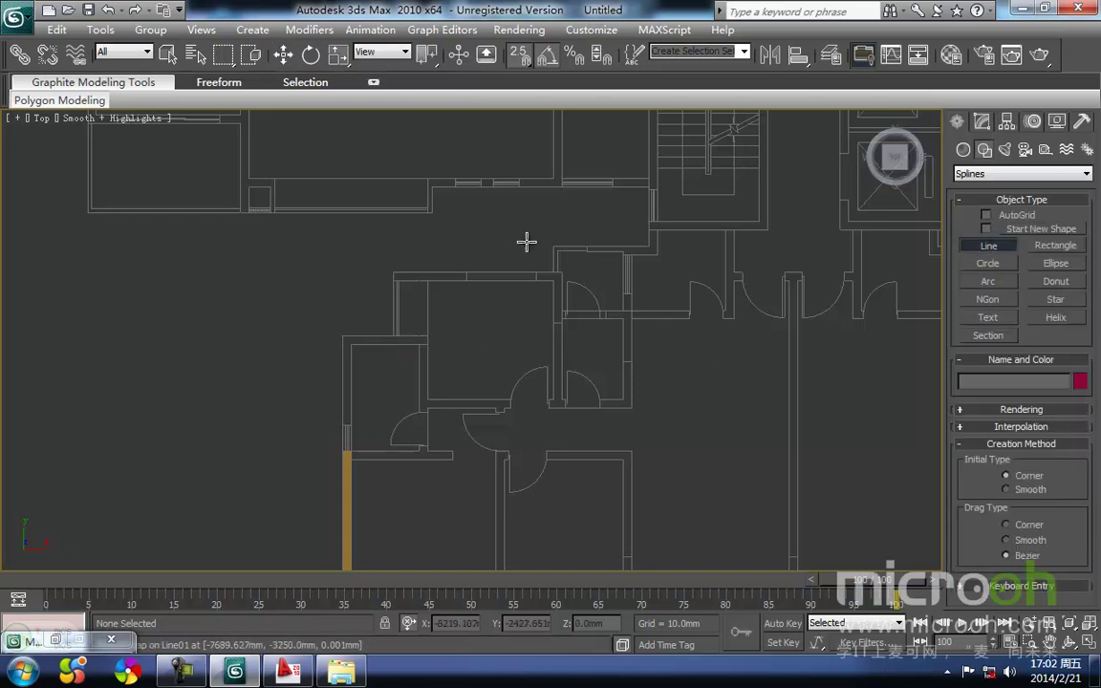
{"action": "scroll", "coordinate": [528, 226], "scroll_direction": "up", "scroll_amount": 6}
{"action": "middle_click_drag", "start_coordinate": [547, 259], "coordinate": [411, 460]}
{"action": "left_click", "coordinate": [403, 463]}
{"action": "left_click", "coordinate": [447, 232]}
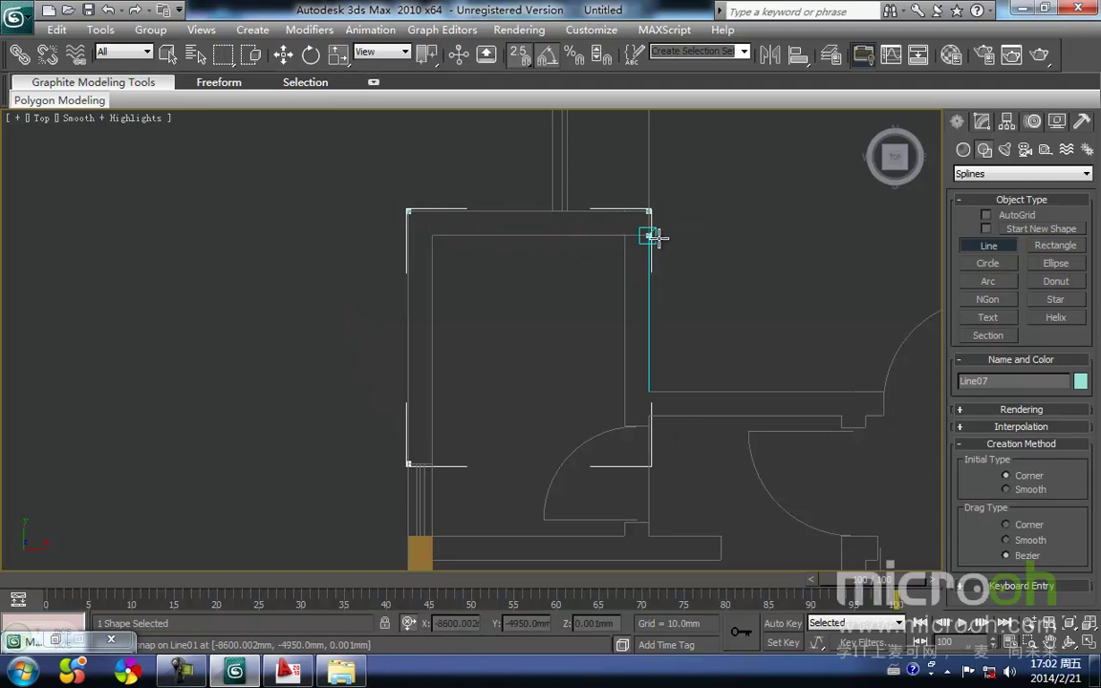
{"action": "left_click", "coordinate": [647, 235]}
{"action": "left_click", "coordinate": [433, 463]}
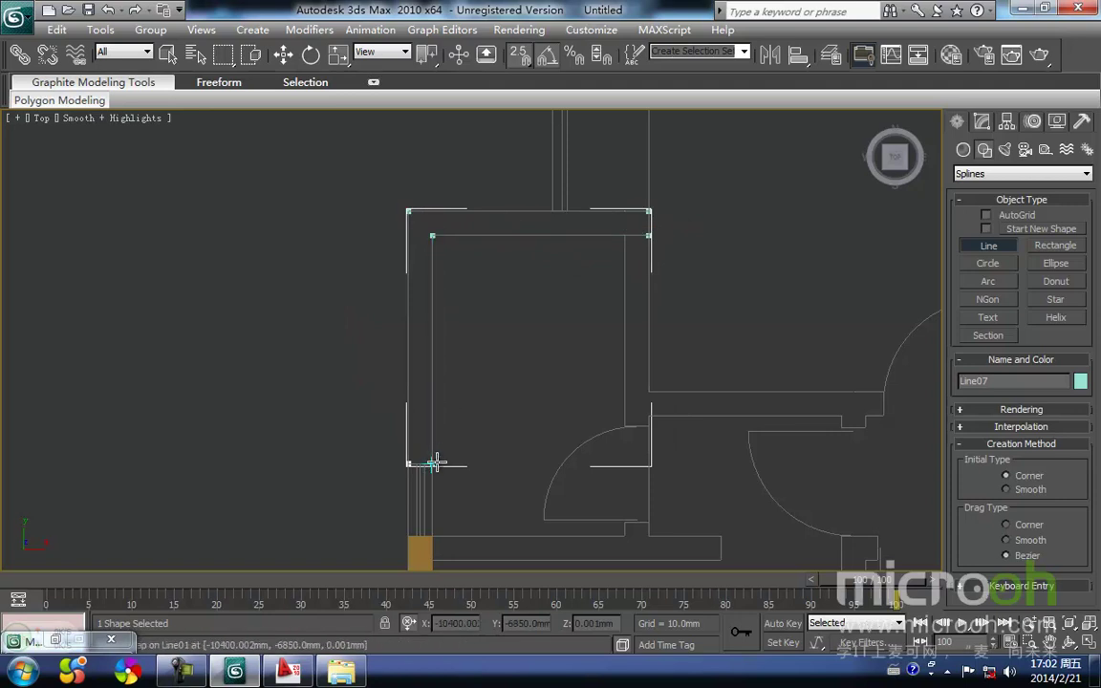
{"action": "left_click", "coordinate": [408, 467]}
{"action": "left_click", "coordinate": [521, 400]}
{"action": "right_click", "coordinate": [480, 445]}
Step: Extrude the L-shaped wall outline by 2800 mm
{"action": "scroll", "coordinate": [447, 379], "scroll_direction": "down", "scroll_amount": 5}
{"action": "middle_click_drag", "start_coordinate": [430, 367], "coordinate": [619, 286], "text": "alt"}
{"action": "left_click", "coordinate": [984, 123]}
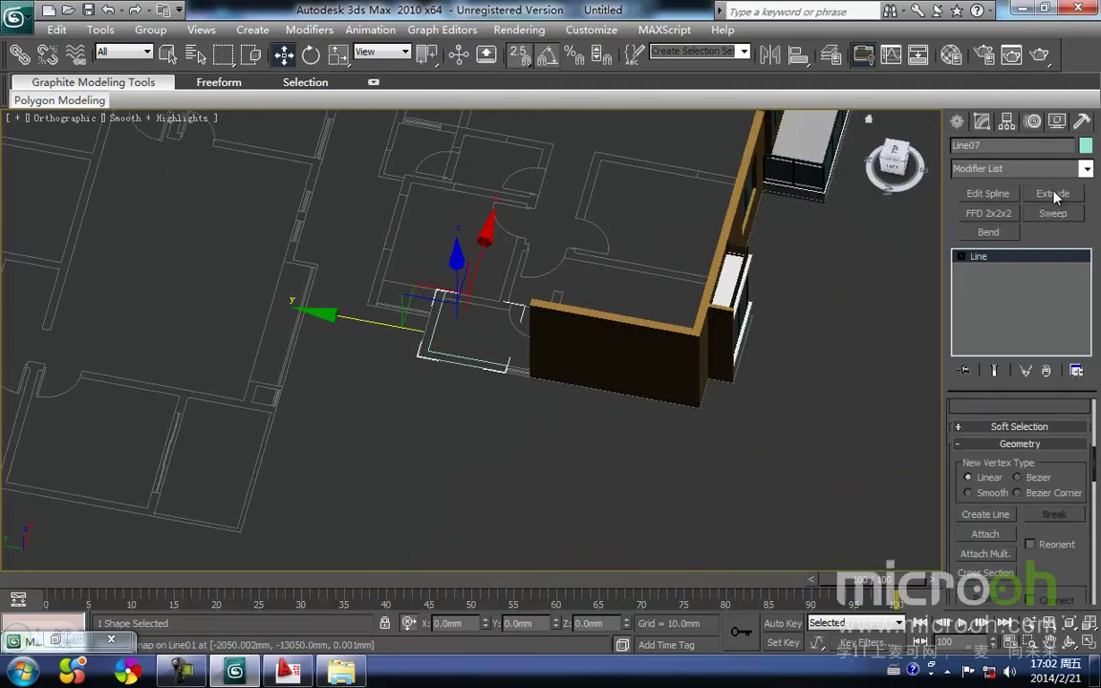
{"action": "left_click", "coordinate": [1052, 194]}
{"action": "left_click", "coordinate": [1049, 431]}
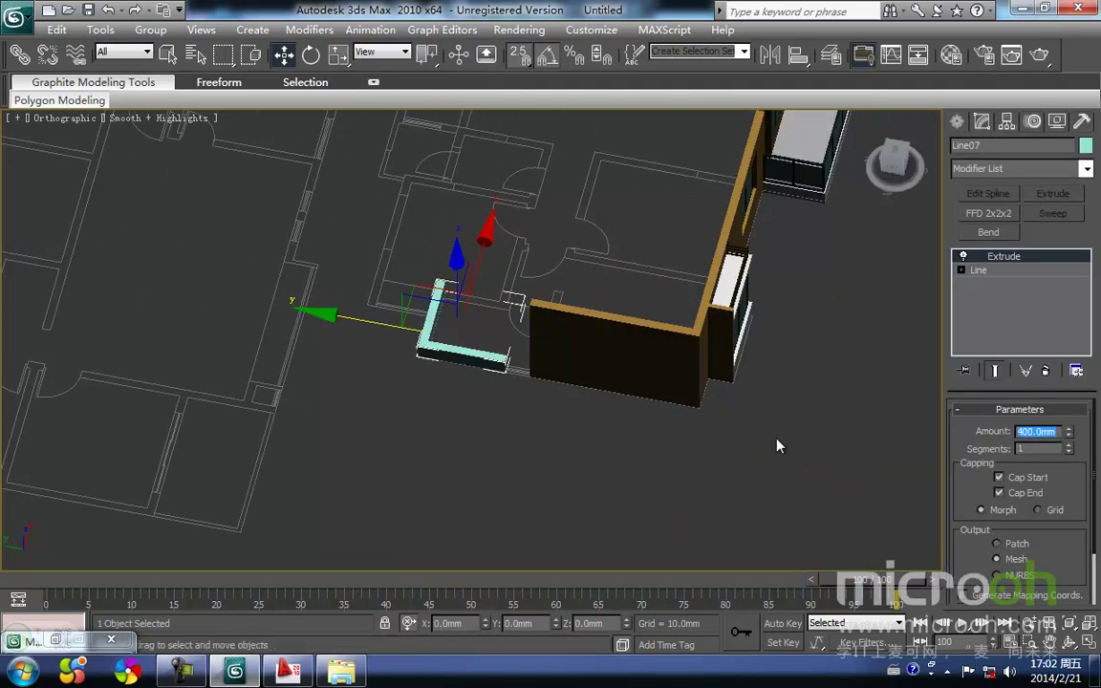
{"action": "key", "text": "Return"}
Step: Assign the tan 墙体3 material to the new L-shaped wall and put the Material Editor away
{"action": "middle_click_drag", "start_coordinate": [423, 325], "coordinate": [397, 381]}
{"action": "key", "text": "m"}
{"action": "left_click", "coordinate": [810, 228]}
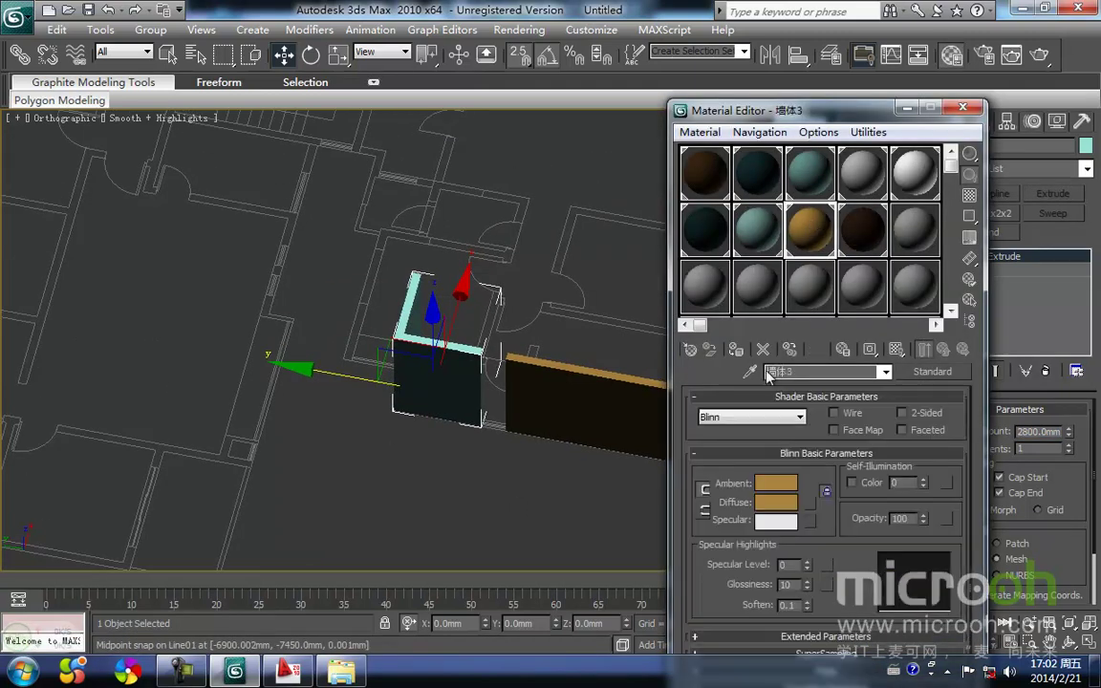
{"action": "left_click", "coordinate": [735, 352]}
{"action": "left_click", "coordinate": [577, 496]}
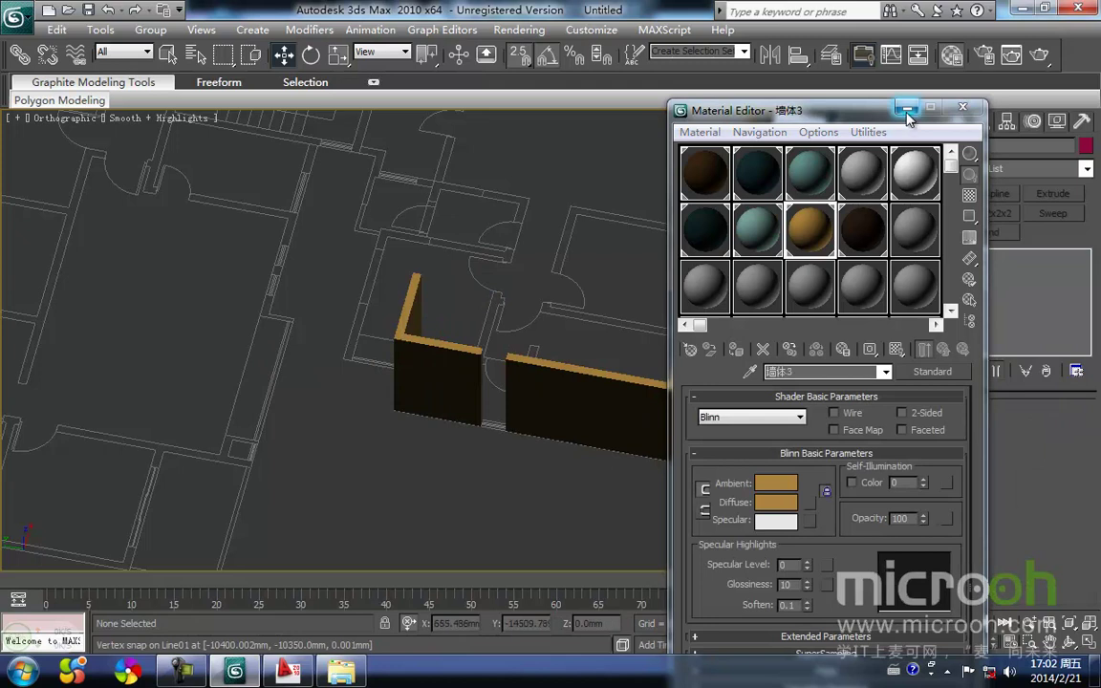
{"action": "left_click", "coordinate": [905, 114]}
Step: Select the four parts of the window between the bay window and the balcony in the top view and group them
{"action": "middle_click_drag", "start_coordinate": [519, 400], "coordinate": [482, 466]}
{"action": "key", "text": "t"}
{"action": "key", "text": "z"}
{"action": "scroll", "coordinate": [502, 356], "scroll_direction": "up", "scroll_amount": 5}
{"action": "key", "text": "F3"}
{"action": "scroll", "coordinate": [563, 375], "scroll_direction": "up", "scroll_amount": 6}
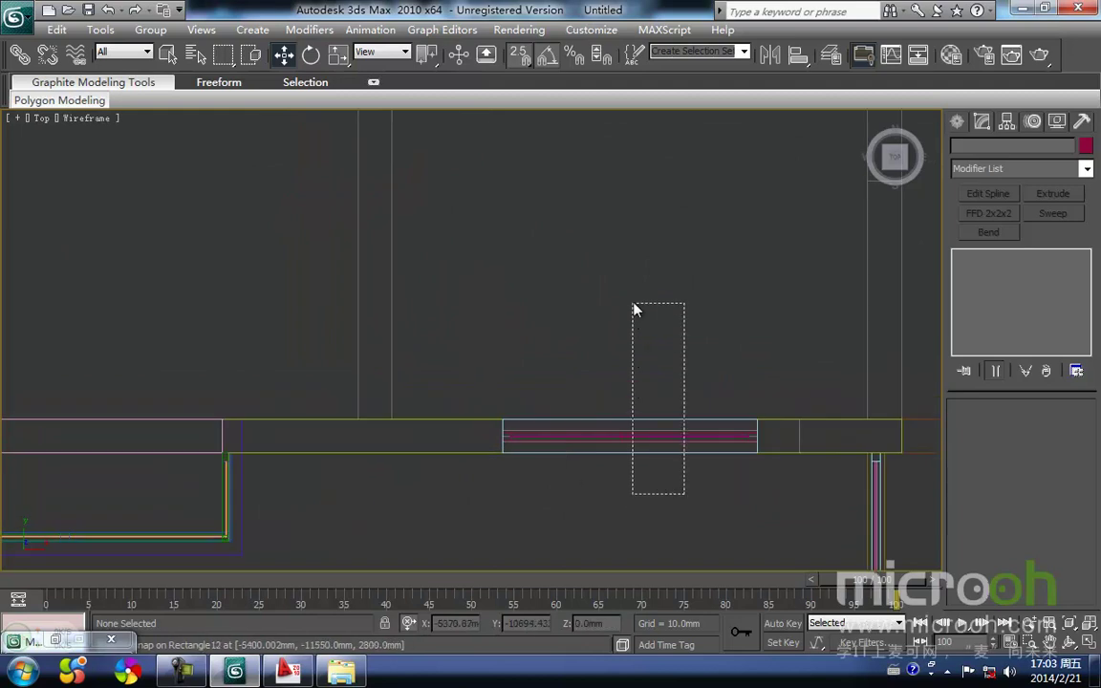
{"action": "left_click_drag", "start_coordinate": [639, 340], "coordinate": [636, 337]}
{"action": "scroll", "coordinate": [451, 296], "scroll_direction": "down", "scroll_amount": 3}
{"action": "left_click", "coordinate": [150, 30]}
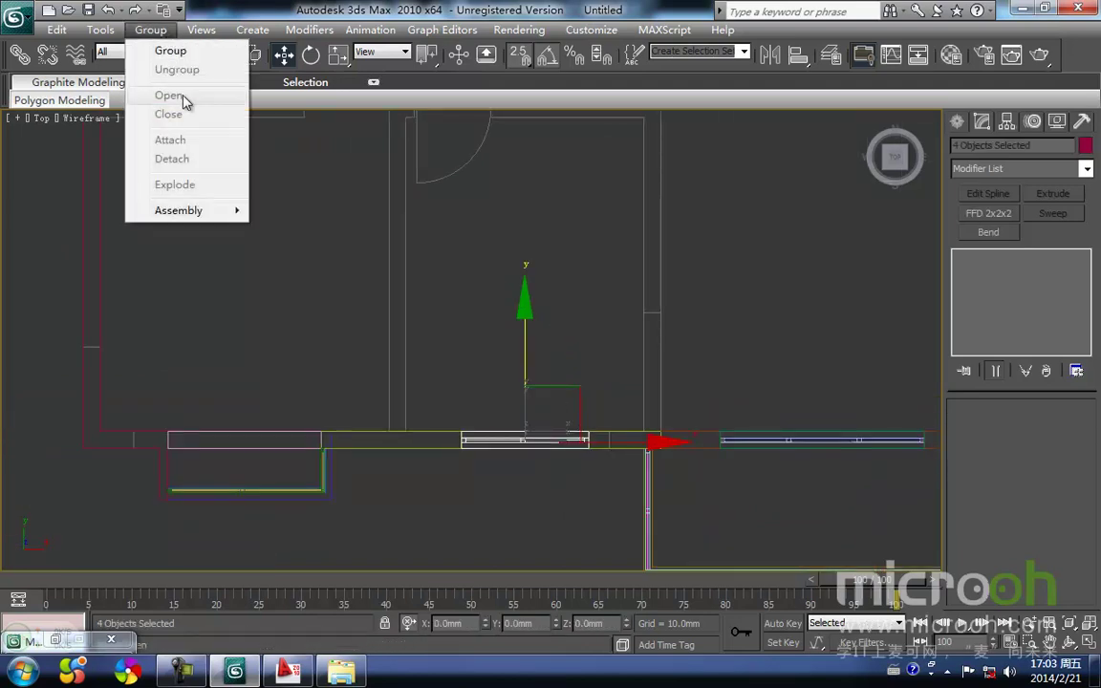
{"action": "left_click", "coordinate": [172, 51]}
{"action": "left_click", "coordinate": [570, 372]}
Step: Clone the window group over to the new L-shaped side wall in the top view
{"action": "middle_click_drag", "start_coordinate": [432, 367], "coordinate": [445, 418]}
{"action": "scroll", "coordinate": [446, 417], "scroll_direction": "down", "scroll_amount": 3}
{"action": "key", "text": "space"}
{"action": "mouse_move", "coordinate": [547, 392]}
{"action": "left_mouse_down"}
{"action": "mouse_move", "coordinate": [341, 280]}
{"action": "mouse_move", "coordinate": [307, 179]}
{"action": "left_mouse_up"}
{"action": "key", "text": "Return"}
{"action": "key", "text": "space"}
{"action": "middle_click_drag", "start_coordinate": [291, 244], "coordinate": [386, 316]}
{"action": "scroll", "coordinate": [386, 311], "scroll_direction": "up", "scroll_amount": 3}
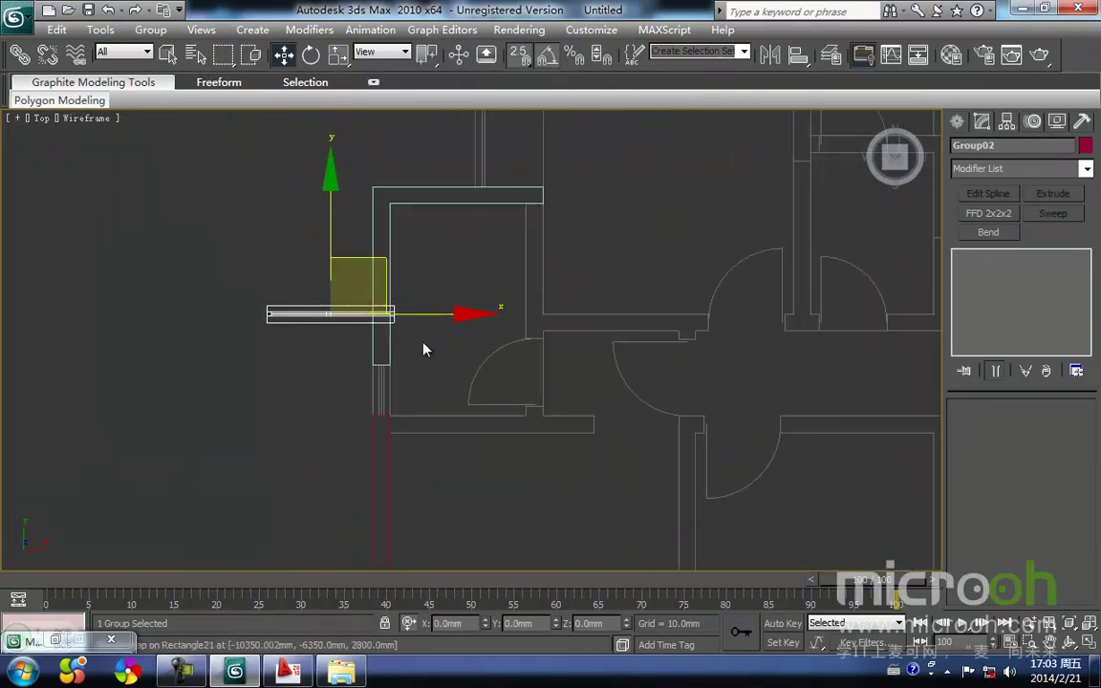
Step: Rotate the cloned window group 90° and move it into the side wall's window opening, aligned with the opening's lower end
{"action": "middle_click_drag", "start_coordinate": [431, 350], "coordinate": [499, 346]}
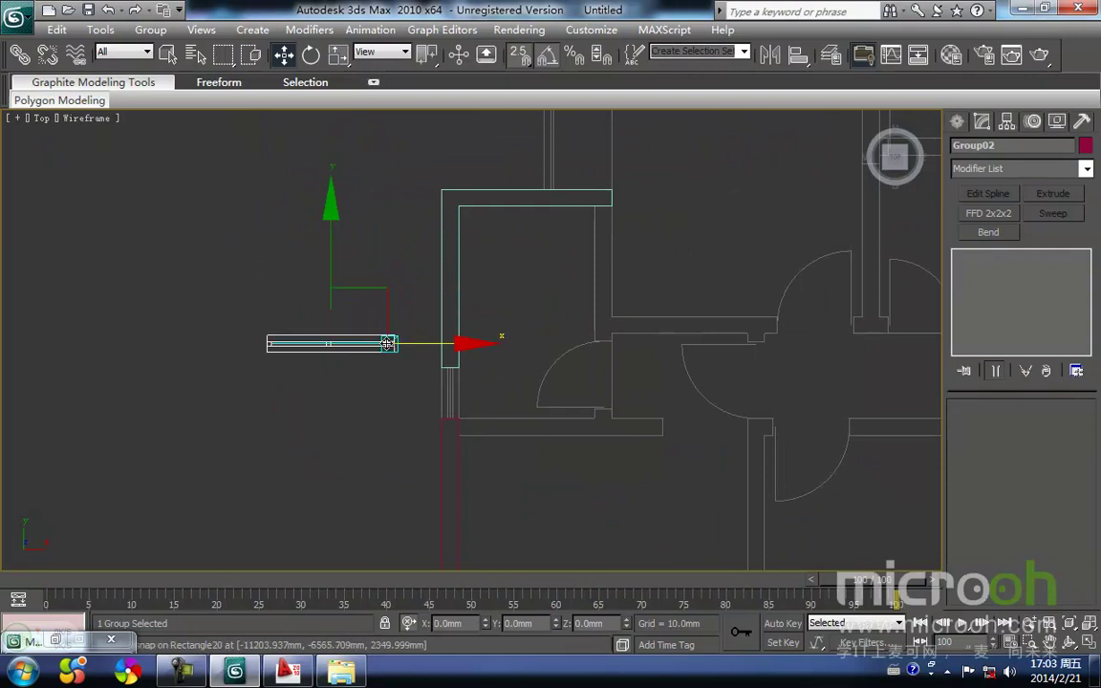
{"action": "middle_click_drag", "start_coordinate": [387, 341], "coordinate": [451, 345]}
{"action": "key", "text": "e"}
{"action": "left_click_drag", "start_coordinate": [507, 400], "coordinate": [491, 421]}
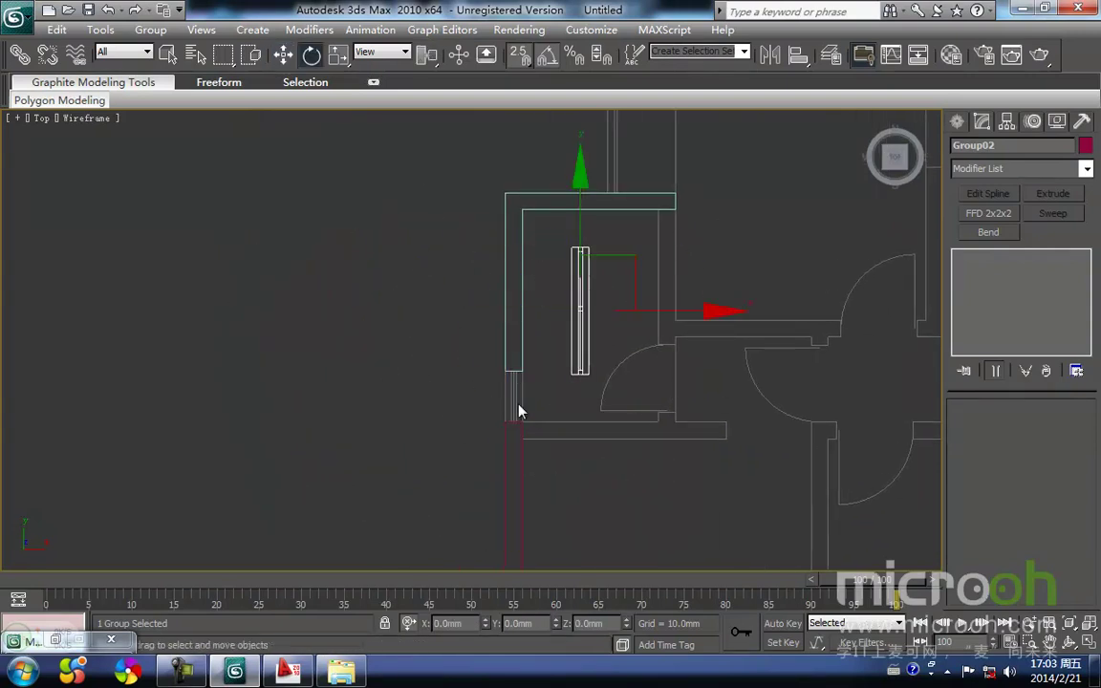
{"action": "key", "text": "w"}
{"action": "key", "text": "space"}
{"action": "scroll", "coordinate": [596, 388], "scroll_direction": "up", "scroll_amount": 3}
{"action": "middle_click_drag", "start_coordinate": [554, 401], "coordinate": [483, 368]}
{"action": "left_click_drag", "start_coordinate": [479, 327], "coordinate": [346, 422]}
{"action": "key", "text": "space"}
Step: Ungroup the cloned window in the side wall into its separate parts
{"action": "left_click", "coordinate": [451, 395]}
{"action": "left_click", "coordinate": [364, 376]}
{"action": "left_click", "coordinate": [150, 30]}
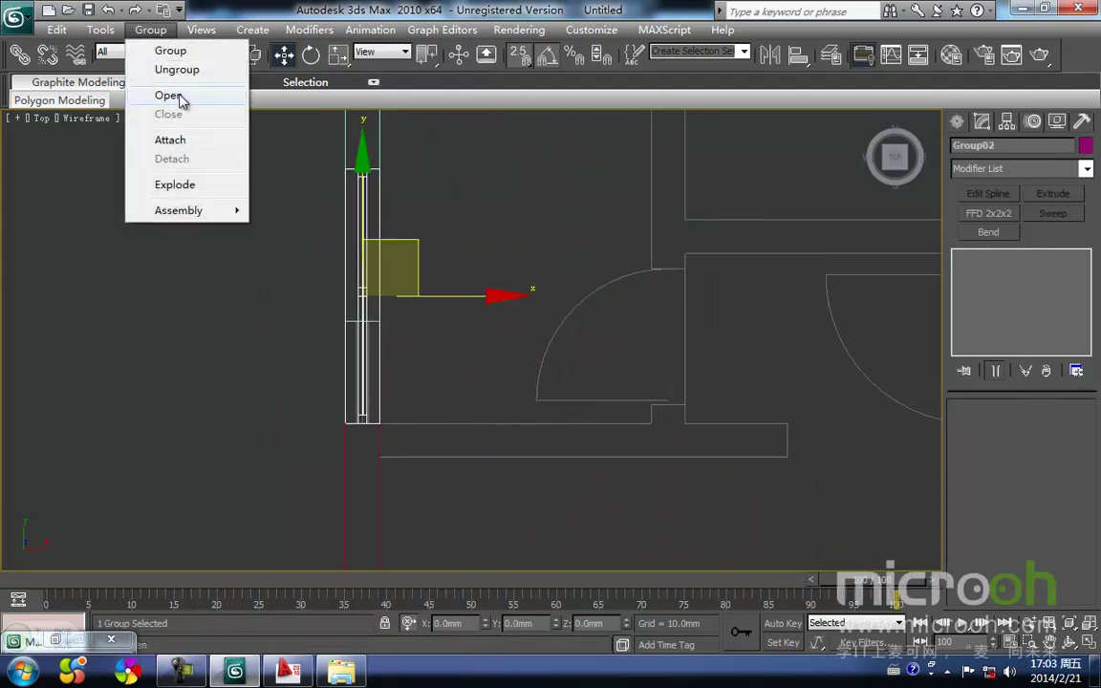
{"action": "left_click", "coordinate": [721, 239]}
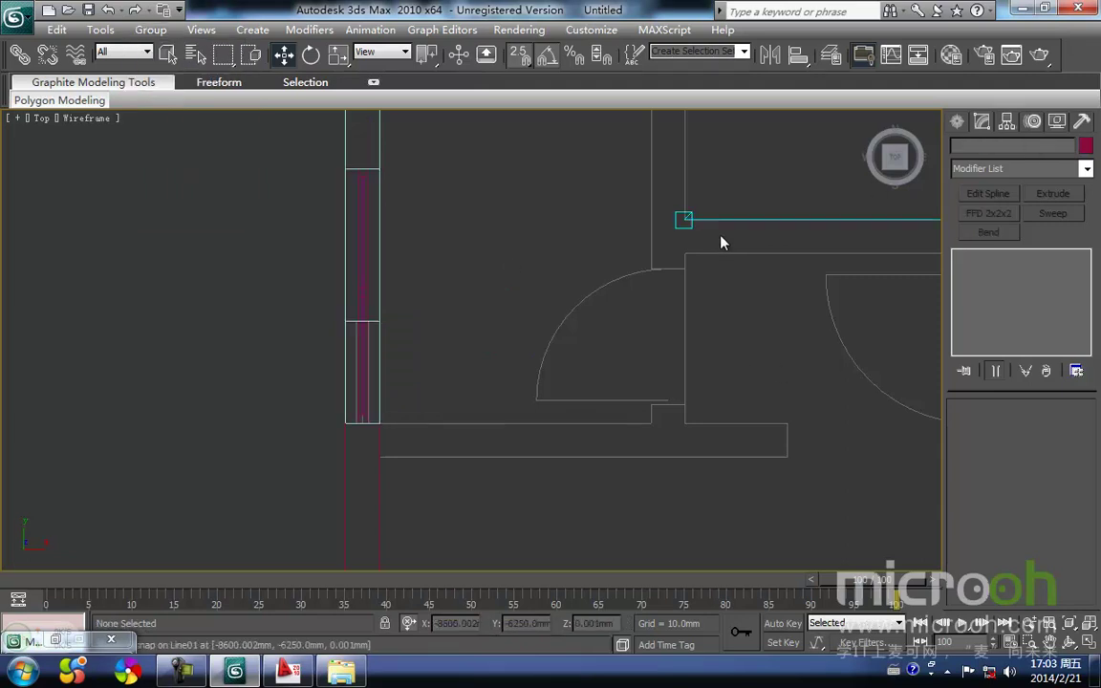
{"action": "left_click_drag", "start_coordinate": [331, 379], "coordinate": [331, 379]}
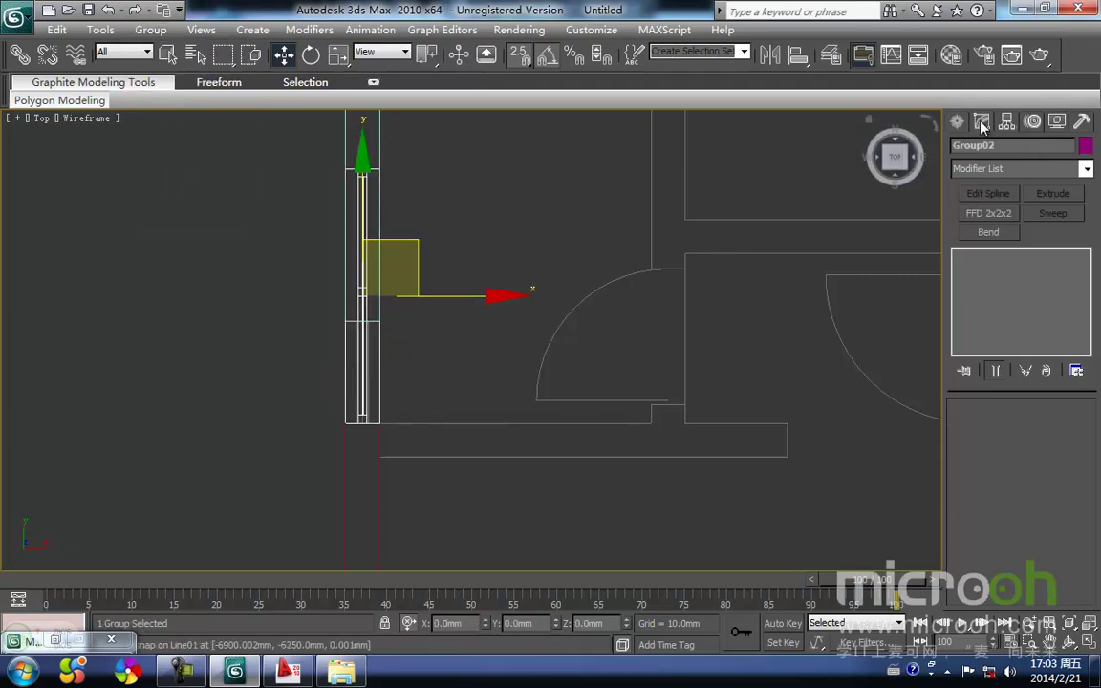
{"action": "left_click", "coordinate": [150, 30]}
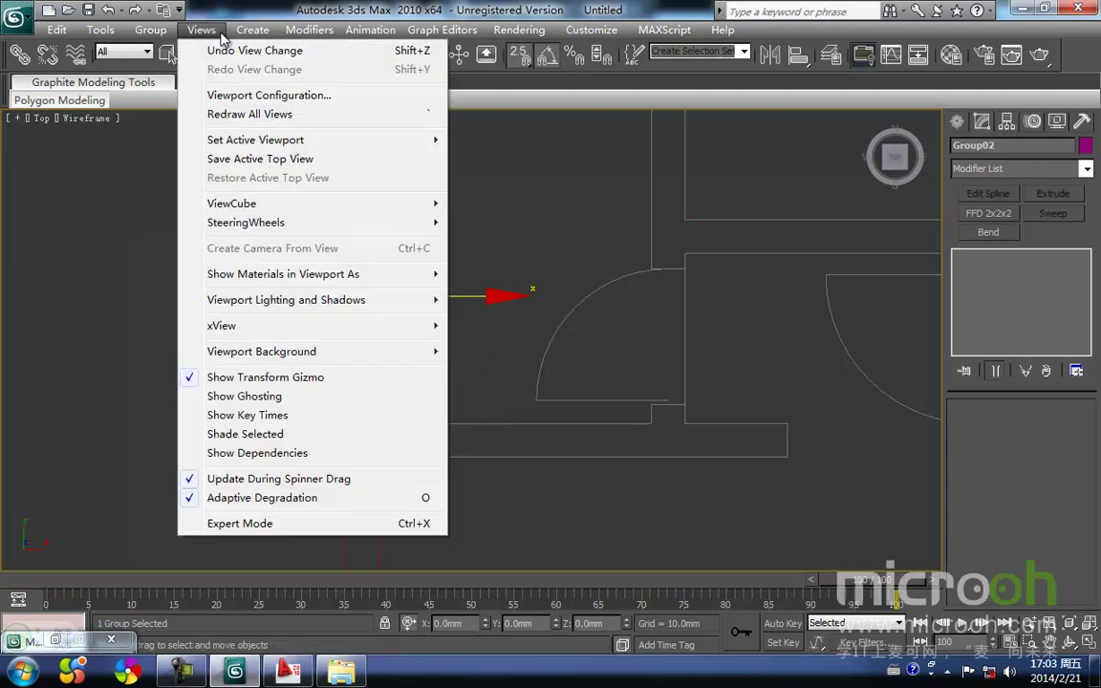
{"action": "left_click", "coordinate": [252, 30]}
{"action": "left_click", "coordinate": [150, 30]}
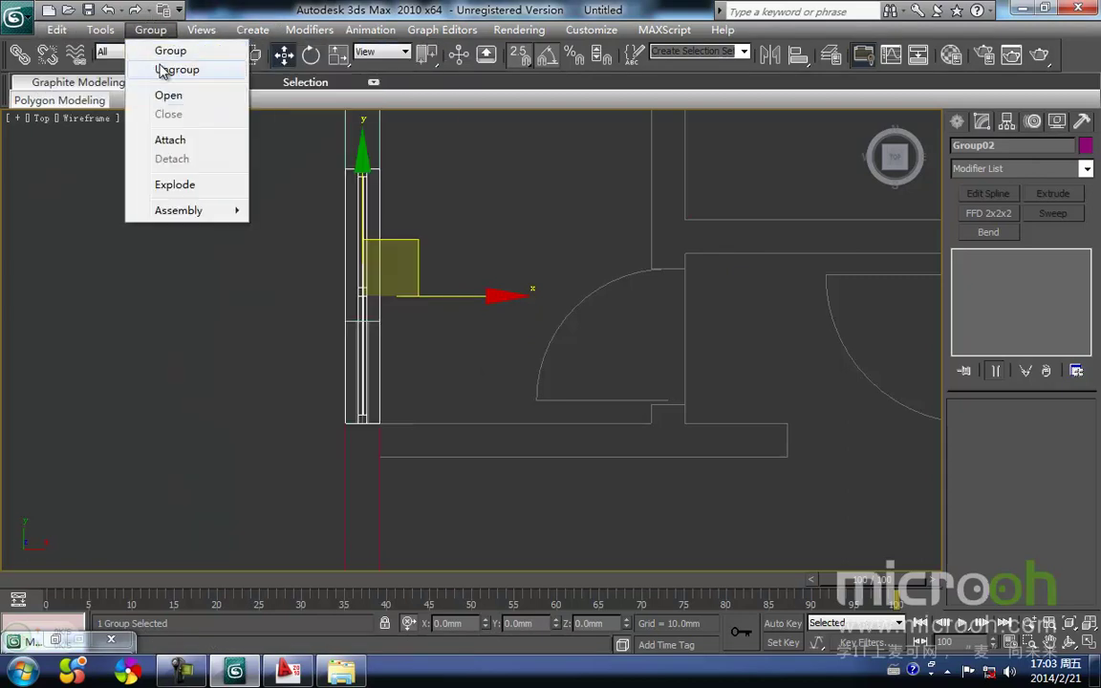
{"action": "left_click", "coordinate": [160, 73]}
Step: Make the cloned window's upper and lower wall pieces, glass and frame unique from the original window
{"action": "left_click", "coordinate": [376, 372]}
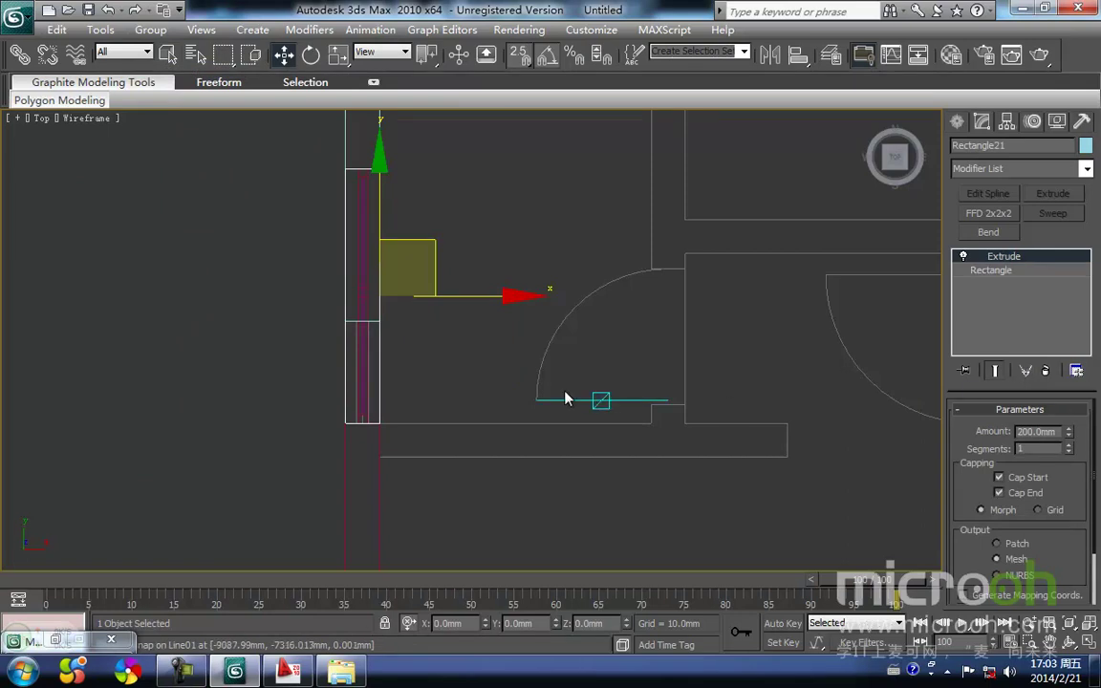
{"action": "left_click", "coordinate": [406, 399]}
{"action": "middle_click_drag", "start_coordinate": [418, 361], "coordinate": [451, 393], "text": "alt"}
{"action": "key", "text": "F3"}
{"action": "left_click", "coordinate": [405, 405]}
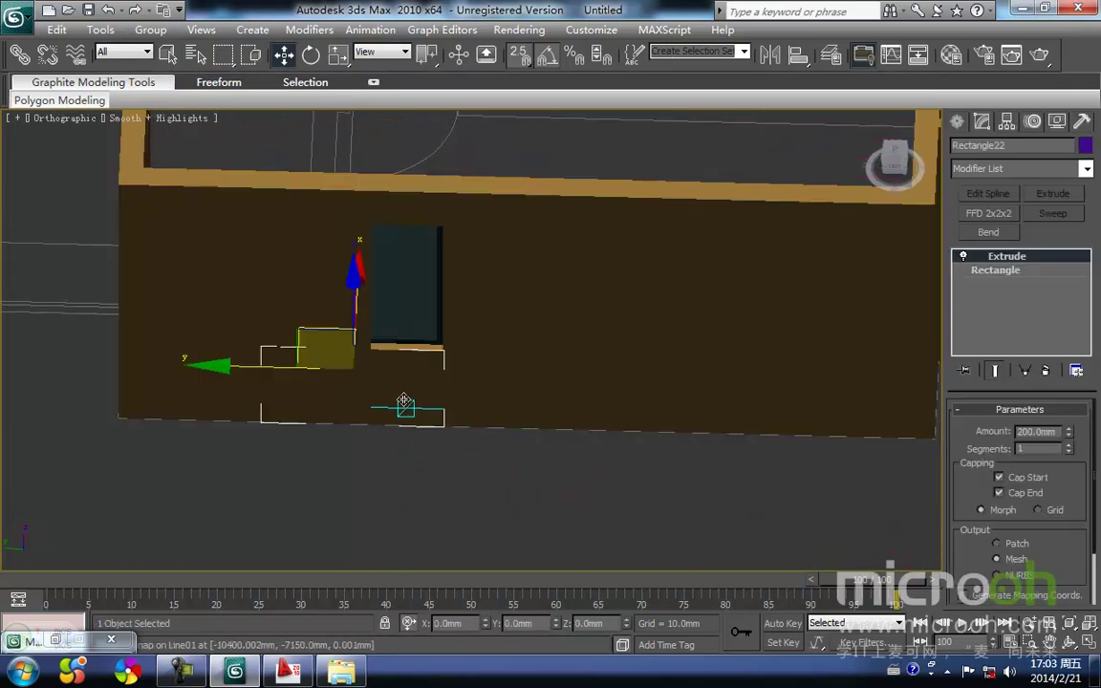
{"action": "left_click", "coordinate": [1024, 375]}
{"action": "left_click", "coordinate": [500, 528]}
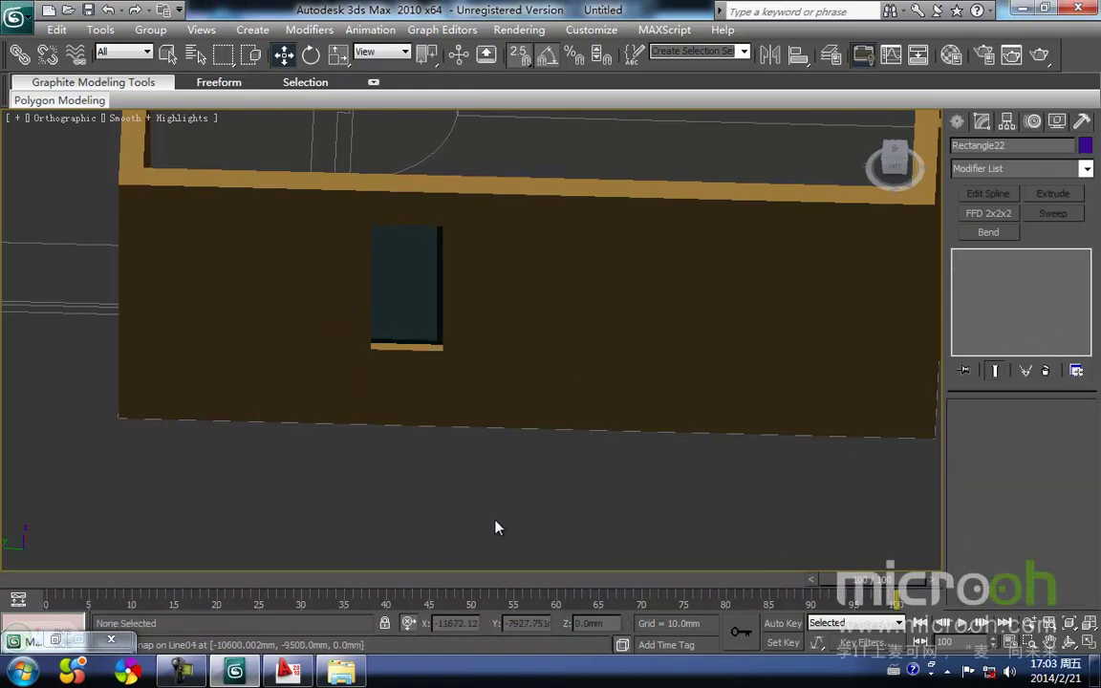
{"action": "left_click", "coordinate": [414, 305]}
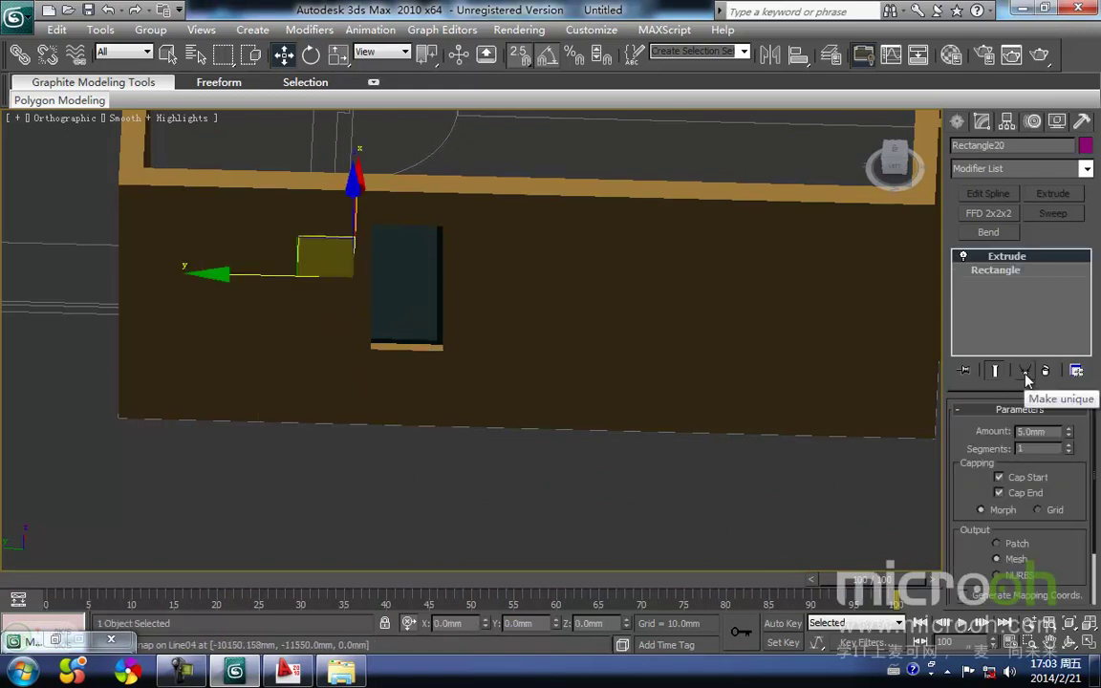
{"action": "left_click", "coordinate": [471, 513]}
{"action": "key", "text": "F3"}
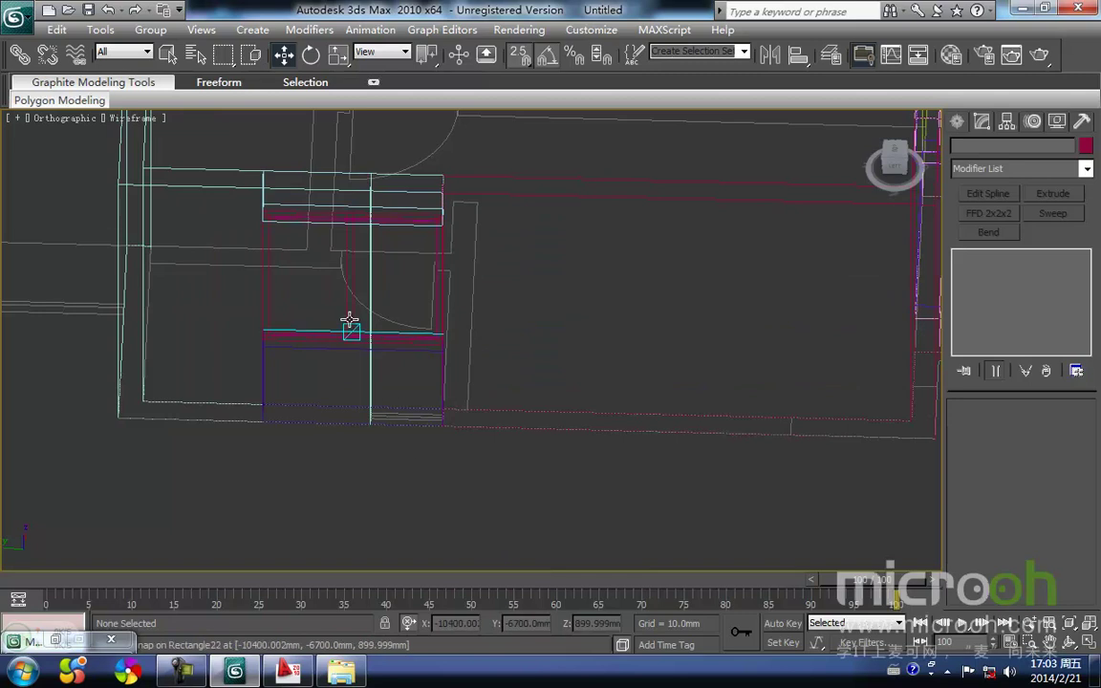
{"action": "left_click", "coordinate": [351, 330]}
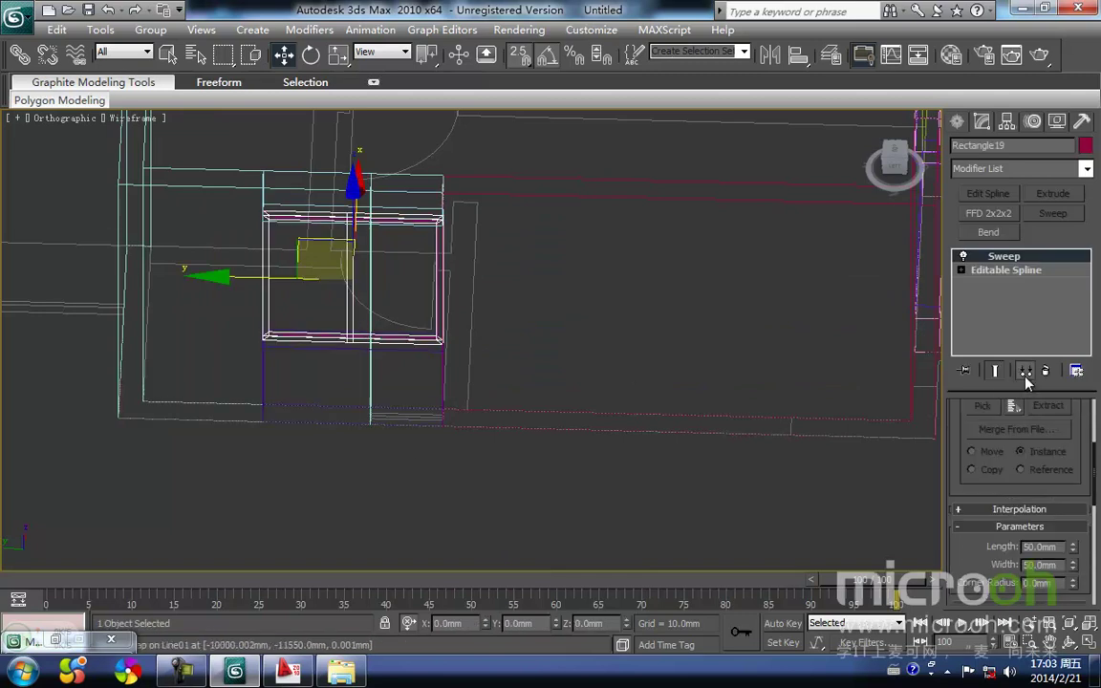
{"action": "left_click", "coordinate": [457, 500]}
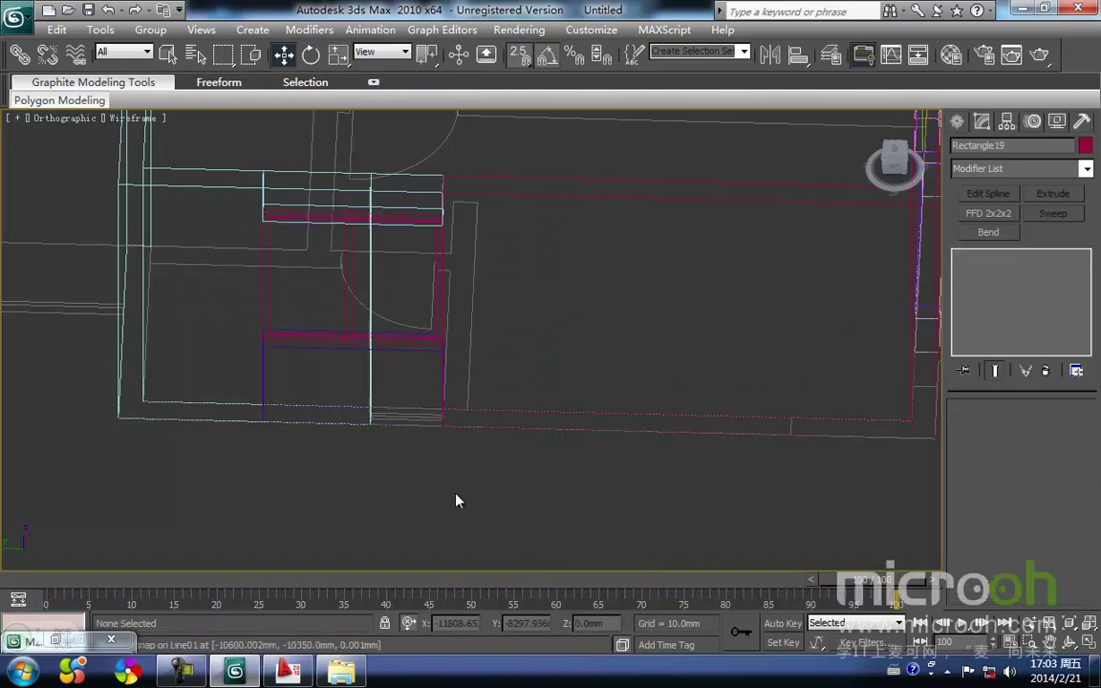
{"action": "left_click", "coordinate": [345, 317]}
{"action": "middle_click_drag", "start_coordinate": [351, 316], "coordinate": [383, 373]}
{"action": "key", "text": "F3"}
{"action": "key", "text": "F3"}
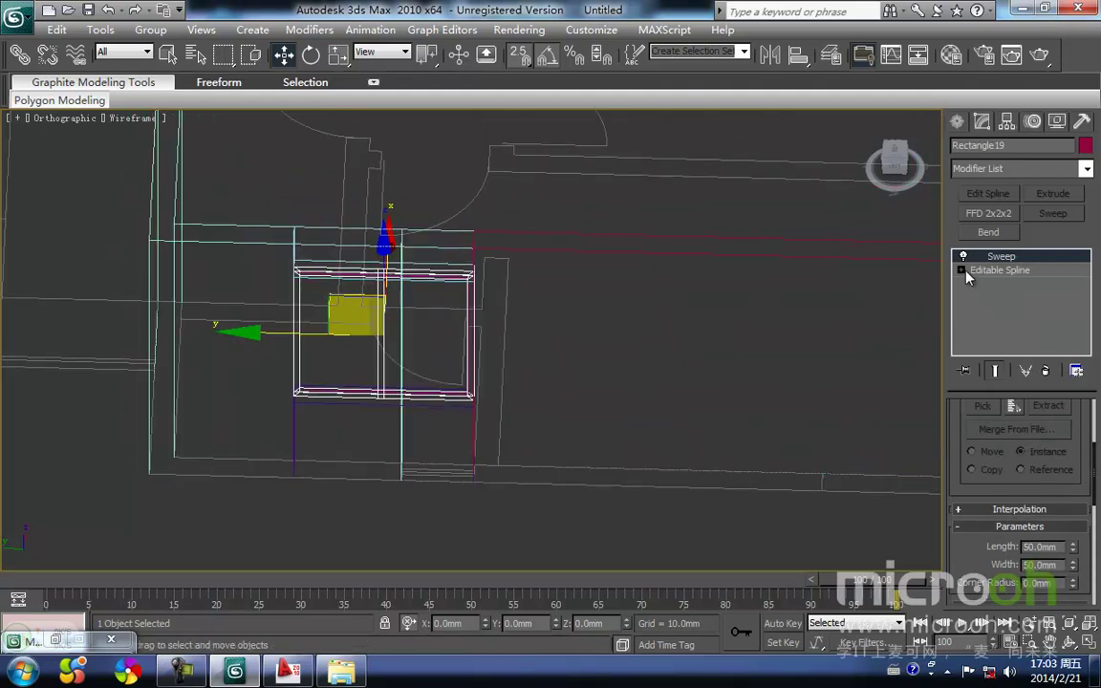
{"action": "left_click", "coordinate": [997, 299]}
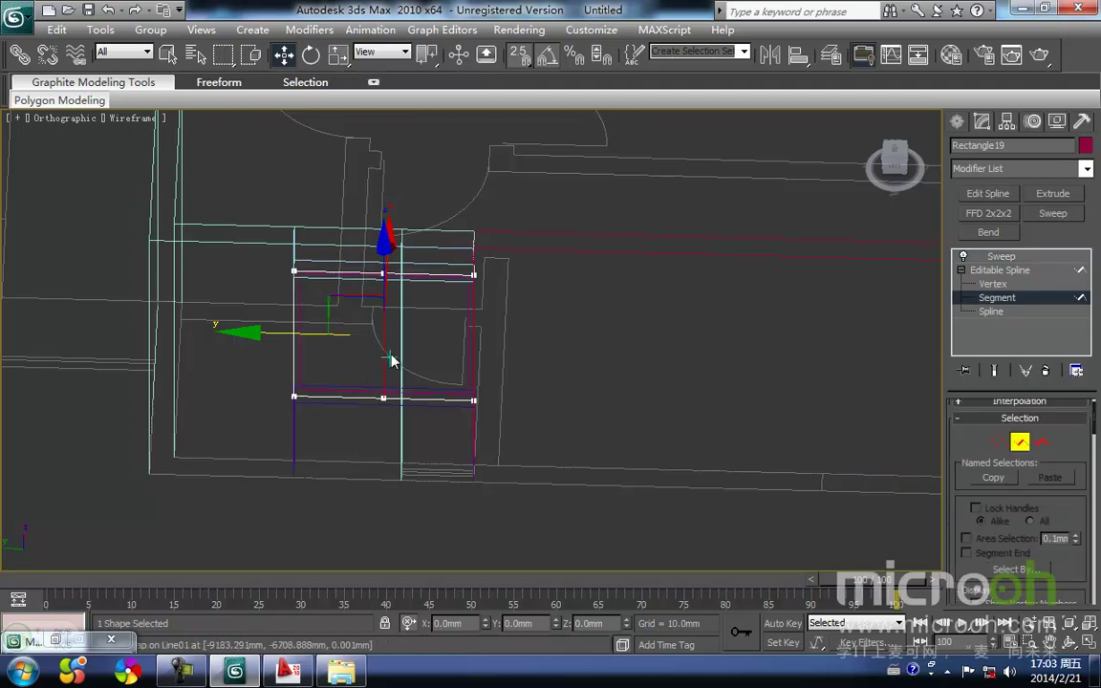
{"action": "left_click", "coordinate": [399, 384]}
{"action": "left_click", "coordinate": [1020, 447]}
{"action": "middle_click_drag", "start_coordinate": [531, 371], "coordinate": [547, 452]}
Step: Select the four parts of the side wall window in the top view and group them as Group02
{"action": "key", "text": "t"}
{"action": "key", "text": "z"}
{"action": "middle_click_drag", "start_coordinate": [484, 401], "coordinate": [621, 425]}
{"action": "left_click_drag", "start_coordinate": [604, 482], "coordinate": [458, 425]}
{"action": "middle_click_drag", "start_coordinate": [458, 425], "coordinate": [731, 300], "text": "alt"}
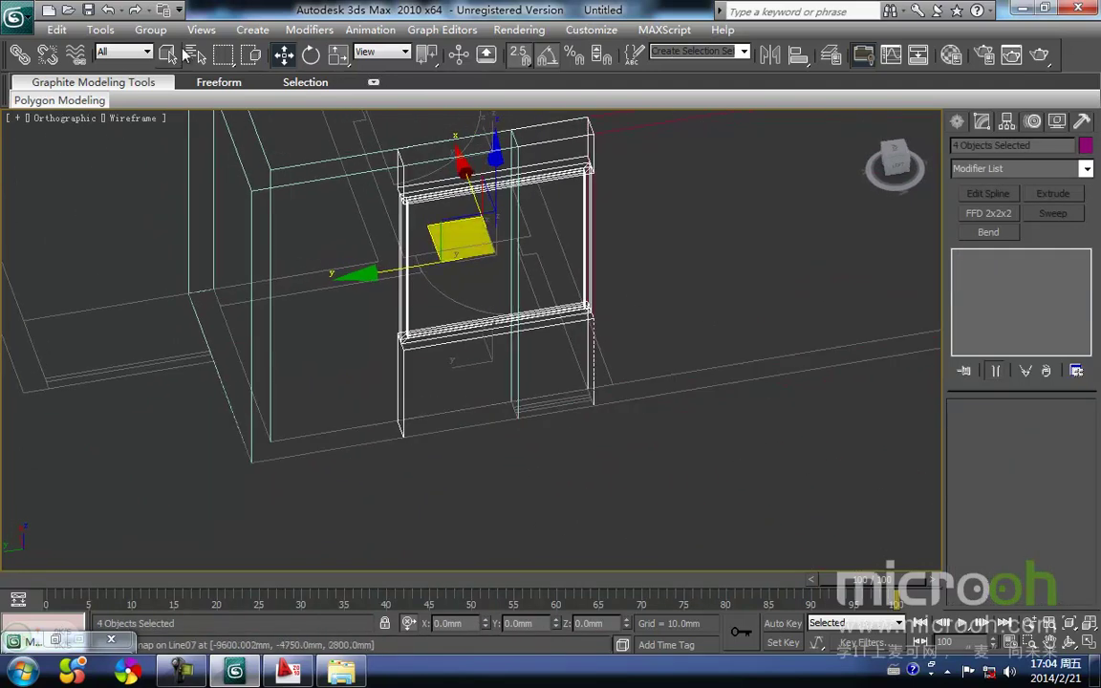
{"action": "left_click", "coordinate": [151, 31]}
{"action": "left_click", "coordinate": [172, 48]}
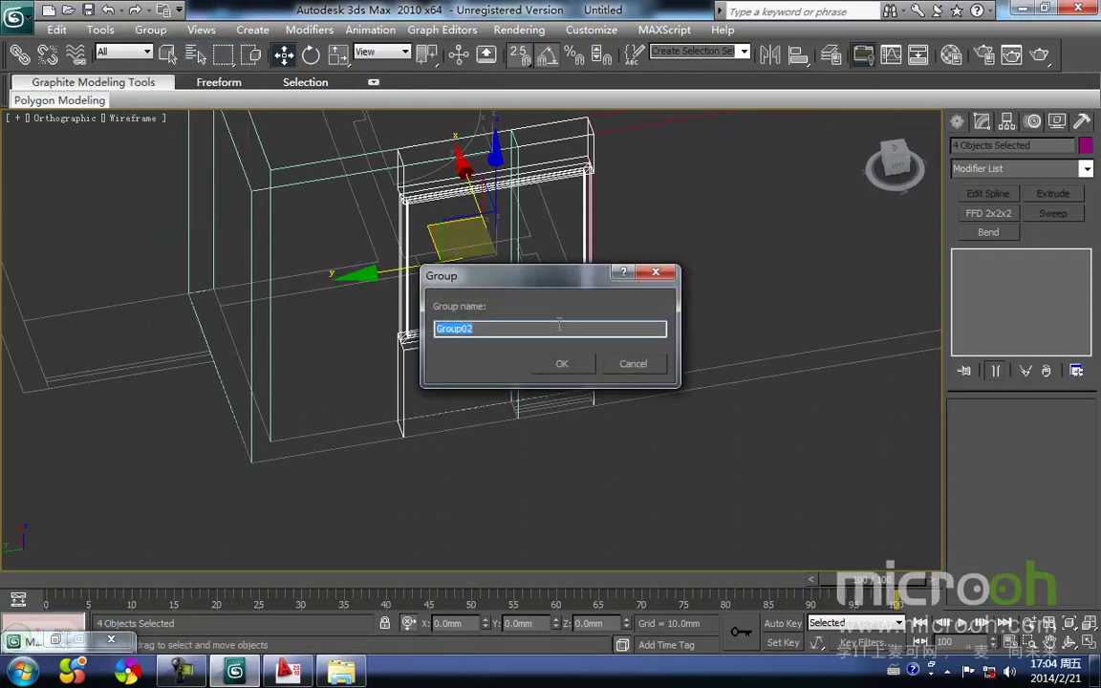
{"action": "left_click", "coordinate": [585, 366]}
{"action": "left_click", "coordinate": [572, 450]}
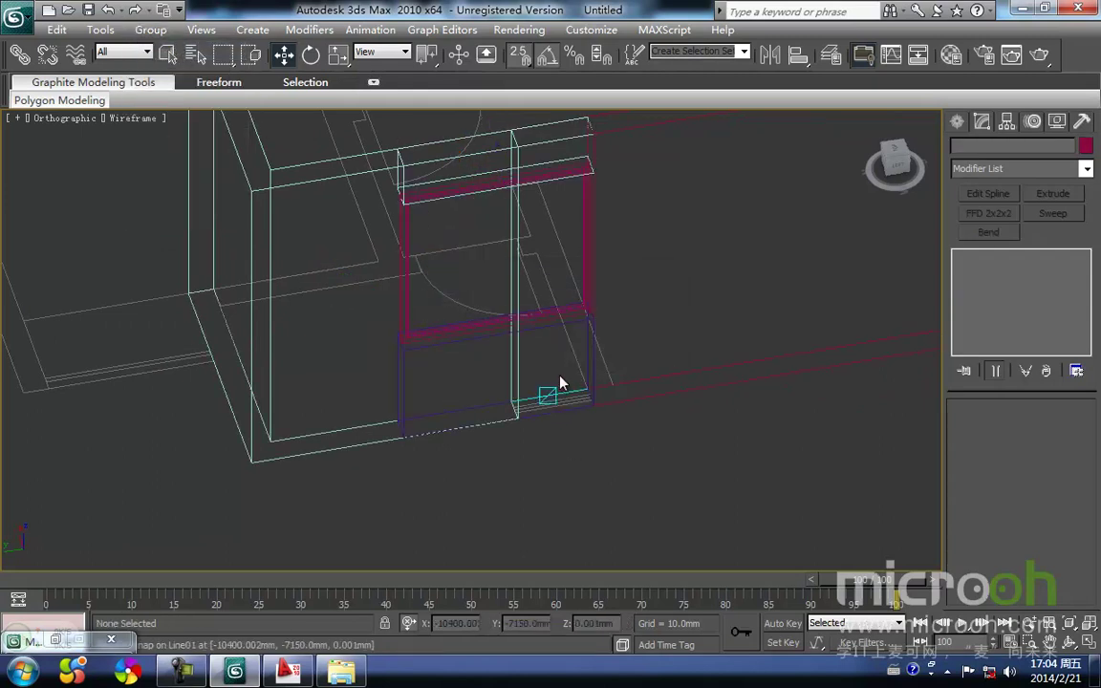
Step: Apply an Edit Mesh modifier to the side wall window group and enter vertex editing in the top view
{"action": "left_click", "coordinate": [555, 411]}
{"action": "key", "text": "t"}
{"action": "key", "text": "z"}
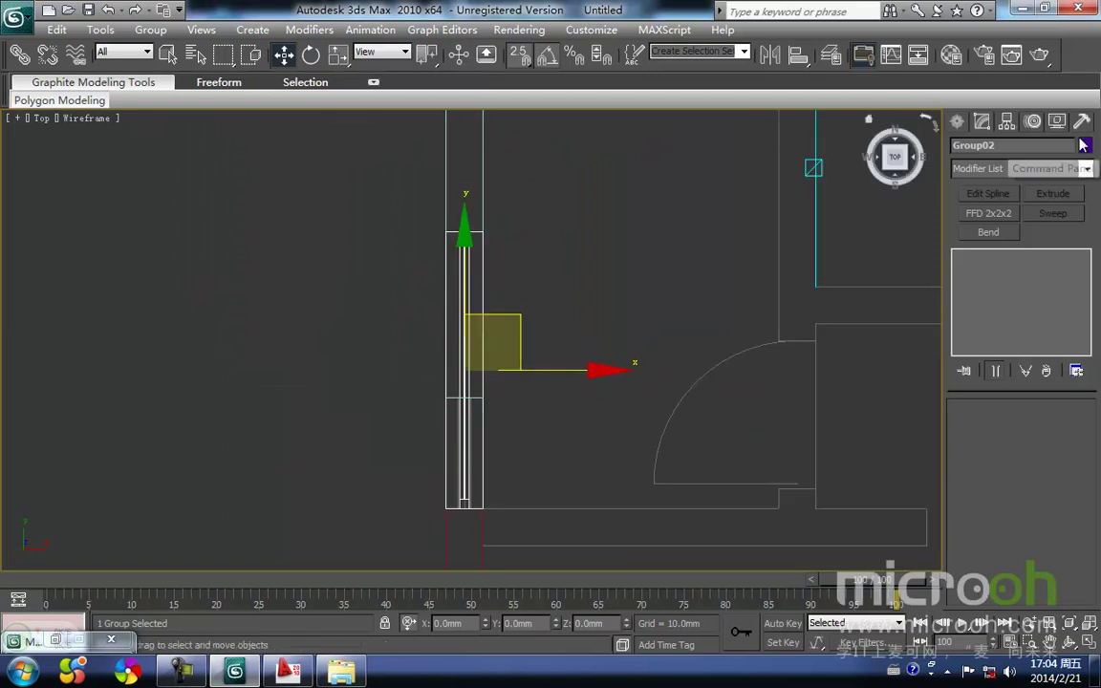
{"action": "left_click", "coordinate": [1086, 169]}
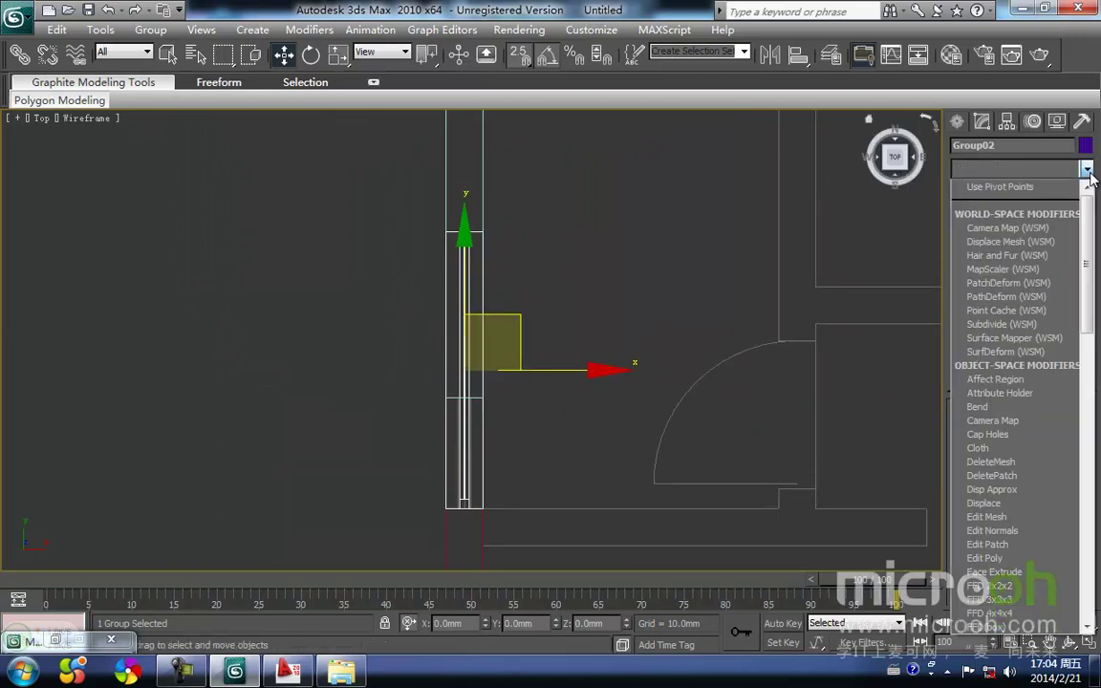
{"action": "key", "text": "e"}
{"action": "left_click", "coordinate": [1005, 187]}
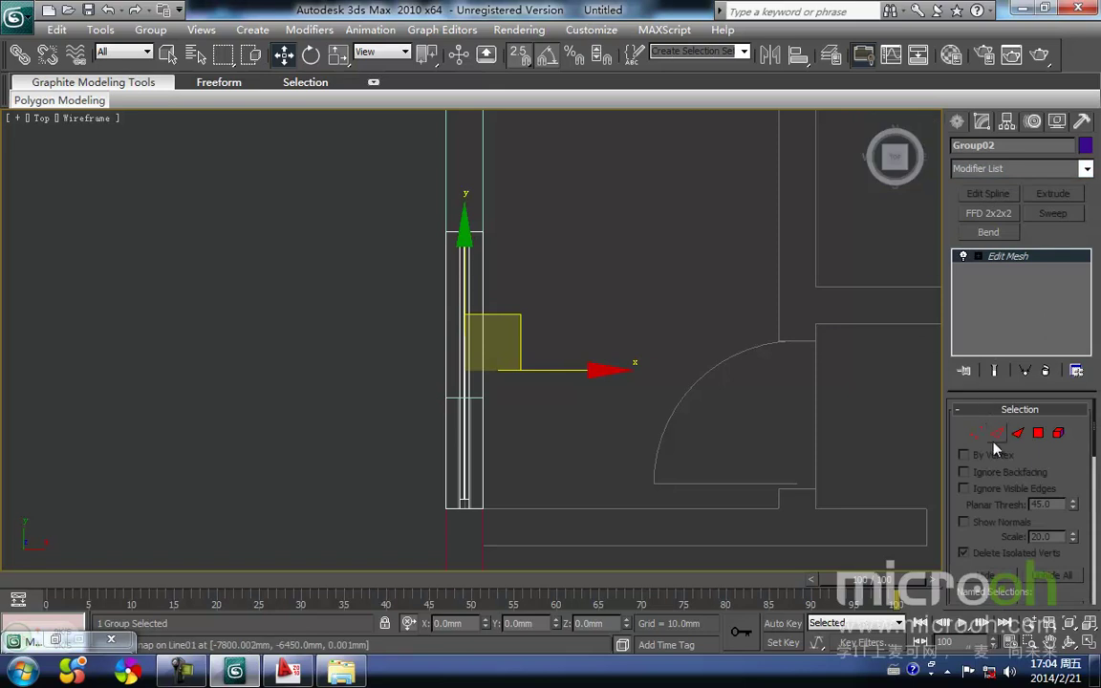
{"action": "left_click", "coordinate": [975, 435]}
Step: Move the window's upper end vertices down to the end of the L-shaped wall, fitting the window to its opening
{"action": "middle_click_drag", "start_coordinate": [405, 276], "coordinate": [423, 291]}
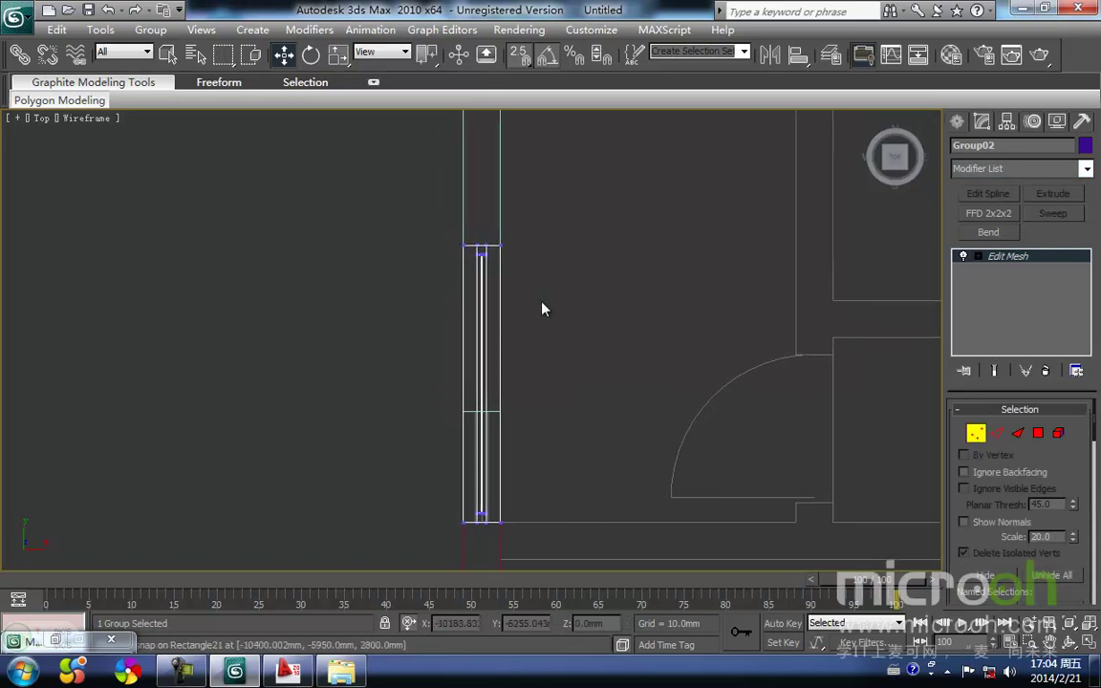
{"action": "left_click_drag", "start_coordinate": [409, 202], "coordinate": [404, 188]}
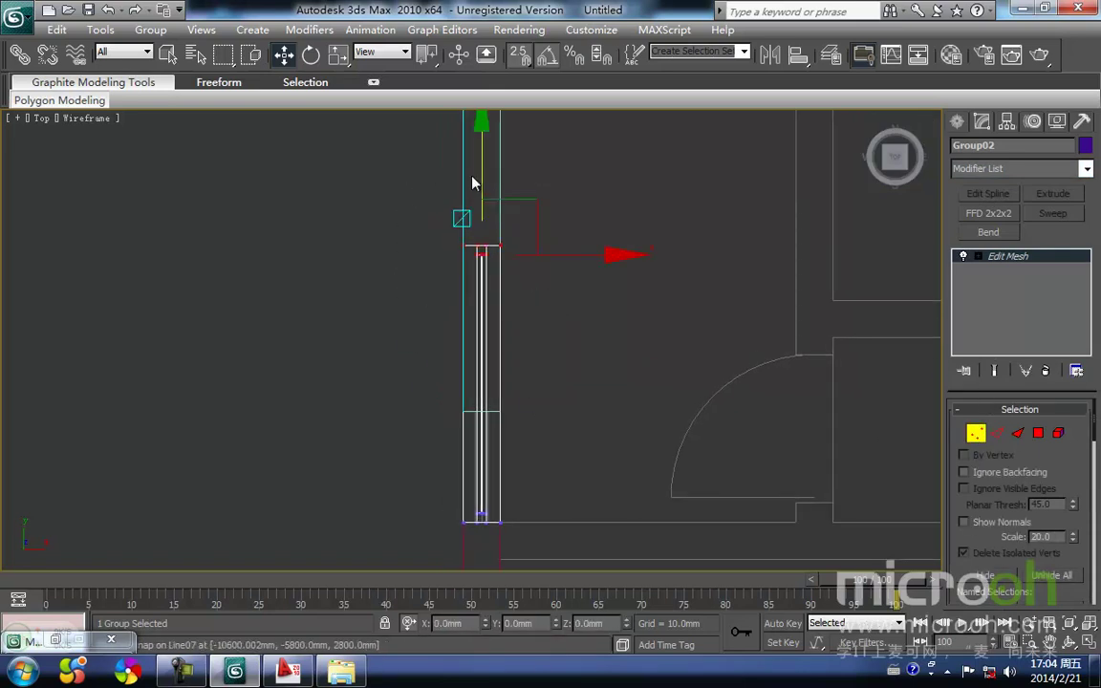
{"action": "left_click_drag", "start_coordinate": [444, 237], "coordinate": [455, 415]}
{"action": "left_click", "coordinate": [553, 482]}
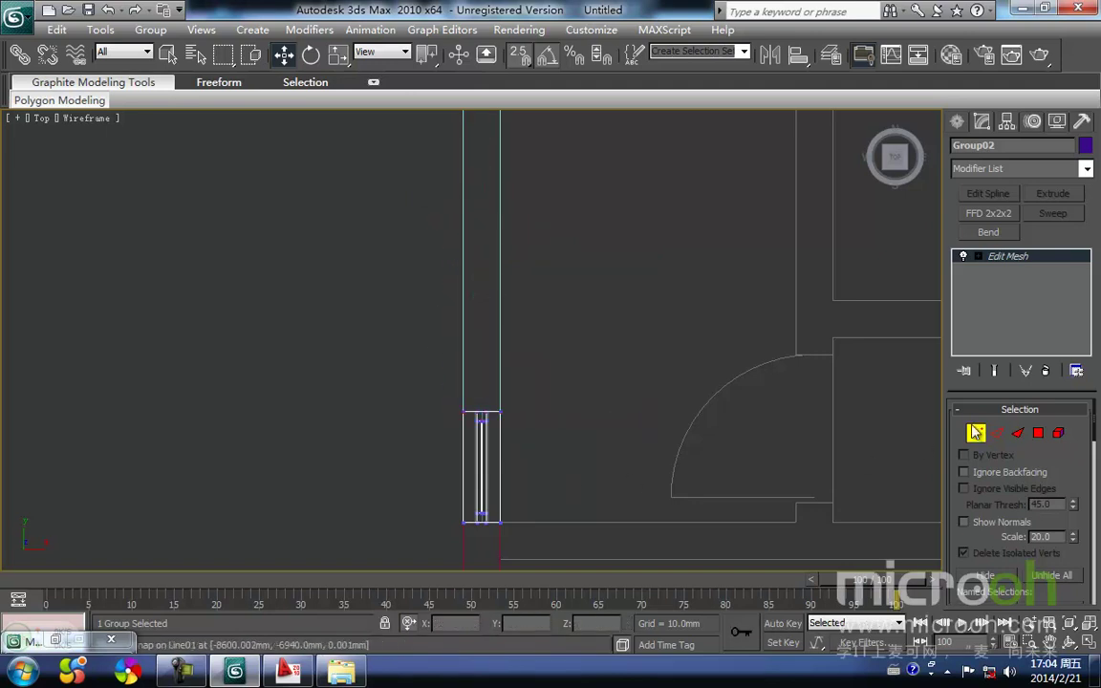
{"action": "left_click", "coordinate": [976, 431]}
{"action": "left_click", "coordinate": [547, 455]}
{"action": "key", "text": "F3"}
{"action": "mouse_move", "coordinate": [548, 460]}
{"action": "middle_mouse_down", "text": "alt"}
{"action": "mouse_move", "coordinate": [599, 462]}
{"action": "mouse_move", "coordinate": [774, 357]}
{"action": "mouse_move", "coordinate": [637, 317]}
{"action": "mouse_move", "coordinate": [616, 351]}
{"action": "mouse_move", "coordinate": [699, 371]}
{"action": "mouse_move", "coordinate": [526, 460]}
{"action": "mouse_move", "coordinate": [519, 481]}
{"action": "mouse_move", "coordinate": [450, 457]}
{"action": "mouse_move", "coordinate": [465, 469]}
{"action": "mouse_move", "coordinate": [685, 361]}
{"action": "mouse_move", "coordinate": [627, 423]}
{"action": "mouse_move", "coordinate": [585, 444]}
{"action": "middle_mouse_up", "text": "alt"}
Step: Trace a closed line around the next L-shaped wall behind the side wall in the top view
{"action": "key", "text": "t"}
{"action": "scroll", "coordinate": [459, 354], "scroll_direction": "up", "scroll_amount": 8}
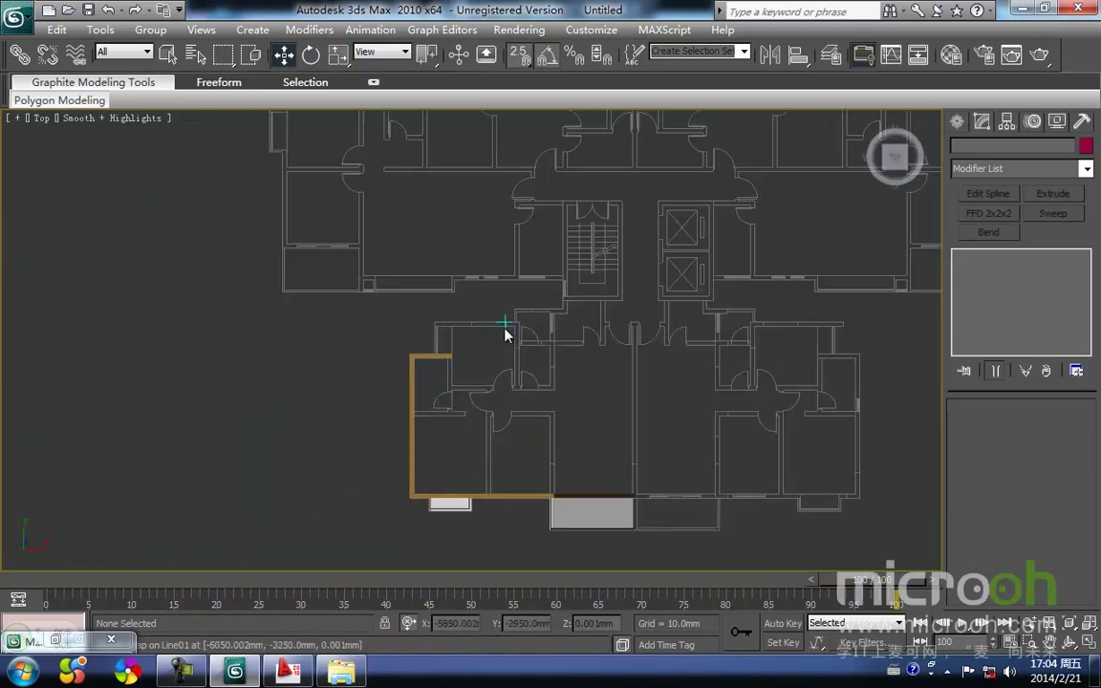
{"action": "scroll", "coordinate": [434, 352], "scroll_direction": "up", "scroll_amount": 2}
{"action": "key", "text": "F3"}
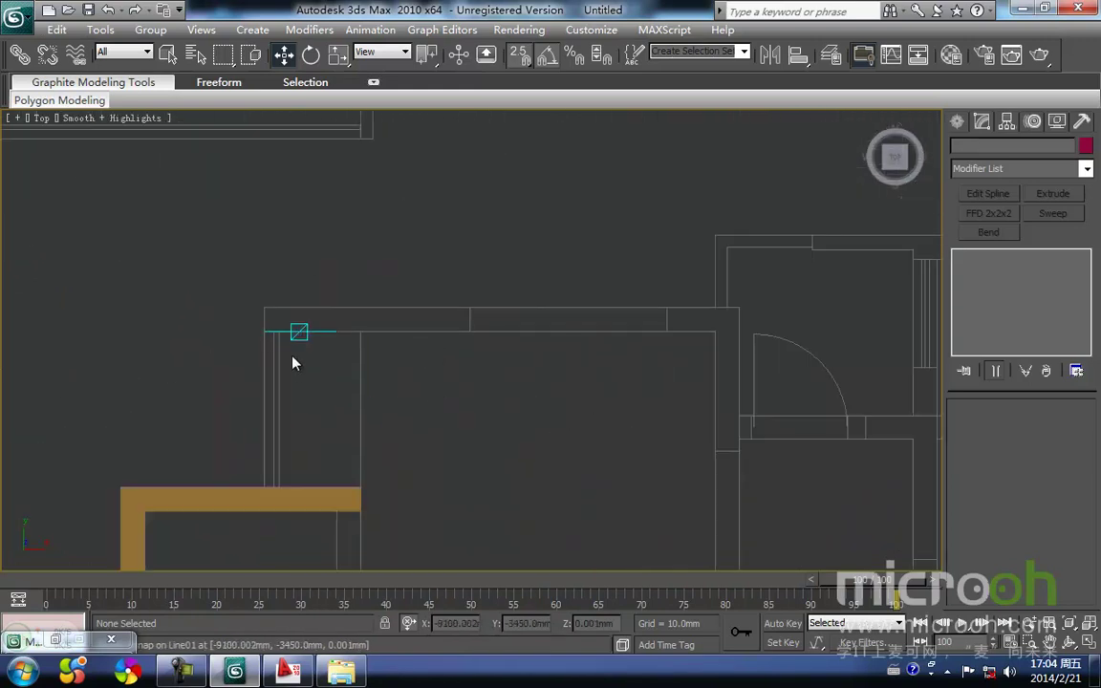
{"action": "middle_click_drag", "start_coordinate": [361, 400], "coordinate": [407, 383]}
{"action": "scroll", "coordinate": [366, 418], "scroll_direction": "down", "scroll_amount": 3}
{"action": "left_click", "coordinate": [958, 122]}
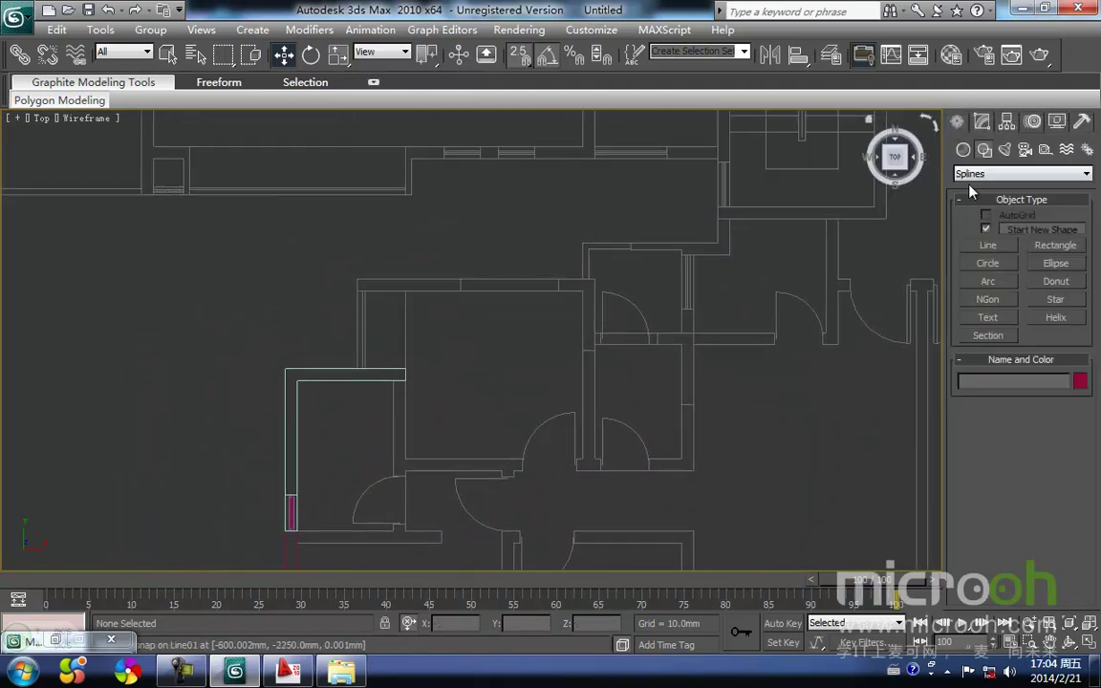
{"action": "left_click", "coordinate": [988, 245]}
{"action": "scroll", "coordinate": [376, 275], "scroll_direction": "up", "scroll_amount": 1}
{"action": "scroll", "coordinate": [465, 328], "scroll_direction": "up", "scroll_amount": 1}
{"action": "middle_click_drag", "start_coordinate": [671, 294], "coordinate": [619, 348]}
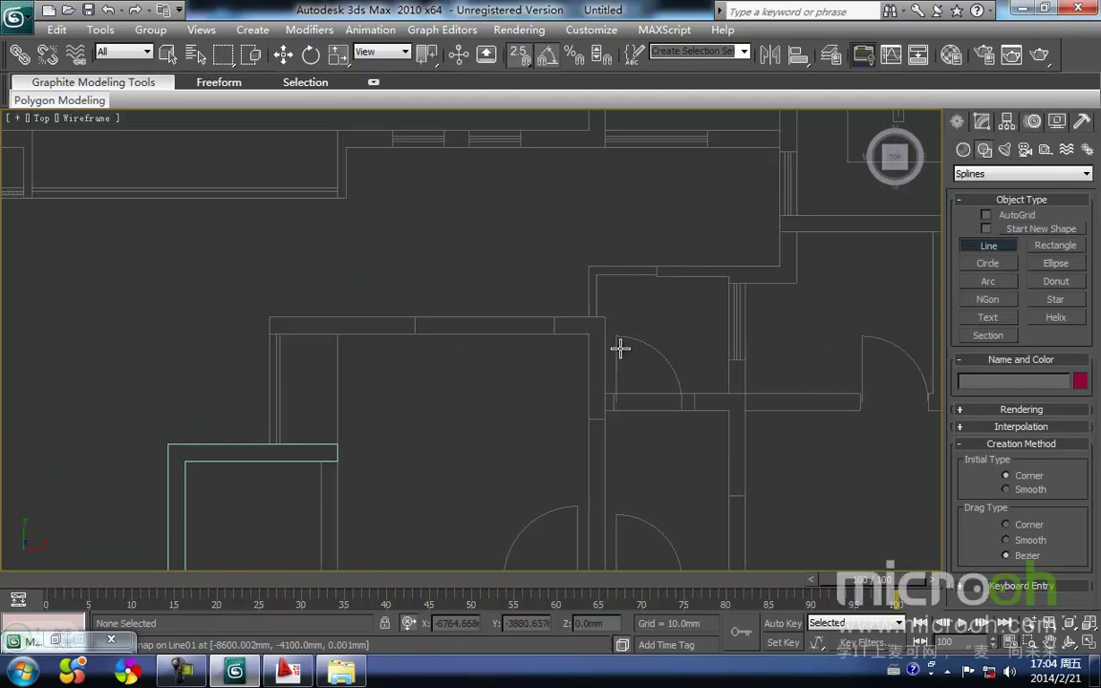
{"action": "left_click", "coordinate": [258, 312]}
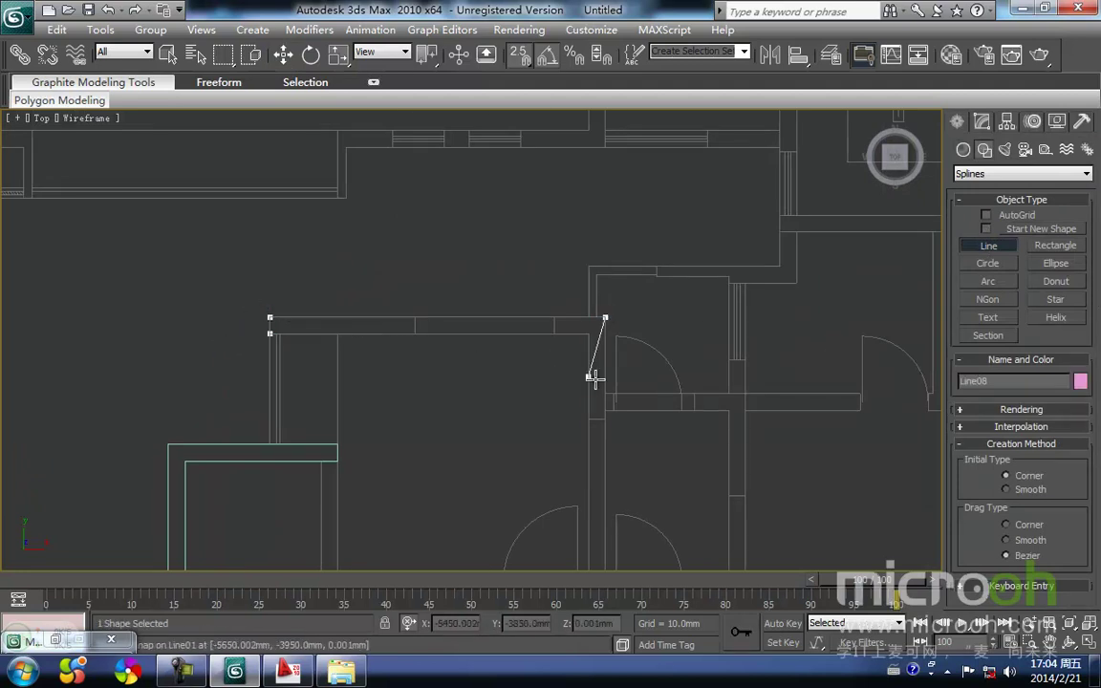
{"action": "left_click", "coordinate": [605, 418]}
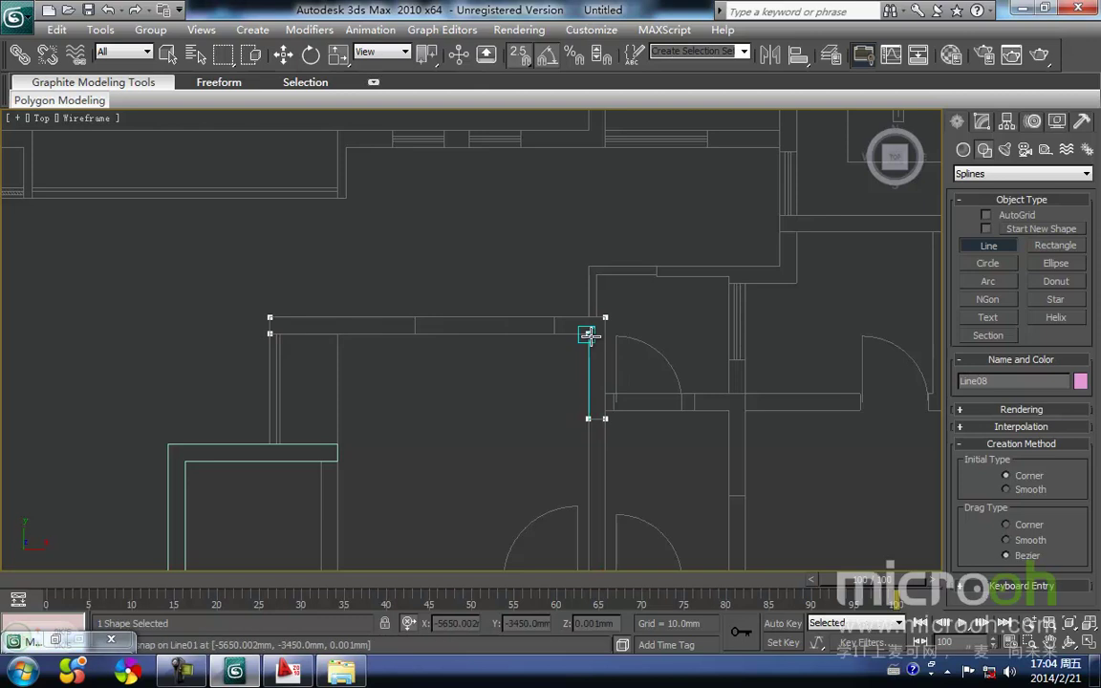
{"action": "left_click", "coordinate": [268, 319]}
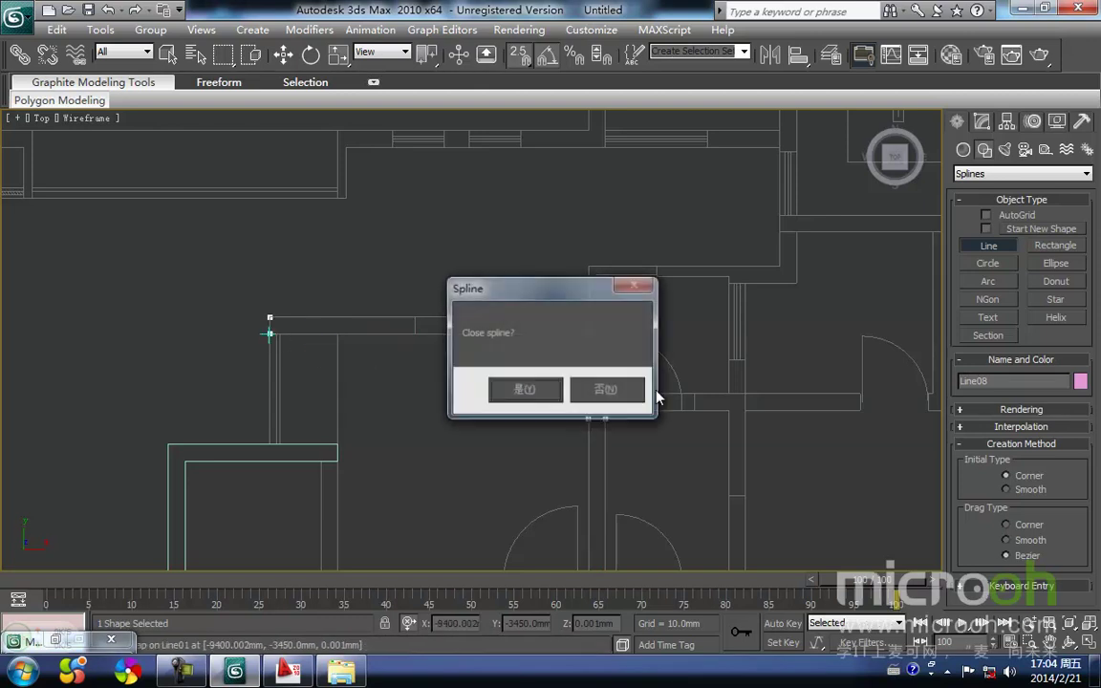
{"action": "left_click", "coordinate": [521, 388]}
Step: Extrude the newly traced wall outline by 2800 mm
{"action": "left_click", "coordinate": [981, 124]}
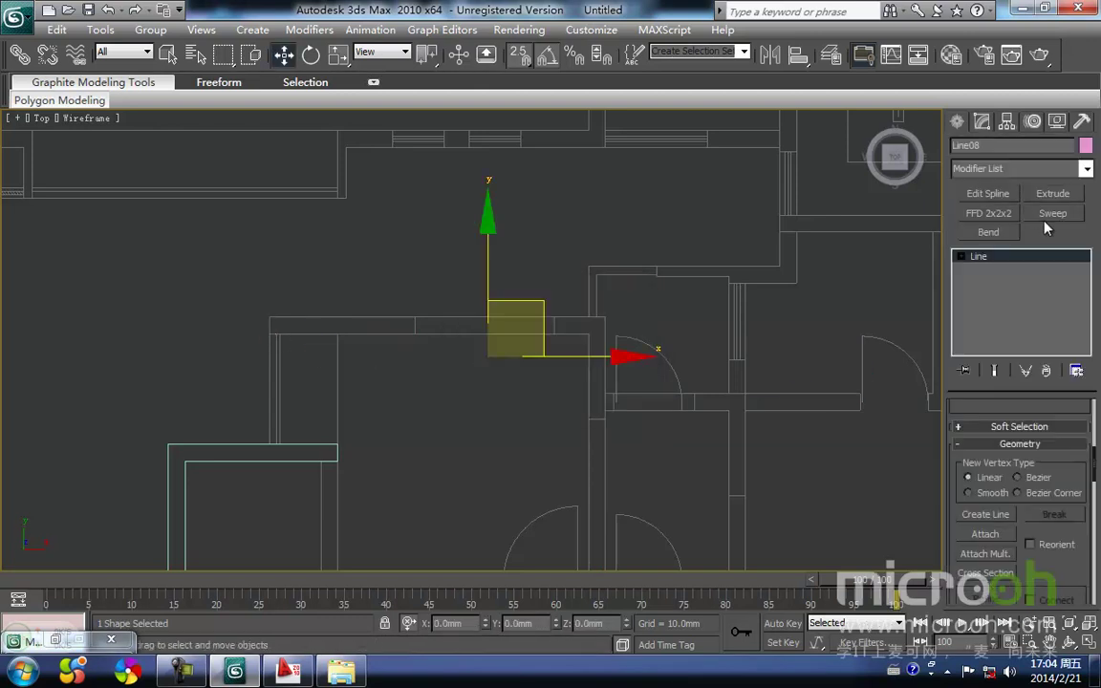
{"action": "left_click", "coordinate": [1055, 194]}
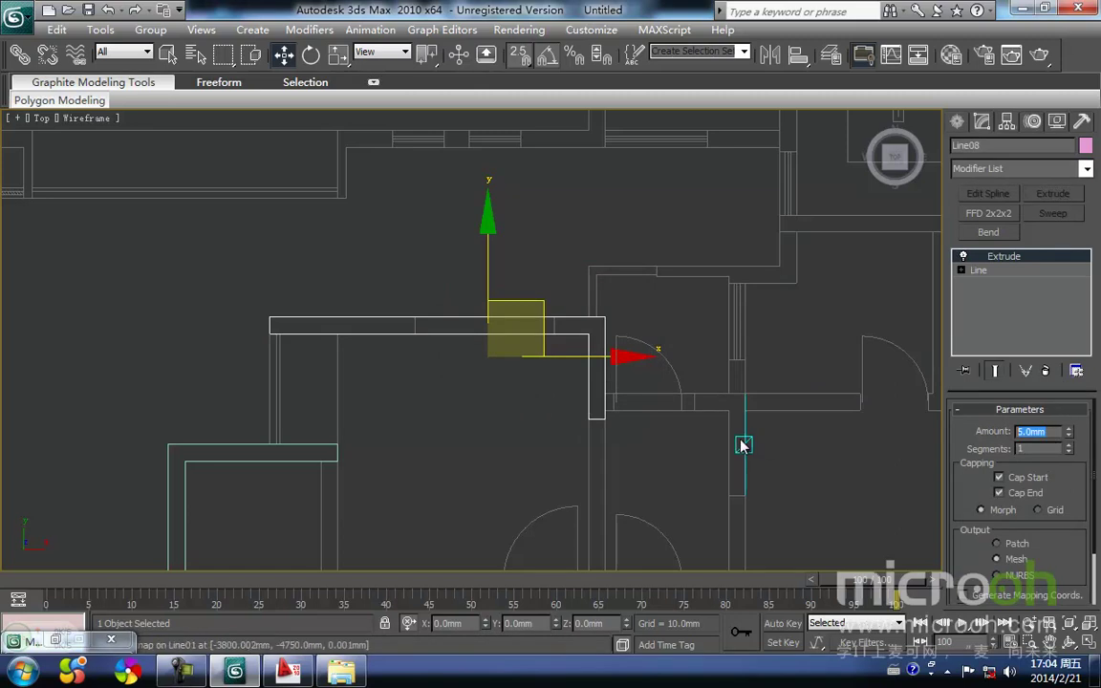
{"action": "left_click", "coordinate": [449, 408]}
Step: Assign the 墙体3 material to the newly extruded L-shaped wall
{"action": "left_click", "coordinate": [428, 326]}
{"action": "middle_click_drag", "start_coordinate": [426, 298], "coordinate": [434, 282]}
{"action": "key", "text": "m"}
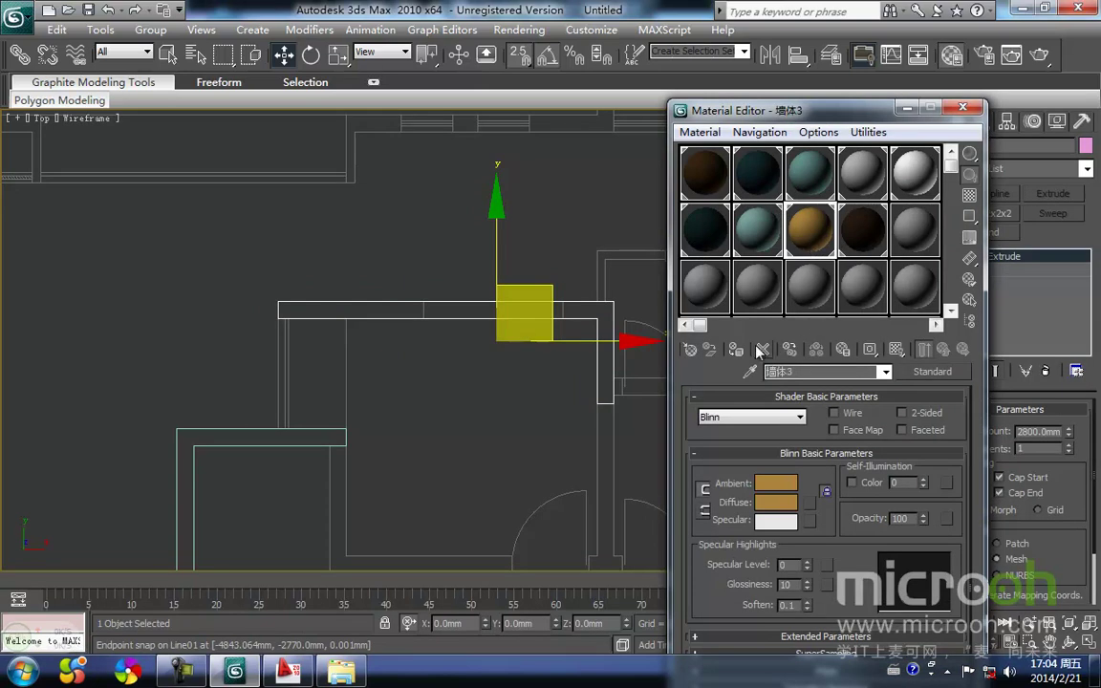
{"action": "left_click", "coordinate": [521, 421]}
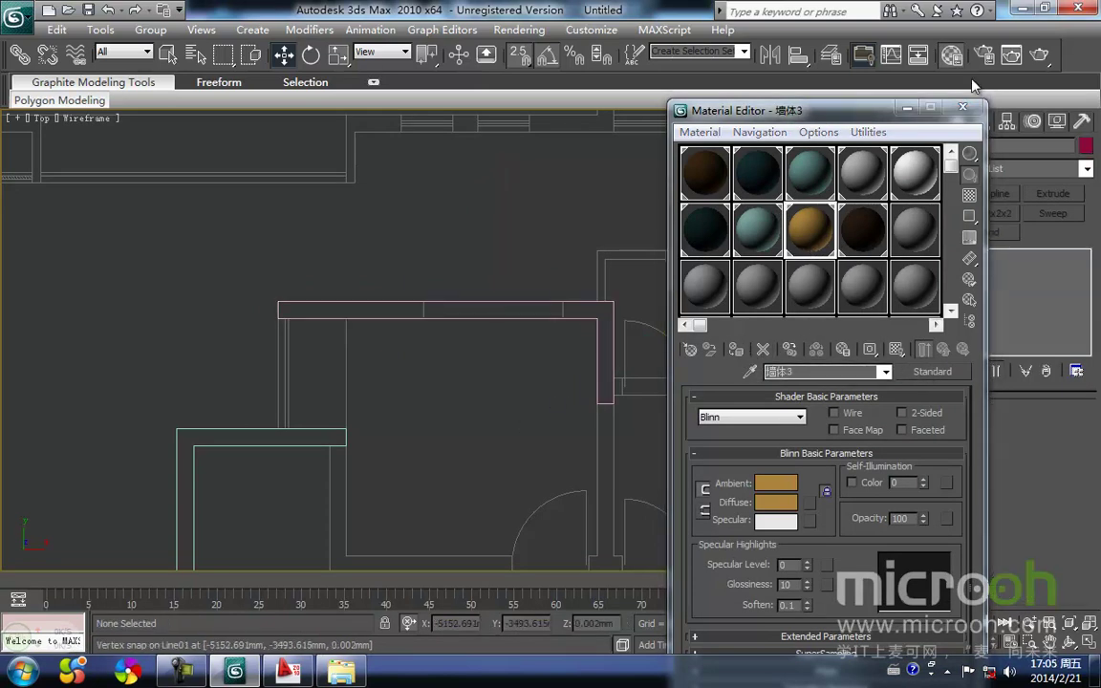
{"action": "left_click", "coordinate": [906, 107]}
Step: Copy the front bay window's swept frame in the top view to beside the opening between the two L-shaped walls
{"action": "middle_click_drag", "start_coordinate": [405, 388], "coordinate": [458, 301]}
{"action": "scroll", "coordinate": [462, 366], "scroll_direction": "down", "scroll_amount": 3}
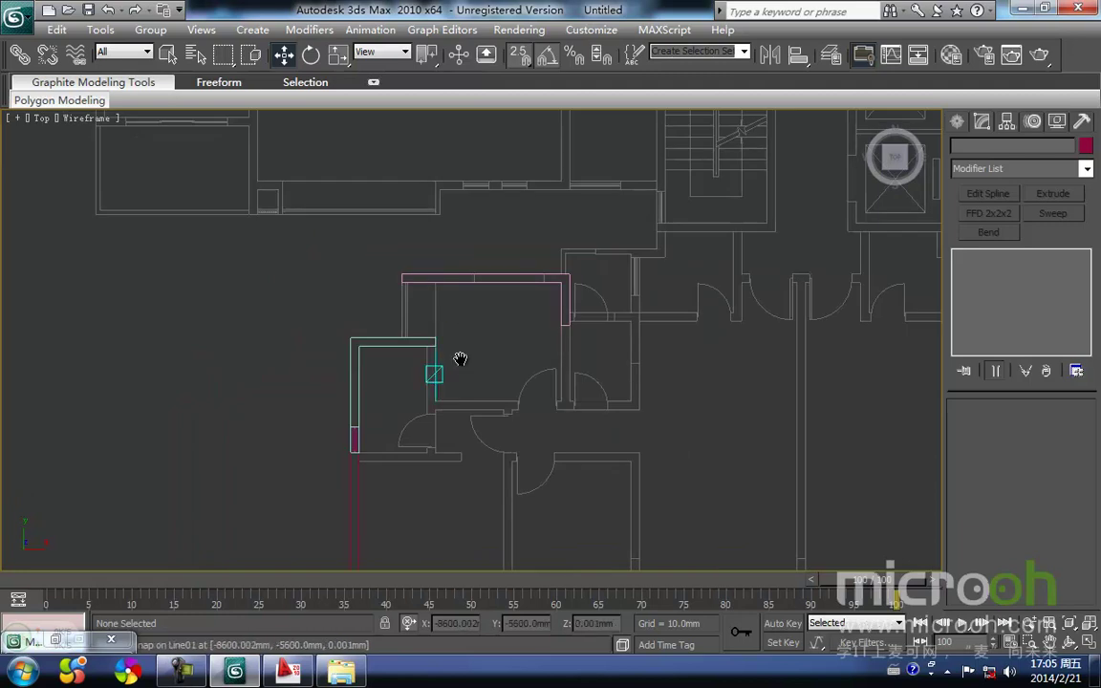
{"action": "scroll", "coordinate": [461, 367], "scroll_direction": "down", "scroll_amount": 2}
{"action": "middle_click_drag", "start_coordinate": [474, 453], "coordinate": [482, 345]}
{"action": "scroll", "coordinate": [430, 254], "scroll_direction": "up", "scroll_amount": 2}
{"action": "scroll", "coordinate": [459, 268], "scroll_direction": "down", "scroll_amount": 5}
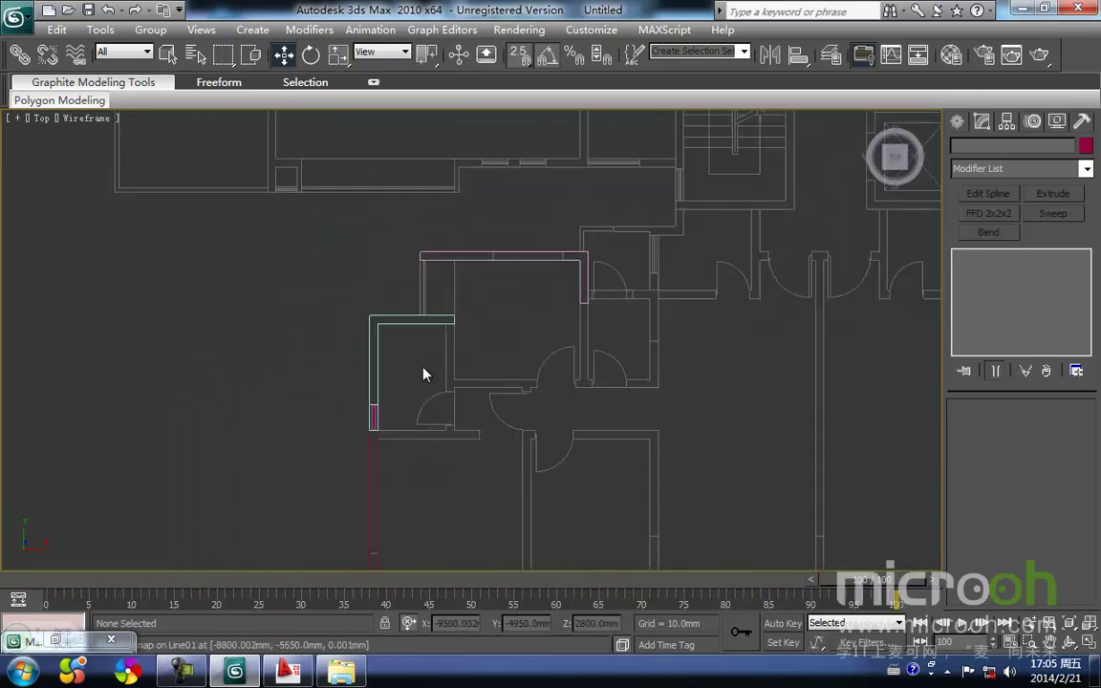
{"action": "middle_click_drag", "start_coordinate": [486, 449], "coordinate": [448, 390], "text": "alt"}
{"action": "scroll", "coordinate": [436, 477], "scroll_direction": "up", "scroll_amount": 5}
{"action": "middle_click_drag", "start_coordinate": [449, 460], "coordinate": [545, 247]}
{"action": "scroll", "coordinate": [545, 247], "scroll_direction": "up", "scroll_amount": 5}
{"action": "scroll", "coordinate": [571, 191], "scroll_direction": "down", "scroll_amount": 3}
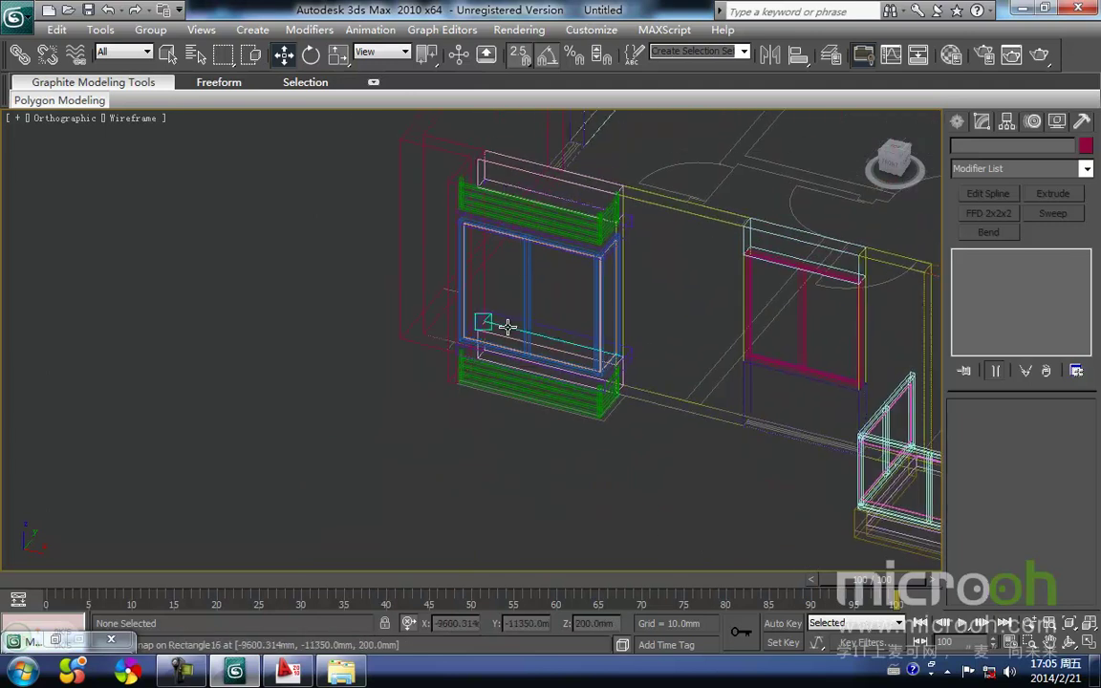
{"action": "left_click", "coordinate": [525, 318]}
{"action": "mouse_move", "coordinate": [525, 318]}
{"action": "middle_mouse_down"}
{"action": "mouse_move", "coordinate": [516, 361]}
{"action": "mouse_move", "coordinate": [521, 339]}
{"action": "middle_mouse_up"}
{"action": "scroll", "coordinate": [516, 361], "scroll_direction": "up", "scroll_amount": 2}
{"action": "key", "text": "F3"}
{"action": "scroll", "coordinate": [524, 309], "scroll_direction": "down", "scroll_amount": 3}
{"action": "key", "text": "t"}
{"action": "scroll", "coordinate": [528, 288], "scroll_direction": "down", "scroll_amount": 3}
{"action": "key", "text": "F3"}
{"action": "scroll", "coordinate": [494, 322], "scroll_direction": "down", "scroll_amount": 5}
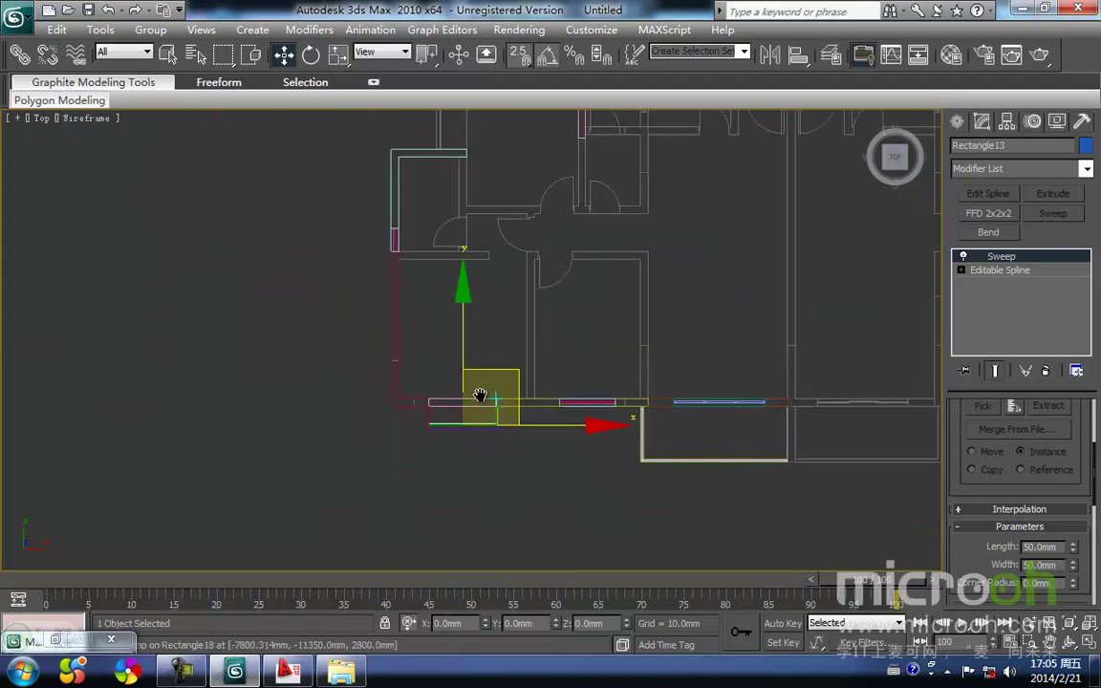
{"action": "mouse_move", "coordinate": [499, 461]}
{"action": "left_mouse_down", "text": "shift"}
{"action": "mouse_move", "coordinate": [432, 287]}
{"action": "mouse_move", "coordinate": [451, 191]}
{"action": "mouse_move", "coordinate": [460, 196]}
{"action": "left_mouse_up", "text": "shift"}
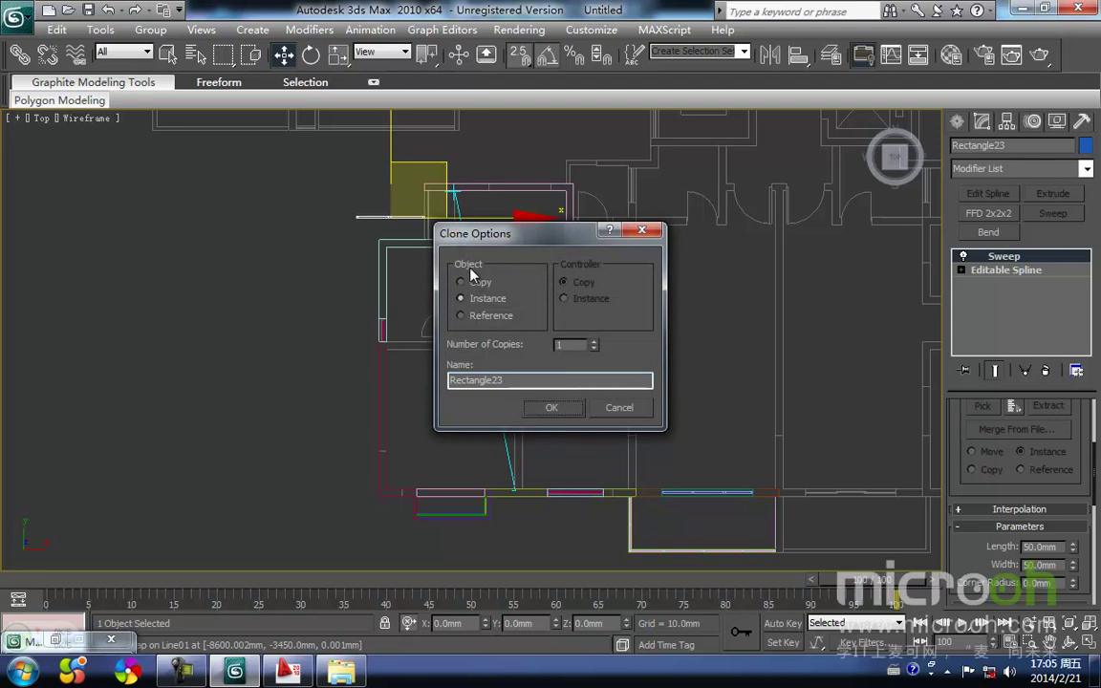
{"action": "left_click", "coordinate": [551, 407]}
Step: Rotate the copied frame to run parallel to the opening and snap its lower end to the edge of the L-shaped wall
{"action": "scroll", "coordinate": [430, 286], "scroll_direction": "up", "scroll_amount": 8}
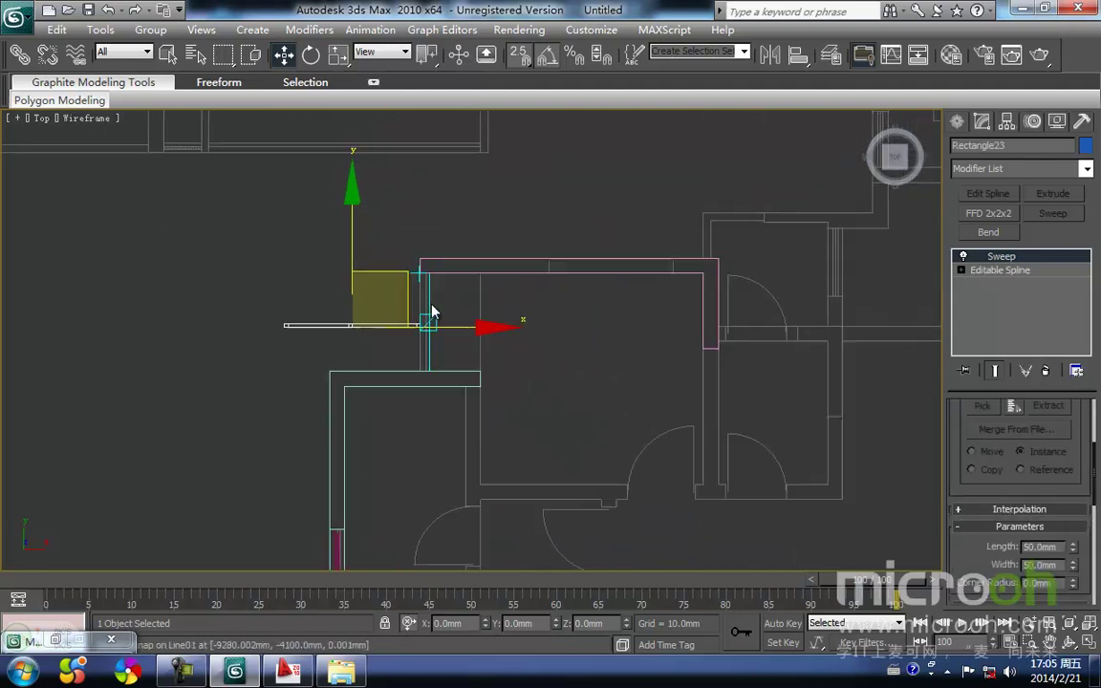
{"action": "key", "text": "e"}
{"action": "mouse_move", "coordinate": [555, 386]}
{"action": "left_mouse_down"}
{"action": "mouse_move", "coordinate": [496, 351]}
{"action": "mouse_move", "coordinate": [478, 326]}
{"action": "mouse_move", "coordinate": [541, 239]}
{"action": "mouse_move", "coordinate": [521, 362]}
{"action": "mouse_move", "coordinate": [544, 386]}
{"action": "left_mouse_up"}
{"action": "key", "text": "w"}
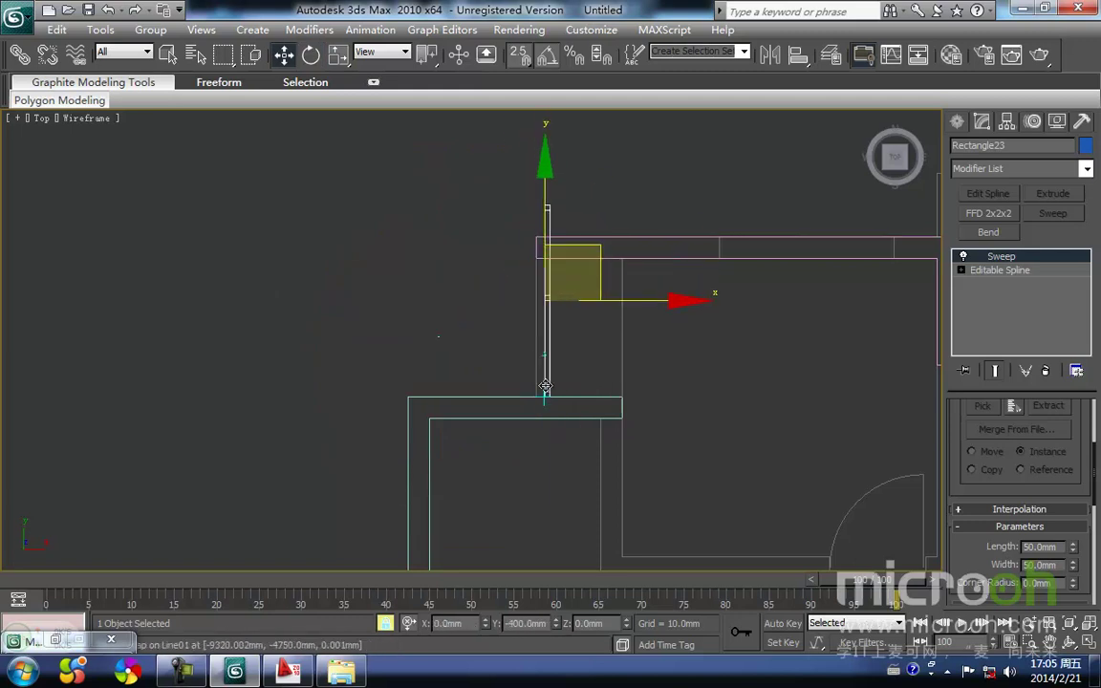
{"action": "scroll", "coordinate": [587, 366], "scroll_direction": "down", "scroll_amount": 2}
{"action": "scroll", "coordinate": [558, 363], "scroll_direction": "up", "scroll_amount": 2}
{"action": "middle_click_drag", "start_coordinate": [584, 341], "coordinate": [505, 401]}
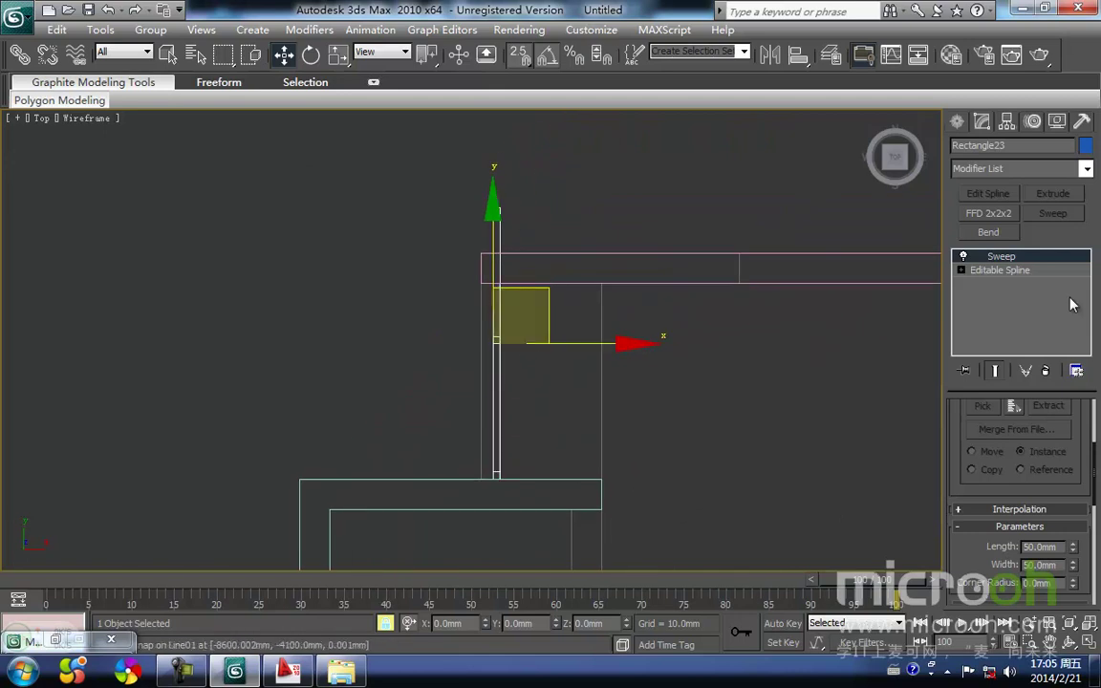
Step: Enter vertex editing of the copied frame's spline and change all its vertices to Bezier
{"action": "left_click", "coordinate": [961, 271]}
{"action": "left_click", "coordinate": [1004, 298]}
{"action": "middle_click_drag", "start_coordinate": [524, 384], "coordinate": [523, 419]}
{"action": "left_click_drag", "start_coordinate": [655, 682], "coordinate": [655, 681]}
{"action": "left_click", "coordinate": [598, 471]}
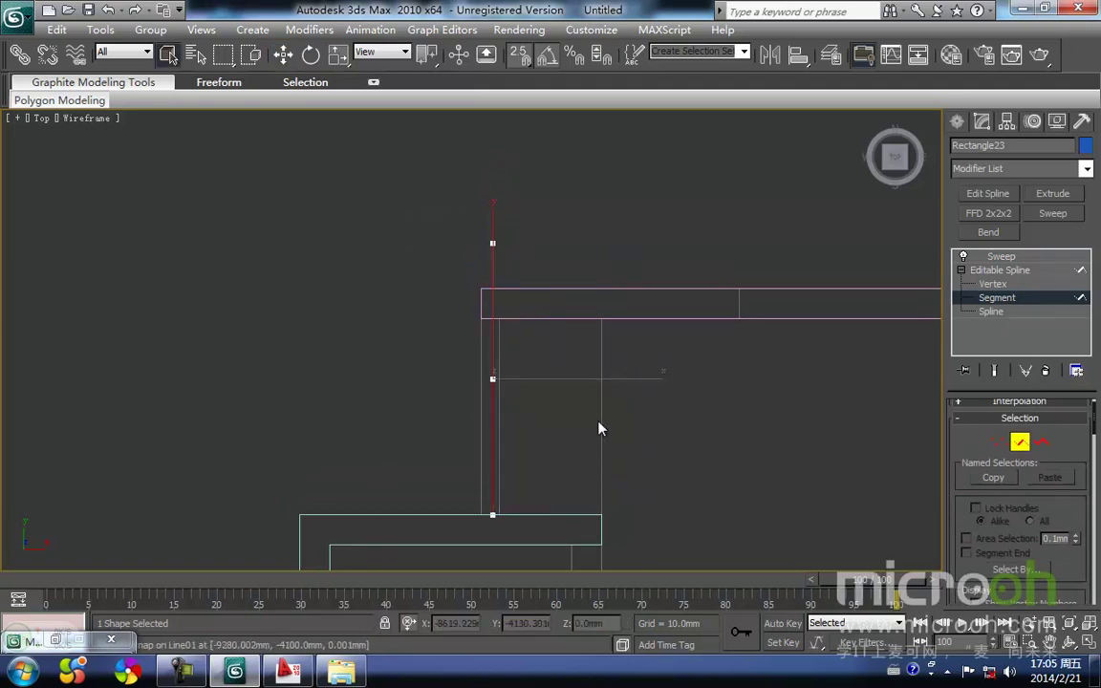
{"action": "key", "text": "1"}
{"action": "left_click_drag", "start_coordinate": [392, 196], "coordinate": [560, 521]}
{"action": "right_click", "coordinate": [514, 406]}
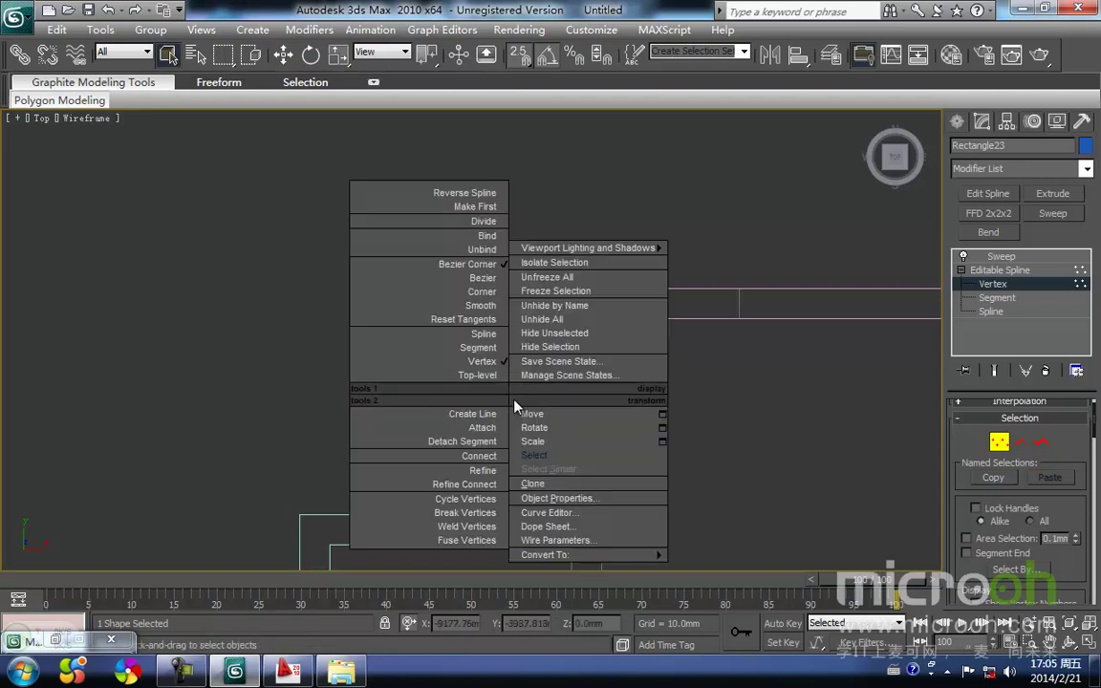
{"action": "left_click", "coordinate": [470, 279]}
Step: Move the frame's upper end vertices down to the inner edge of the upper wall, fitting the frame to the opening
{"action": "middle_click_drag", "start_coordinate": [564, 381], "coordinate": [563, 417]}
{"action": "left_click", "coordinate": [536, 394]}
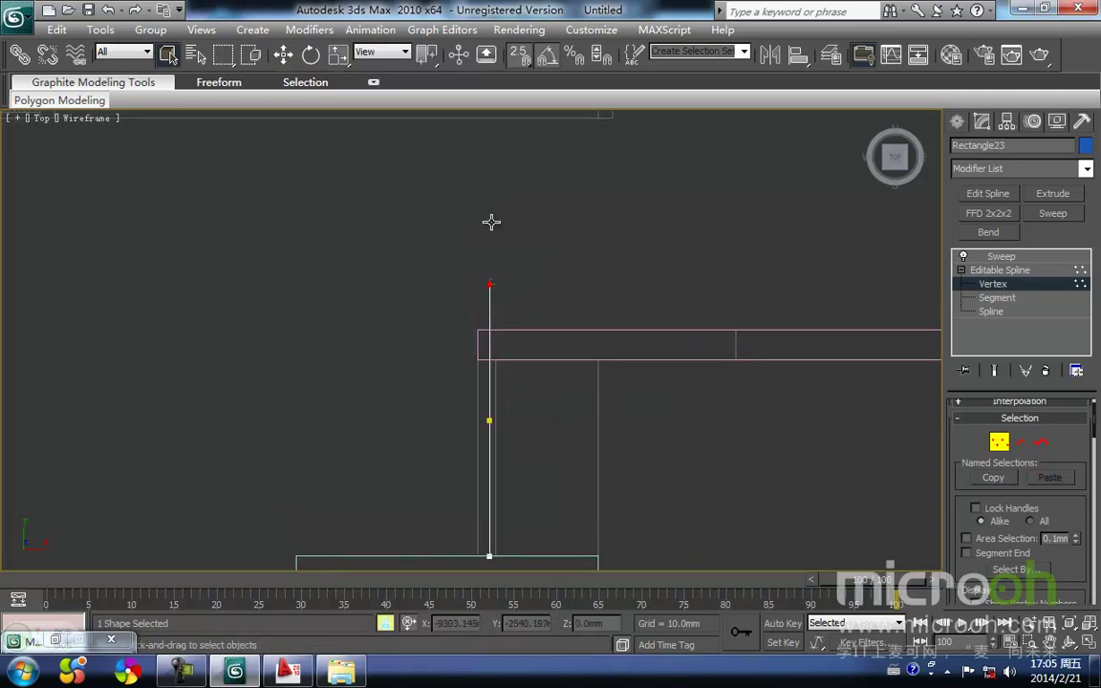
{"action": "middle_click_drag", "start_coordinate": [490, 222], "coordinate": [484, 270]}
{"action": "key", "text": "w"}
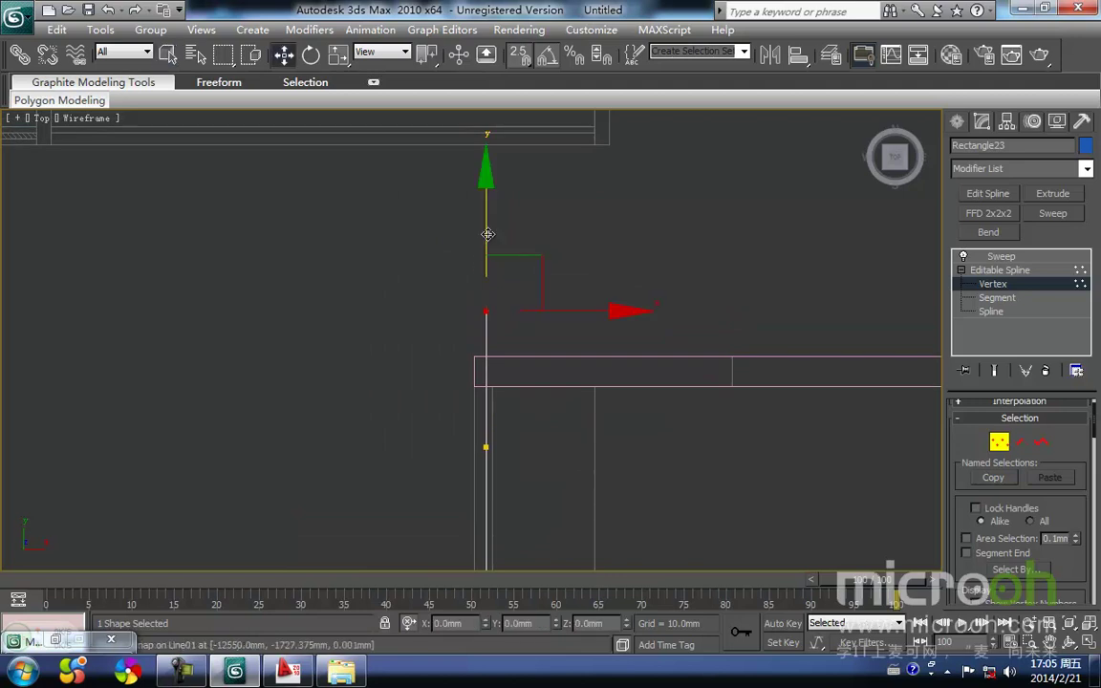
{"action": "left_click_drag", "start_coordinate": [481, 308], "coordinate": [477, 396]}
{"action": "left_click", "coordinate": [538, 491]}
{"action": "middle_click_drag", "start_coordinate": [538, 491], "coordinate": [591, 314]}
Step: Move the middle mullion's vertices to about the centre of the shortened frame and return to its Sweep result
{"action": "left_click_drag", "start_coordinate": [530, 280], "coordinate": [555, 333]}
{"action": "left_click", "coordinate": [645, 393]}
{"action": "middle_click_drag", "start_coordinate": [610, 324], "coordinate": [600, 336]}
{"action": "left_click", "coordinate": [999, 443]}
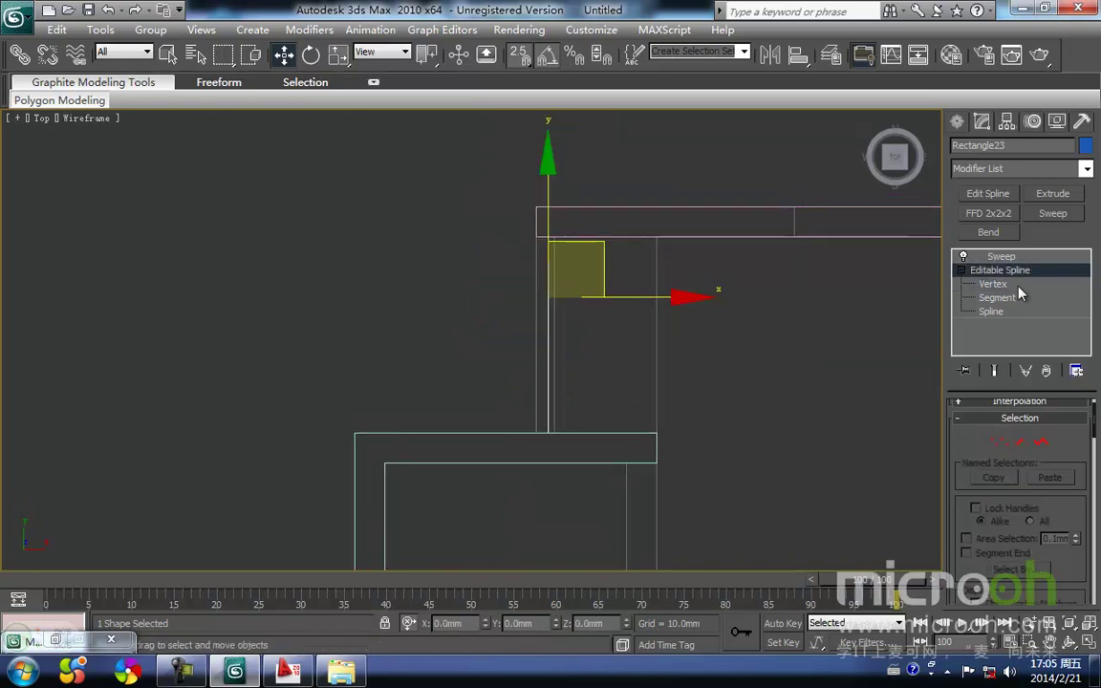
{"action": "left_click", "coordinate": [1013, 258]}
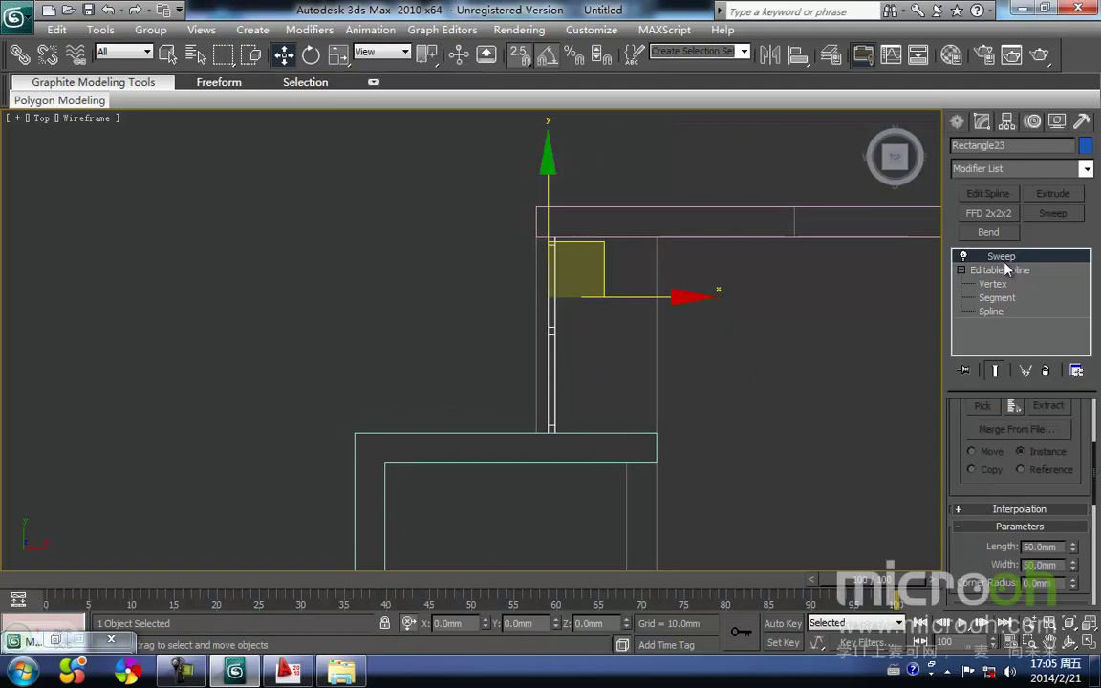
{"action": "left_click", "coordinate": [706, 377]}
Step: Examine the floor plan around the fitted window frame and the neighbouring walls in the top view
{"action": "middle_click_drag", "start_coordinate": [579, 334], "coordinate": [482, 248]}
{"action": "scroll", "coordinate": [623, 275], "scroll_direction": "down", "scroll_amount": 2}
{"action": "scroll", "coordinate": [620, 299], "scroll_direction": "up", "scroll_amount": 2}
{"action": "scroll", "coordinate": [482, 248], "scroll_direction": "down", "scroll_amount": 2}
{"action": "middle_click_drag", "start_coordinate": [535, 357], "coordinate": [587, 152]}
{"action": "scroll", "coordinate": [585, 158], "scroll_direction": "down", "scroll_amount": 1}
{"action": "middle_click_drag", "start_coordinate": [565, 322], "coordinate": [555, 431]}
{"action": "scroll", "coordinate": [476, 246], "scroll_direction": "up", "scroll_amount": 2}
{"action": "middle_click_drag", "start_coordinate": [521, 259], "coordinate": [525, 165]}
{"action": "middle_click_drag", "start_coordinate": [586, 242], "coordinate": [592, 498]}
{"action": "mouse_move", "coordinate": [562, 456]}
{"action": "middle_mouse_down"}
{"action": "mouse_move", "coordinate": [548, 391]}
{"action": "mouse_move", "coordinate": [599, 342]}
{"action": "middle_mouse_up"}
{"action": "middle_click_drag", "start_coordinate": [508, 335], "coordinate": [514, 292]}
{"action": "scroll", "coordinate": [533, 307], "scroll_direction": "down", "scroll_amount": 4}
{"action": "scroll", "coordinate": [513, 293], "scroll_direction": "down", "scroll_amount": 2}
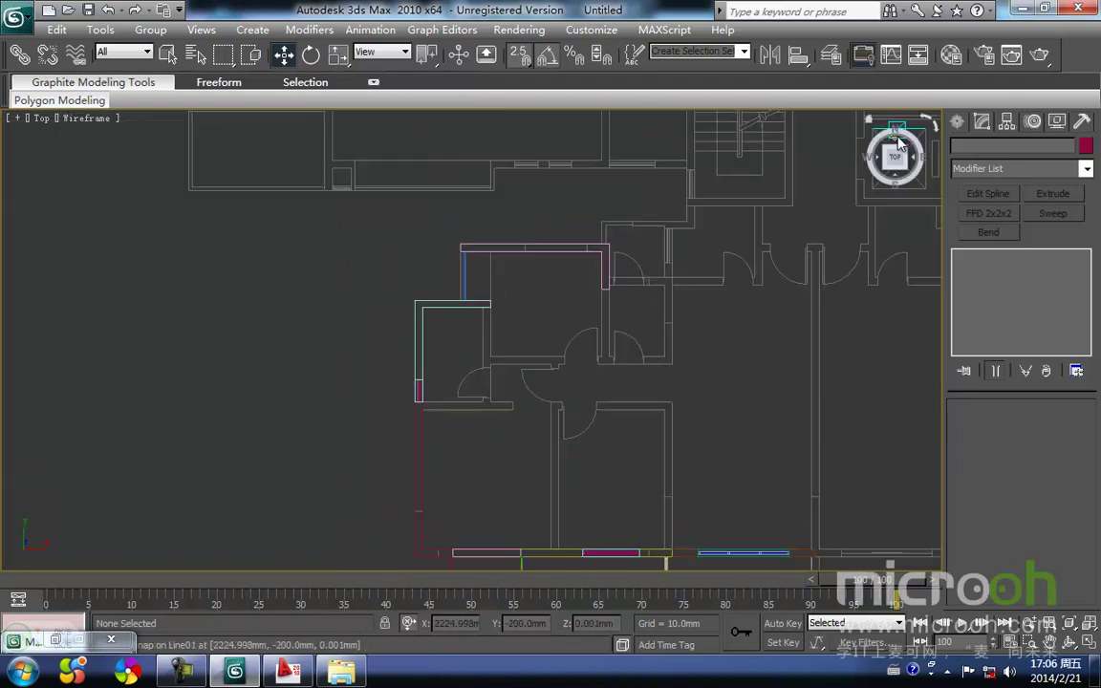
Step: Draw a 1300 x 800 mm rectangle across the opening between the two L-shaped walls, snapped to their corners
{"action": "left_click", "coordinate": [957, 123]}
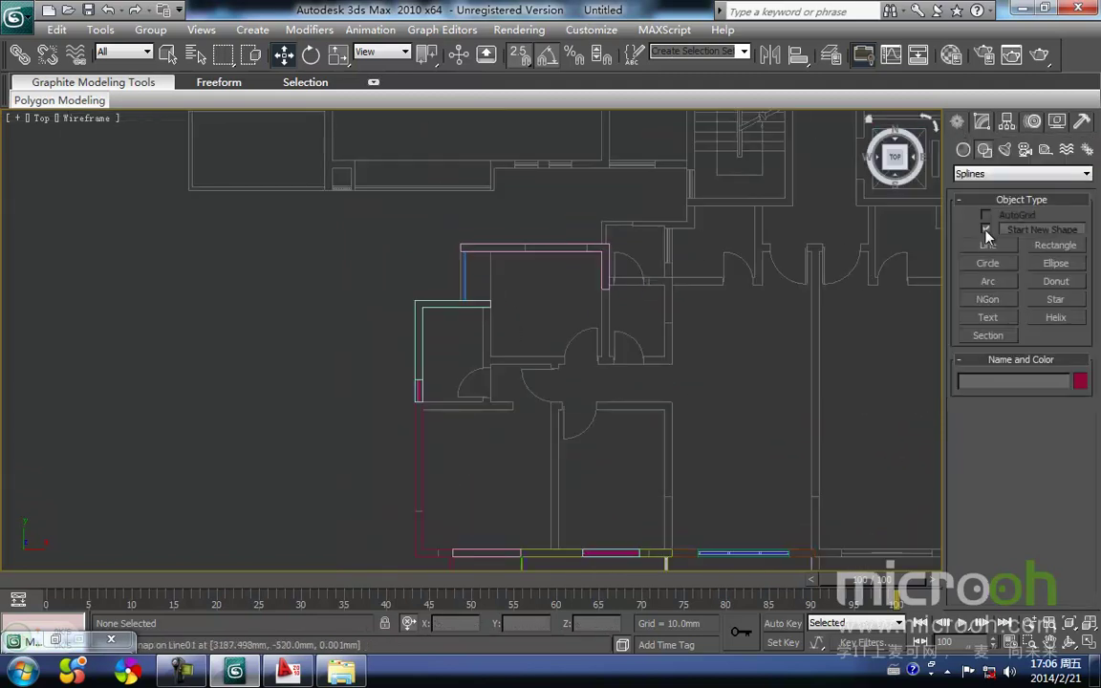
{"action": "left_click", "coordinate": [1051, 246]}
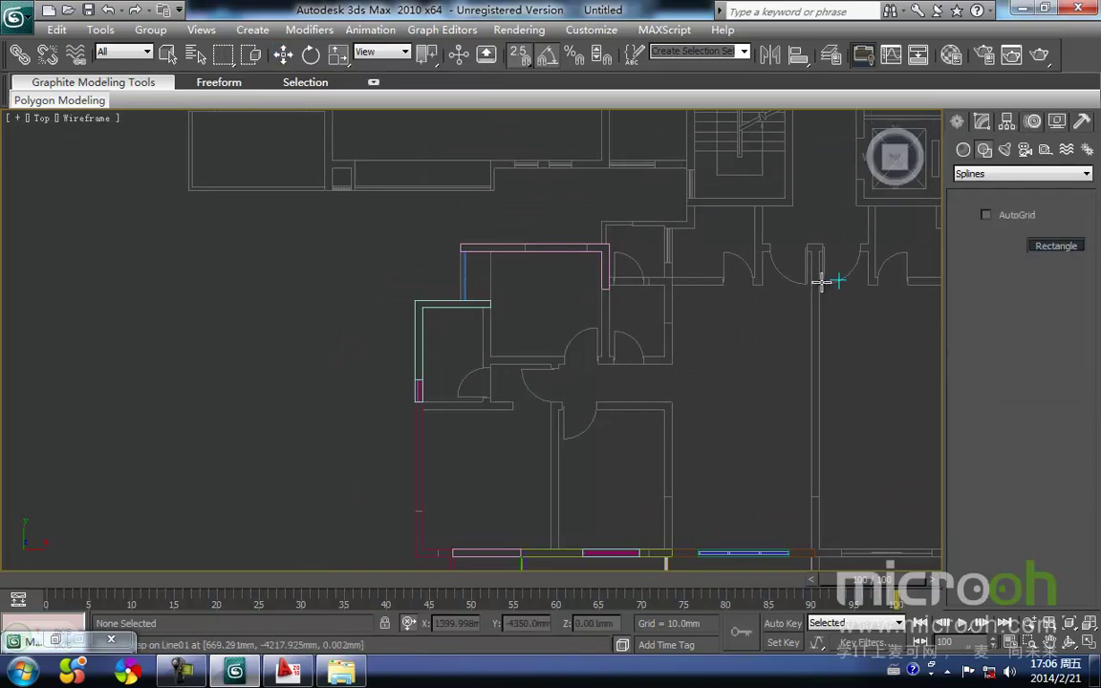
{"action": "scroll", "coordinate": [521, 312], "scroll_direction": "up", "scroll_amount": 3}
{"action": "scroll", "coordinate": [521, 313], "scroll_direction": "up", "scroll_amount": 2}
{"action": "middle_click_drag", "start_coordinate": [521, 312], "coordinate": [503, 346]}
{"action": "left_click_drag", "start_coordinate": [372, 204], "coordinate": [545, 472]}
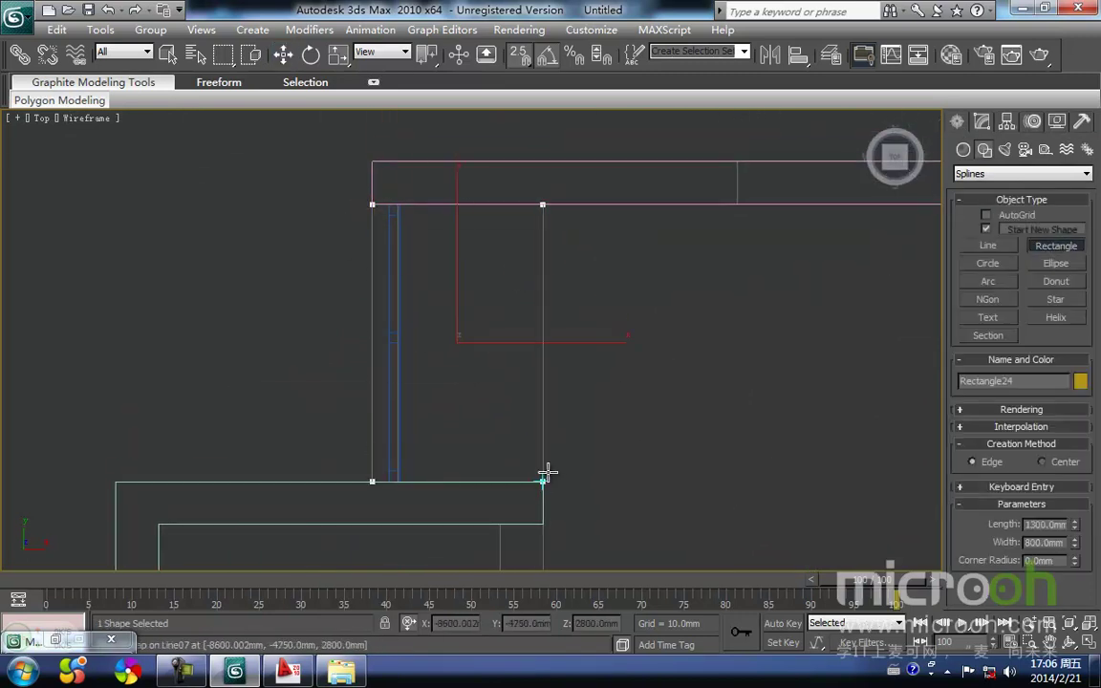
Step: Extrude the opening's rectangle by 150 mm to form the window slab
{"action": "left_click", "coordinate": [979, 124]}
{"action": "left_click", "coordinate": [1052, 194]}
{"action": "right_click", "coordinate": [1070, 437]}
{"action": "type", "text": "150"}
{"action": "key", "text": "Return"}
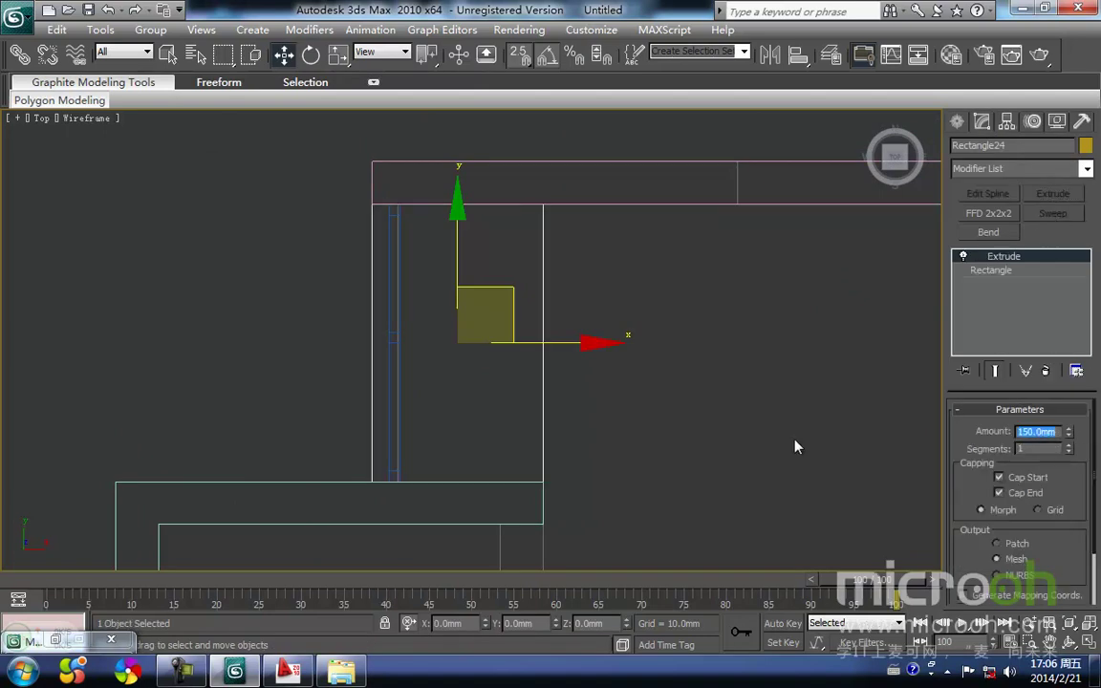
Step: Raise the slab in the front view until it lines up with the front bay window's lower slab
{"action": "left_click_drag", "start_coordinate": [601, 428], "coordinate": [497, 357]}
{"action": "middle_click_drag", "start_coordinate": [530, 315], "coordinate": [585, 262]}
{"action": "key", "text": "f"}
{"action": "key", "text": "z"}
{"action": "scroll", "coordinate": [472, 408], "scroll_direction": "down", "scroll_amount": 4}
{"action": "middle_click_drag", "start_coordinate": [472, 408], "coordinate": [476, 466]}
{"action": "scroll", "coordinate": [522, 392], "scroll_direction": "down", "scroll_amount": 1}
{"action": "scroll", "coordinate": [472, 430], "scroll_direction": "up", "scroll_amount": 1}
{"action": "scroll", "coordinate": [469, 362], "scroll_direction": "up", "scroll_amount": 2}
{"action": "middle_click_drag", "start_coordinate": [469, 362], "coordinate": [519, 280]}
{"action": "key", "text": "space"}
{"action": "key", "text": "F3"}
{"action": "key", "text": "F3"}
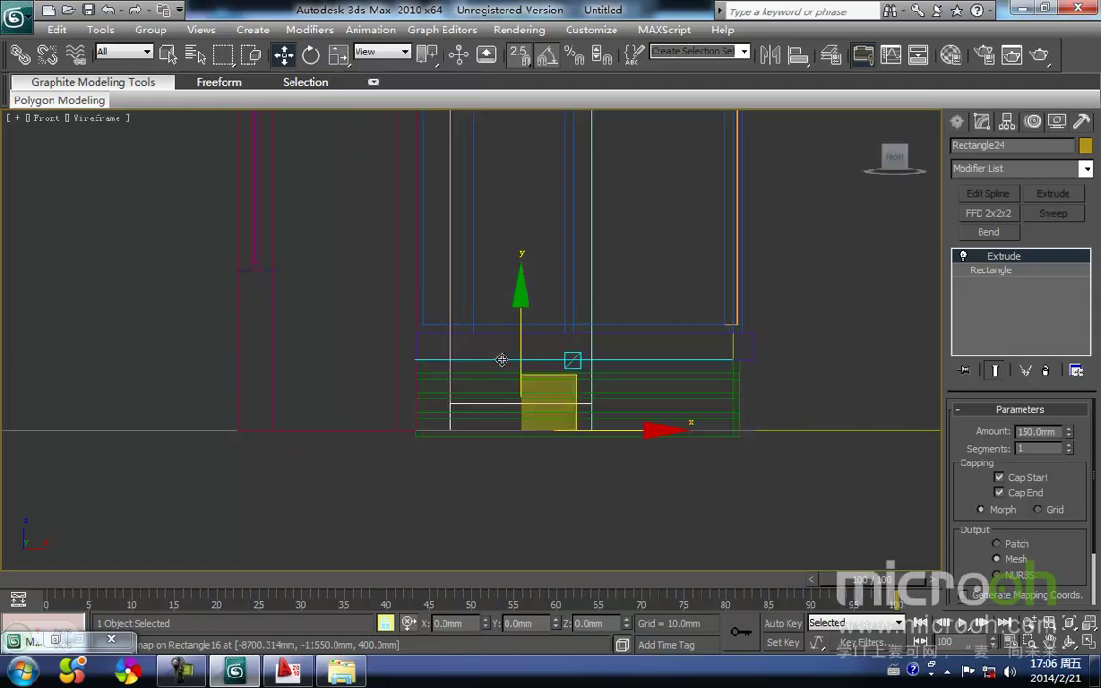
{"action": "scroll", "coordinate": [512, 329], "scroll_direction": "up", "scroll_amount": 5}
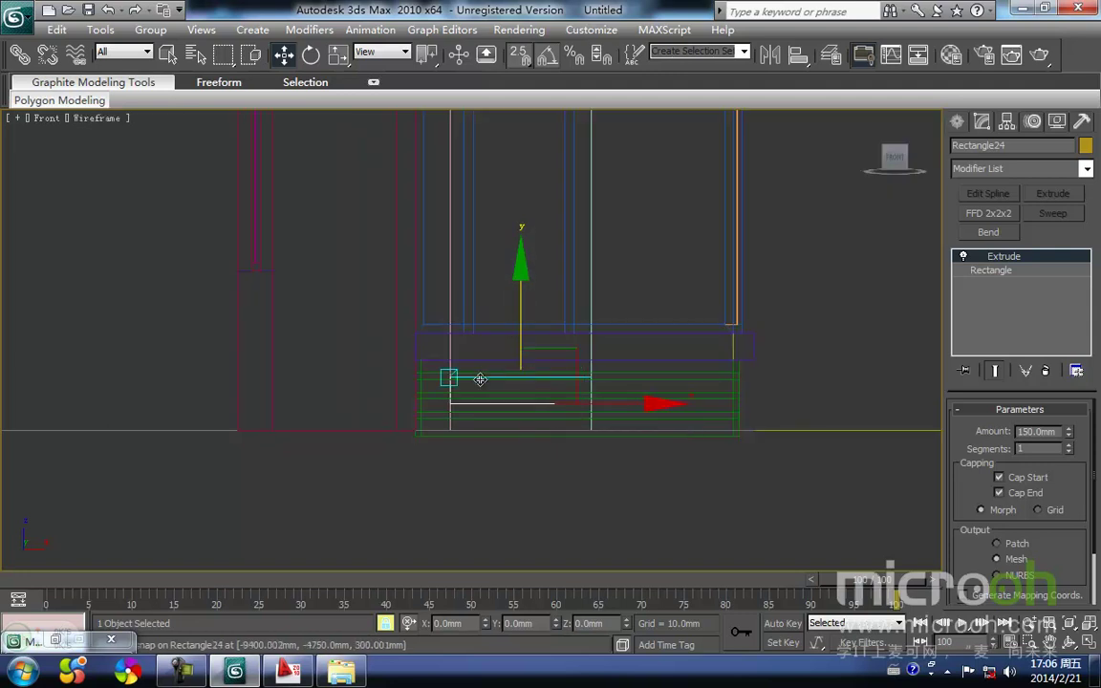
{"action": "left_click_drag", "start_coordinate": [436, 375], "coordinate": [384, 315]}
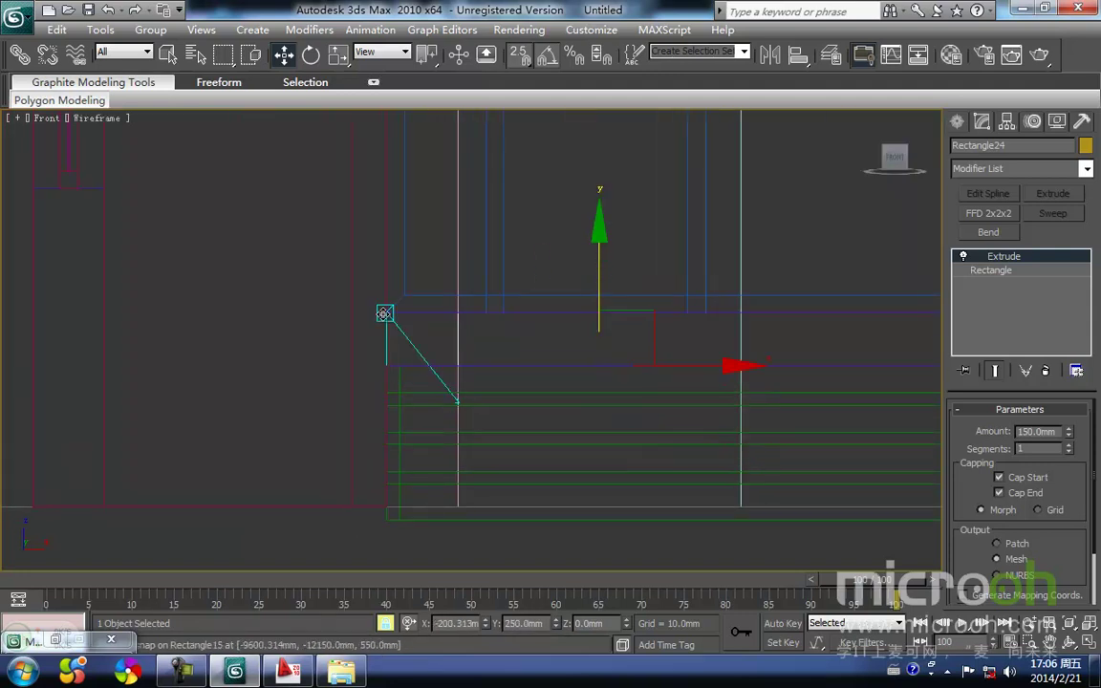
Step: Assign the white 墙体2 material to the raised window slab in the shaded orbit view
{"action": "scroll", "coordinate": [478, 342], "scroll_direction": "down", "scroll_amount": 3}
{"action": "key", "text": "F3"}
{"action": "mouse_move", "coordinate": [509, 376]}
{"action": "middle_mouse_down", "text": "alt"}
{"action": "mouse_move", "coordinate": [602, 421]}
{"action": "mouse_move", "coordinate": [725, 440]}
{"action": "middle_mouse_up", "text": "alt"}
{"action": "scroll", "coordinate": [817, 373], "scroll_direction": "up", "scroll_amount": 3}
{"action": "middle_click_drag", "start_coordinate": [820, 369], "coordinate": [504, 469]}
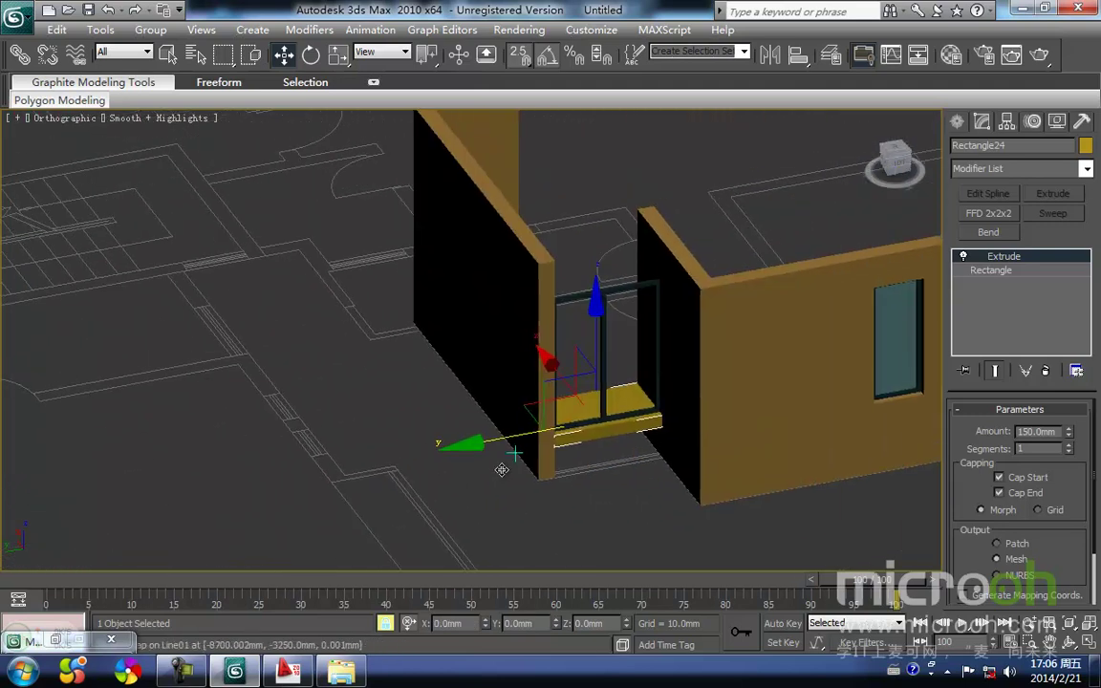
{"action": "key", "text": "m"}
{"action": "left_click", "coordinate": [908, 182]}
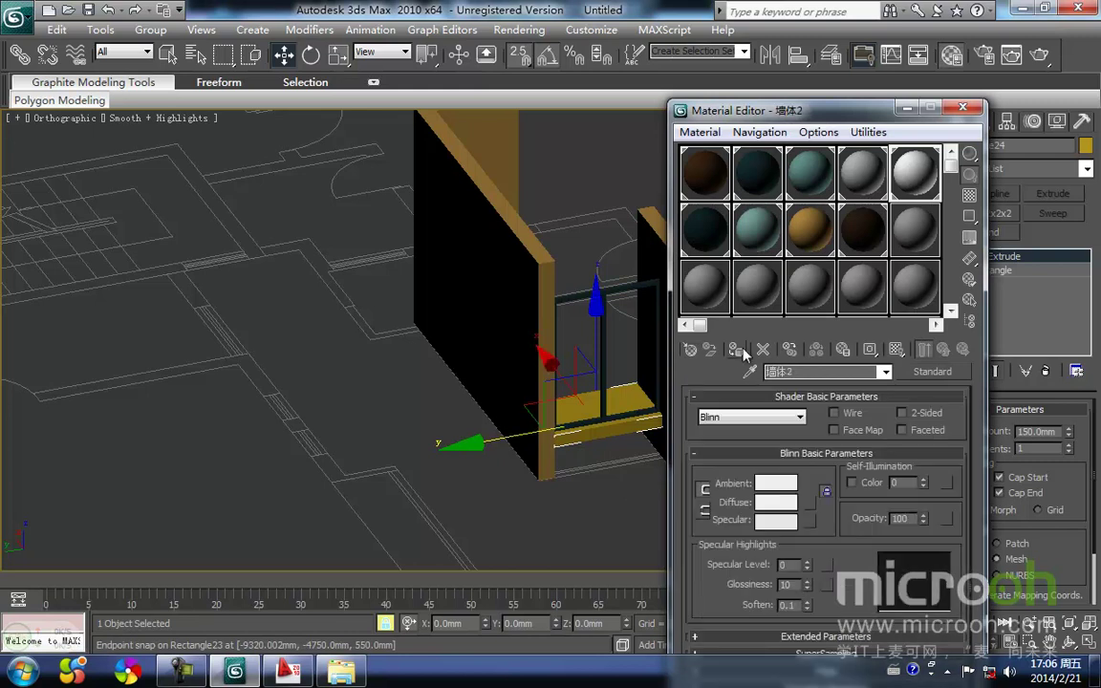
{"action": "left_click", "coordinate": [736, 351]}
{"action": "middle_click_drag", "start_coordinate": [580, 496], "coordinate": [464, 529]}
{"action": "left_click", "coordinate": [907, 108]}
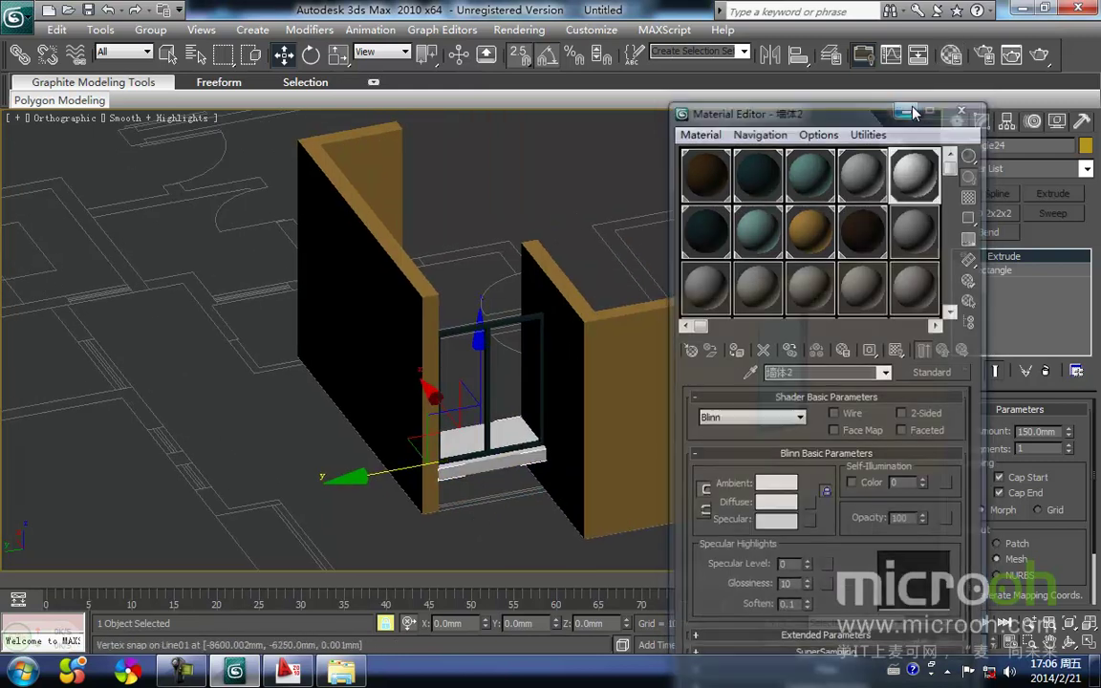
{"action": "middle_click_drag", "start_coordinate": [528, 397], "coordinate": [500, 436]}
{"action": "left_click", "coordinate": [476, 536]}
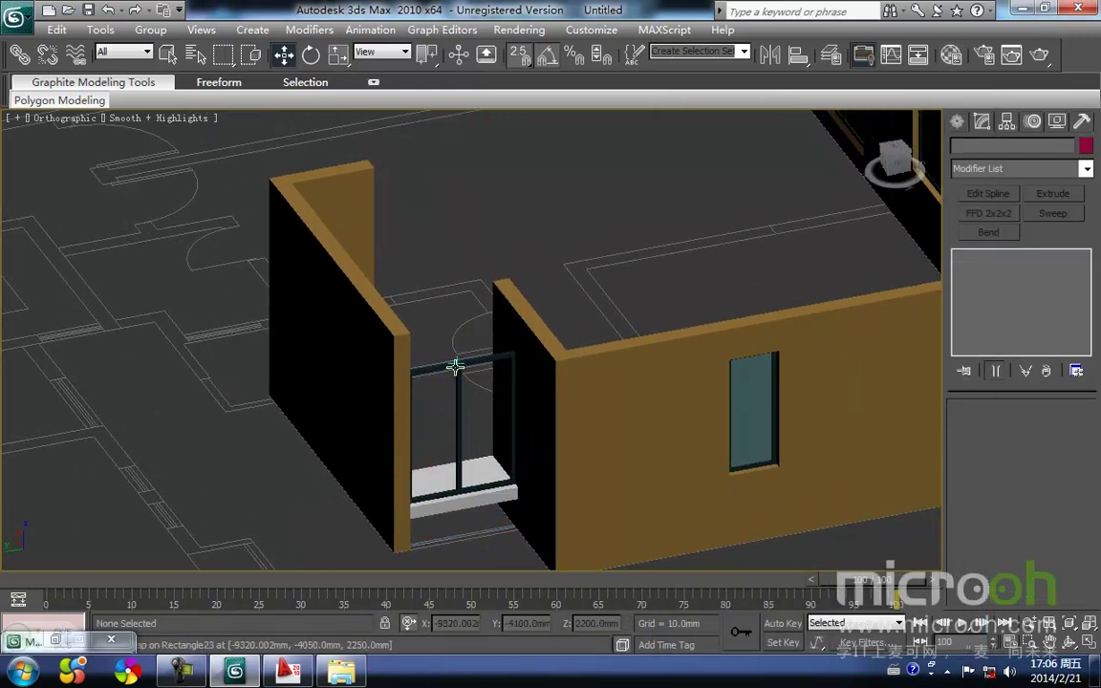
Step: Copy the window slab upward in the front view to the height of the front bay window's upper slab
{"action": "middle_click_drag", "start_coordinate": [459, 367], "coordinate": [465, 308]}
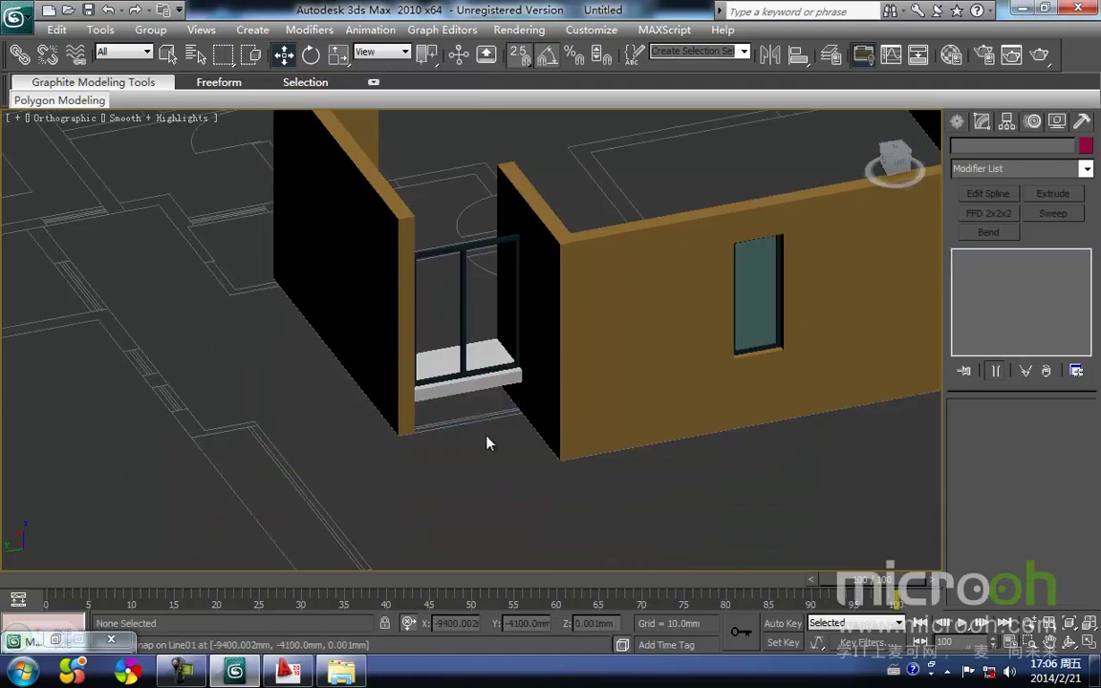
{"action": "left_click", "coordinate": [480, 379]}
{"action": "key", "text": "f"}
{"action": "scroll", "coordinate": [474, 381], "scroll_direction": "down", "scroll_amount": 5}
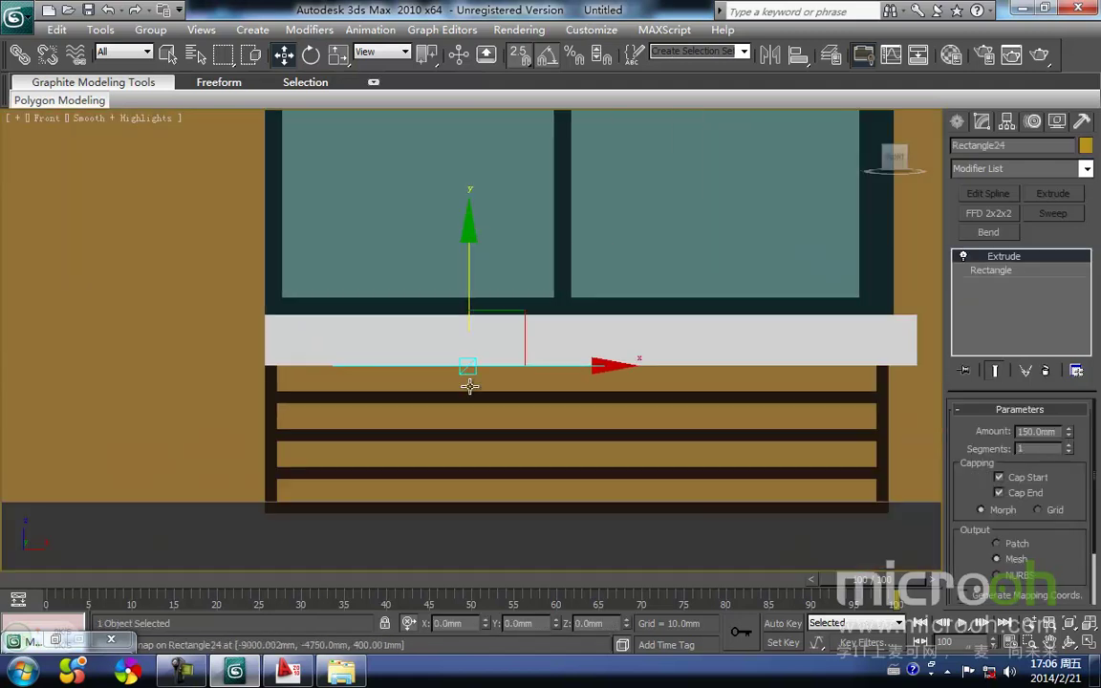
{"action": "scroll", "coordinate": [469, 385], "scroll_direction": "down", "scroll_amount": 1}
{"action": "scroll", "coordinate": [469, 385], "scroll_direction": "up", "scroll_amount": 2}
{"action": "key", "text": "F3"}
{"action": "middle_click_drag", "start_coordinate": [487, 352], "coordinate": [444, 472]}
{"action": "scroll", "coordinate": [444, 459], "scroll_direction": "down", "scroll_amount": 1}
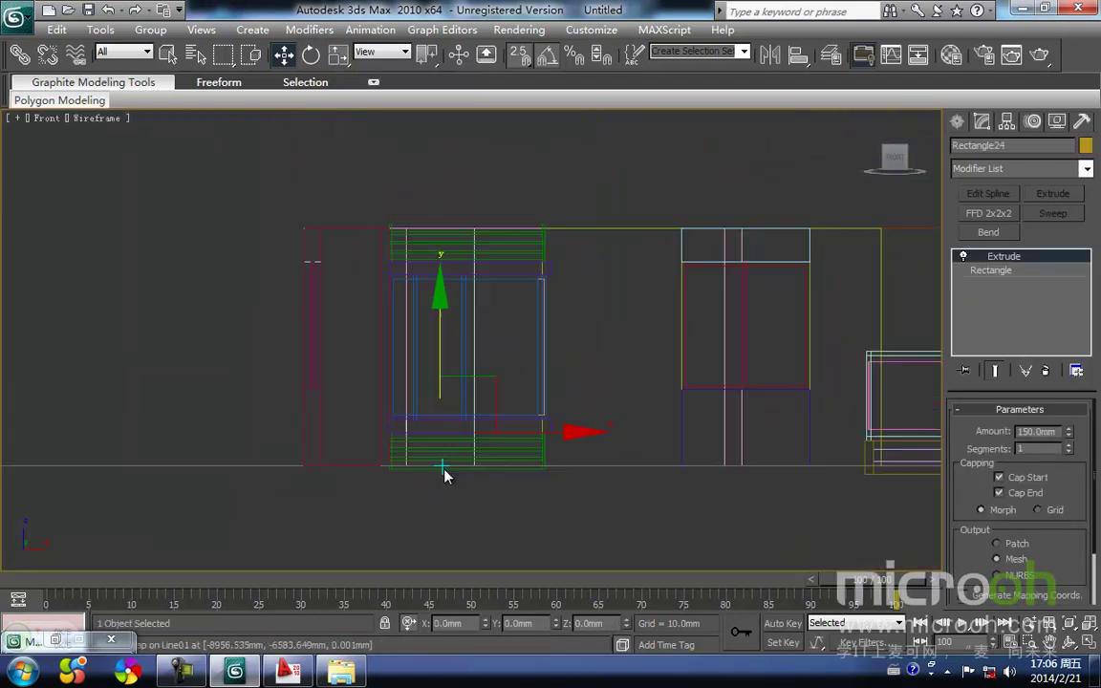
{"action": "key", "text": "F3"}
{"action": "key", "text": "F3"}
{"action": "middle_click_drag", "start_coordinate": [439, 329], "coordinate": [435, 358]}
{"action": "left_click_drag", "start_coordinate": [436, 359], "coordinate": [418, 229], "text": "shift"}
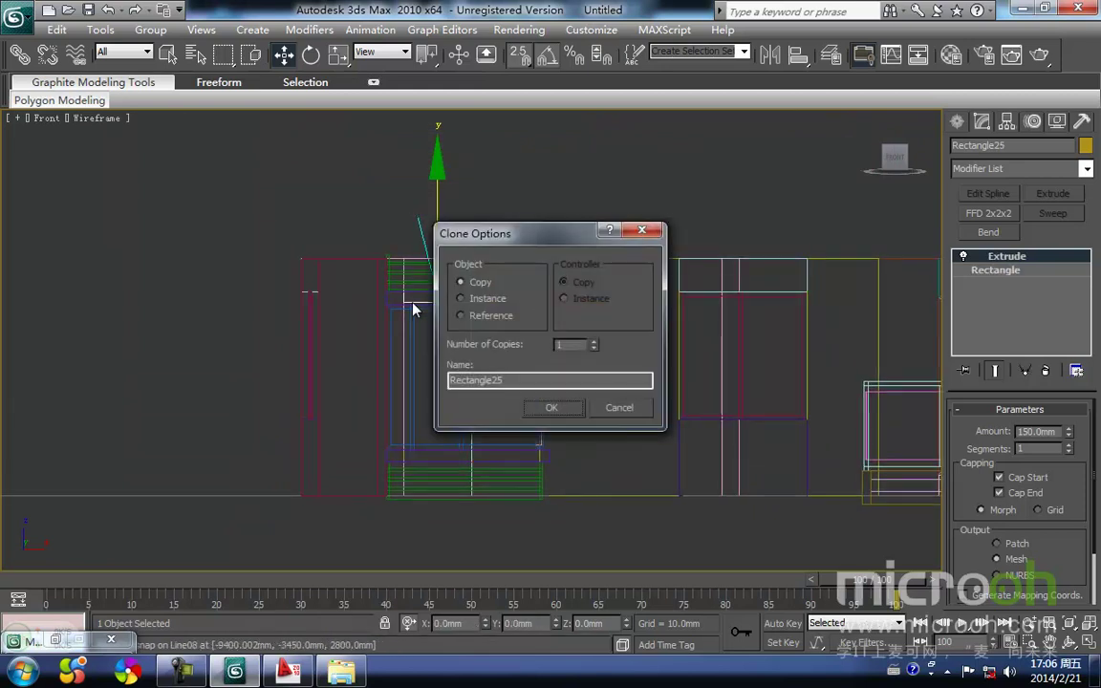
{"action": "key", "text": "Return"}
{"action": "scroll", "coordinate": [416, 334], "scroll_direction": "up", "scroll_amount": 4}
{"action": "middle_click_drag", "start_coordinate": [452, 326], "coordinate": [488, 340]}
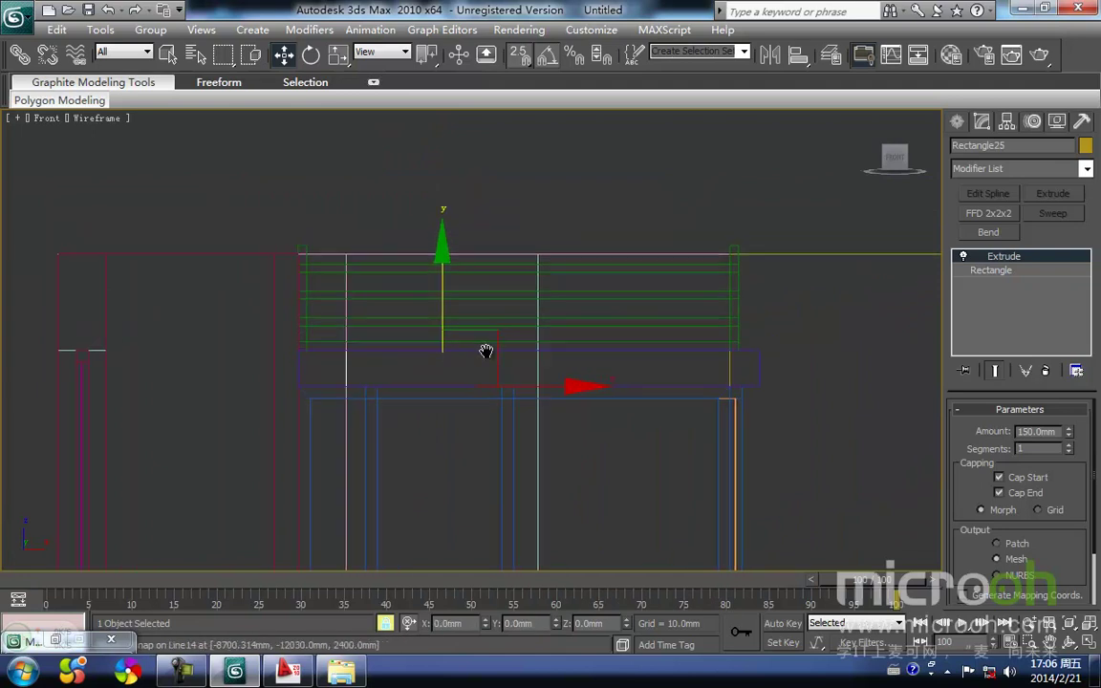
Step: Return to the top view around the window opening and clear the selection of the copied slab
{"action": "key", "text": "t"}
{"action": "key", "text": "z"}
{"action": "scroll", "coordinate": [478, 357], "scroll_direction": "down", "scroll_amount": 3}
{"action": "key", "text": "space"}
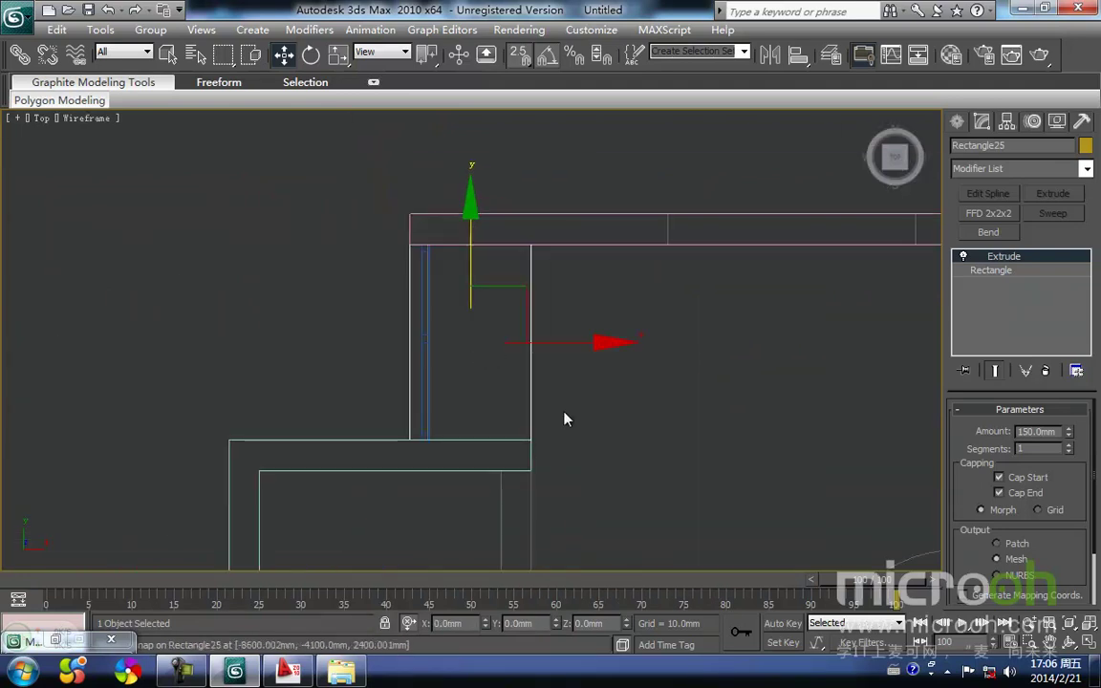
{"action": "left_click", "coordinate": [569, 381]}
{"action": "middle_click_drag", "start_coordinate": [570, 381], "coordinate": [538, 395]}
{"action": "scroll", "coordinate": [540, 396], "scroll_direction": "down", "scroll_amount": 1}
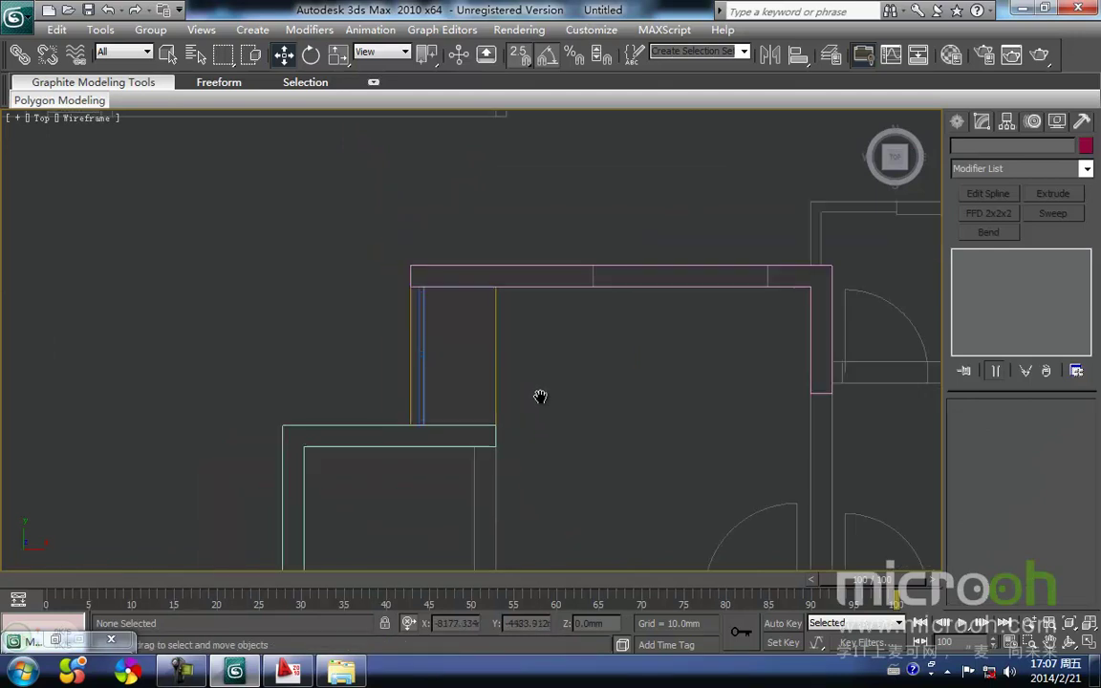
Step: Examine the side window's slabs in the shaded orbit view and return to the wireframe top view
{"action": "scroll", "coordinate": [540, 400], "scroll_direction": "down", "scroll_amount": 1}
{"action": "scroll", "coordinate": [542, 398], "scroll_direction": "down", "scroll_amount": 1}
{"action": "scroll", "coordinate": [541, 400], "scroll_direction": "up", "scroll_amount": 5}
{"action": "mouse_move", "coordinate": [540, 398]}
{"action": "middle_mouse_down", "text": "alt"}
{"action": "mouse_move", "coordinate": [628, 341]}
{"action": "mouse_move", "coordinate": [747, 293]}
{"action": "mouse_move", "coordinate": [718, 297]}
{"action": "middle_mouse_up", "text": "alt"}
{"action": "key", "text": "F3"}
{"action": "middle_click_drag", "start_coordinate": [580, 399], "coordinate": [545, 417], "text": "alt"}
{"action": "key", "text": "t"}
{"action": "middle_click_drag", "start_coordinate": [456, 394], "coordinate": [575, 289]}
{"action": "scroll", "coordinate": [420, 238], "scroll_direction": "up", "scroll_amount": 5}
{"action": "middle_click_drag", "start_coordinate": [457, 231], "coordinate": [453, 392]}
{"action": "key", "text": "F3"}
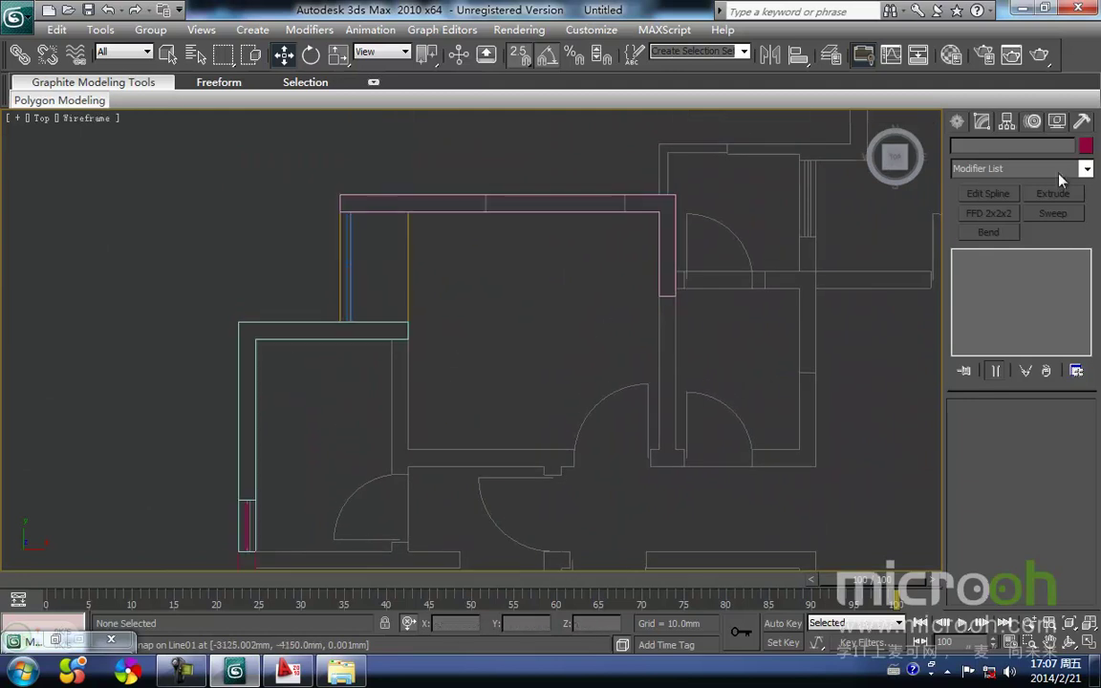
Step: Draw a 1300 by 200 mm rectangle across the inner side of the side window opening in the top view
{"action": "left_click", "coordinate": [957, 121]}
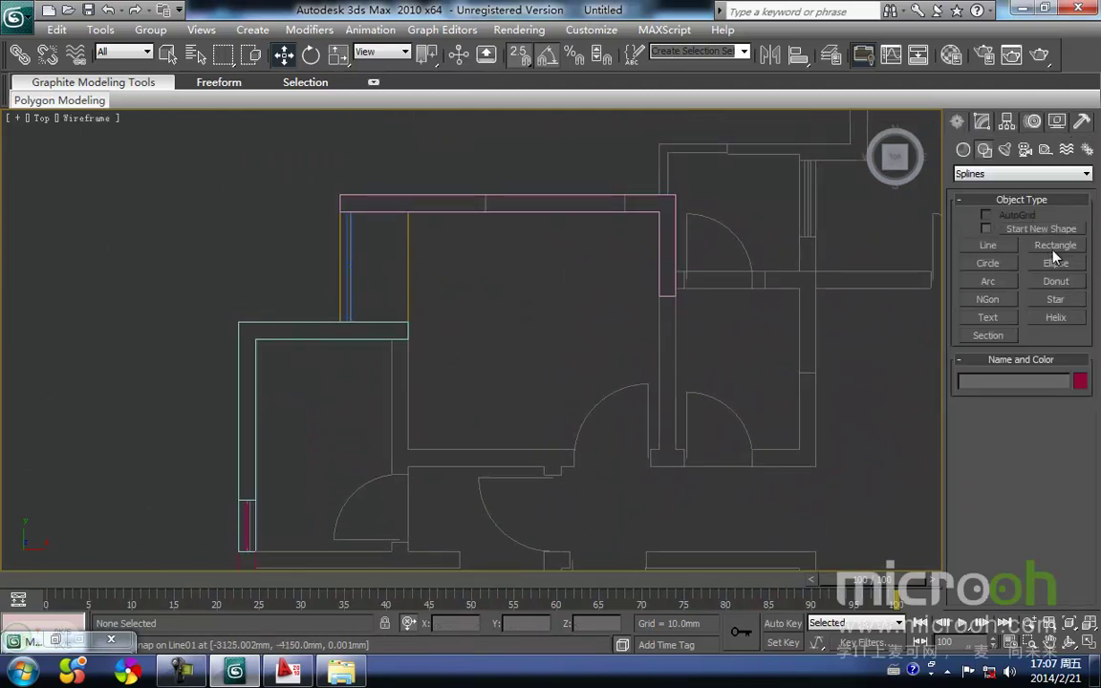
{"action": "left_click", "coordinate": [1051, 249]}
{"action": "scroll", "coordinate": [459, 375], "scroll_direction": "up", "scroll_amount": 3}
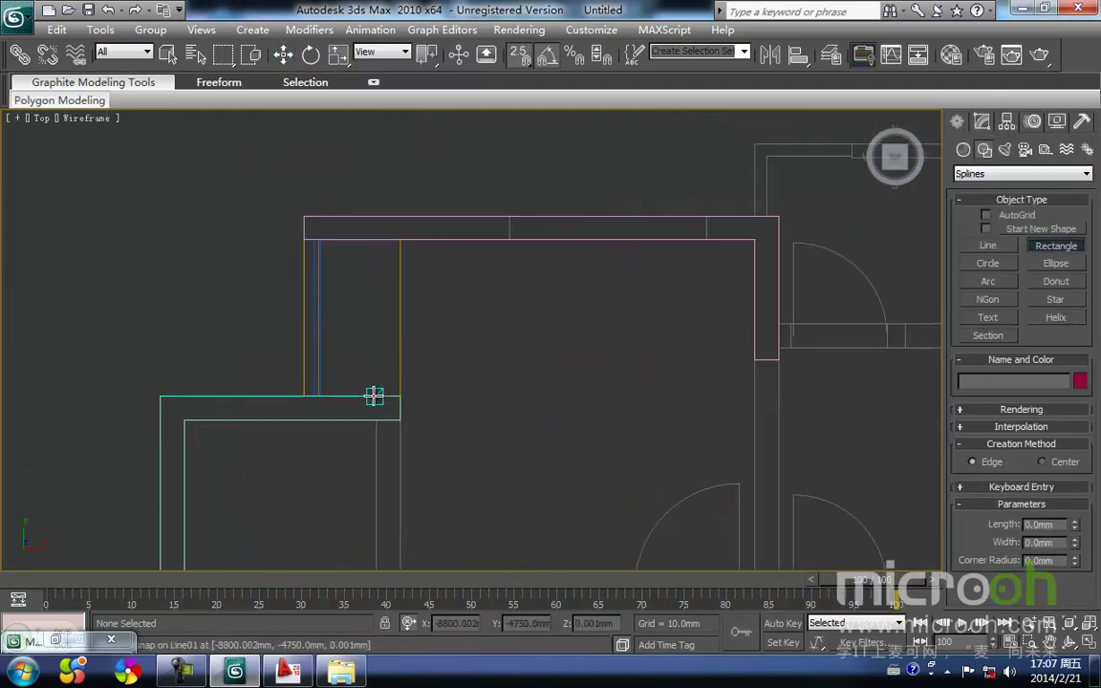
{"action": "left_click_drag", "start_coordinate": [376, 395], "coordinate": [400, 239]}
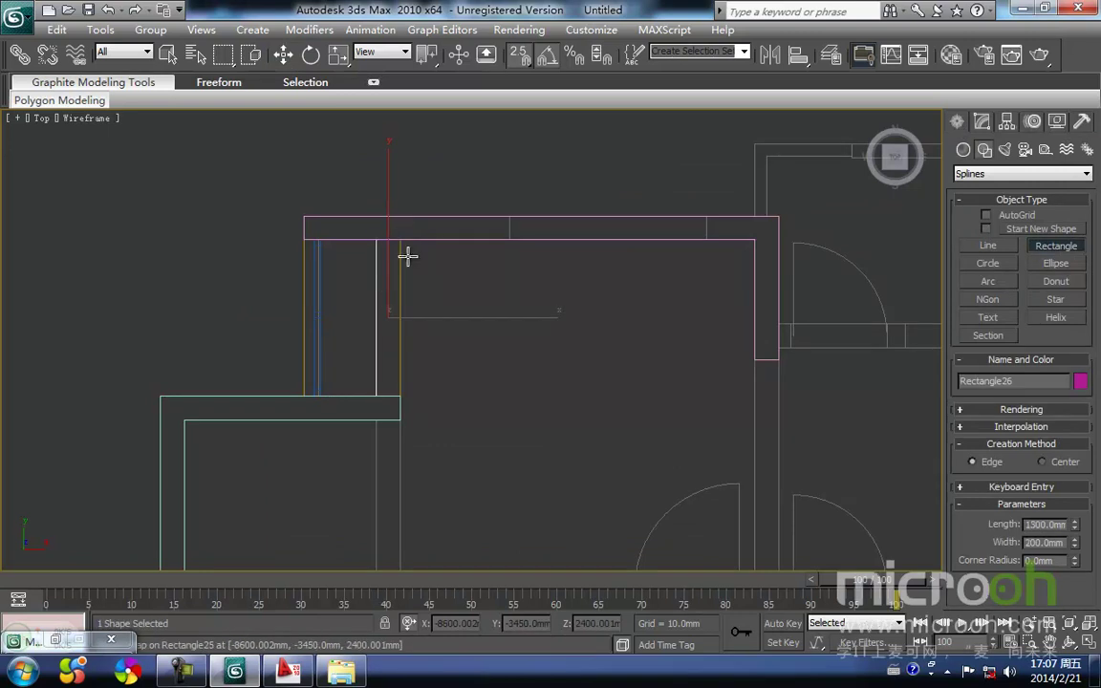
Step: Extrude the rectangle in the window opening by 400 mm as a low wall
{"action": "left_click", "coordinate": [982, 122]}
{"action": "left_click", "coordinate": [1051, 194]}
{"action": "middle_click_drag", "start_coordinate": [596, 336], "coordinate": [518, 498]}
{"action": "key", "text": "f"}
{"action": "scroll", "coordinate": [474, 392], "scroll_direction": "down", "scroll_amount": 5}
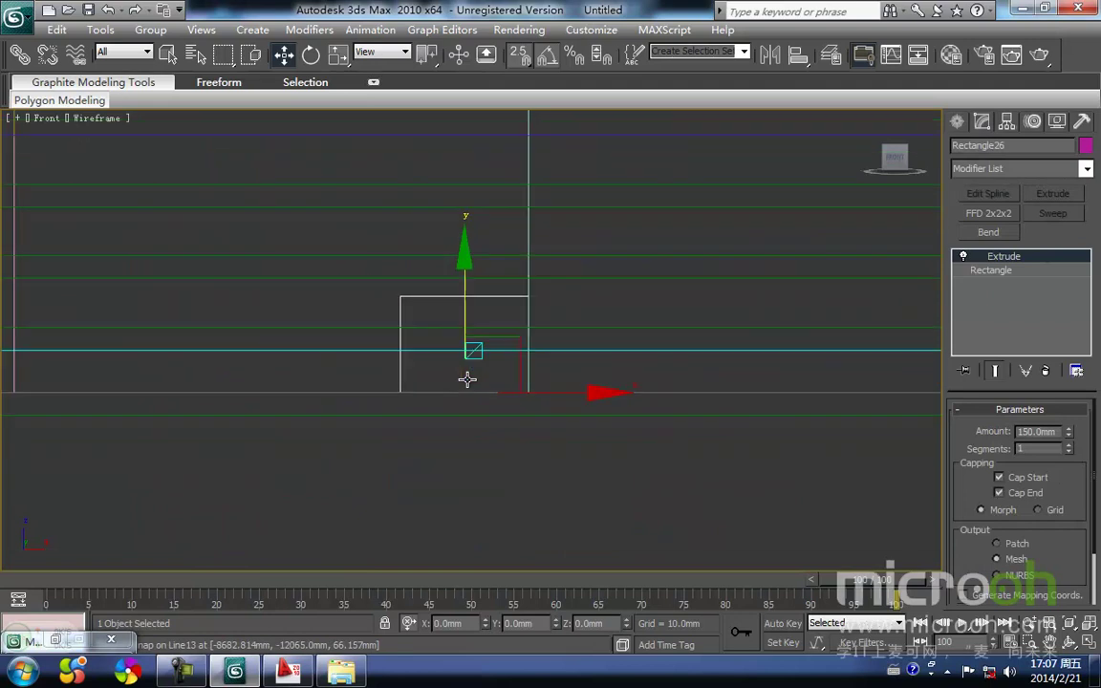
{"action": "key", "text": "l"}
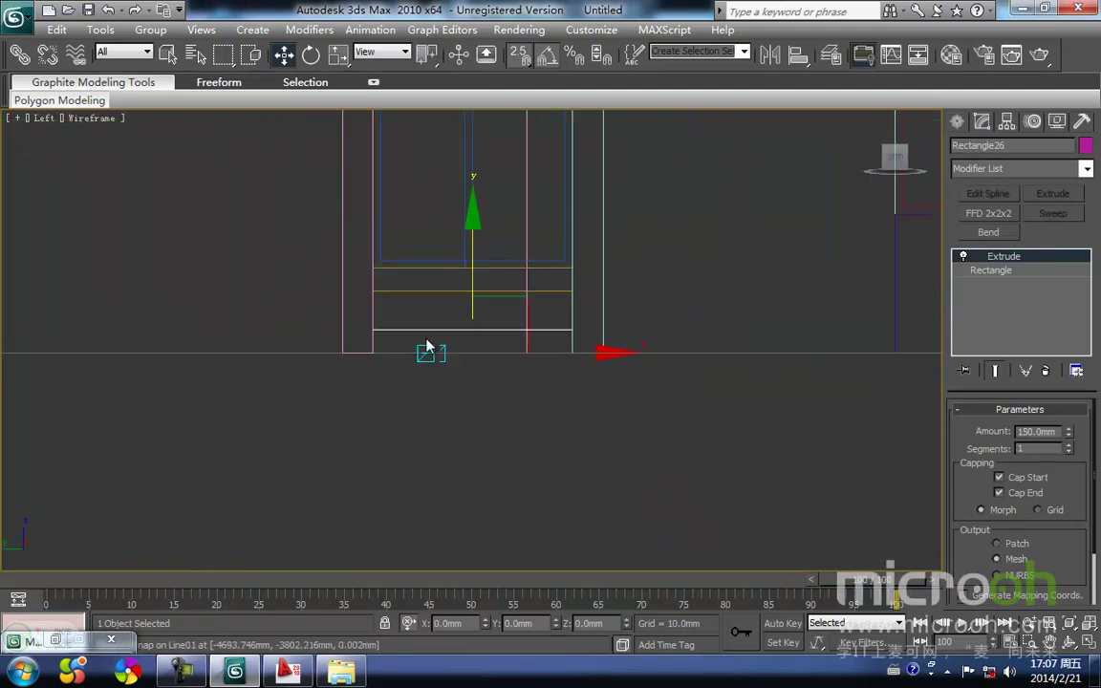
{"action": "scroll", "coordinate": [467, 360], "scroll_direction": "up", "scroll_amount": 3}
{"action": "middle_click_drag", "start_coordinate": [467, 366], "coordinate": [463, 448]}
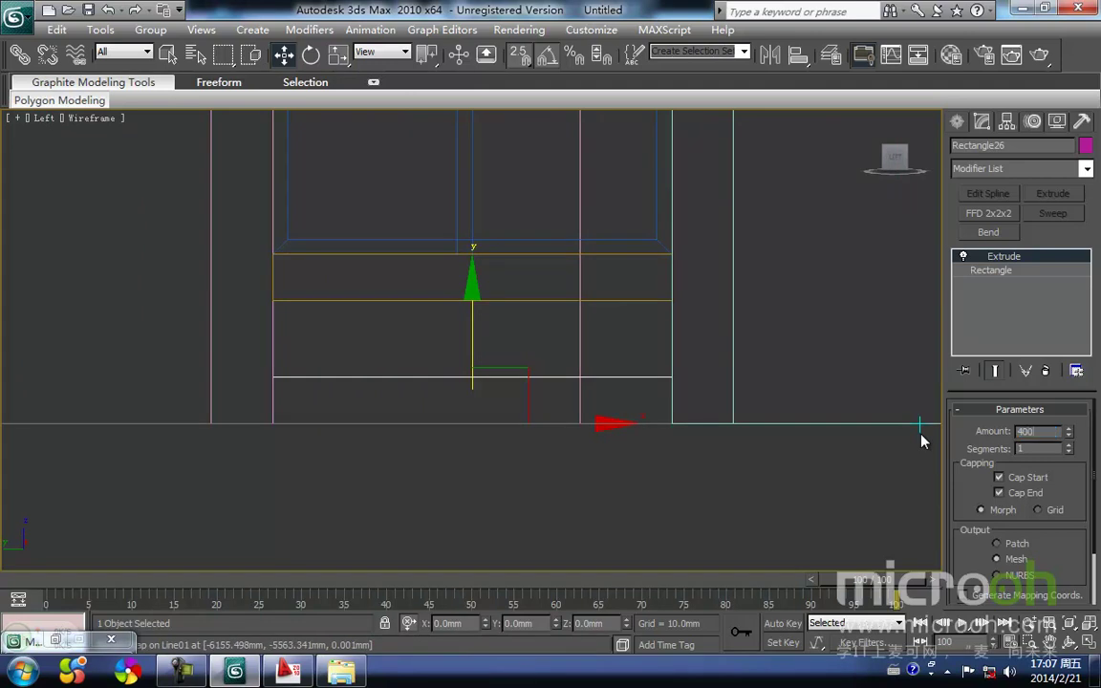
{"action": "scroll", "coordinate": [452, 383], "scroll_direction": "down", "scroll_amount": 4}
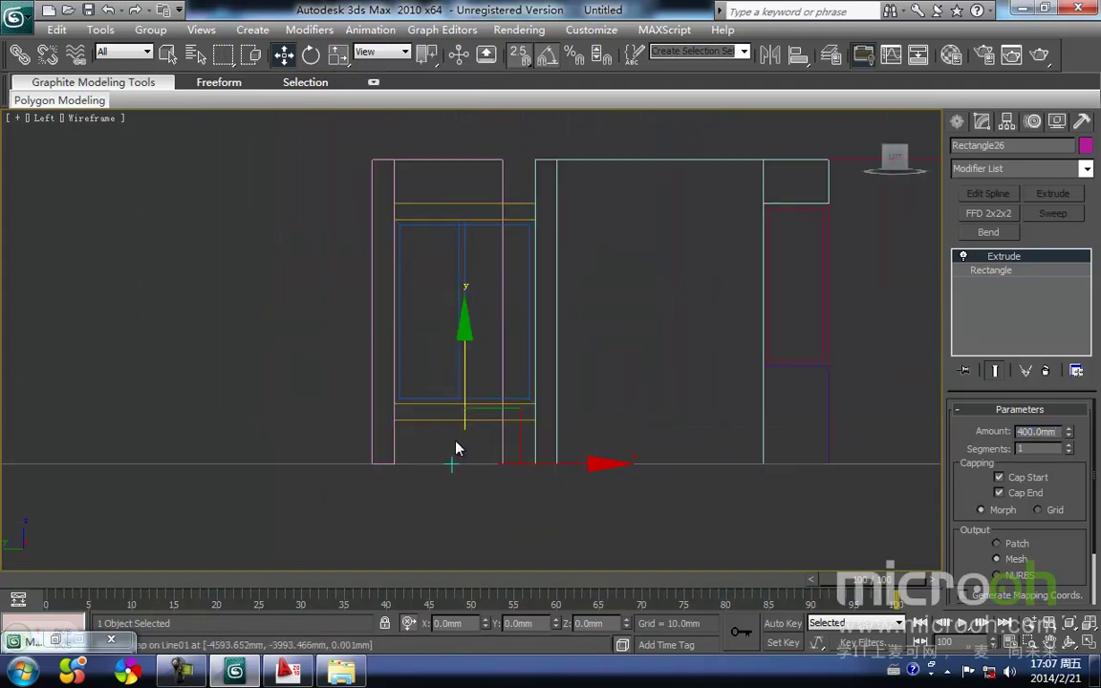
Step: Copy the 400 mm low wall upward in the left view to the window frame's top edge, behind the upper slab
{"action": "mouse_move", "coordinate": [471, 380]}
{"action": "left_mouse_down", "text": "shift"}
{"action": "mouse_move", "coordinate": [459, 182]}
{"action": "mouse_move", "coordinate": [504, 184]}
{"action": "left_mouse_up", "text": "shift"}
{"action": "key", "text": "Return"}
{"action": "middle_click_drag", "start_coordinate": [504, 183], "coordinate": [487, 234]}
{"action": "key", "text": "F3"}
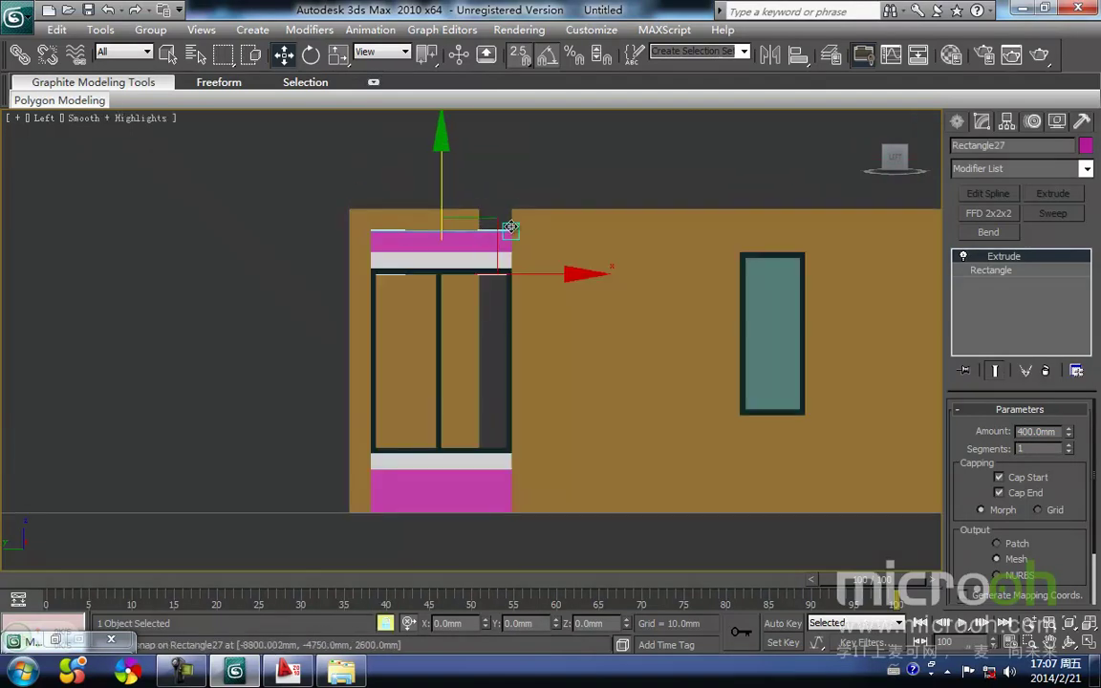
Step: Assign the 墙体3 material to both low walls at the side window
{"action": "scroll", "coordinate": [492, 245], "scroll_direction": "down", "scroll_amount": 3}
{"action": "middle_click_drag", "start_coordinate": [524, 297], "coordinate": [649, 91], "text": "alt"}
{"action": "middle_click_drag", "start_coordinate": [490, 329], "coordinate": [565, 223]}
{"action": "left_click", "coordinate": [635, 328]}
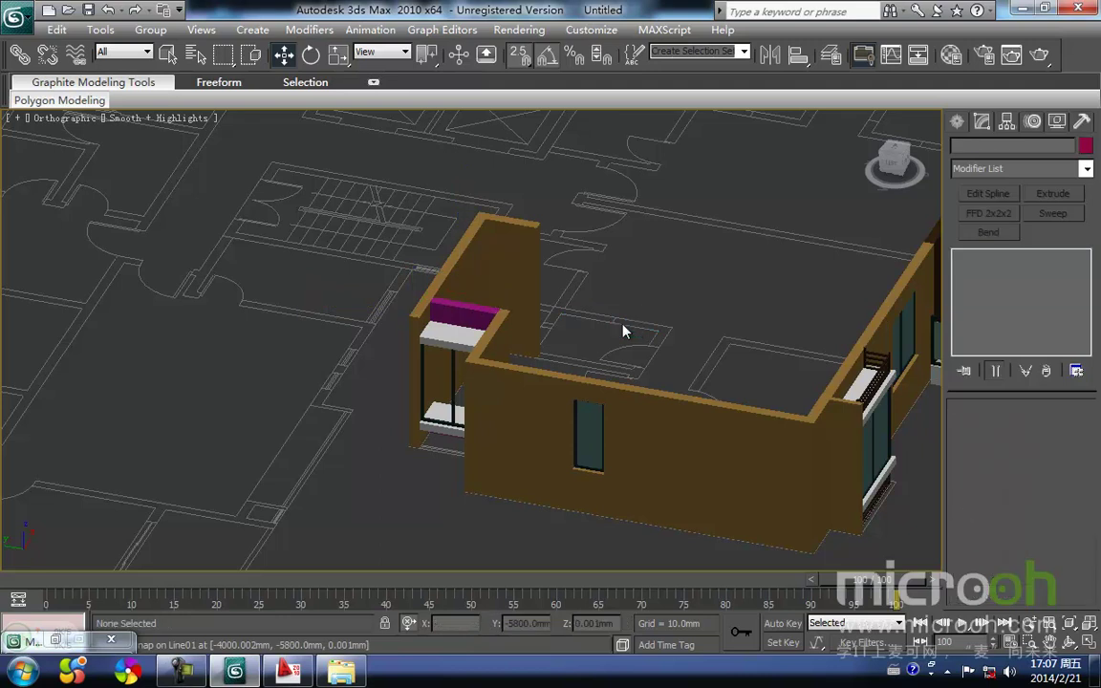
{"action": "left_click", "coordinate": [467, 315]}
{"action": "middle_click_drag", "start_coordinate": [467, 467], "coordinate": [449, 444], "text": "alt"}
{"action": "left_click", "coordinate": [453, 451], "text": "ctrl"}
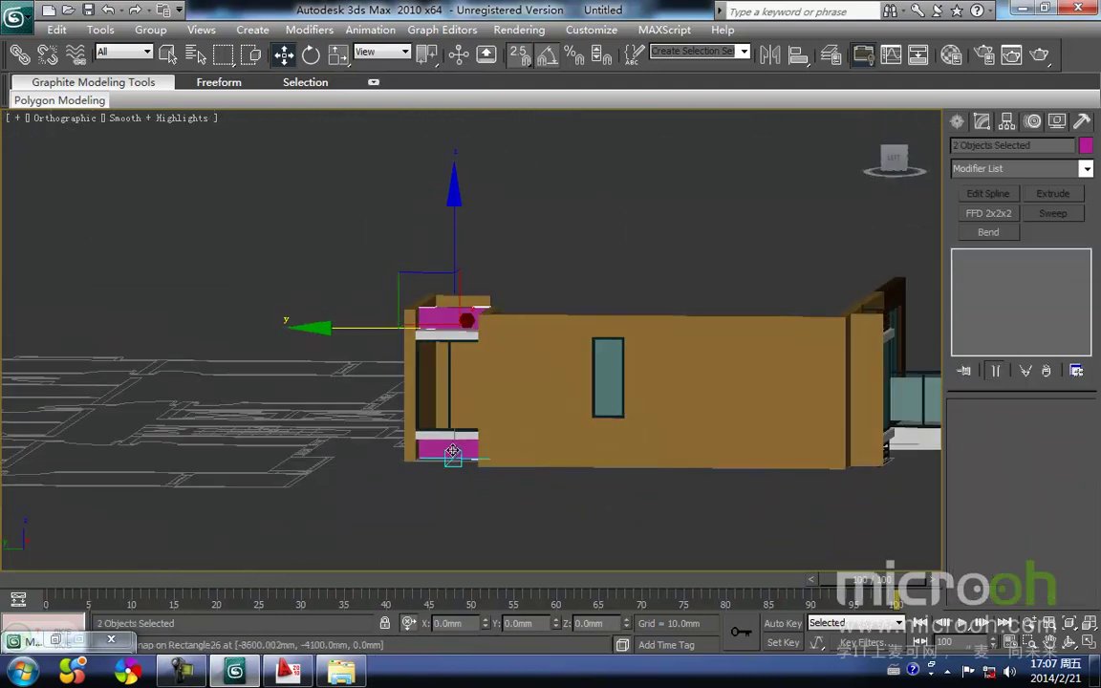
{"action": "key", "text": "m"}
{"action": "left_click", "coordinate": [807, 228]}
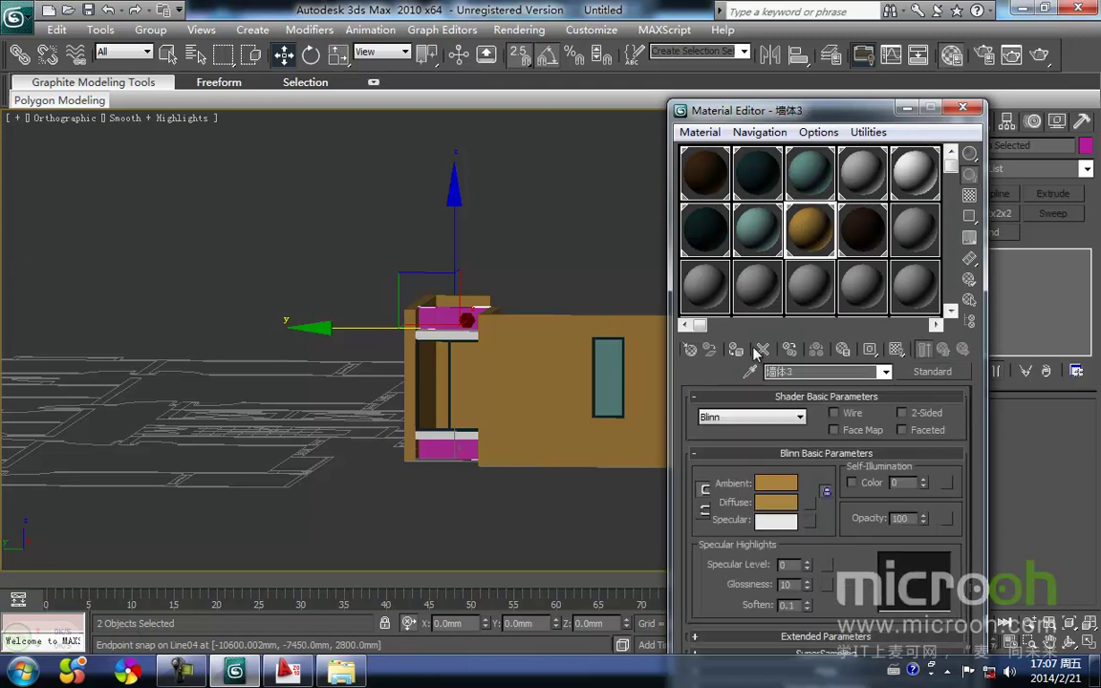
{"action": "left_click", "coordinate": [483, 529]}
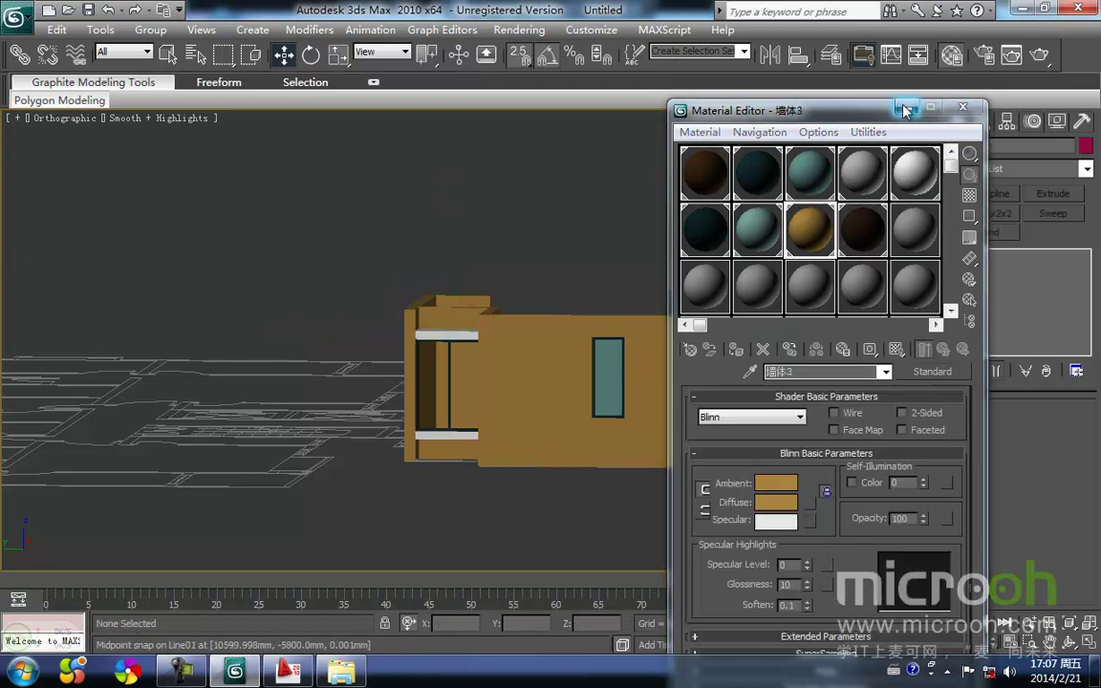
{"action": "left_click", "coordinate": [902, 109]}
Step: Copy the front bay window's upper railing to the side window area in the top view
{"action": "mouse_move", "coordinate": [570, 393]}
{"action": "middle_mouse_down", "text": "alt"}
{"action": "mouse_move", "coordinate": [572, 375]}
{"action": "mouse_move", "coordinate": [559, 403]}
{"action": "mouse_move", "coordinate": [503, 444]}
{"action": "mouse_move", "coordinate": [379, 438]}
{"action": "mouse_move", "coordinate": [383, 447]}
{"action": "middle_mouse_up", "text": "alt"}
{"action": "scroll", "coordinate": [648, 470], "scroll_direction": "up", "scroll_amount": 6}
{"action": "middle_click_drag", "start_coordinate": [649, 470], "coordinate": [459, 423]}
{"action": "left_click", "coordinate": [467, 442]}
{"action": "key", "text": "F3"}
{"action": "scroll", "coordinate": [457, 425], "scroll_direction": "down", "scroll_amount": 2}
{"action": "key", "text": "t"}
{"action": "key", "text": "z"}
{"action": "scroll", "coordinate": [457, 396], "scroll_direction": "down", "scroll_amount": 5}
{"action": "scroll", "coordinate": [427, 379], "scroll_direction": "down", "scroll_amount": 2}
{"action": "middle_click_drag", "start_coordinate": [427, 379], "coordinate": [410, 510]}
{"action": "key", "text": "space"}
{"action": "left_click_drag", "start_coordinate": [404, 478], "coordinate": [326, 151], "text": "shift"}
{"action": "key", "text": "Return"}
Step: Rotate the copied railing along the side window and snap its end to the wall edge at the opening
{"action": "mouse_move", "coordinate": [330, 169]}
{"action": "middle_mouse_down"}
{"action": "mouse_move", "coordinate": [349, 167]}
{"action": "mouse_move", "coordinate": [357, 430]}
{"action": "mouse_move", "coordinate": [468, 435]}
{"action": "middle_mouse_up"}
{"action": "left_click_drag", "start_coordinate": [300, 437], "coordinate": [366, 260]}
{"action": "middle_click_drag", "start_coordinate": [366, 260], "coordinate": [325, 344]}
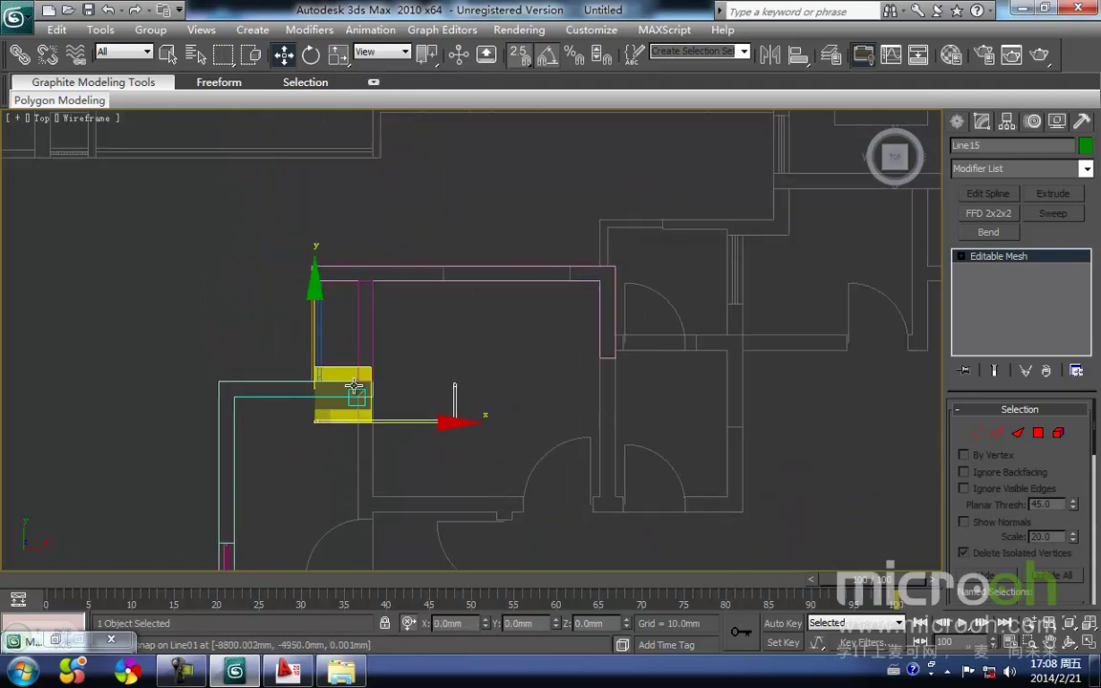
{"action": "key", "text": "e"}
{"action": "left_click_drag", "start_coordinate": [432, 468], "coordinate": [430, 479]}
{"action": "key", "text": "w"}
{"action": "left_click_drag", "start_coordinate": [373, 390], "coordinate": [415, 351]}
{"action": "scroll", "coordinate": [314, 342], "scroll_direction": "up", "scroll_amount": 4}
{"action": "left_click_drag", "start_coordinate": [344, 509], "coordinate": [274, 317]}
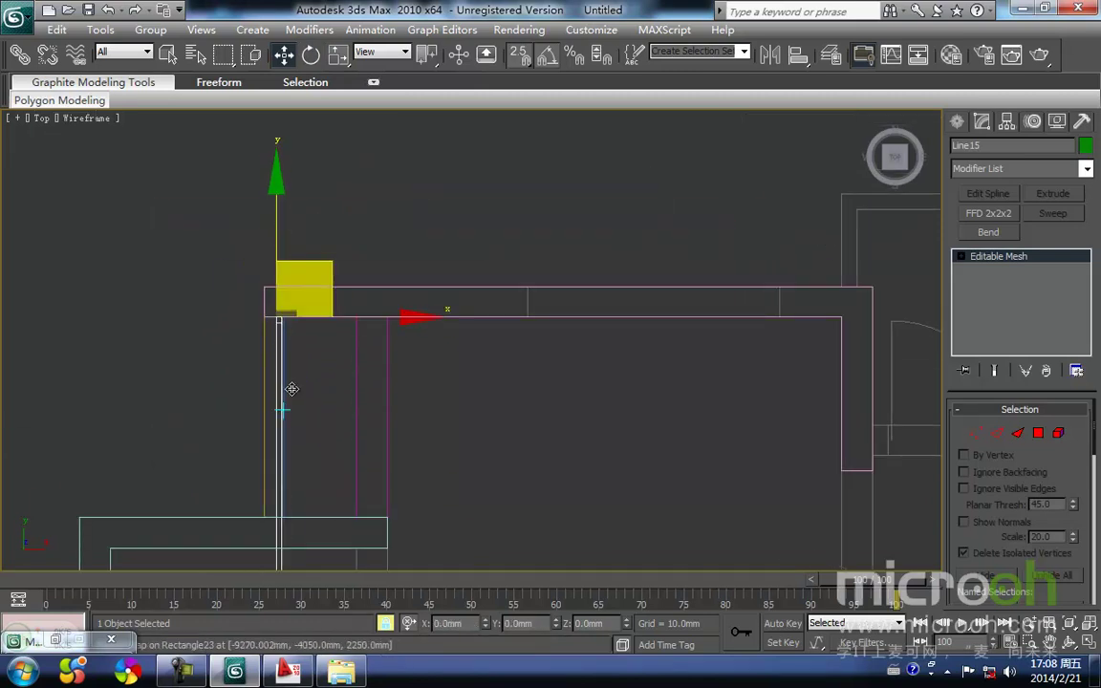
Step: Delete the faces of the railing's short return section in the top view
{"action": "middle_click_drag", "start_coordinate": [289, 388], "coordinate": [332, 236]}
{"action": "scroll", "coordinate": [332, 236], "scroll_direction": "down", "scroll_amount": 2}
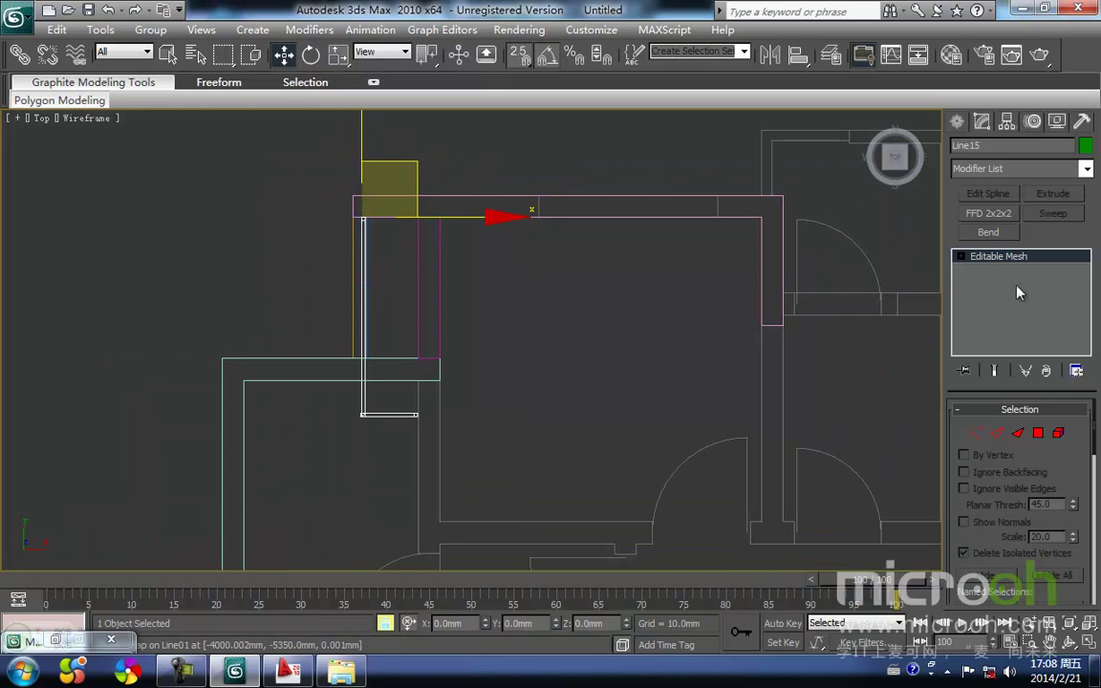
{"action": "left_click", "coordinate": [1016, 435]}
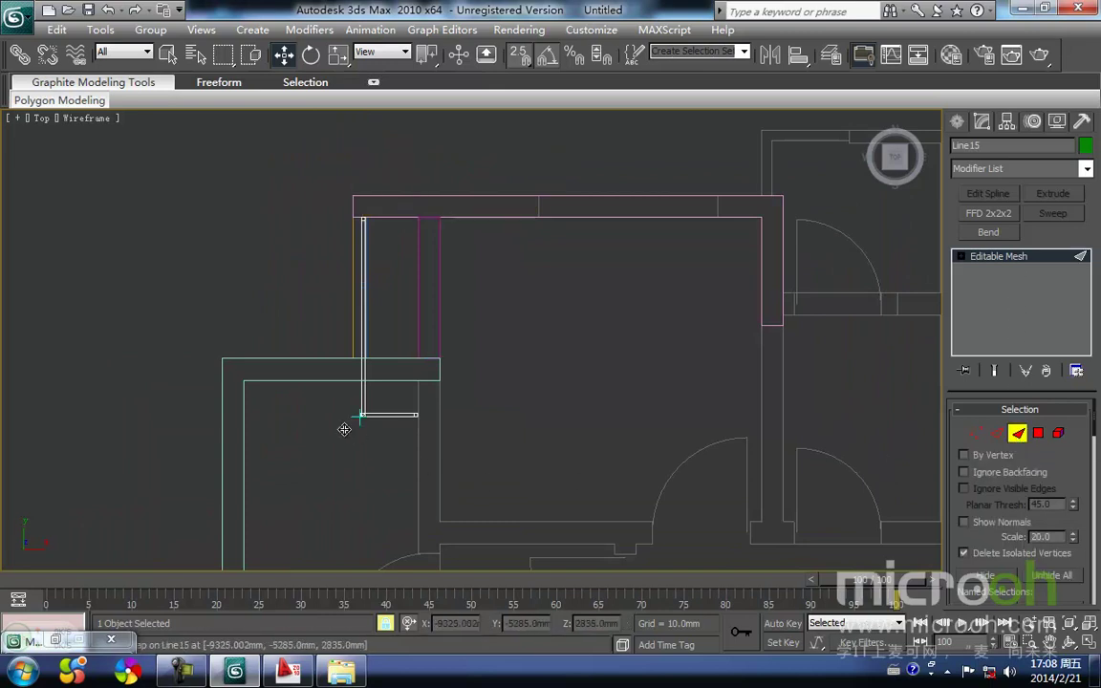
{"action": "scroll", "coordinate": [411, 406], "scroll_direction": "up", "scroll_amount": 4}
{"action": "left_click_drag", "start_coordinate": [378, 422], "coordinate": [379, 420]}
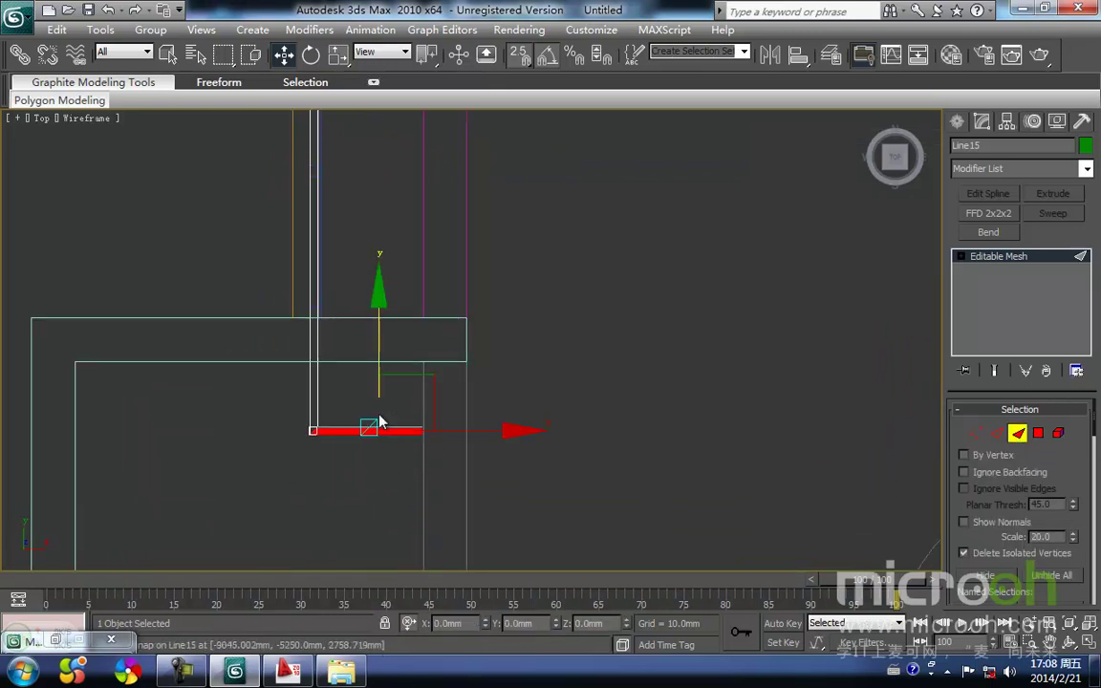
{"action": "key", "text": "Delete"}
Step: Move the vertices at the railing's overlong end back to the wall face so it fits the window opening
{"action": "middle_click_drag", "start_coordinate": [339, 433], "coordinate": [417, 381]}
{"action": "scroll", "coordinate": [395, 409], "scroll_direction": "up", "scroll_amount": 6}
{"action": "middle_click_drag", "start_coordinate": [331, 457], "coordinate": [376, 443]}
{"action": "key", "text": "1"}
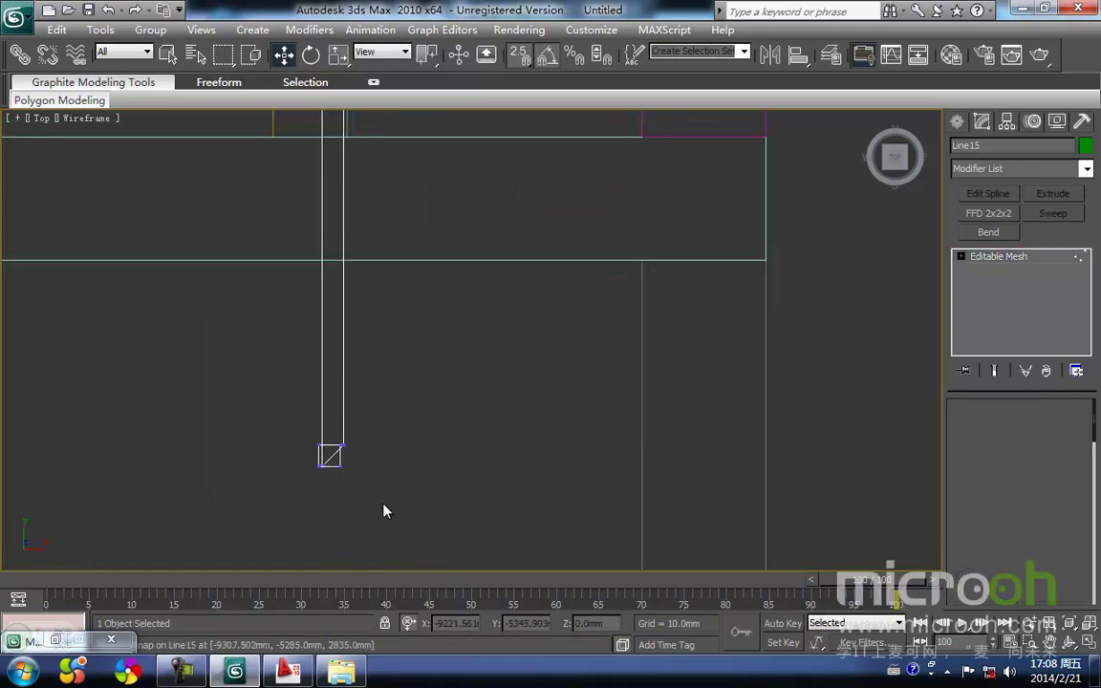
{"action": "scroll", "coordinate": [290, 386], "scroll_direction": "down", "scroll_amount": 3}
{"action": "mouse_move", "coordinate": [400, 369]}
{"action": "left_mouse_down"}
{"action": "mouse_move", "coordinate": [395, 299]}
{"action": "mouse_move", "coordinate": [377, 275]}
{"action": "left_mouse_up"}
Step: Copy the fitted railing down to the window's lower slab in the left view
{"action": "key", "text": "F3"}
{"action": "mouse_move", "coordinate": [408, 295]}
{"action": "middle_mouse_down"}
{"action": "mouse_move", "coordinate": [366, 370]}
{"action": "mouse_move", "coordinate": [644, 266]}
{"action": "mouse_move", "coordinate": [398, 418]}
{"action": "middle_mouse_up"}
{"action": "scroll", "coordinate": [376, 369], "scroll_direction": "down", "scroll_amount": 5}
{"action": "scroll", "coordinate": [408, 390], "scroll_direction": "down", "scroll_amount": 2}
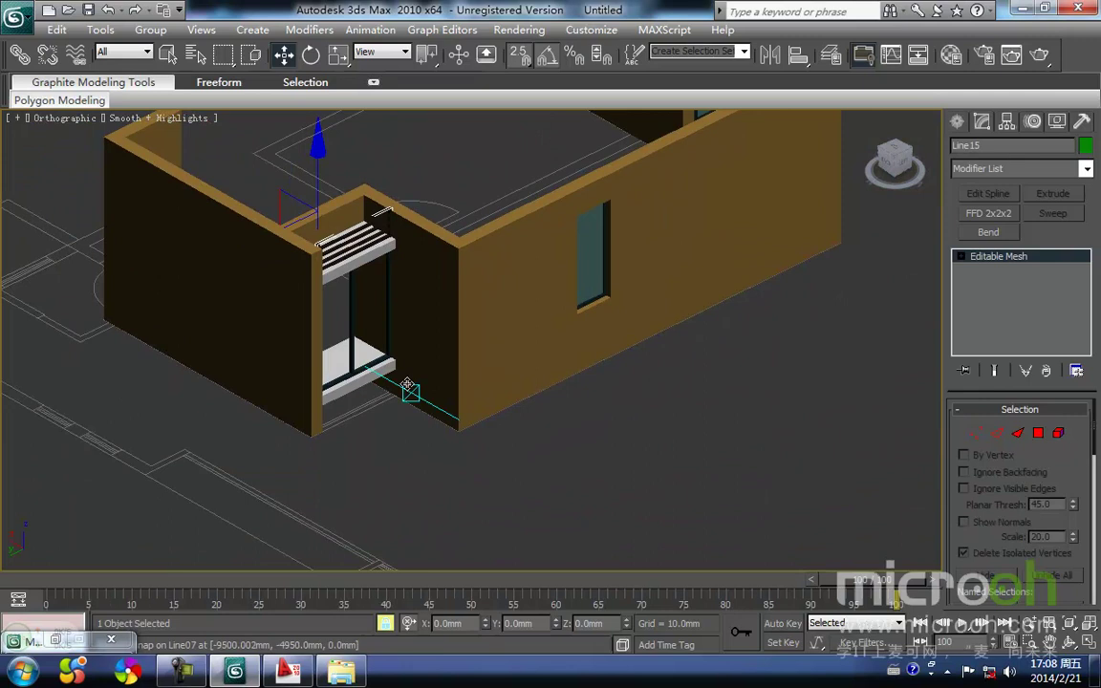
{"action": "key", "text": "l"}
{"action": "key", "text": "z"}
{"action": "scroll", "coordinate": [426, 335], "scroll_direction": "down", "scroll_amount": 6}
{"action": "middle_click_drag", "start_coordinate": [388, 425], "coordinate": [446, 290]}
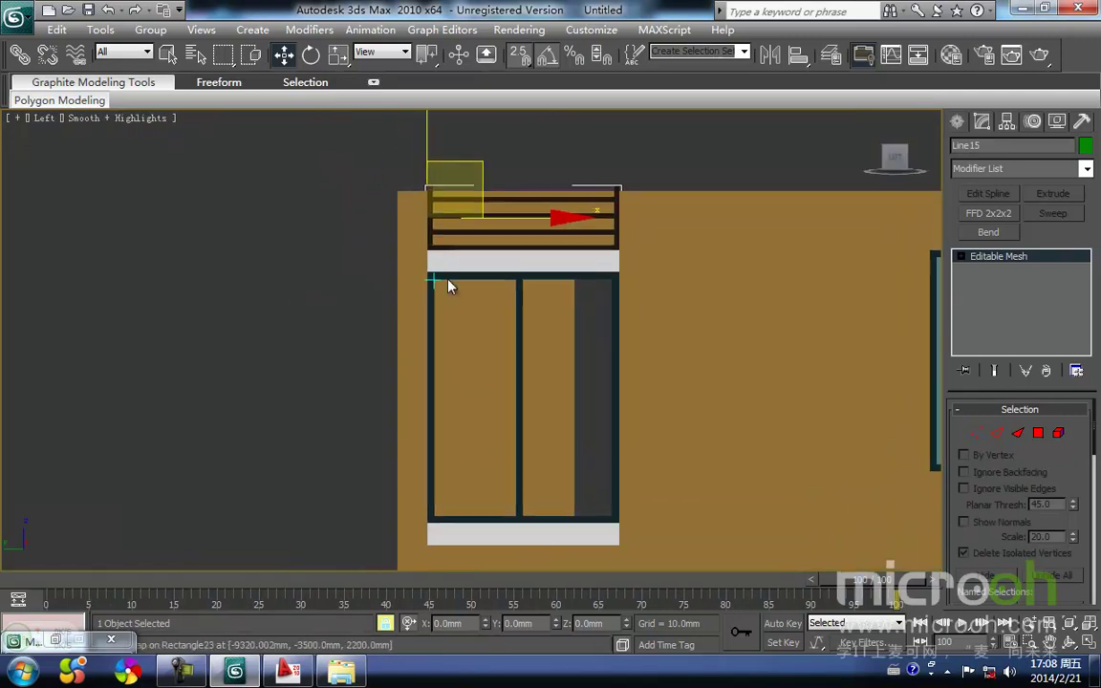
{"action": "mouse_move", "coordinate": [427, 222]}
{"action": "left_mouse_down", "text": "shift"}
{"action": "mouse_move", "coordinate": [422, 554]}
{"action": "mouse_move", "coordinate": [433, 545]}
{"action": "left_mouse_up", "text": "shift"}
{"action": "key", "text": "Return"}
Step: Lower the copied railing in the left view until its bottom snaps to the base of the wall
{"action": "middle_click_drag", "start_coordinate": [431, 521], "coordinate": [436, 354]}
{"action": "scroll", "coordinate": [463, 437], "scroll_direction": "up", "scroll_amount": 4}
{"action": "middle_click_drag", "start_coordinate": [466, 399], "coordinate": [470, 387]}
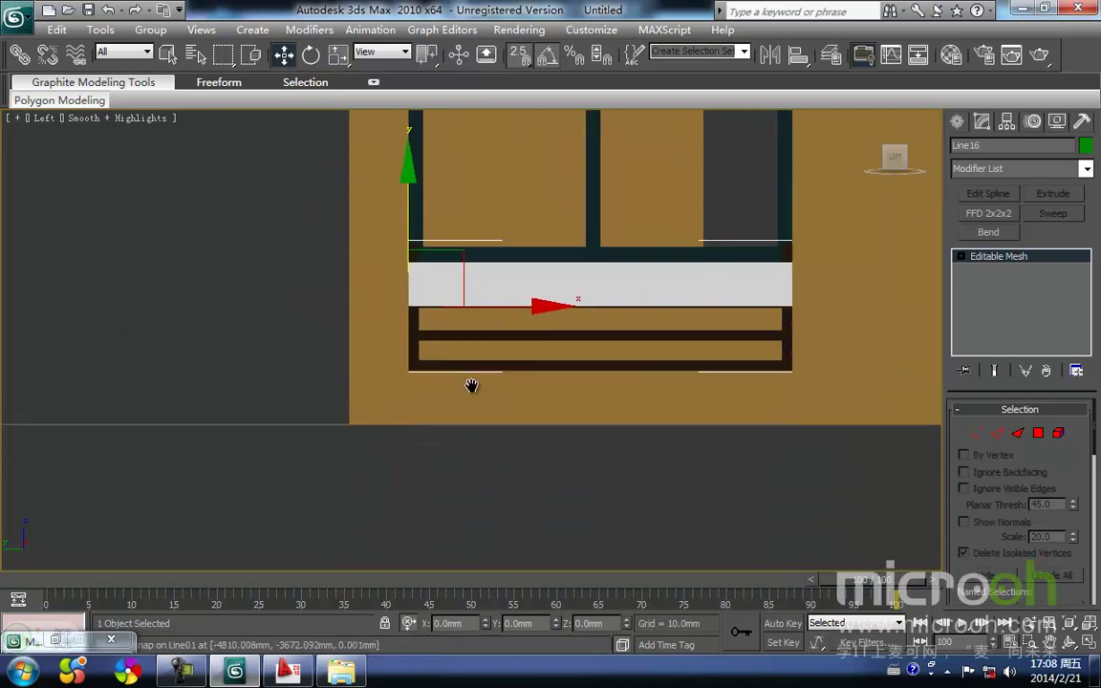
{"action": "key", "text": "F3"}
{"action": "left_click_drag", "start_coordinate": [403, 371], "coordinate": [406, 421]}
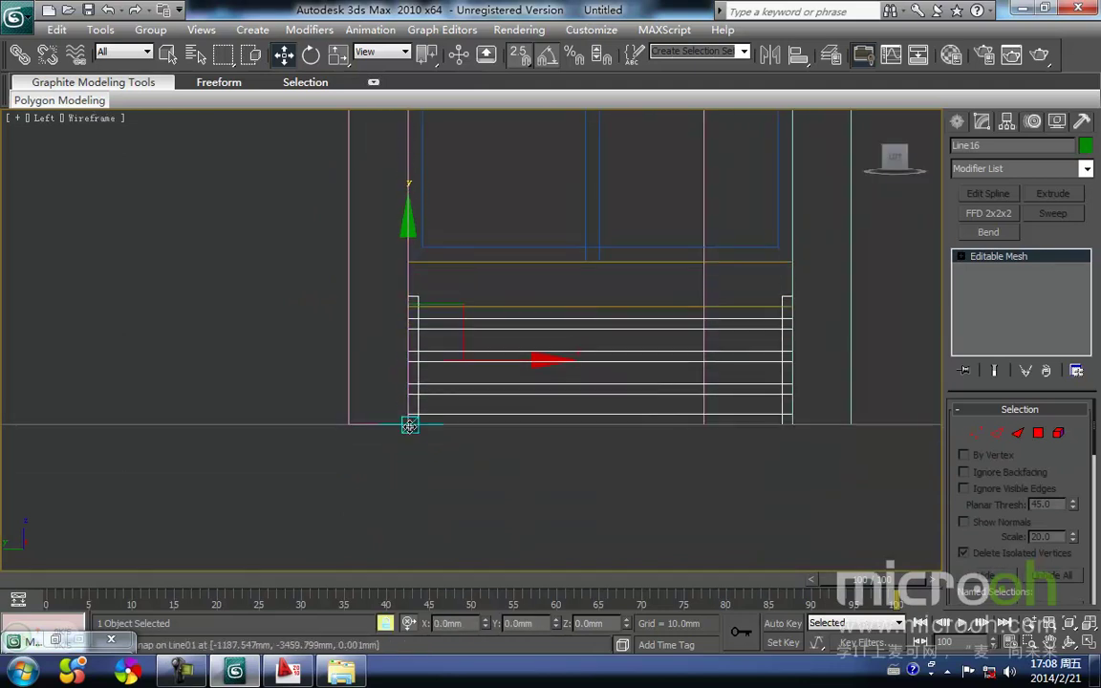
Step: Examine both side window railings in the shaded orbit view and clear the selection
{"action": "key", "text": "F3"}
{"action": "middle_click_drag", "start_coordinate": [494, 410], "coordinate": [443, 388], "text": "alt"}
{"action": "key", "text": "space"}
{"action": "scroll", "coordinate": [443, 388], "scroll_direction": "down", "scroll_amount": 4}
{"action": "middle_click_drag", "start_coordinate": [382, 436], "coordinate": [444, 440]}
{"action": "scroll", "coordinate": [442, 377], "scroll_direction": "down", "scroll_amount": 2}
{"action": "key", "text": "space"}
{"action": "left_click", "coordinate": [610, 218]}
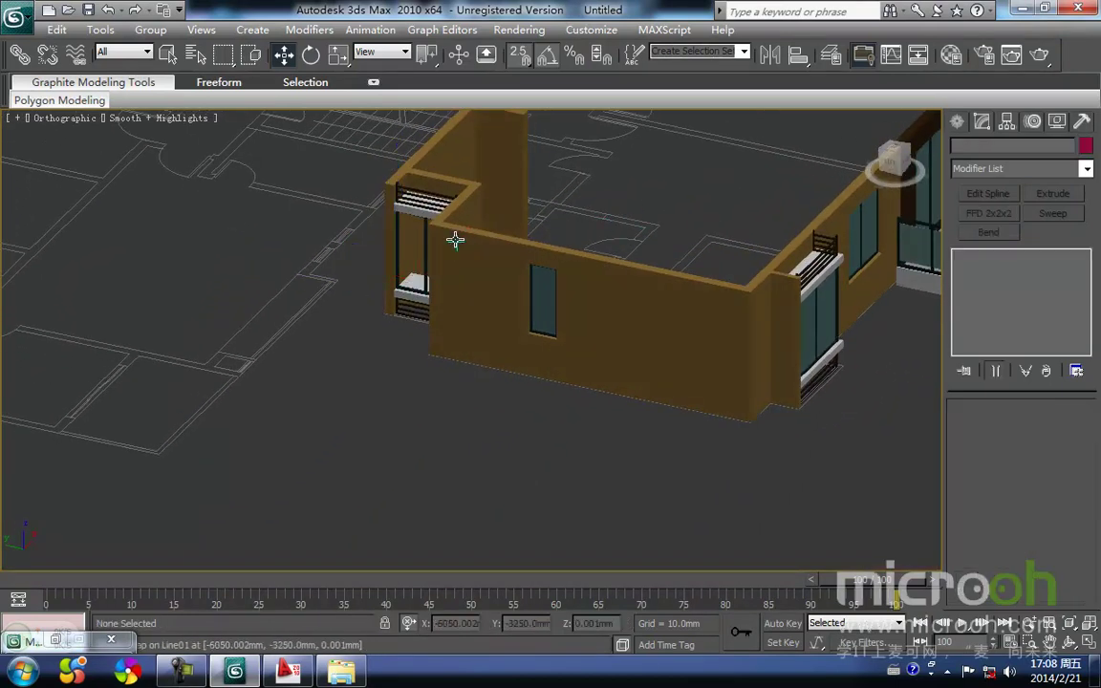
Step: Isolate the side window's frame and fit it in the left view
{"action": "scroll", "coordinate": [457, 238], "scroll_direction": "up", "scroll_amount": 8}
{"action": "middle_click_drag", "start_coordinate": [349, 241], "coordinate": [375, 499]}
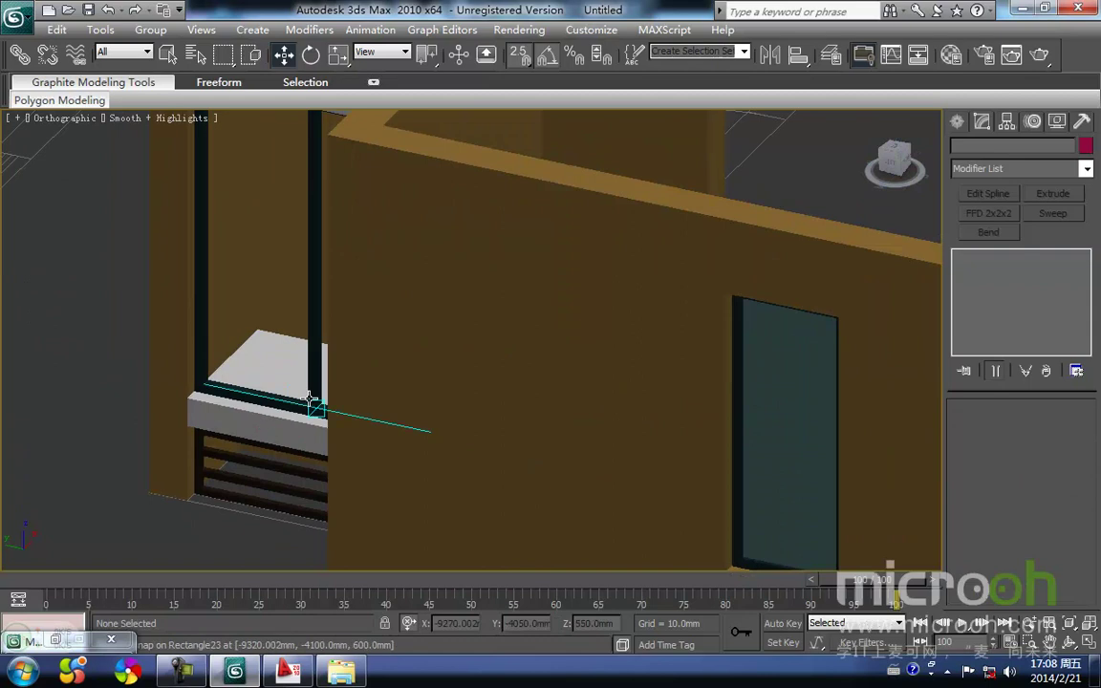
{"action": "left_click", "coordinate": [312, 399]}
{"action": "key", "text": "F3"}
{"action": "left_click", "coordinate": [50, 386]}
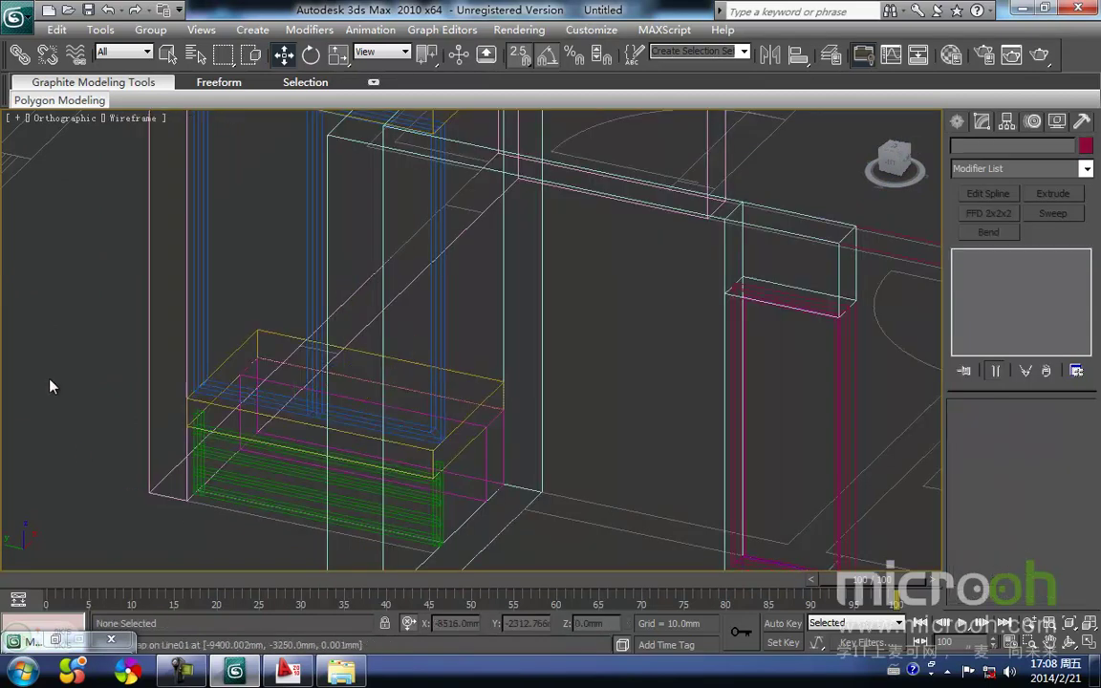
{"action": "left_click", "coordinate": [314, 368]}
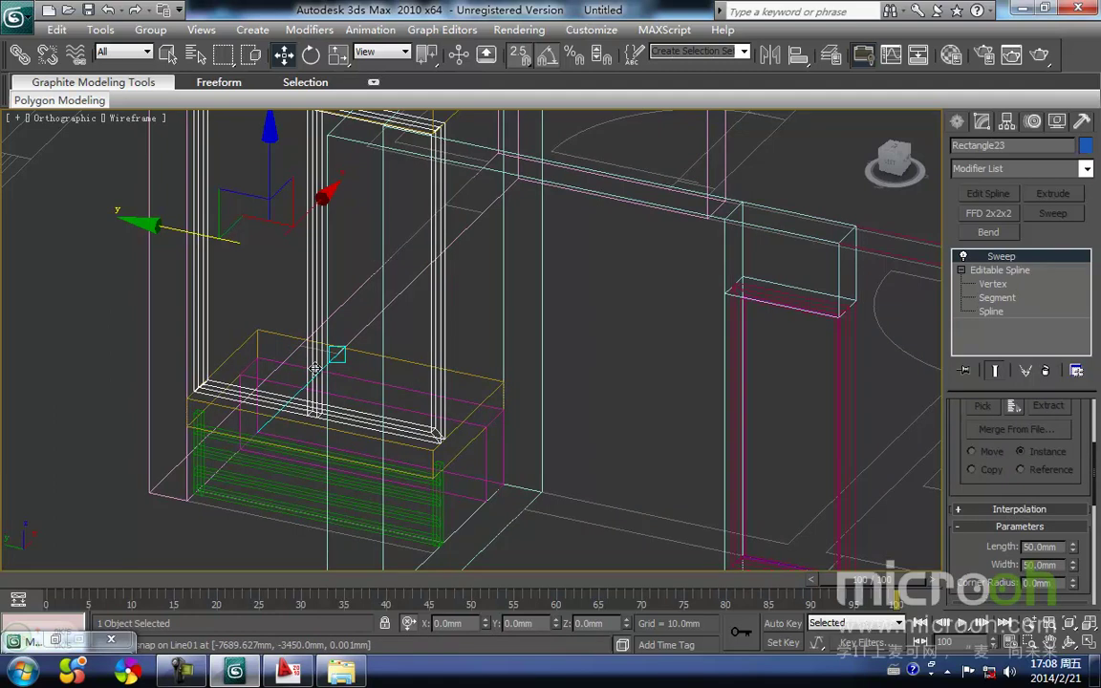
{"action": "key", "text": "alt+q"}
{"action": "key", "text": "l"}
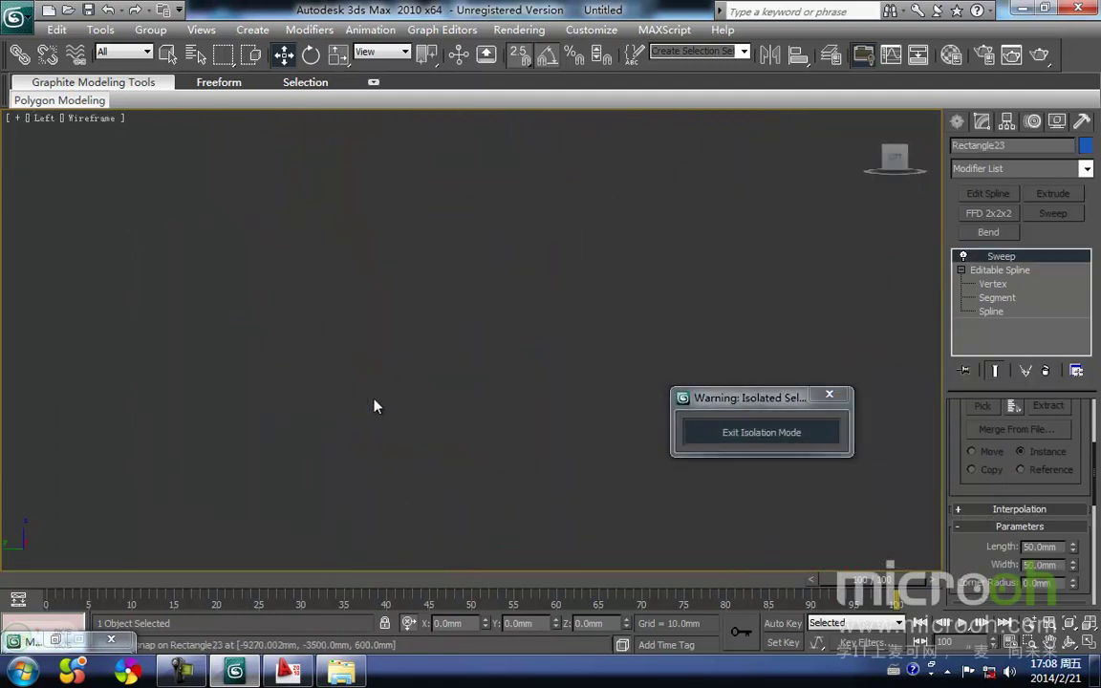
{"action": "key", "text": "z"}
Step: Draw a 1600 by 1200 mm rectangle inside the window frame and extrude it 5 mm as the glass pane
{"action": "left_click", "coordinate": [955, 120]}
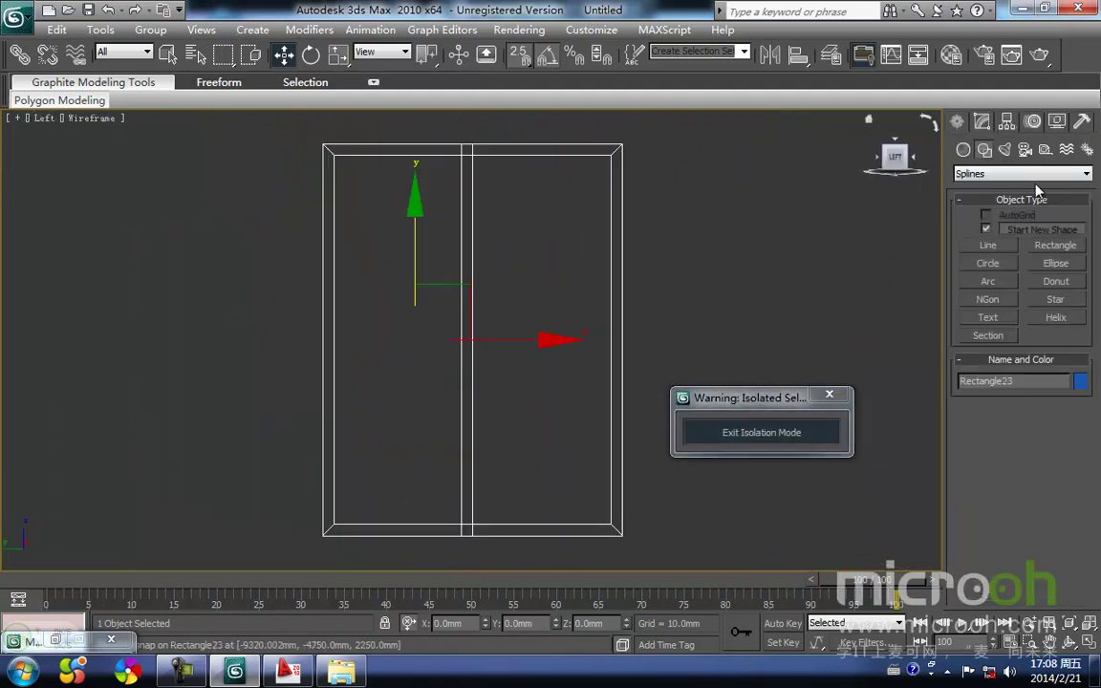
{"action": "left_click", "coordinate": [1053, 245]}
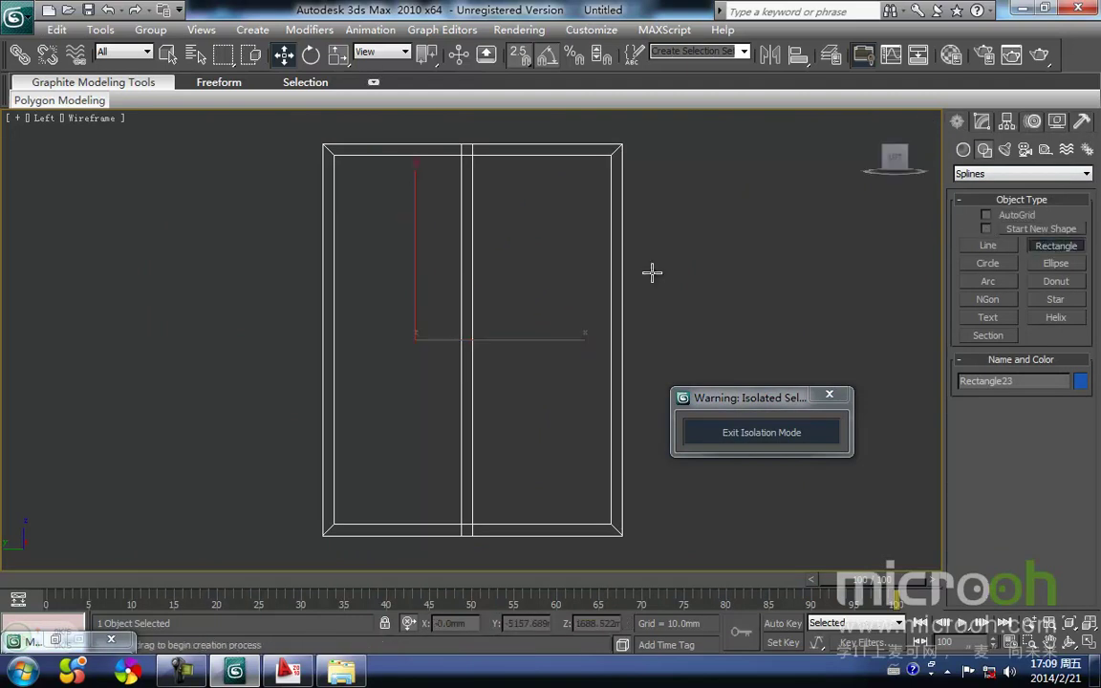
{"action": "left_click_drag", "start_coordinate": [334, 155], "coordinate": [602, 520]}
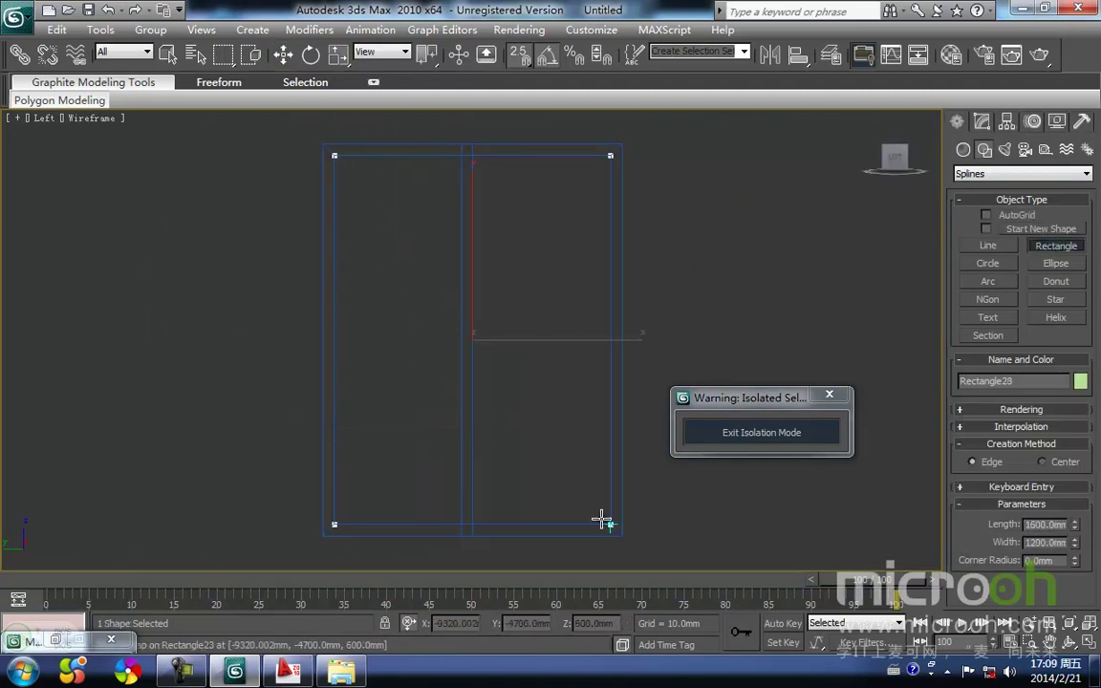
{"action": "left_click", "coordinate": [984, 123]}
{"action": "left_click", "coordinate": [1054, 195]}
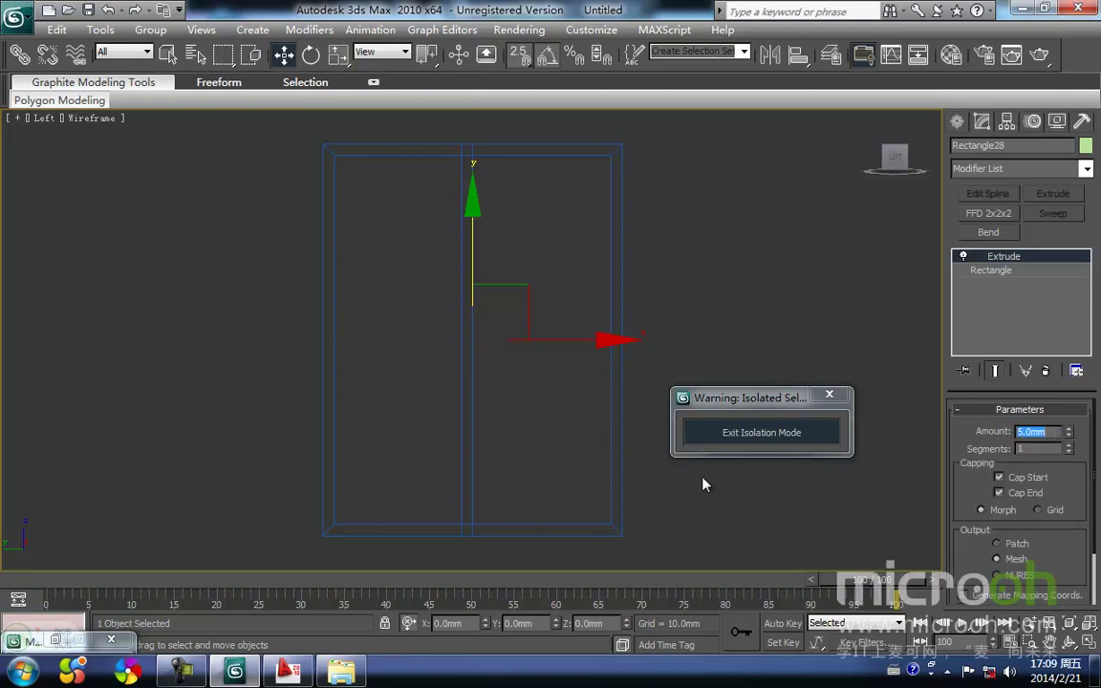
{"action": "key", "text": "F3"}
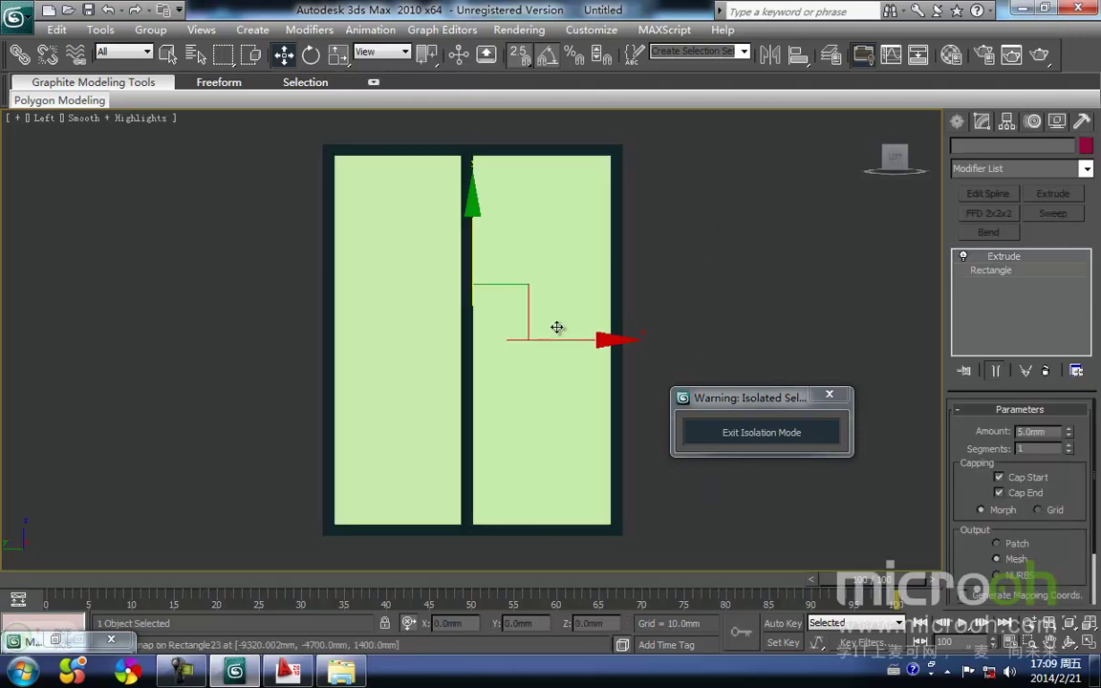
Step: Align the glass pane to the window frame, center to center, on the Z position only
{"action": "key", "text": "alt+a"}
{"action": "left_click", "coordinate": [468, 417]}
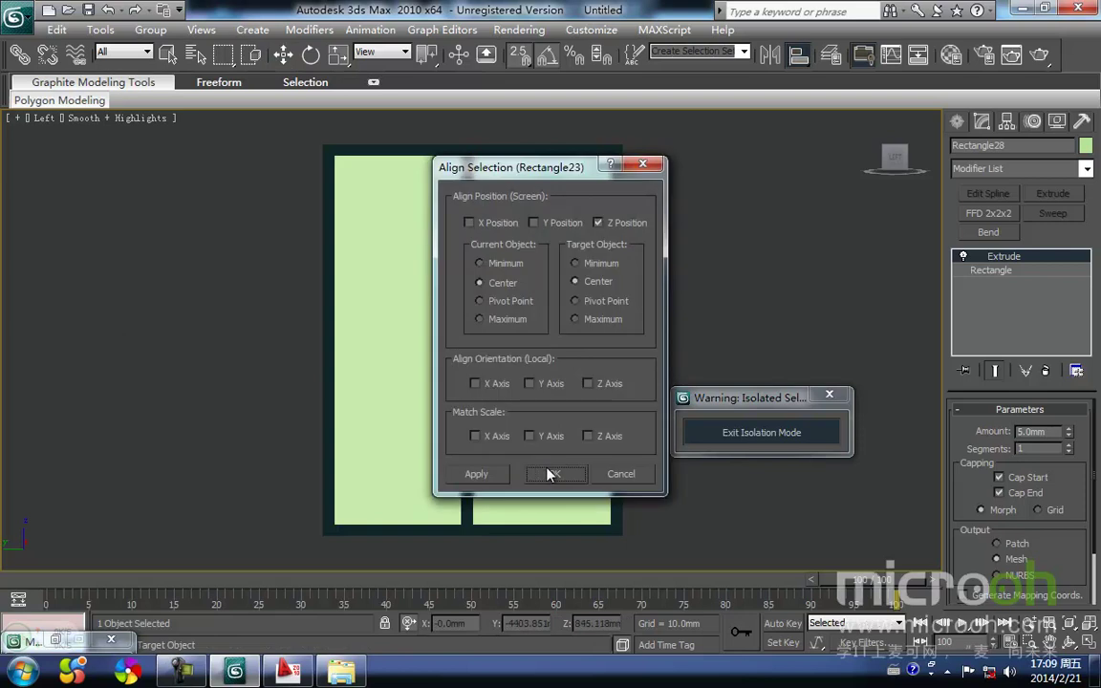
{"action": "left_click", "coordinate": [573, 477]}
Step: Apply the teal glass material to the window pane and exit isolation mode
{"action": "key", "text": "m"}
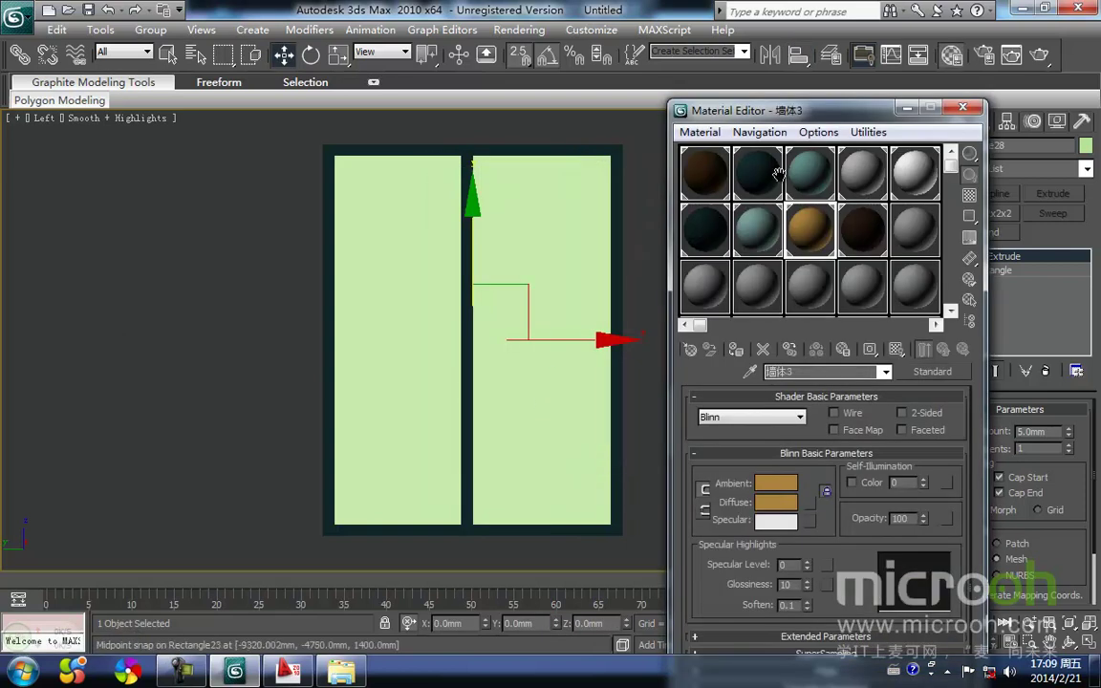
{"action": "left_click_drag", "start_coordinate": [543, 306], "coordinate": [505, 268]}
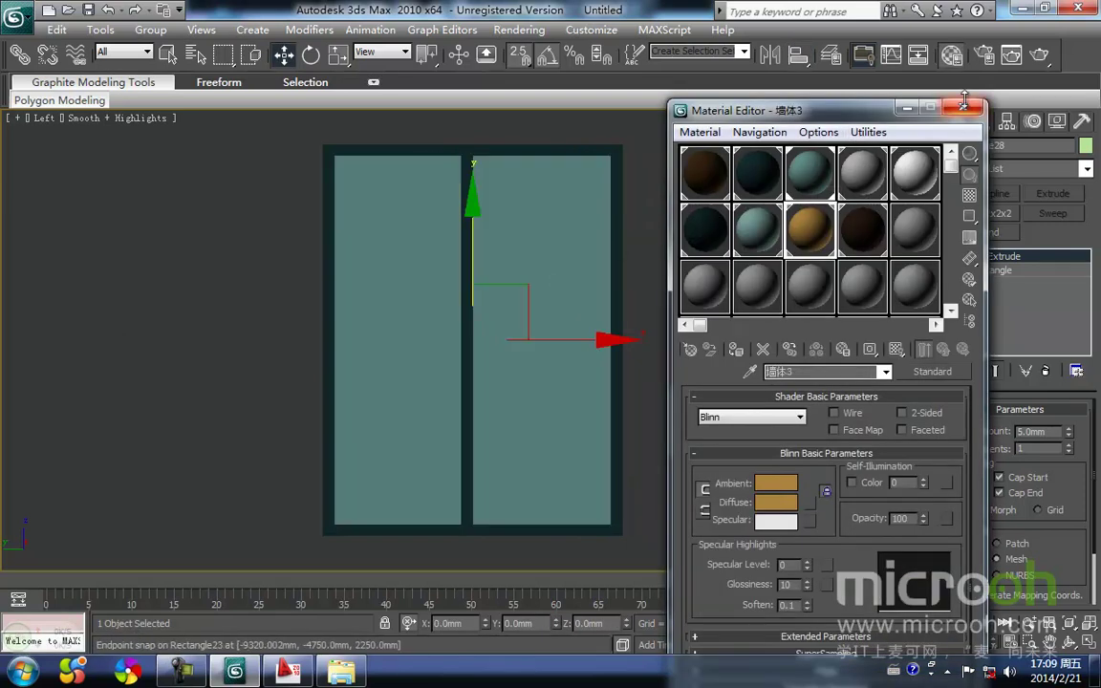
{"action": "left_click", "coordinate": [972, 108]}
{"action": "left_click", "coordinate": [762, 430]}
Step: Examine the floor plan in the top view around the unmodelled walls by the small door and window
{"action": "middle_click_drag", "start_coordinate": [502, 371], "coordinate": [441, 367]}
{"action": "scroll", "coordinate": [517, 325], "scroll_direction": "down", "scroll_amount": 5}
{"action": "scroll", "coordinate": [550, 281], "scroll_direction": "down", "scroll_amount": 3}
{"action": "middle_click_drag", "start_coordinate": [635, 379], "coordinate": [506, 425]}
{"action": "key", "text": "t"}
{"action": "key", "text": "z"}
{"action": "scroll", "coordinate": [486, 336], "scroll_direction": "down", "scroll_amount": 2}
{"action": "middle_click_drag", "start_coordinate": [626, 300], "coordinate": [576, 375]}
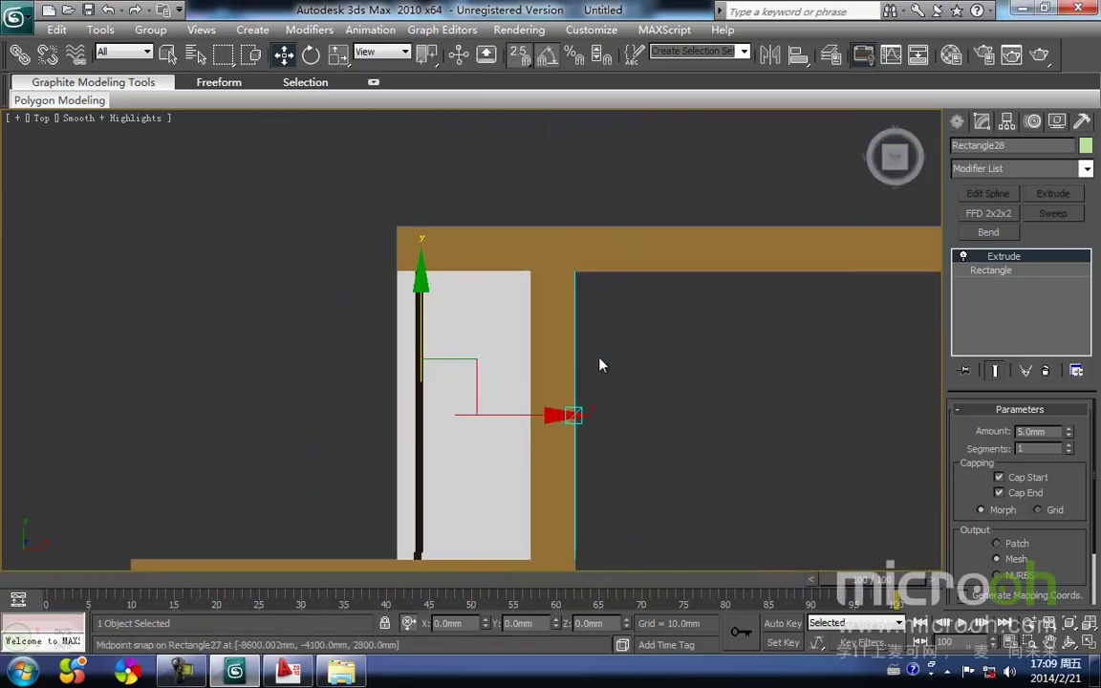
{"action": "scroll", "coordinate": [576, 379], "scroll_direction": "down", "scroll_amount": 5}
{"action": "scroll", "coordinate": [504, 406], "scroll_direction": "up", "scroll_amount": 5}
{"action": "scroll", "coordinate": [421, 394], "scroll_direction": "up", "scroll_amount": 2}
{"action": "middle_click_drag", "start_coordinate": [341, 368], "coordinate": [406, 328]}
{"action": "middle_click_drag", "start_coordinate": [280, 390], "coordinate": [285, 418]}
{"action": "middle_click_drag", "start_coordinate": [263, 349], "coordinate": [275, 398]}
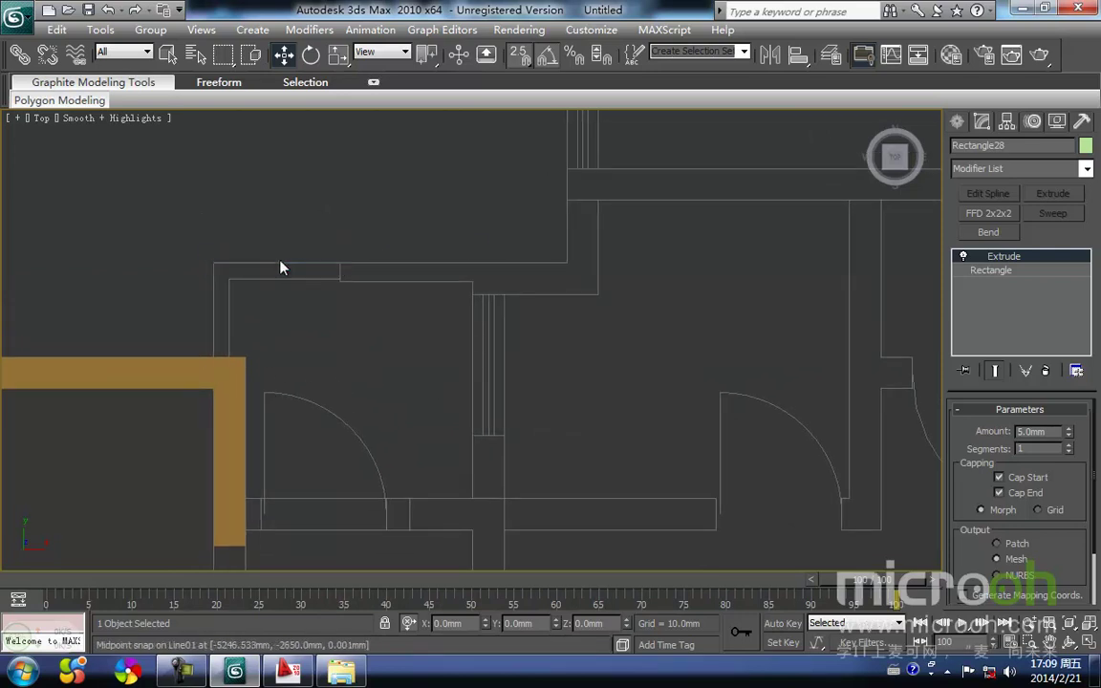
{"action": "middle_click_drag", "start_coordinate": [378, 283], "coordinate": [356, 295]}
{"action": "middle_click_drag", "start_coordinate": [478, 333], "coordinate": [466, 287]}
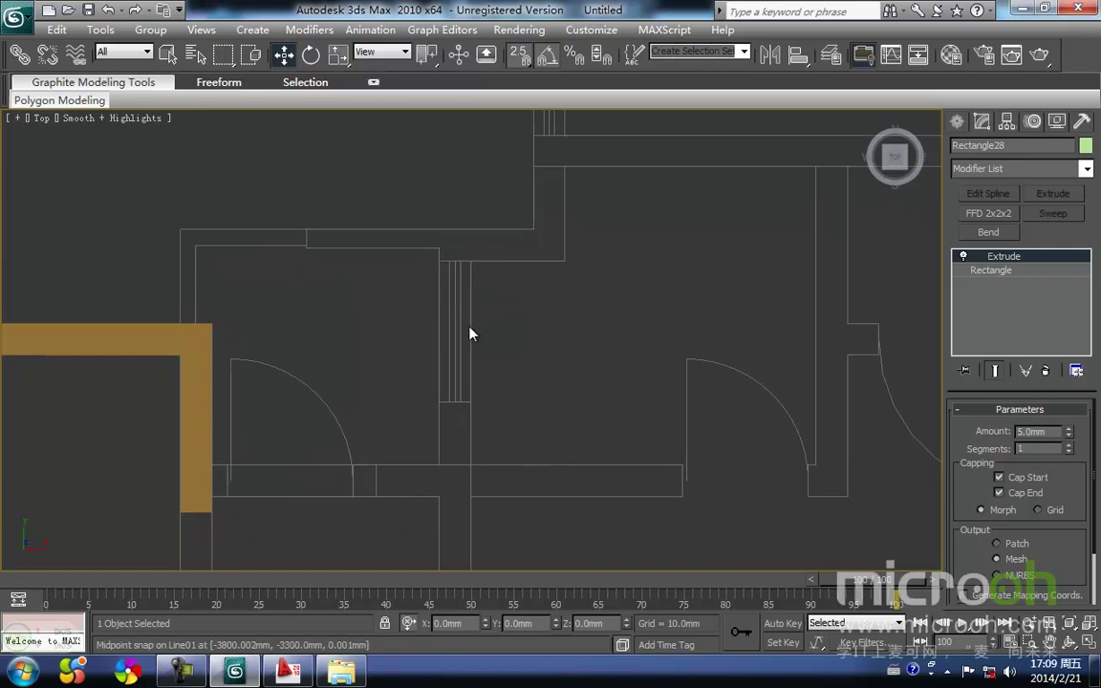
Step: Turn off Start New Shape and draw a 200 by 100 mm rectangle over the wall stub beside the door, in wireframe
{"action": "left_click", "coordinate": [957, 124]}
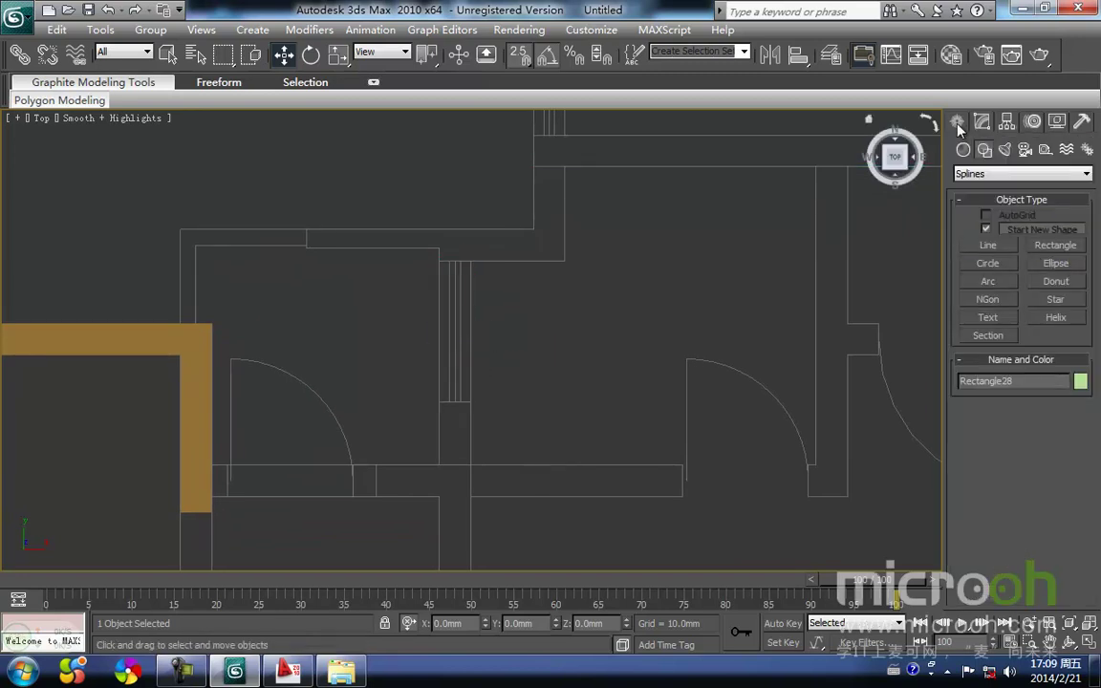
{"action": "middle_click_drag", "start_coordinate": [479, 291], "coordinate": [504, 279]}
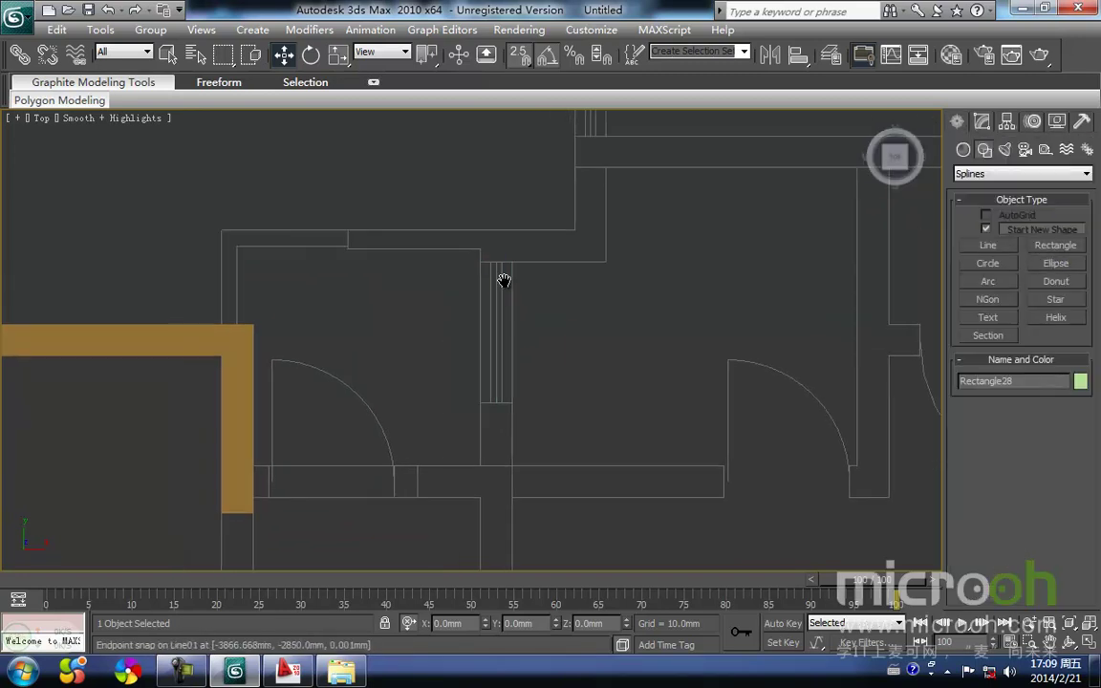
{"action": "middle_click_drag", "start_coordinate": [439, 310], "coordinate": [498, 323]}
{"action": "left_click", "coordinate": [986, 229]}
{"action": "left_click", "coordinate": [988, 245]}
{"action": "scroll", "coordinate": [499, 529], "scroll_direction": "up", "scroll_amount": 2}
{"action": "scroll", "coordinate": [500, 420], "scroll_direction": "up", "scroll_amount": 1}
{"action": "middle_click_drag", "start_coordinate": [469, 455], "coordinate": [496, 419]}
{"action": "scroll", "coordinate": [497, 413], "scroll_direction": "down", "scroll_amount": 1}
{"action": "key", "text": "F3"}
{"action": "left_click", "coordinate": [1056, 246]}
{"action": "middle_click_drag", "start_coordinate": [450, 460], "coordinate": [489, 401]}
{"action": "left_click_drag", "start_coordinate": [409, 391], "coordinate": [395, 433]}
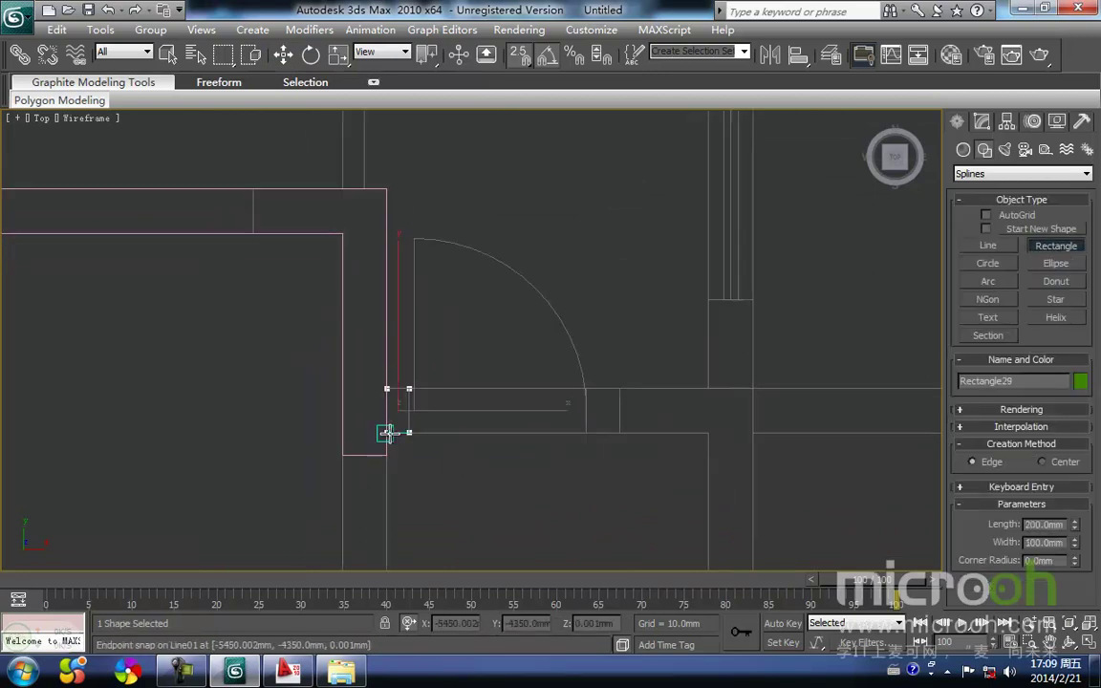
Step: Trace the L-shaped wall outline between the door and the small window as a closed line in the same shape
{"action": "middle_click_drag", "start_coordinate": [576, 419], "coordinate": [457, 481]}
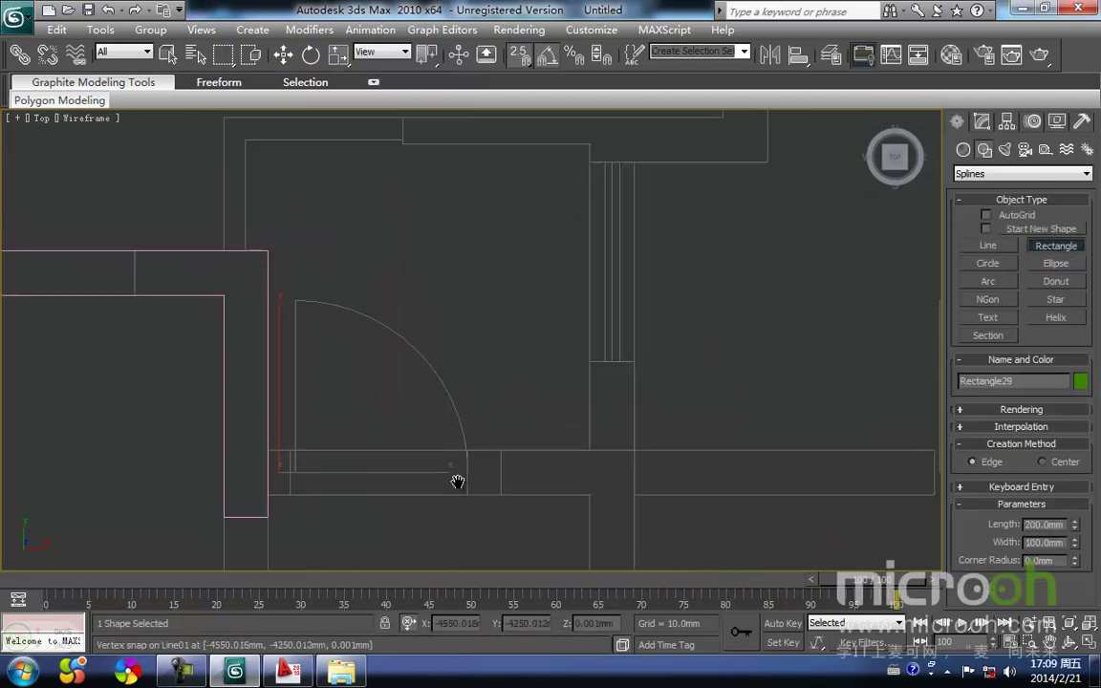
{"action": "left_click", "coordinate": [988, 247]}
{"action": "middle_click_drag", "start_coordinate": [585, 386], "coordinate": [521, 451]}
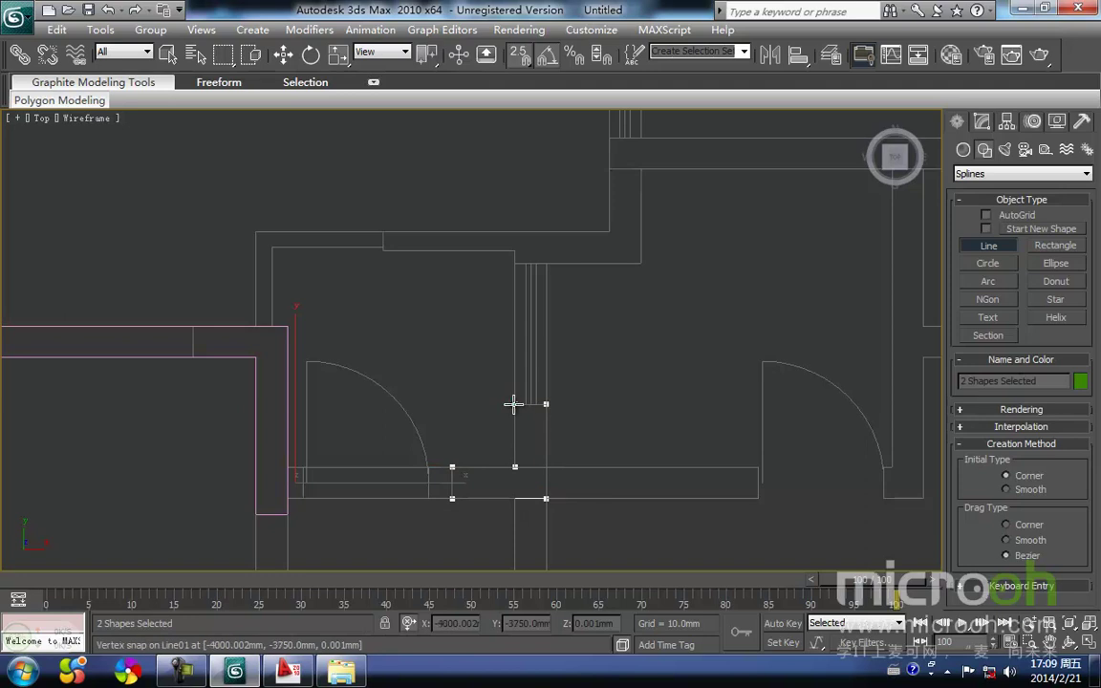
{"action": "left_click", "coordinate": [514, 404]}
{"action": "left_click", "coordinate": [538, 398]}
{"action": "middle_click_drag", "start_coordinate": [575, 321], "coordinate": [546, 434]}
Step: Trace the stepped wall outline above the small window up to the stairwell window as a closed line in the same shape
{"action": "scroll", "coordinate": [545, 435], "scroll_direction": "down", "scroll_amount": 2}
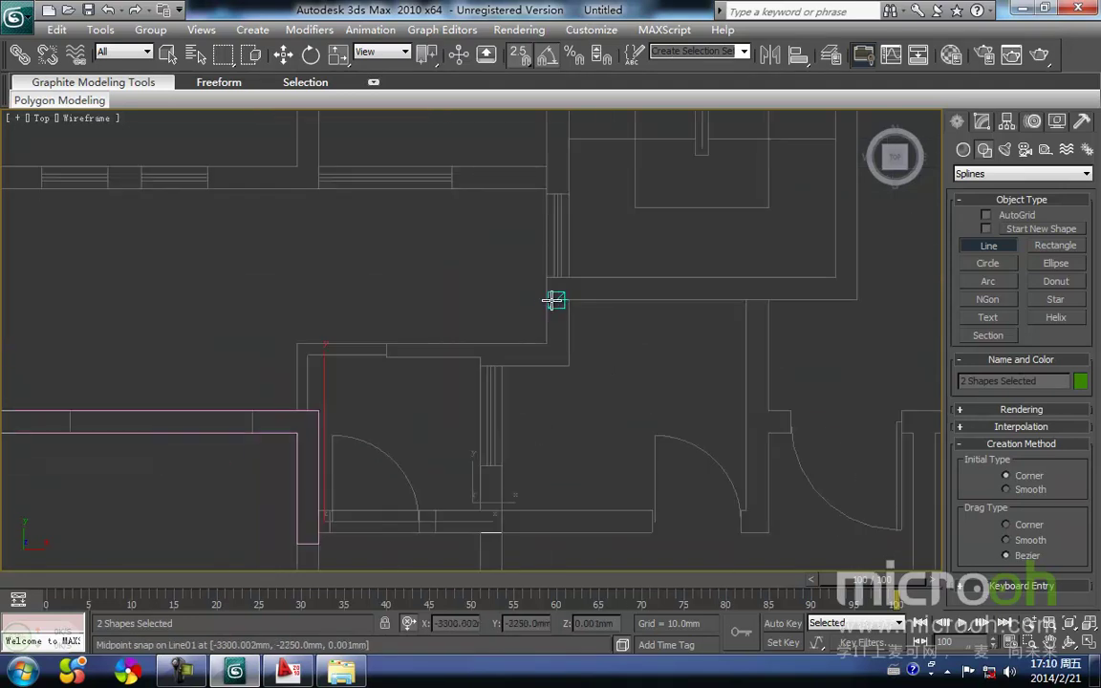
{"action": "middle_click_drag", "start_coordinate": [541, 289], "coordinate": [509, 364]}
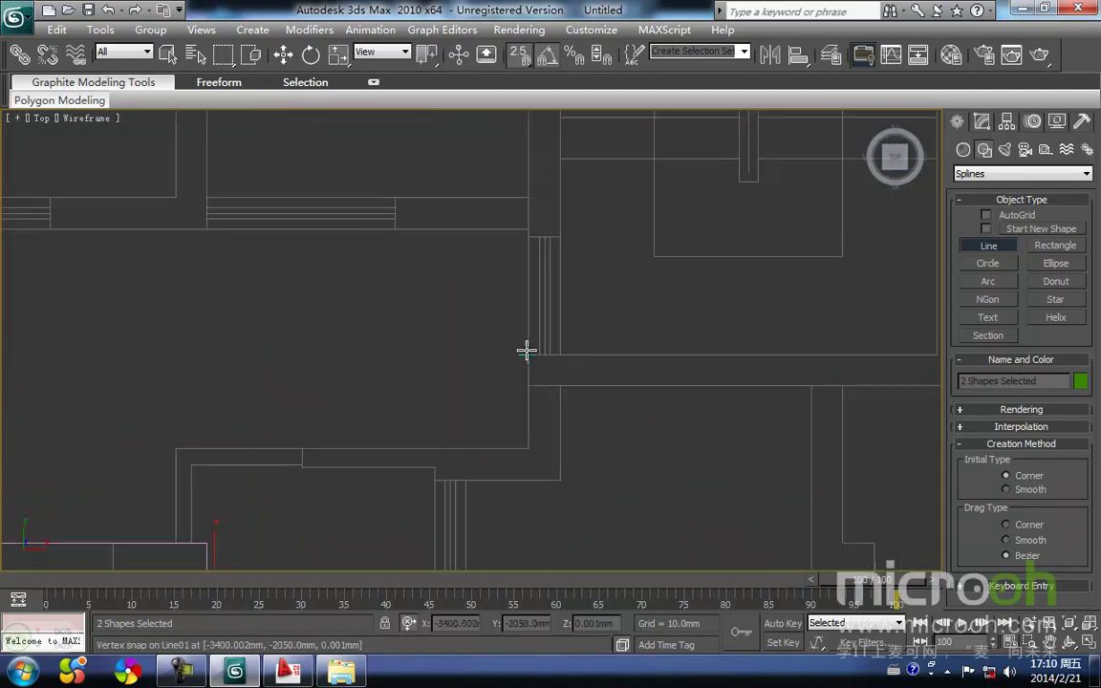
{"action": "left_click", "coordinate": [527, 353]}
{"action": "left_click", "coordinate": [524, 453]}
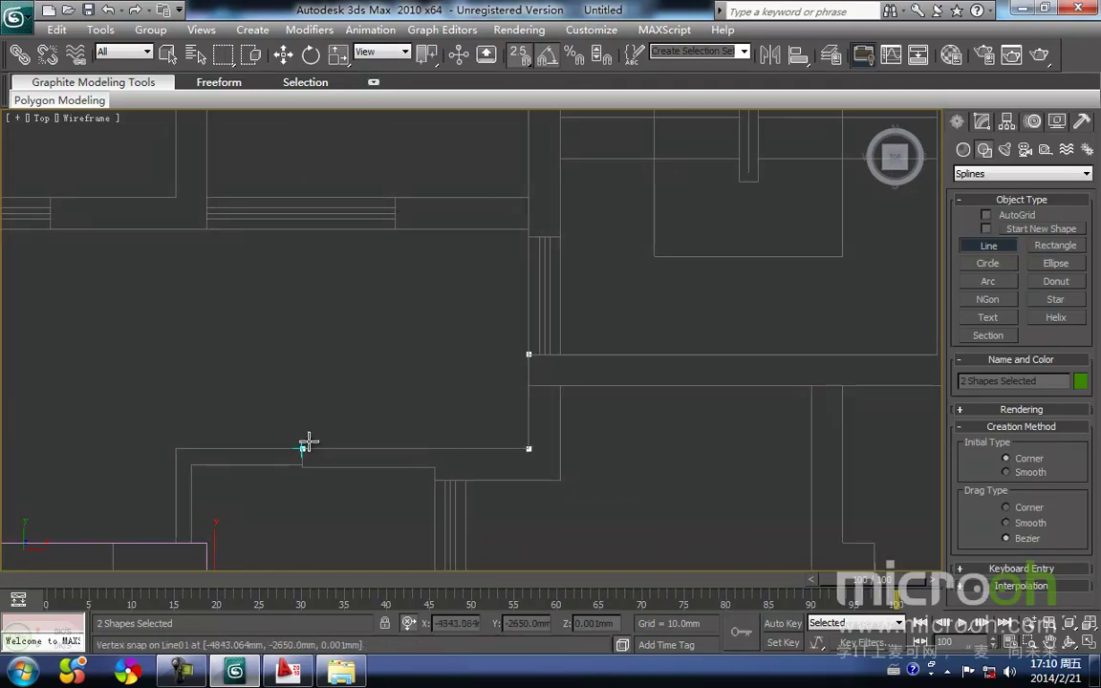
{"action": "left_click", "coordinate": [427, 482]}
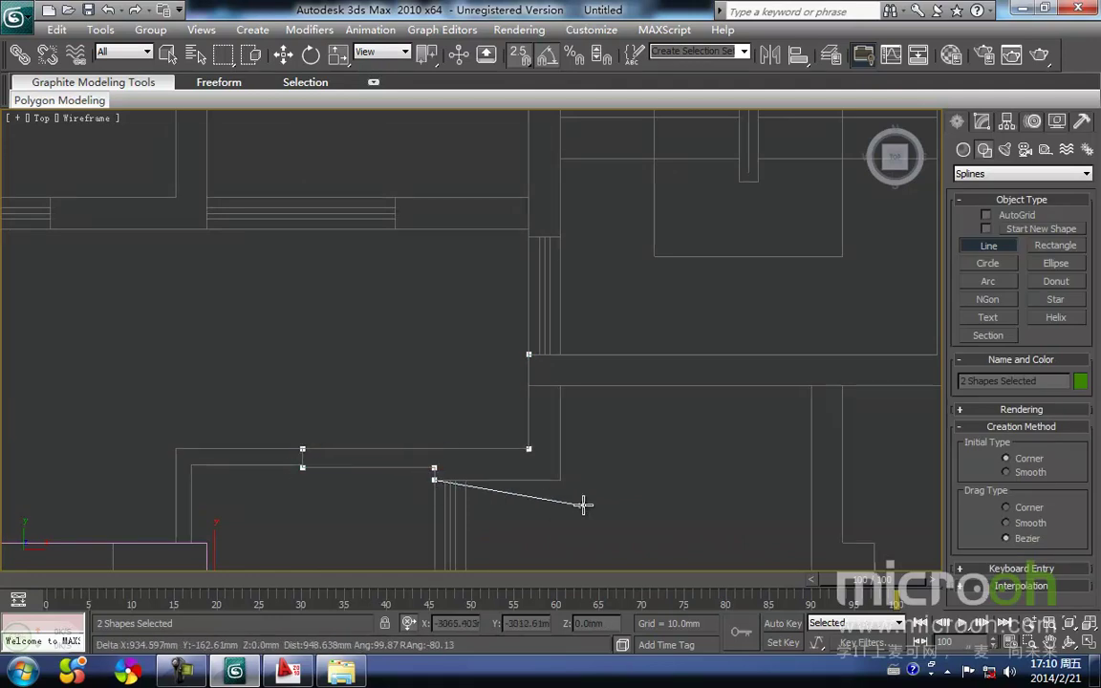
{"action": "left_click", "coordinate": [528, 354]}
{"action": "left_click", "coordinate": [524, 388]}
{"action": "scroll", "coordinate": [519, 408], "scroll_direction": "down", "scroll_amount": 3}
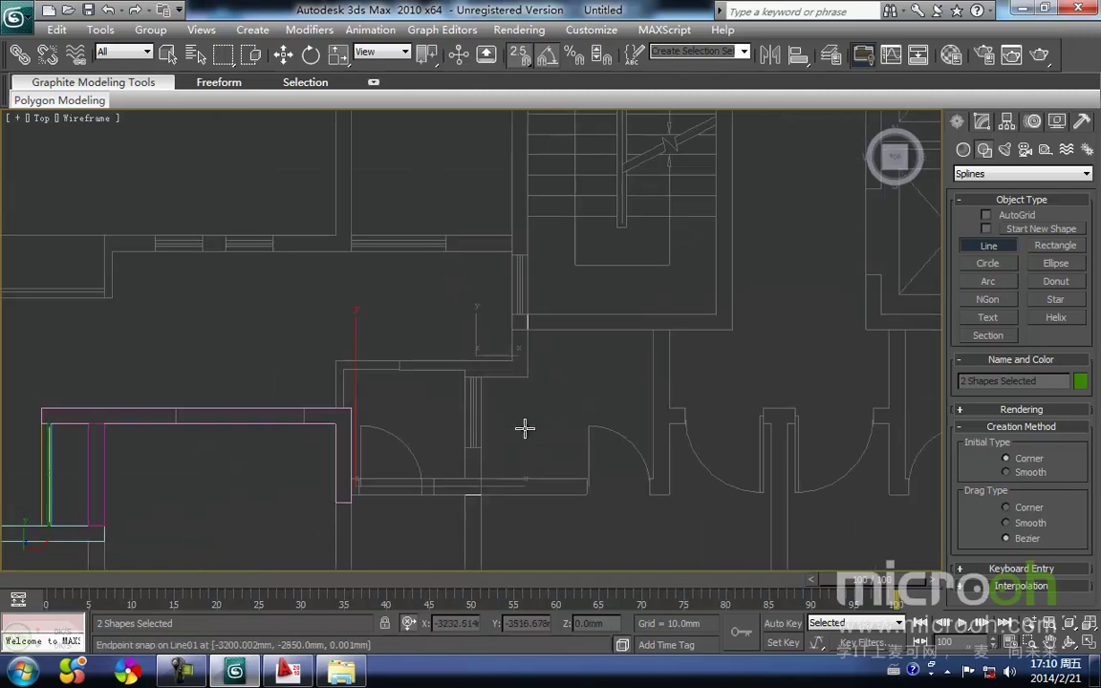
{"action": "right_click", "coordinate": [516, 452]}
Step: Extrude the traced wall outlines 2800 mm
{"action": "left_click", "coordinate": [982, 122]}
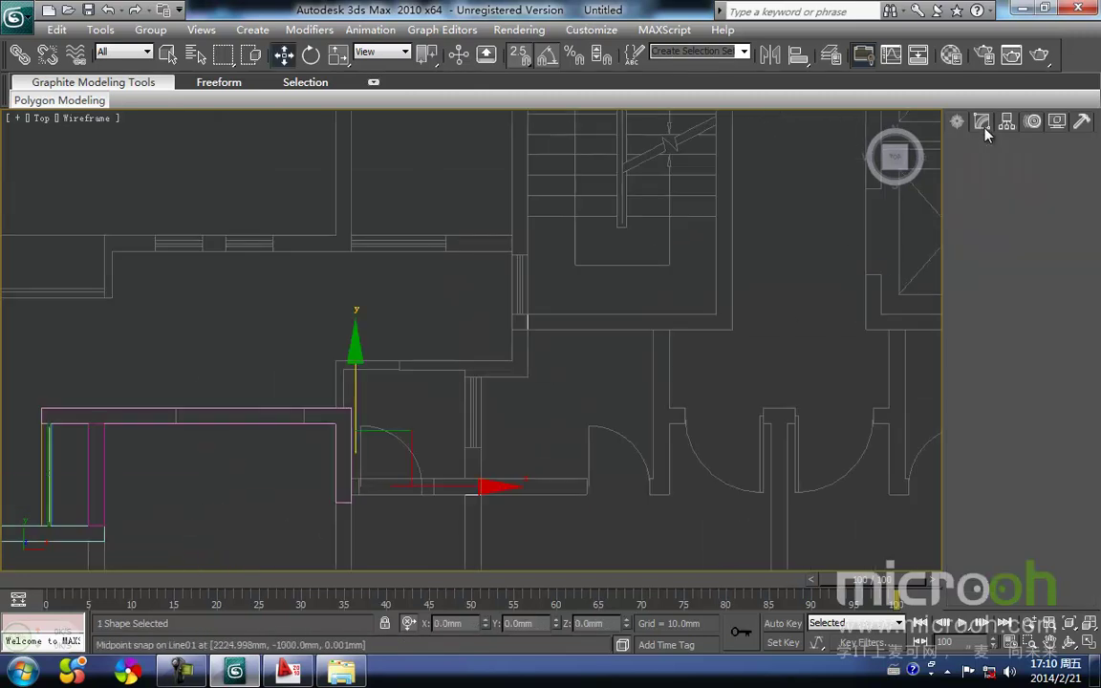
{"action": "left_click", "coordinate": [1052, 193]}
{"action": "left_click", "coordinate": [1055, 430]}
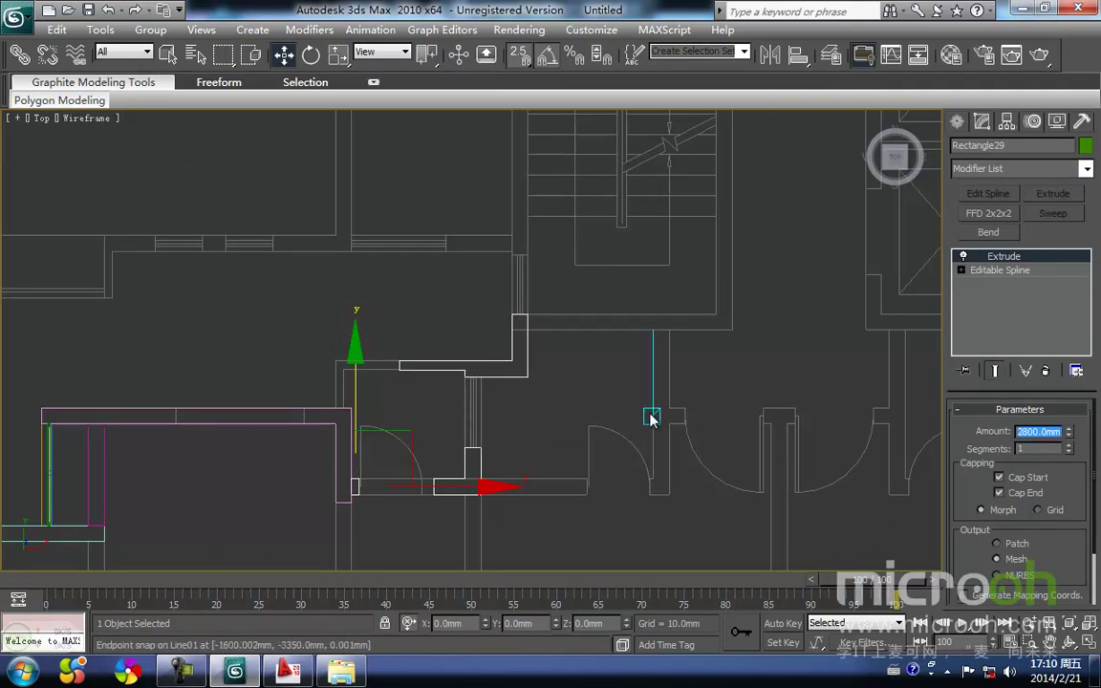
{"action": "middle_click_drag", "start_coordinate": [651, 418], "coordinate": [628, 442]}
Step: Assign the 墙体3 material to the new walls in the shaded view and clear the selection
{"action": "key", "text": "F3"}
{"action": "scroll", "coordinate": [543, 461], "scroll_direction": "down", "scroll_amount": 2}
{"action": "mouse_move", "coordinate": [543, 462]}
{"action": "middle_mouse_down", "text": "alt"}
{"action": "mouse_move", "coordinate": [601, 379]}
{"action": "mouse_move", "coordinate": [740, 338]}
{"action": "mouse_move", "coordinate": [744, 347]}
{"action": "middle_mouse_up", "text": "alt"}
{"action": "key", "text": "m"}
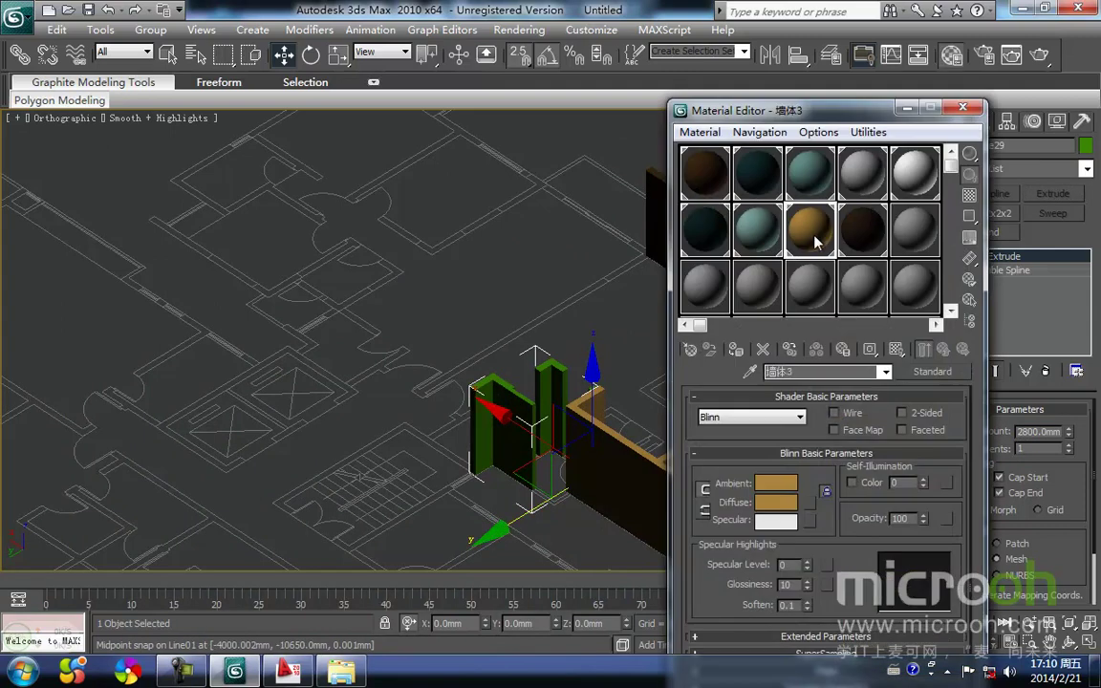
{"action": "left_click", "coordinate": [736, 349]}
{"action": "left_click", "coordinate": [627, 287]}
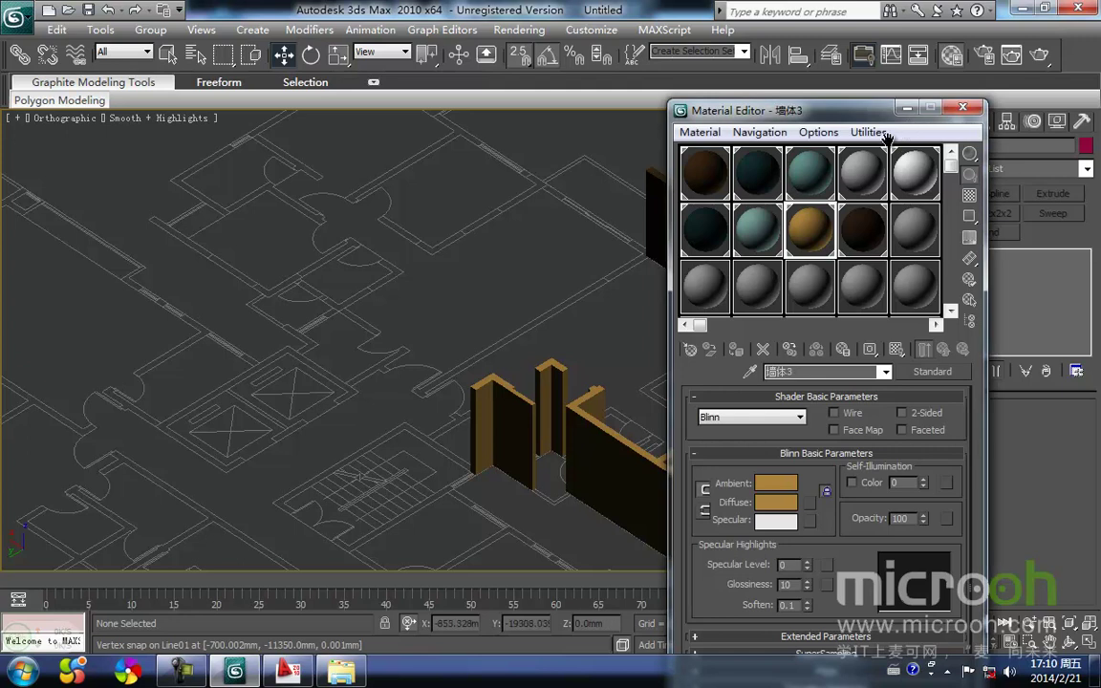
{"action": "left_click", "coordinate": [906, 108]}
Step: Copy the side wall's window group once, placing it near the small window opening in the top view
{"action": "middle_click_drag", "start_coordinate": [651, 314], "coordinate": [616, 309], "text": "alt"}
{"action": "scroll", "coordinate": [616, 308], "scroll_direction": "down", "scroll_amount": 4}
{"action": "key", "text": "t"}
{"action": "scroll", "coordinate": [690, 349], "scroll_direction": "up", "scroll_amount": 6}
{"action": "scroll", "coordinate": [590, 339], "scroll_direction": "up", "scroll_amount": 5}
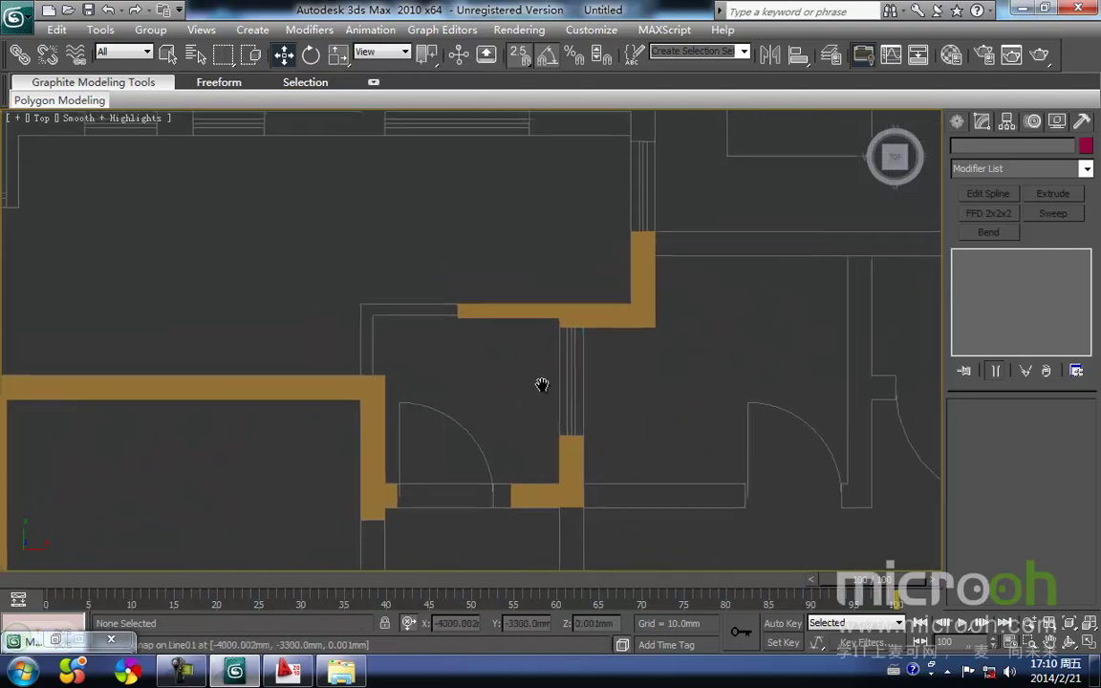
{"action": "scroll", "coordinate": [430, 430], "scroll_direction": "down", "scroll_amount": 2}
{"action": "middle_click_drag", "start_coordinate": [411, 430], "coordinate": [588, 373]}
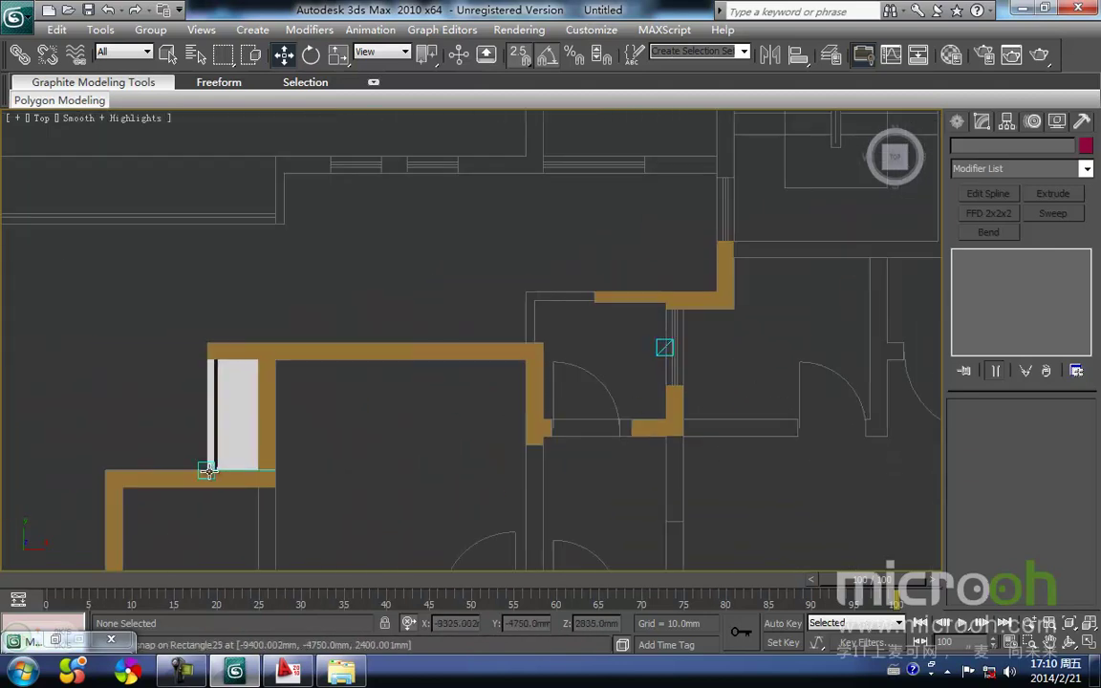
{"action": "middle_click_drag", "start_coordinate": [226, 466], "coordinate": [546, 273]}
{"action": "key", "text": "F3"}
{"action": "left_click", "coordinate": [432, 497]}
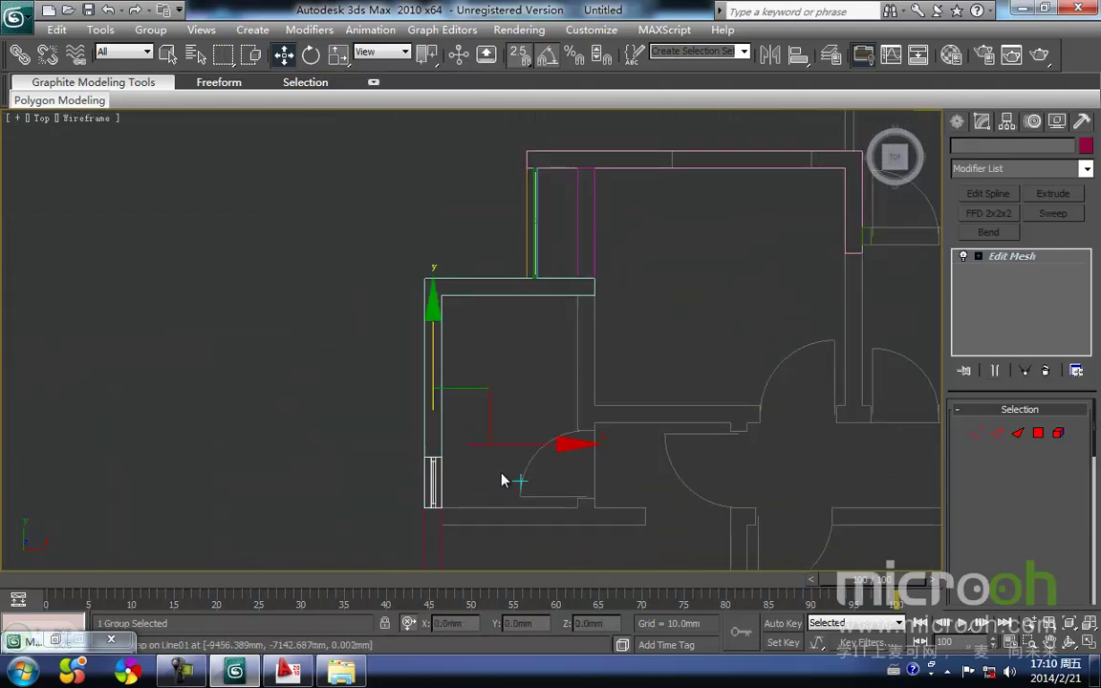
{"action": "middle_click_drag", "start_coordinate": [487, 483], "coordinate": [418, 501]}
{"action": "left_click_drag", "start_coordinate": [401, 428], "coordinate": [864, 163], "text": "shift"}
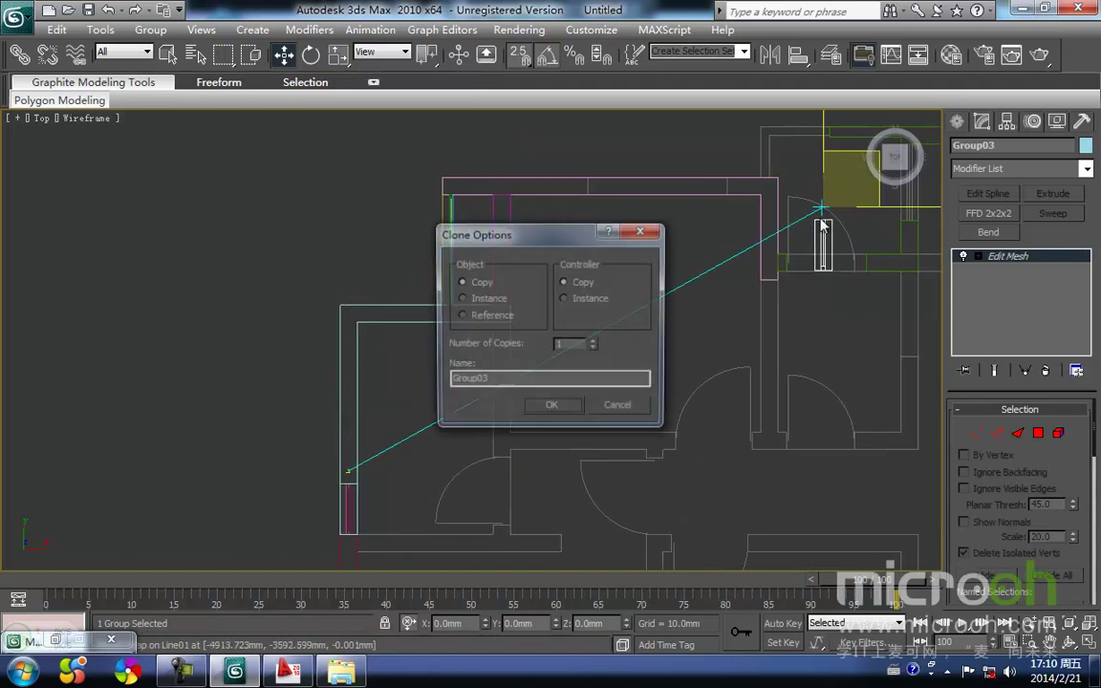
{"action": "key", "text": "Return"}
Step: Snap the copied window into the opening on top of the L-shaped wall
{"action": "middle_click_drag", "start_coordinate": [841, 301], "coordinate": [544, 463]}
{"action": "key", "text": "space"}
{"action": "left_click_drag", "start_coordinate": [526, 430], "coordinate": [611, 373]}
{"action": "middle_click_drag", "start_coordinate": [670, 346], "coordinate": [636, 427]}
Step: Move the copied window's upper vertices to the stepped wall's edge so the window spans the full opening
{"action": "scroll", "coordinate": [791, 386], "scroll_direction": "up", "scroll_amount": 3}
{"action": "left_click", "coordinate": [976, 435]}
{"action": "scroll", "coordinate": [638, 429], "scroll_direction": "up", "scroll_amount": 2}
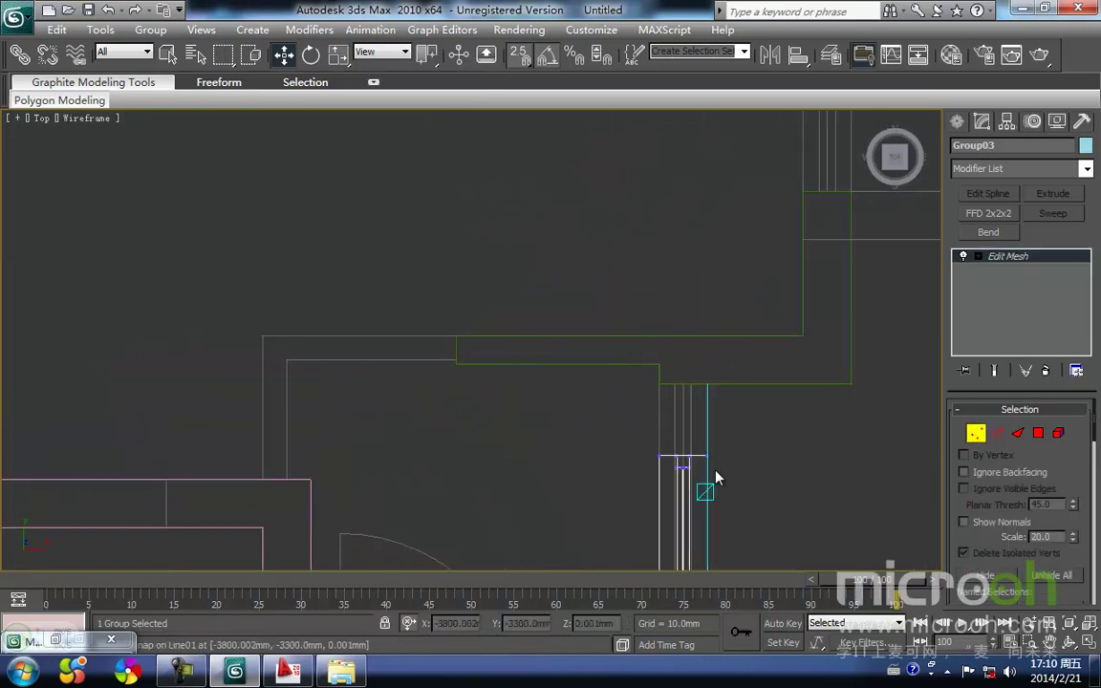
{"action": "left_click_drag", "start_coordinate": [757, 502], "coordinate": [659, 421]}
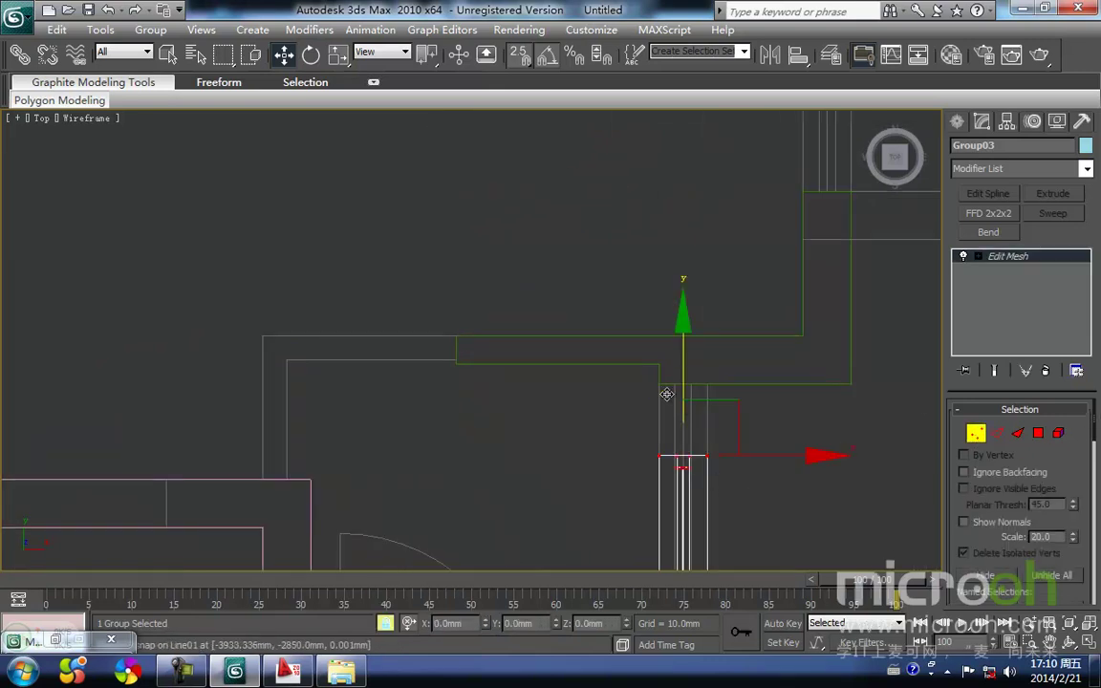
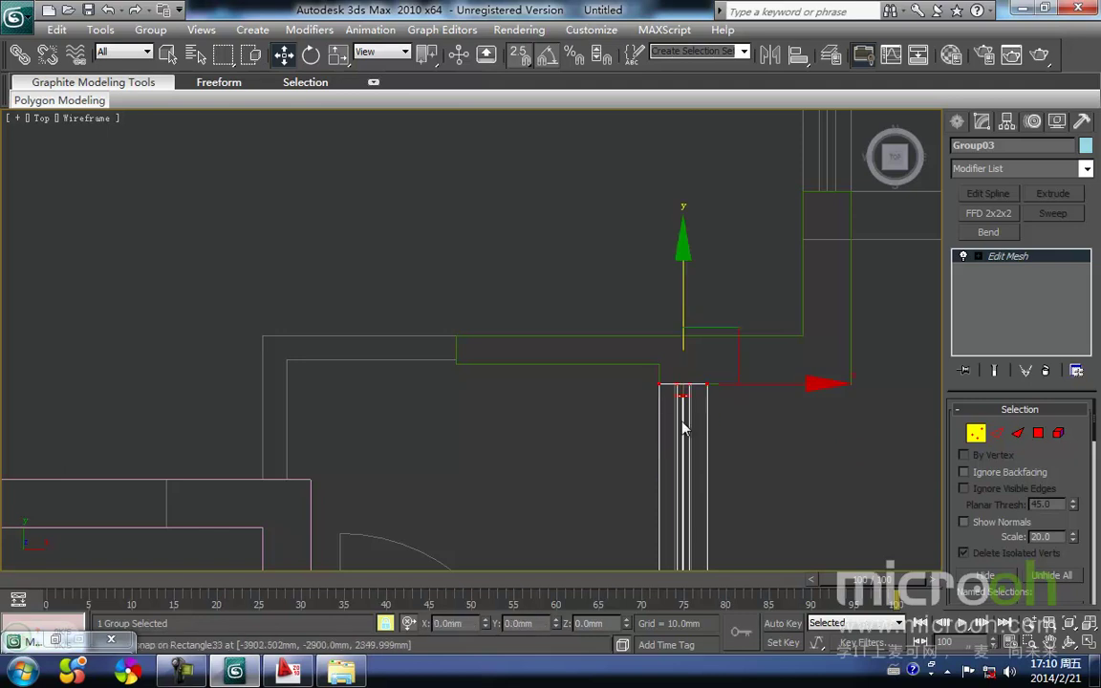
{"action": "middle_click_drag", "start_coordinate": [661, 393], "coordinate": [655, 338]}
{"action": "scroll", "coordinate": [666, 361], "scroll_direction": "down", "scroll_amount": 1}
{"action": "key", "text": "1"}
{"action": "middle_click_drag", "start_coordinate": [671, 420], "coordinate": [683, 333]}
{"action": "scroll", "coordinate": [671, 344], "scroll_direction": "down", "scroll_amount": 2}
{"action": "scroll", "coordinate": [668, 346], "scroll_direction": "up", "scroll_amount": 1}
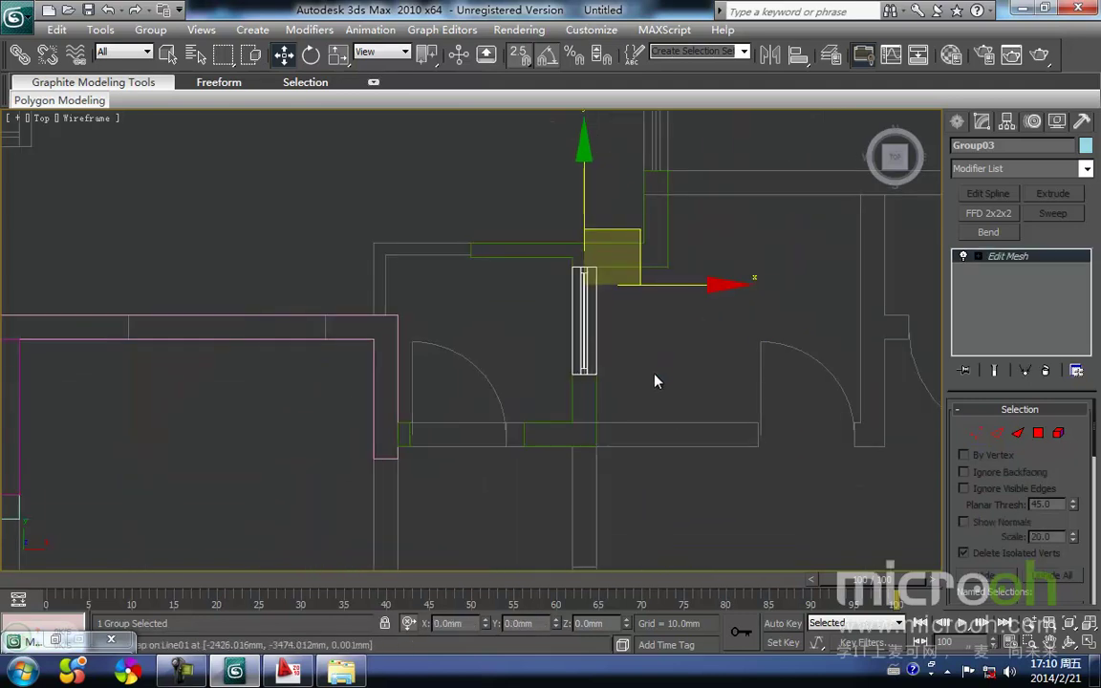
{"action": "left_click", "coordinate": [651, 375]}
Step: Move the two end vertices of the L-shaped wall's outline to the edge of the door opening
{"action": "middle_click_drag", "start_coordinate": [623, 308], "coordinate": [617, 330]}
{"action": "scroll", "coordinate": [474, 421], "scroll_direction": "up", "scroll_amount": 2}
{"action": "middle_click_drag", "start_coordinate": [474, 418], "coordinate": [528, 351]}
{"action": "scroll", "coordinate": [552, 341], "scroll_direction": "up", "scroll_amount": 2}
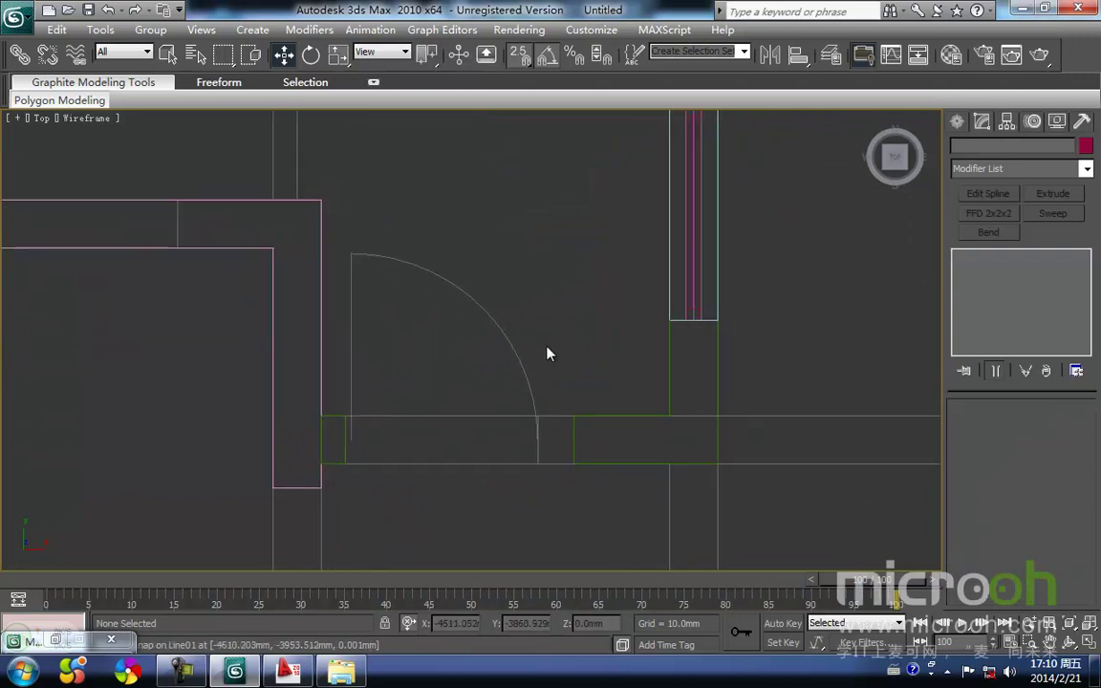
{"action": "scroll", "coordinate": [526, 401], "scroll_direction": "down", "scroll_amount": 2}
{"action": "middle_click_drag", "start_coordinate": [452, 368], "coordinate": [429, 398]}
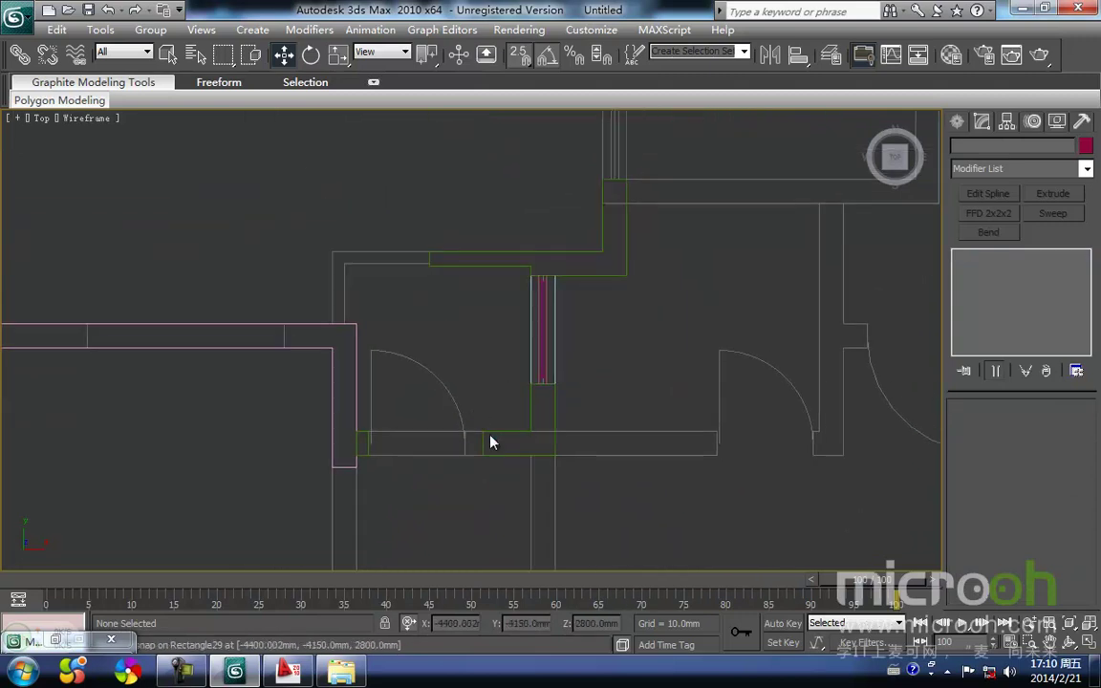
{"action": "left_click", "coordinate": [497, 455]}
{"action": "middle_click_drag", "start_coordinate": [484, 441], "coordinate": [484, 392]}
{"action": "scroll", "coordinate": [485, 392], "scroll_direction": "up", "scroll_amount": 2}
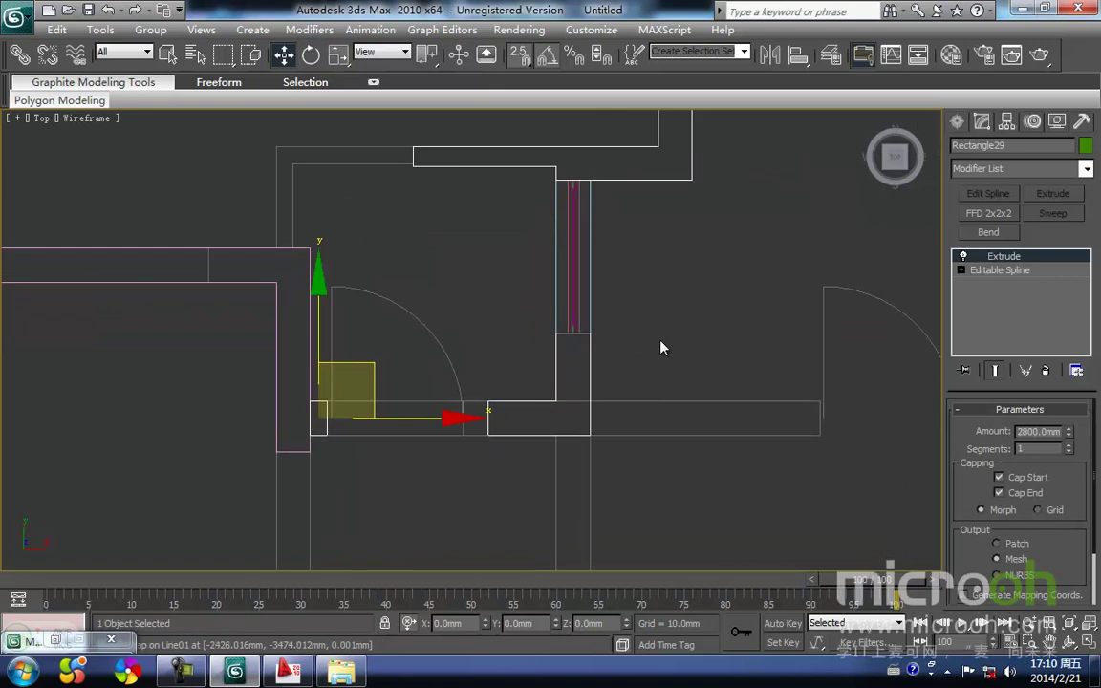
{"action": "left_click", "coordinate": [962, 271]}
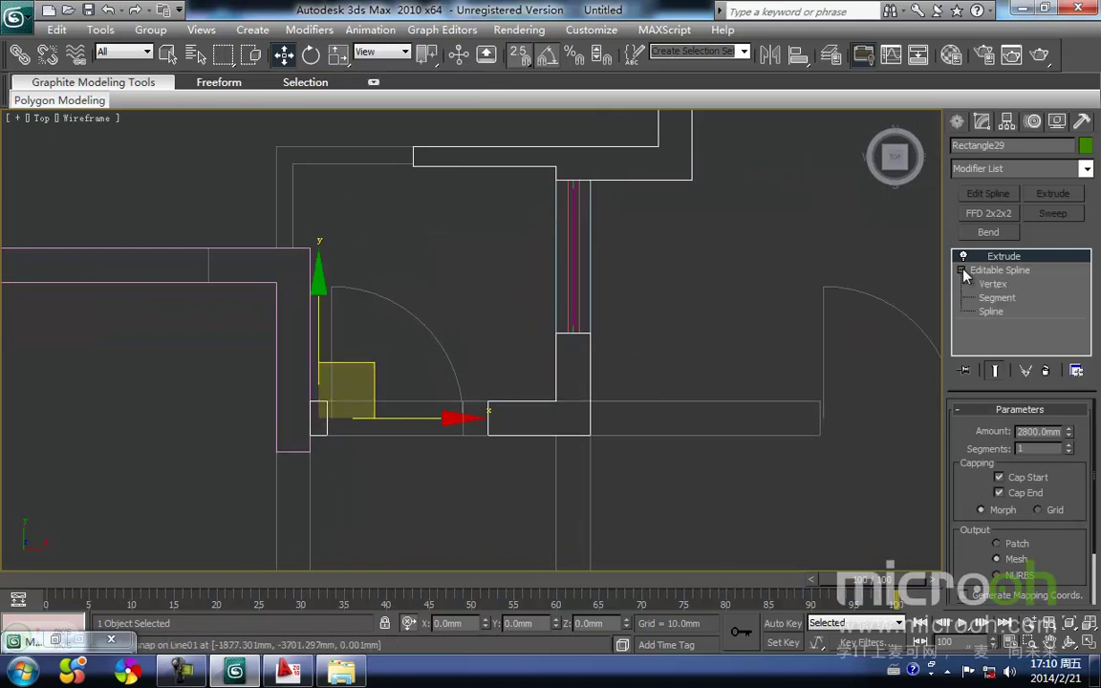
{"action": "left_click", "coordinate": [992, 284]}
{"action": "left_click_drag", "start_coordinate": [508, 466], "coordinate": [449, 319]}
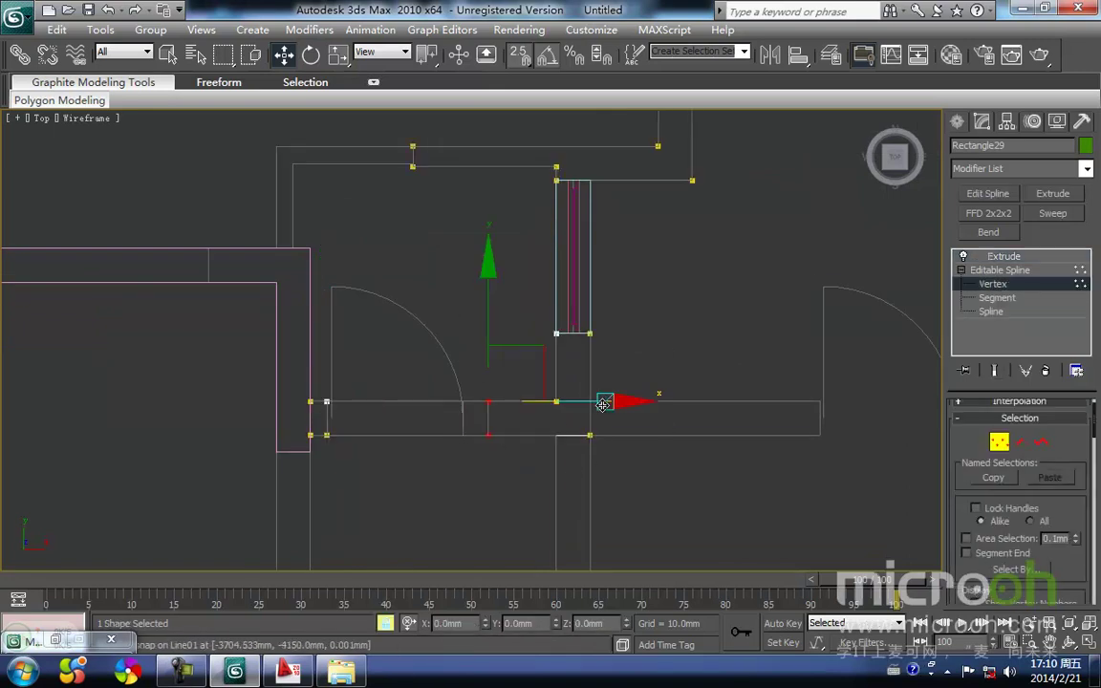
{"action": "left_click_drag", "start_coordinate": [461, 446], "coordinate": [461, 446]}
{"action": "left_click", "coordinate": [482, 475]}
{"action": "middle_click_drag", "start_coordinate": [481, 467], "coordinate": [472, 416]}
{"action": "key", "text": "1"}
{"action": "left_click", "coordinate": [484, 460]}
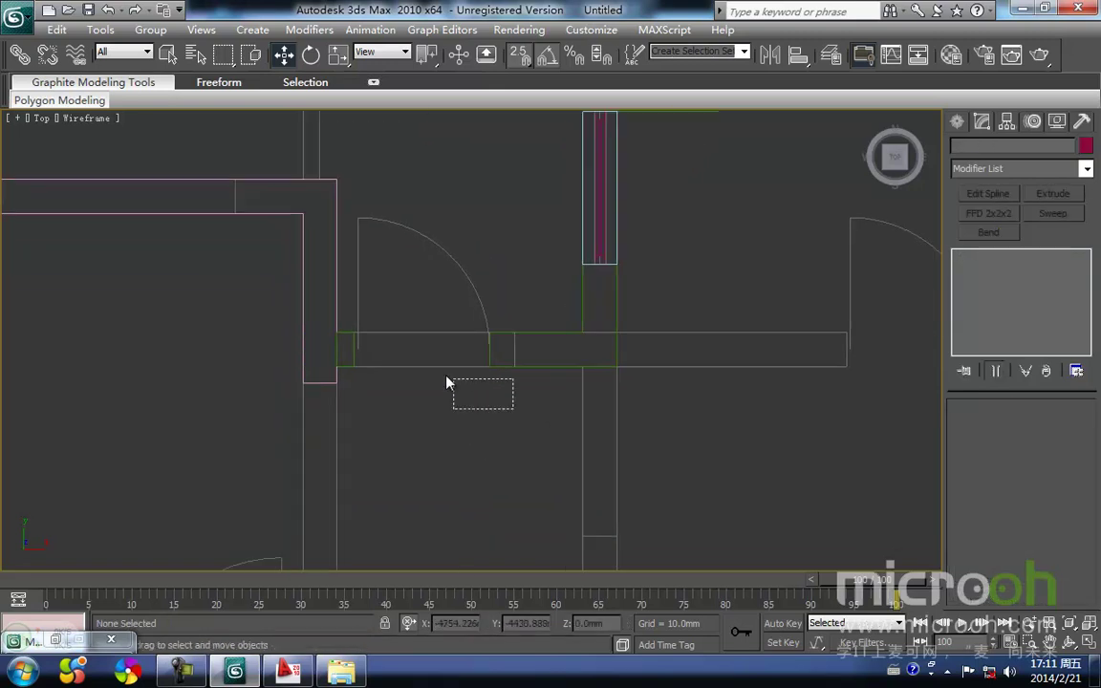
{"action": "left_click_drag", "start_coordinate": [356, 312], "coordinate": [344, 303]}
Step: Copy the four window objects in the wall behind the balcony once, placing the copy farther up the plan
{"action": "middle_click_drag", "start_coordinate": [418, 310], "coordinate": [404, 372]}
{"action": "scroll", "coordinate": [403, 373], "scroll_direction": "down", "scroll_amount": 1}
{"action": "scroll", "coordinate": [459, 382], "scroll_direction": "down", "scroll_amount": 2}
{"action": "middle_click_drag", "start_coordinate": [482, 388], "coordinate": [494, 326]}
{"action": "scroll", "coordinate": [467, 279], "scroll_direction": "down", "scroll_amount": 1}
{"action": "middle_click_drag", "start_coordinate": [540, 380], "coordinate": [514, 268]}
{"action": "scroll", "coordinate": [521, 287], "scroll_direction": "down", "scroll_amount": 1}
{"action": "middle_click_drag", "start_coordinate": [549, 489], "coordinate": [535, 352]}
{"action": "scroll", "coordinate": [538, 325], "scroll_direction": "up", "scroll_amount": 2}
{"action": "scroll", "coordinate": [543, 315], "scroll_direction": "up", "scroll_amount": 2}
{"action": "middle_click_drag", "start_coordinate": [587, 303], "coordinate": [459, 458]}
{"action": "left_click_drag", "start_coordinate": [538, 460], "coordinate": [547, 364]}
{"action": "middle_click_drag", "start_coordinate": [533, 387], "coordinate": [508, 508]}
{"action": "scroll", "coordinate": [491, 464], "scroll_direction": "down", "scroll_amount": 2}
{"action": "mouse_move", "coordinate": [471, 457]}
{"action": "left_mouse_down"}
{"action": "mouse_move", "coordinate": [524, 409]}
{"action": "mouse_move", "coordinate": [425, 191]}
{"action": "left_mouse_up"}
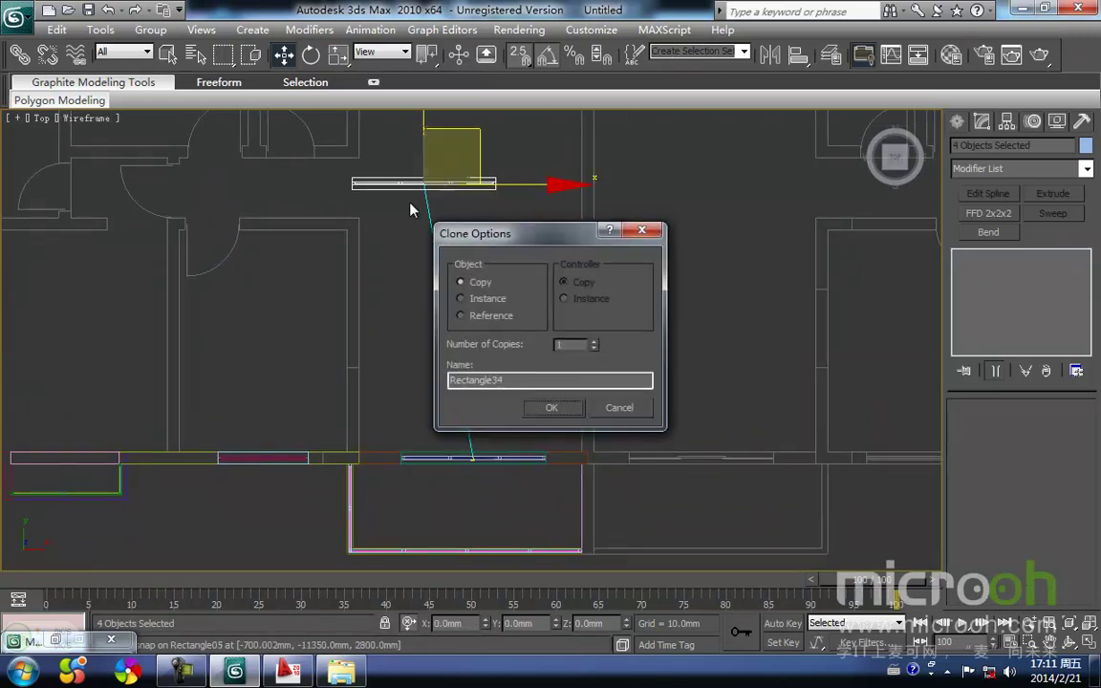
{"action": "left_click", "coordinate": [576, 410]}
Step: Move the four copied window objects up the plan and snap their corner to the door opening beside the L-shaped wall
{"action": "middle_click_drag", "start_coordinate": [432, 238], "coordinate": [529, 521]}
{"action": "left_click_drag", "start_coordinate": [567, 407], "coordinate": [533, 305]}
{"action": "scroll", "coordinate": [440, 355], "scroll_direction": "up", "scroll_amount": 4}
{"action": "middle_click_drag", "start_coordinate": [439, 356], "coordinate": [532, 425]}
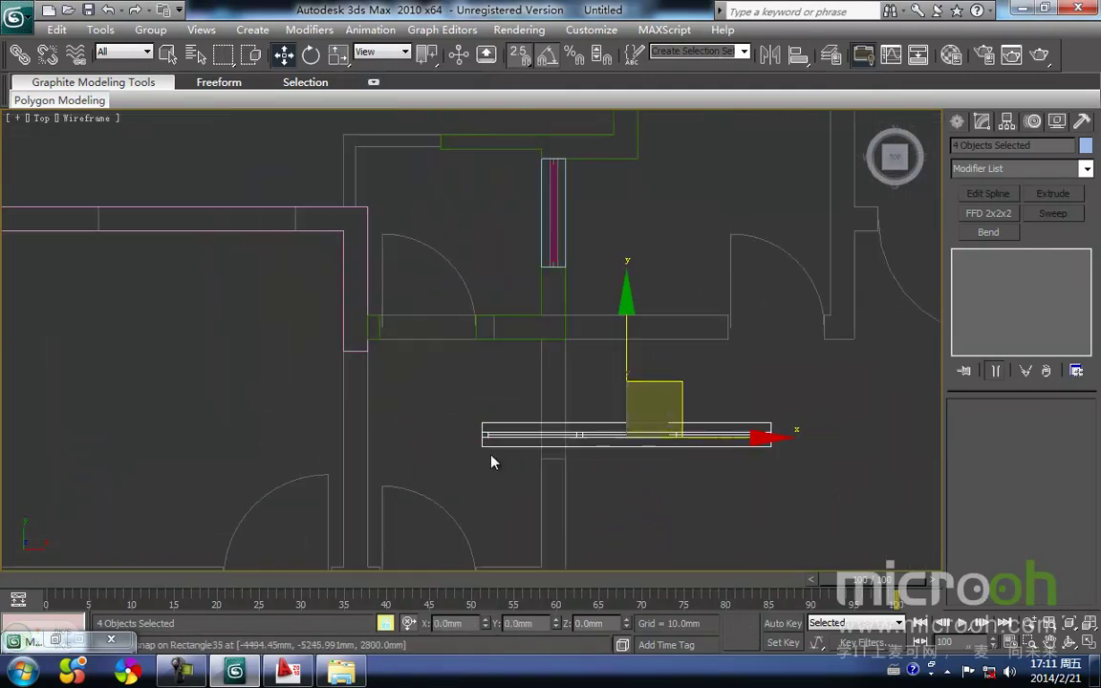
{"action": "left_click_drag", "start_coordinate": [482, 447], "coordinate": [380, 340]}
{"action": "scroll", "coordinate": [440, 382], "scroll_direction": "down", "scroll_amount": 2}
Step: Delete the two inner mullion segments from the copied window frame's spline
{"action": "scroll", "coordinate": [445, 392], "scroll_direction": "up", "scroll_amount": 2}
{"action": "middle_click_drag", "start_coordinate": [445, 392], "coordinate": [423, 350], "text": "alt"}
{"action": "key", "text": "space"}
{"action": "left_click", "coordinate": [769, 496]}
{"action": "left_click", "coordinate": [679, 409]}
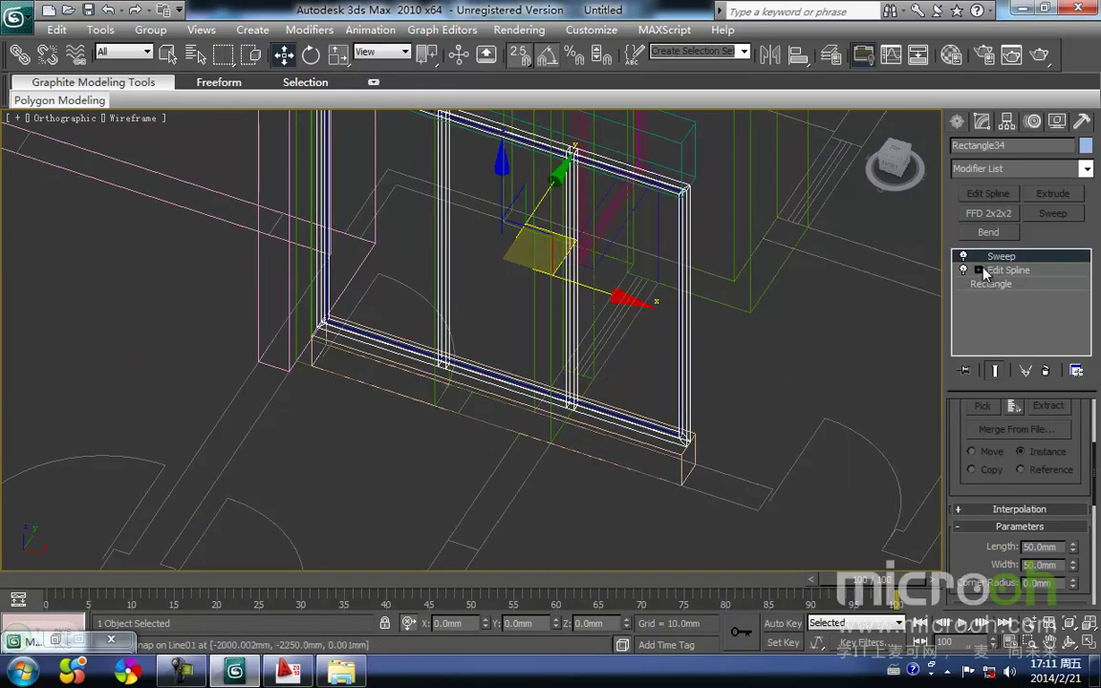
{"action": "left_click", "coordinate": [1009, 301]}
{"action": "left_click", "coordinate": [453, 277]}
{"action": "middle_click_drag", "start_coordinate": [486, 306], "coordinate": [483, 342]}
{"action": "key", "text": "Delete"}
{"action": "left_click", "coordinate": [548, 380]}
{"action": "key", "text": "Delete"}
{"action": "left_click", "coordinate": [1021, 438]}
{"action": "scroll", "coordinate": [483, 342], "scroll_direction": "down", "scroll_amount": 2}
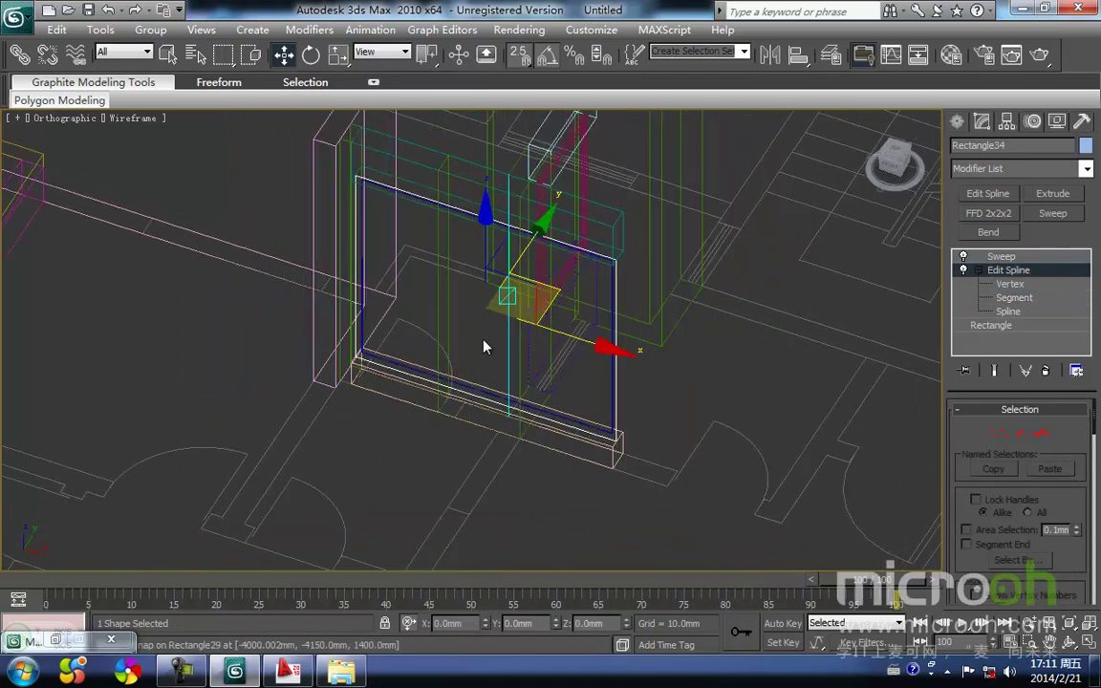
Step: Group the four copied window objects, including the wall pieces above and below the frame
{"action": "key", "text": "t"}
{"action": "key", "text": "z"}
{"action": "scroll", "coordinate": [459, 374], "scroll_direction": "down", "scroll_amount": 3}
{"action": "left_click_drag", "start_coordinate": [461, 433], "coordinate": [394, 262]}
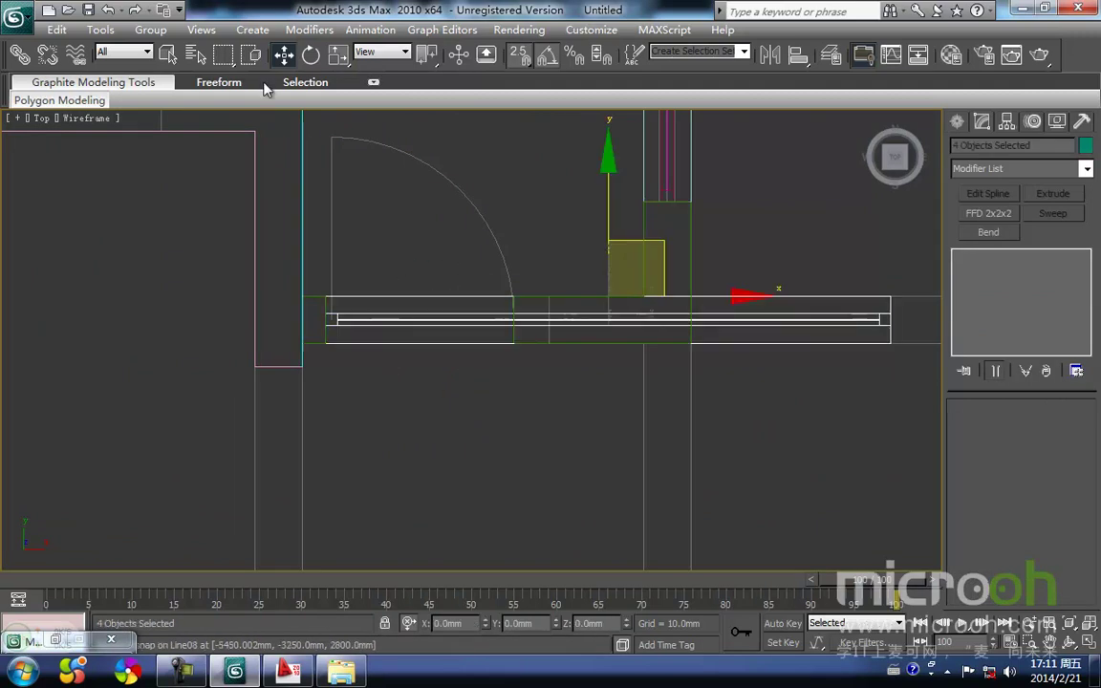
{"action": "left_click", "coordinate": [150, 30]}
{"action": "left_click", "coordinate": [176, 49]}
{"action": "left_click", "coordinate": [562, 361]}
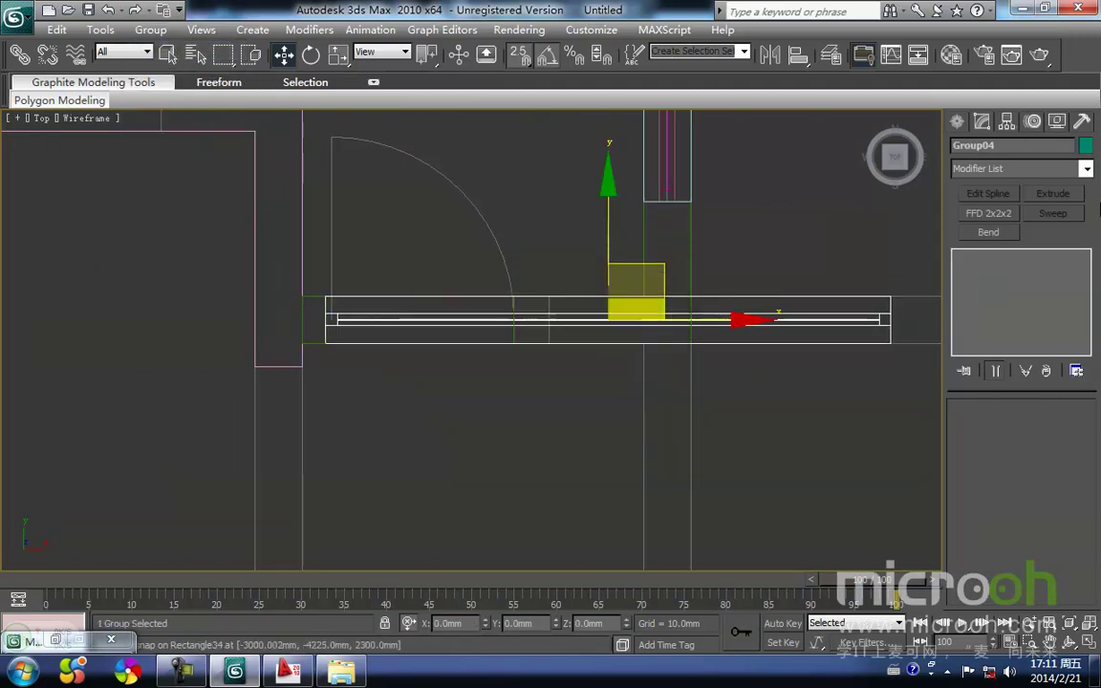
Step: Add an Edit Mesh modifier to the new group and move its end vertices to the far edge of the door opening
{"action": "left_click", "coordinate": [1051, 168]}
{"action": "key", "text": "e"}
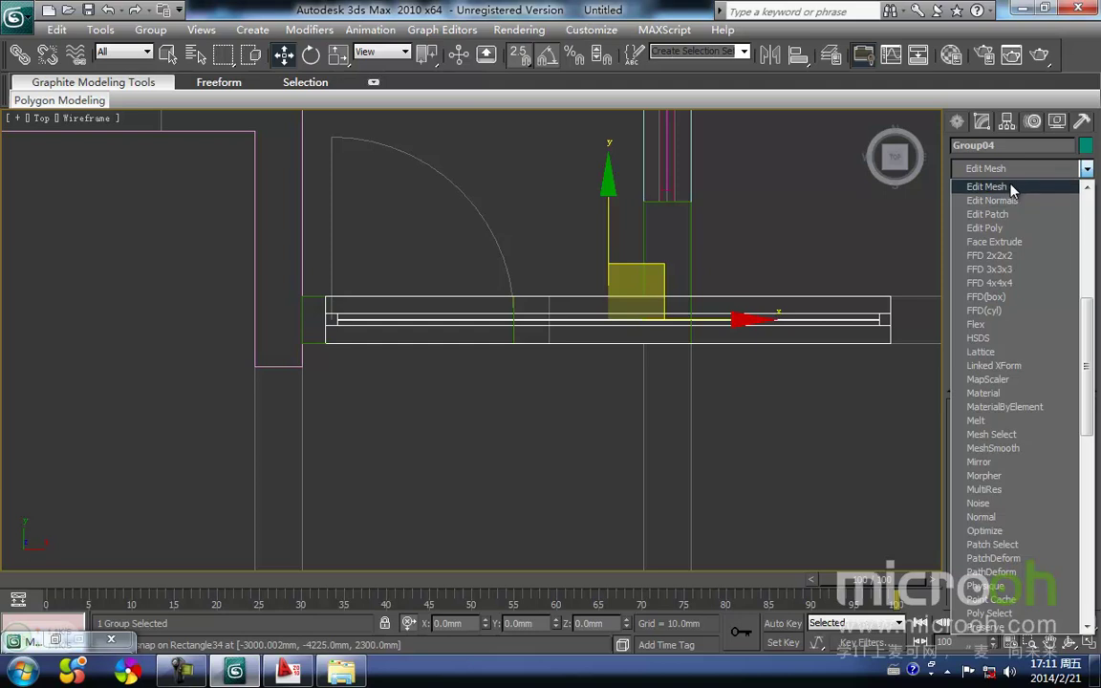
{"action": "left_click", "coordinate": [986, 187]}
{"action": "left_click", "coordinate": [975, 433]}
{"action": "middle_click_drag", "start_coordinate": [772, 422], "coordinate": [630, 482]}
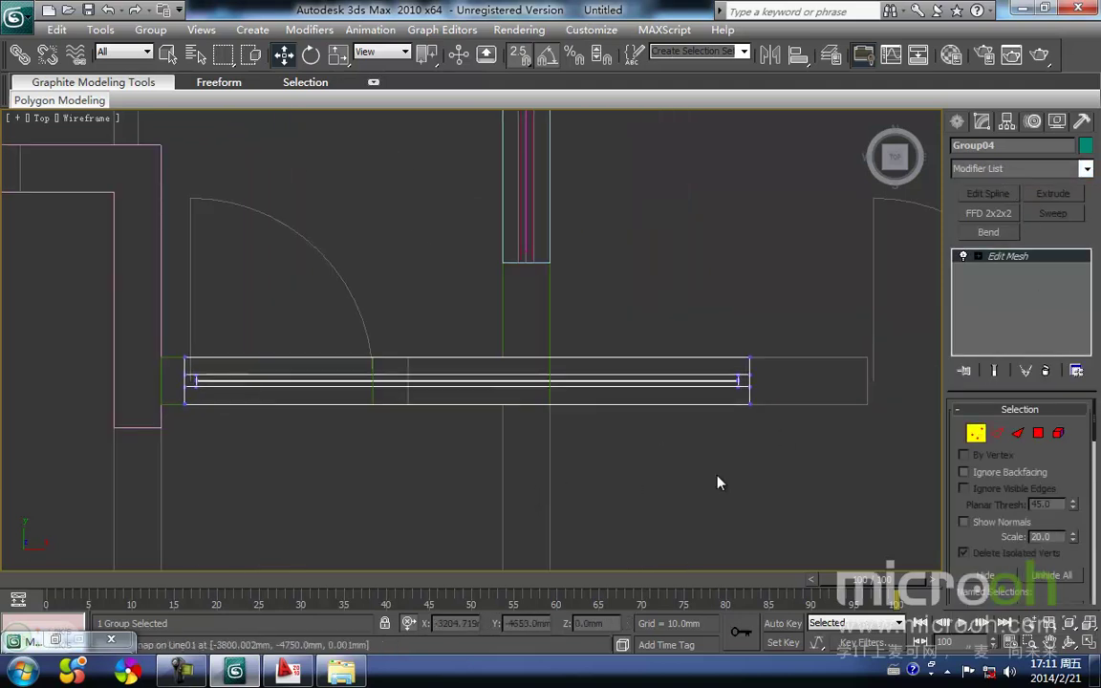
{"action": "left_click_drag", "start_coordinate": [704, 340], "coordinate": [705, 340]}
{"action": "left_click_drag", "start_coordinate": [838, 381], "coordinate": [422, 405]}
{"action": "left_click_drag", "start_coordinate": [288, 412], "coordinate": [372, 409]}
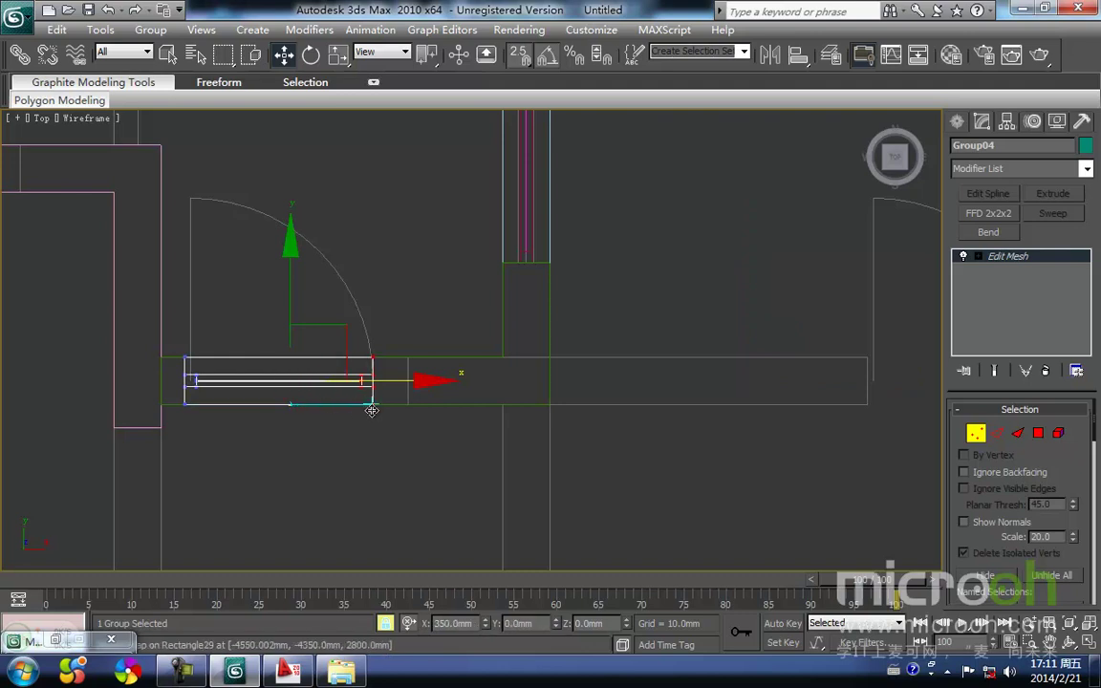
{"action": "left_click", "coordinate": [408, 461]}
{"action": "mouse_move", "coordinate": [417, 421]}
{"action": "middle_mouse_down"}
{"action": "mouse_move", "coordinate": [406, 438]}
{"action": "mouse_move", "coordinate": [741, 342]}
{"action": "mouse_move", "coordinate": [713, 339]}
{"action": "middle_mouse_up"}
{"action": "key", "text": "F3"}
{"action": "scroll", "coordinate": [406, 437], "scroll_direction": "down", "scroll_amount": 5}
{"action": "key", "text": "1"}
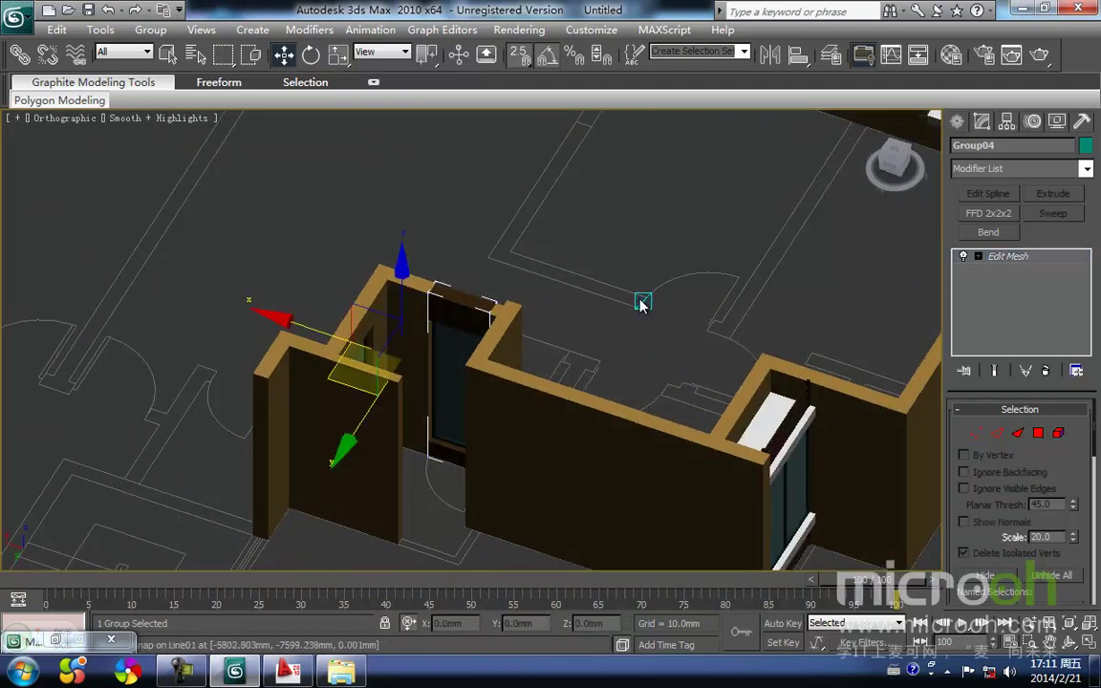
{"action": "left_click", "coordinate": [728, 331]}
Step: Assign the dark brown 墙体1 material to the wall around the two narrow windows
{"action": "mouse_move", "coordinate": [549, 311]}
{"action": "middle_mouse_down", "text": "alt"}
{"action": "mouse_move", "coordinate": [635, 329]}
{"action": "mouse_move", "coordinate": [629, 314]}
{"action": "middle_mouse_up", "text": "alt"}
{"action": "key", "text": "F3"}
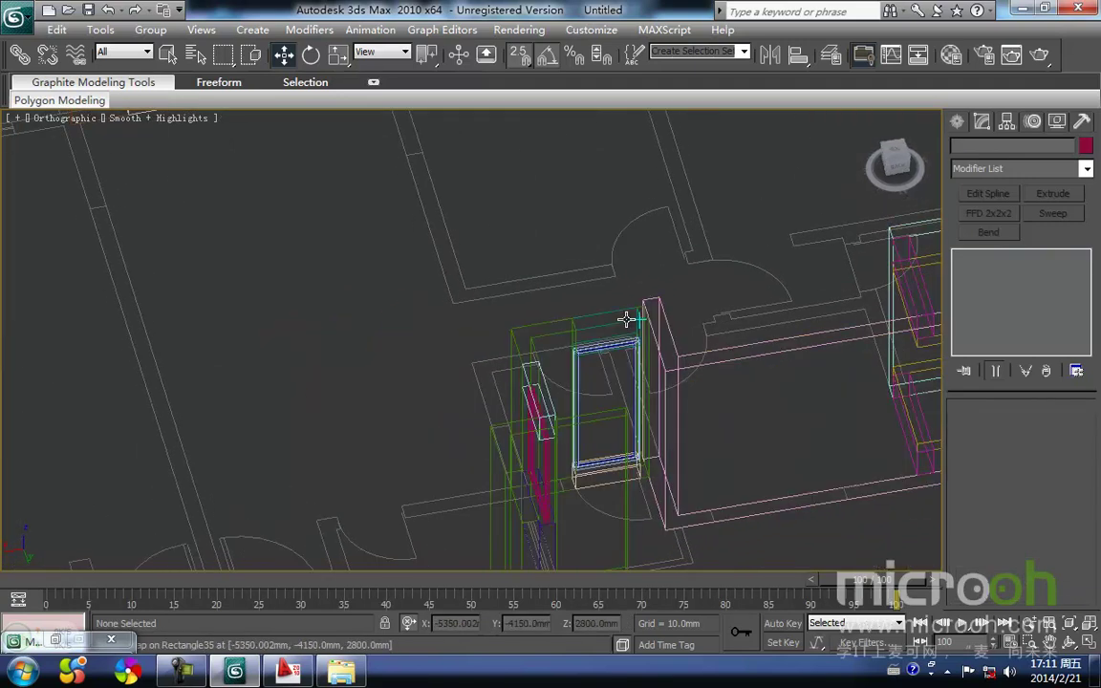
{"action": "mouse_move", "coordinate": [592, 410]}
{"action": "middle_mouse_down", "text": "alt"}
{"action": "mouse_move", "coordinate": [526, 423]}
{"action": "mouse_move", "coordinate": [431, 354]}
{"action": "mouse_move", "coordinate": [450, 277]}
{"action": "middle_mouse_up", "text": "alt"}
{"action": "key", "text": "F3"}
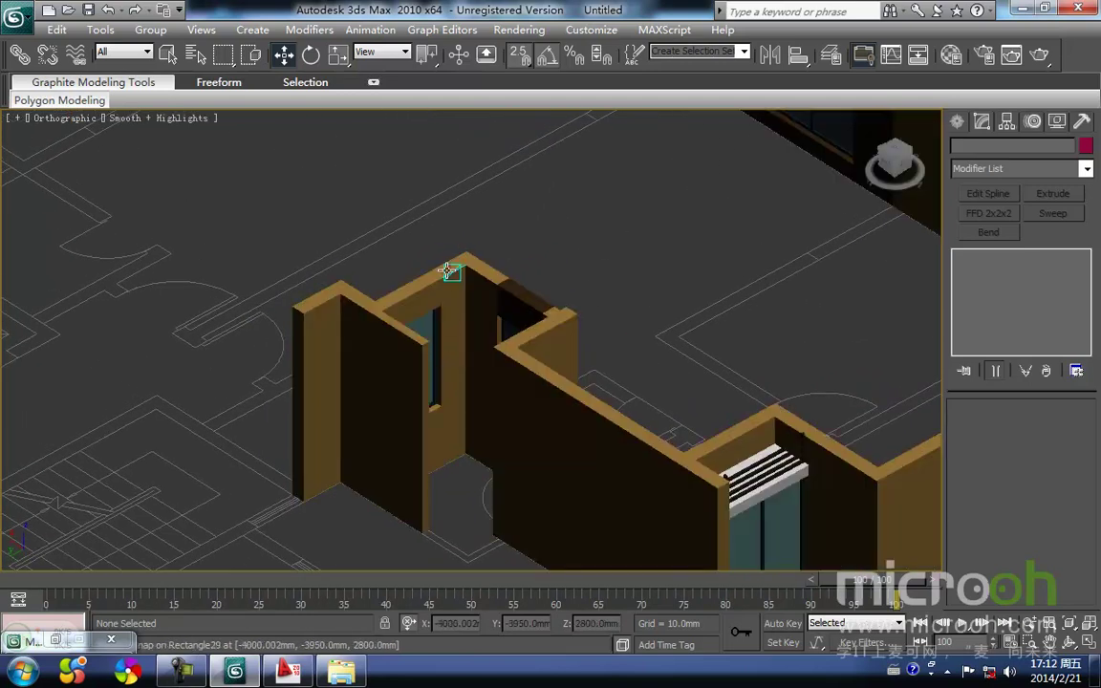
{"action": "left_click", "coordinate": [453, 281]}
{"action": "key", "text": "m"}
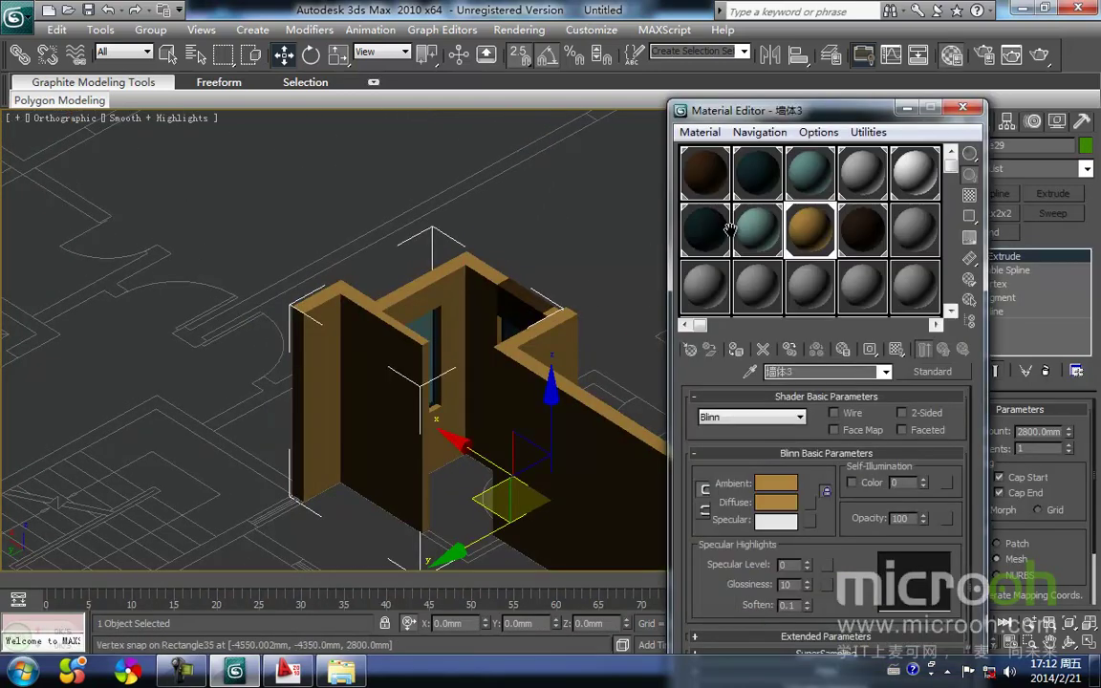
{"action": "left_click", "coordinate": [710, 182]}
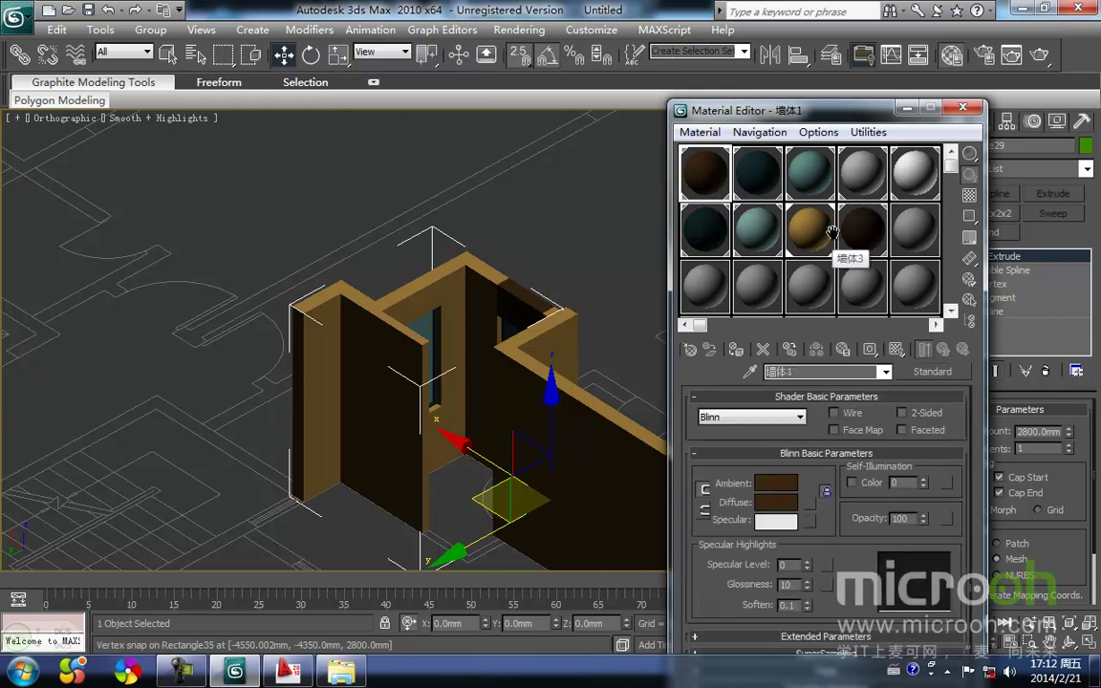
{"action": "left_click", "coordinate": [735, 351]}
{"action": "left_click", "coordinate": [461, 195]}
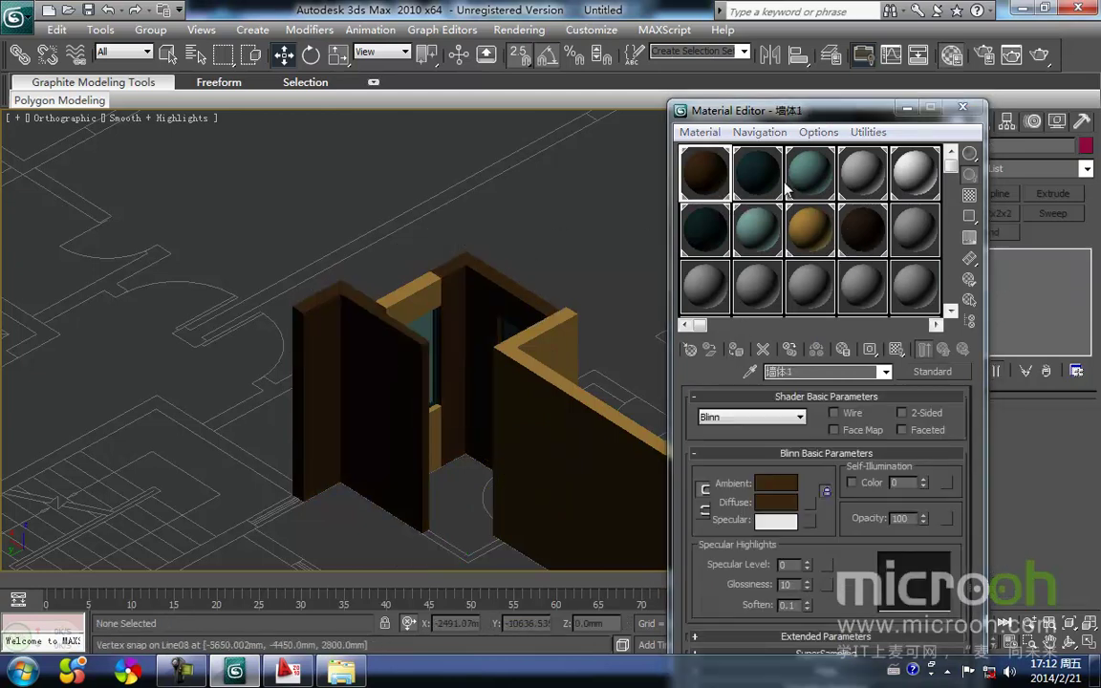
{"action": "left_click", "coordinate": [906, 111]}
Step: Assign the 墙体1 material to the wall pieces above and below the side window inside its group, closing the group again
{"action": "middle_click_drag", "start_coordinate": [503, 425], "coordinate": [454, 431], "text": "alt"}
{"action": "left_click", "coordinate": [402, 305]}
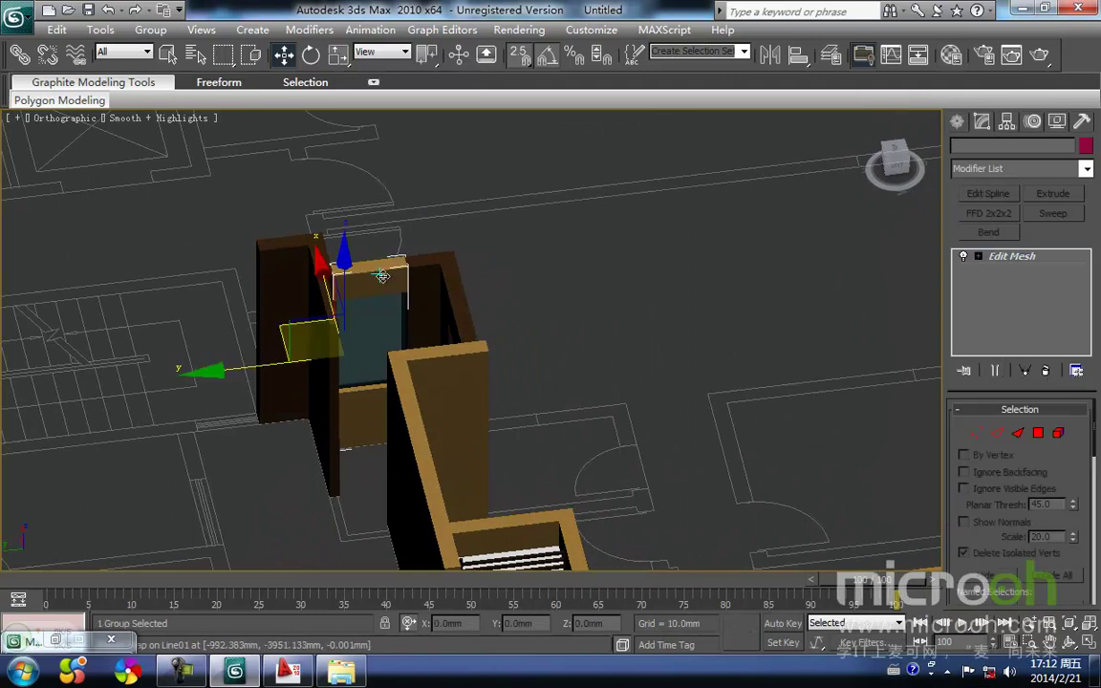
{"action": "left_click", "coordinate": [150, 30]}
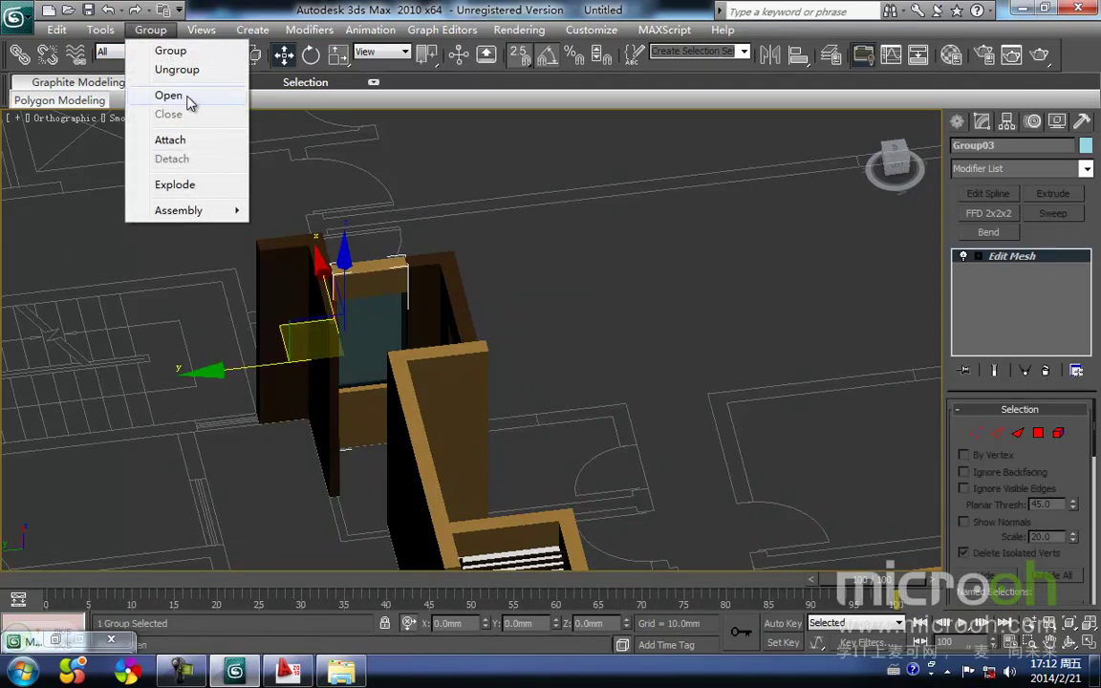
{"action": "left_click", "coordinate": [169, 95]}
{"action": "left_click", "coordinate": [386, 275]}
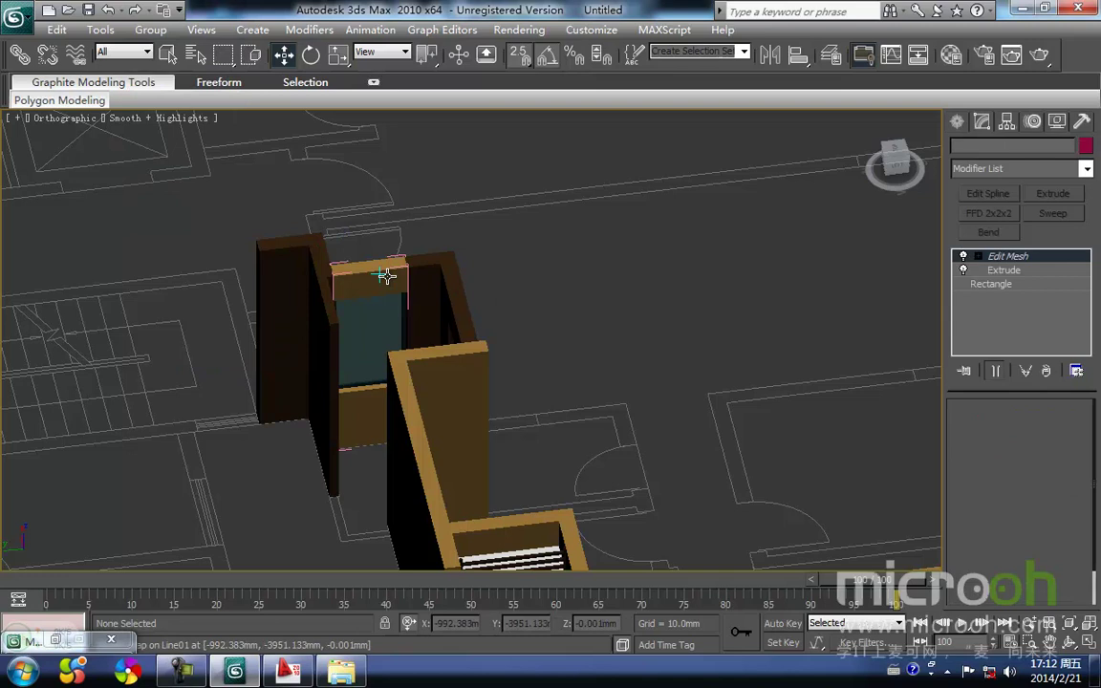
{"action": "left_click", "coordinate": [356, 435], "text": "ctrl"}
{"action": "key", "text": "m"}
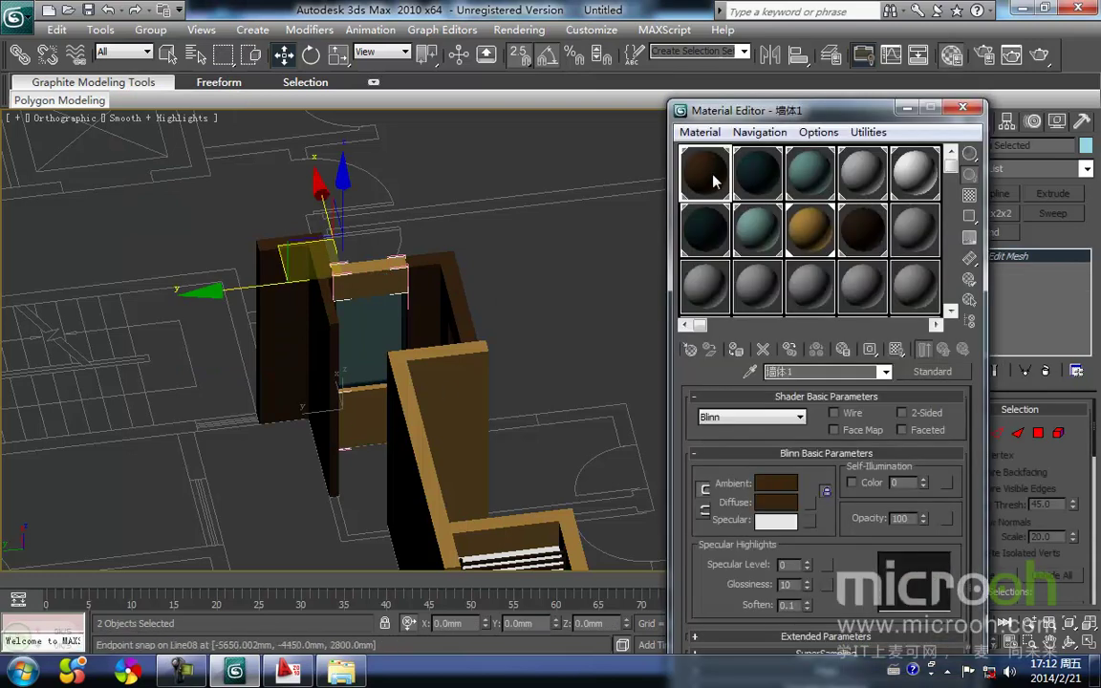
{"action": "left_click", "coordinate": [738, 351]}
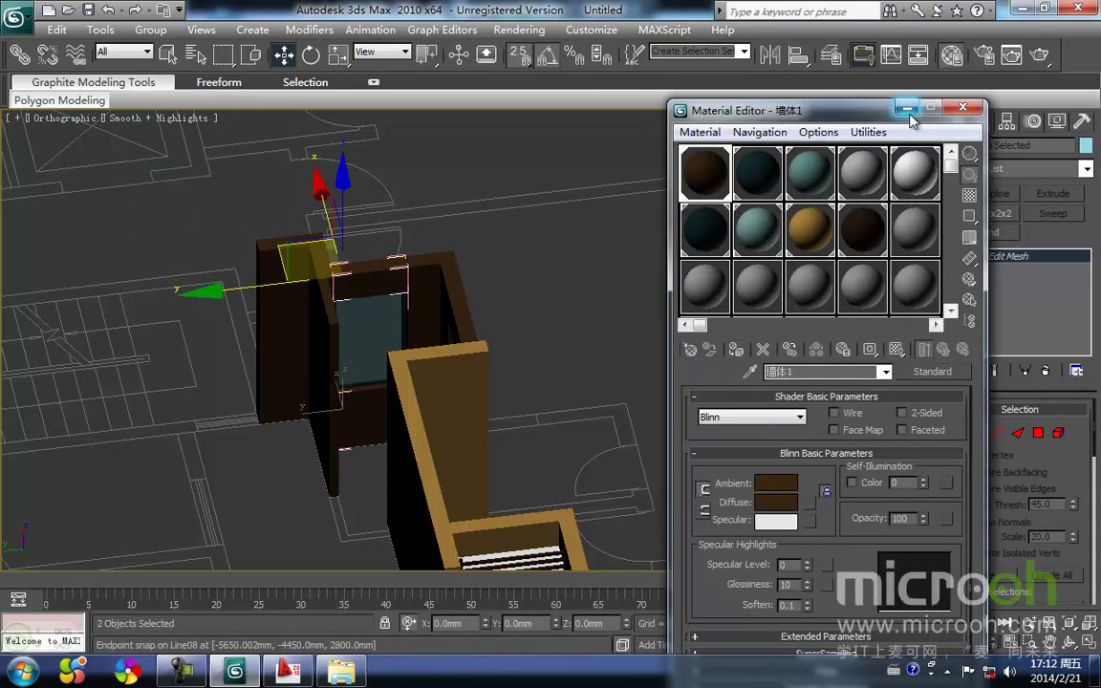
{"action": "left_click", "coordinate": [905, 107]}
{"action": "left_click", "coordinate": [150, 29]}
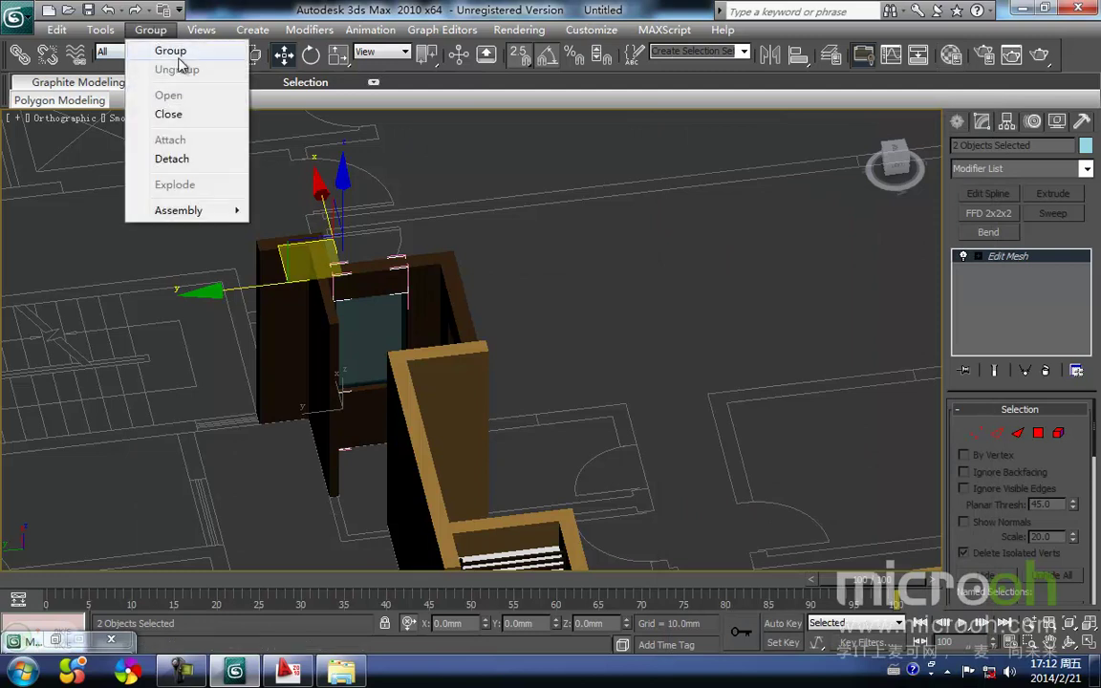
{"action": "left_click", "coordinate": [168, 114]}
{"action": "left_click", "coordinate": [529, 283]}
Step: Isolate the side window's group and show it in the left wireframe view
{"action": "mouse_move", "coordinate": [528, 282]}
{"action": "middle_mouse_down"}
{"action": "mouse_move", "coordinate": [513, 369]}
{"action": "mouse_move", "coordinate": [364, 363]}
{"action": "mouse_move", "coordinate": [325, 382]}
{"action": "mouse_move", "coordinate": [399, 387]}
{"action": "mouse_move", "coordinate": [388, 387]}
{"action": "middle_mouse_up"}
{"action": "scroll", "coordinate": [413, 344], "scroll_direction": "up", "scroll_amount": 3}
{"action": "scroll", "coordinate": [327, 347], "scroll_direction": "down", "scroll_amount": 3}
{"action": "key", "text": "F3"}
{"action": "scroll", "coordinate": [384, 382], "scroll_direction": "up", "scroll_amount": 3}
{"action": "scroll", "coordinate": [363, 394], "scroll_direction": "up", "scroll_amount": 3}
{"action": "key", "text": "F3"}
{"action": "scroll", "coordinate": [395, 380], "scroll_direction": "down", "scroll_amount": 4}
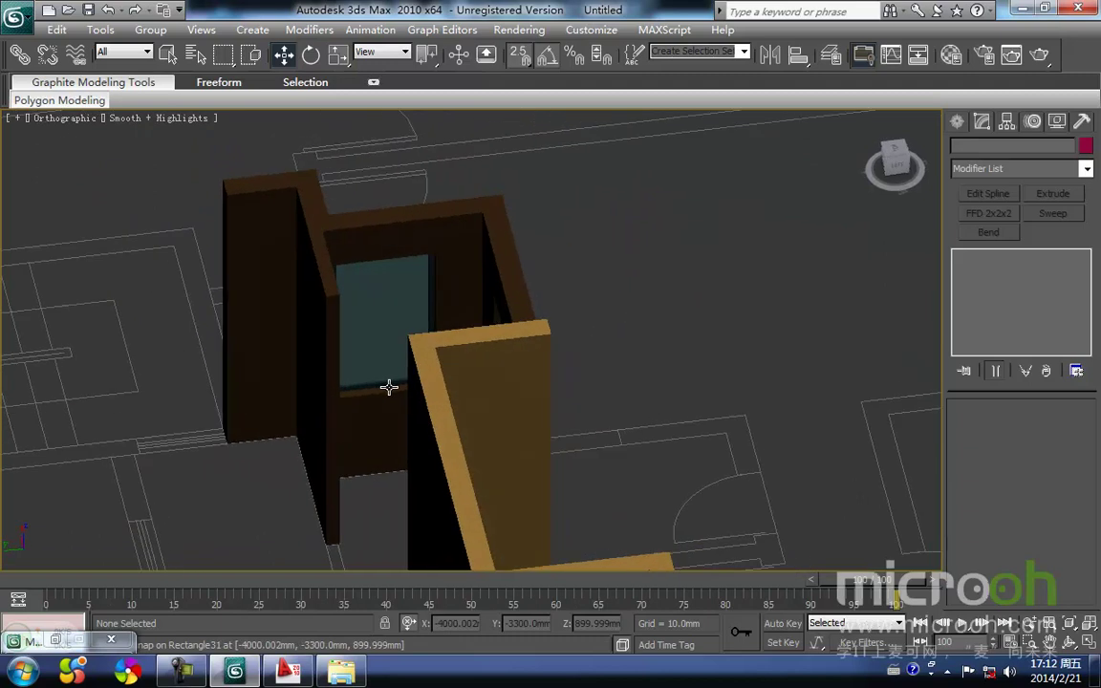
{"action": "key", "text": "F3"}
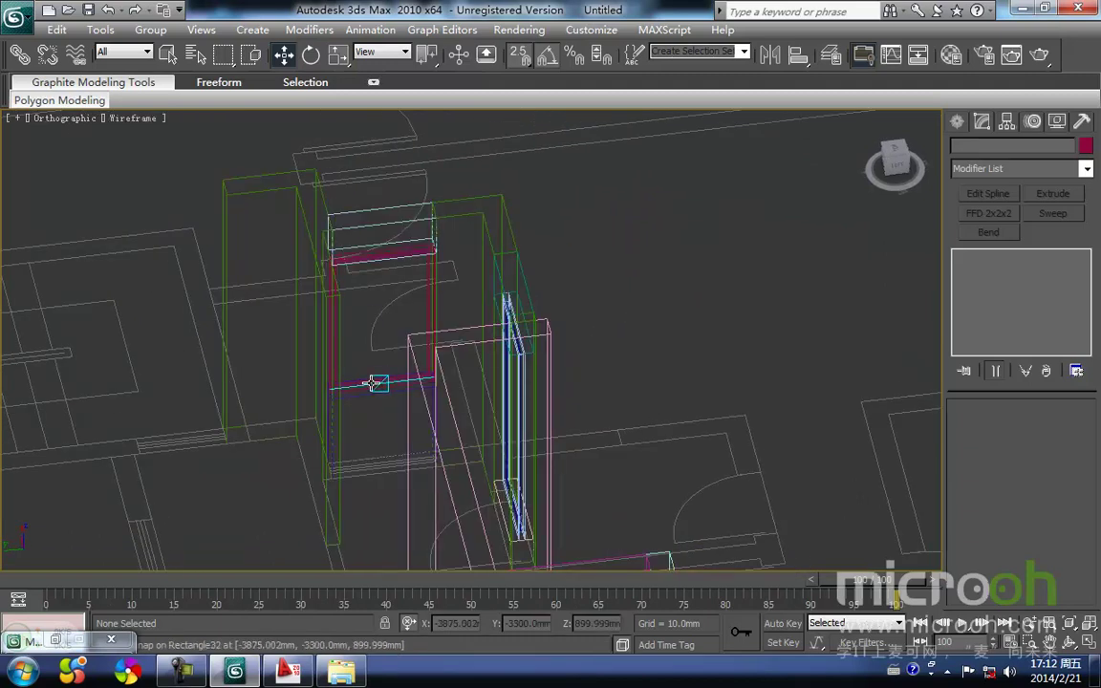
{"action": "left_click", "coordinate": [376, 383]}
{"action": "key", "text": "alt+q"}
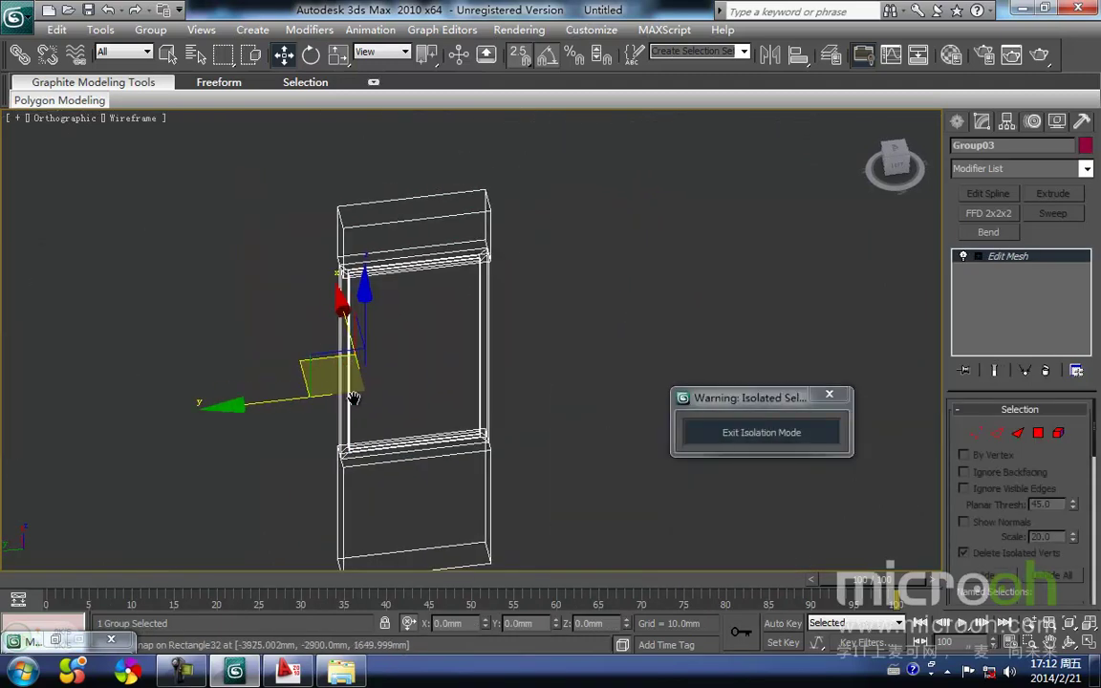
{"action": "key", "text": "l"}
{"action": "key", "text": "z"}
{"action": "left_click", "coordinate": [585, 366]}
{"action": "left_click", "coordinate": [529, 357]}
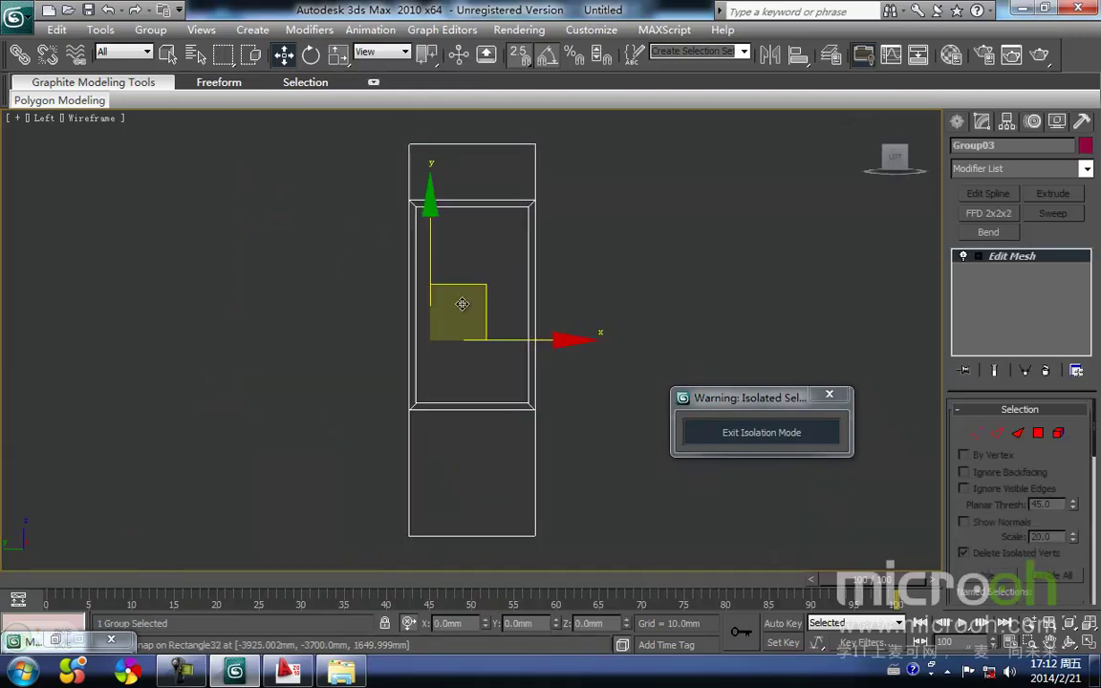
Step: Open the group and copy the frame spline's side segment to the middle of the window as a central mullion
{"action": "left_click", "coordinate": [150, 32]}
{"action": "left_click", "coordinate": [178, 95]}
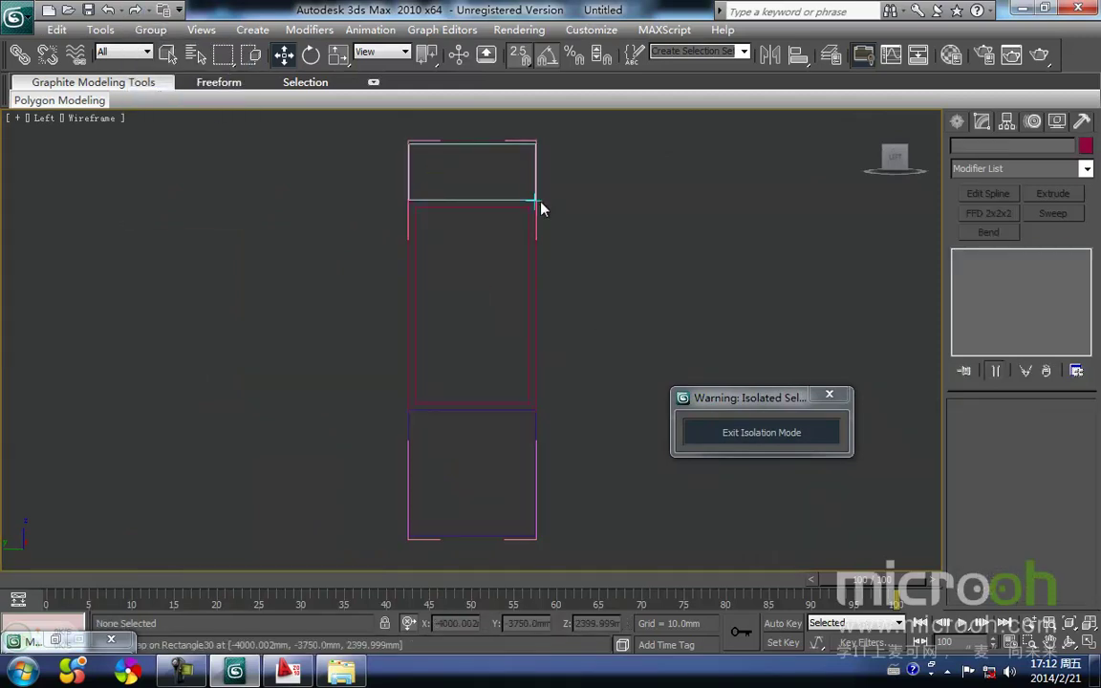
{"action": "left_click", "coordinate": [528, 306]}
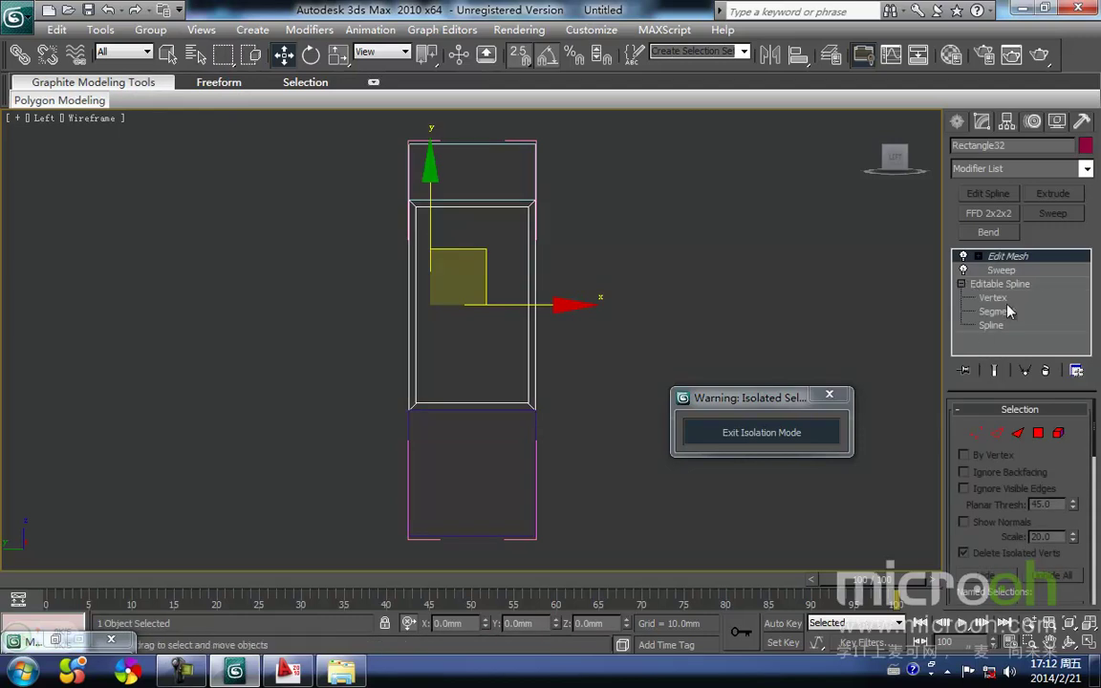
{"action": "left_click", "coordinate": [1008, 312]}
{"action": "left_click", "coordinate": [620, 383]}
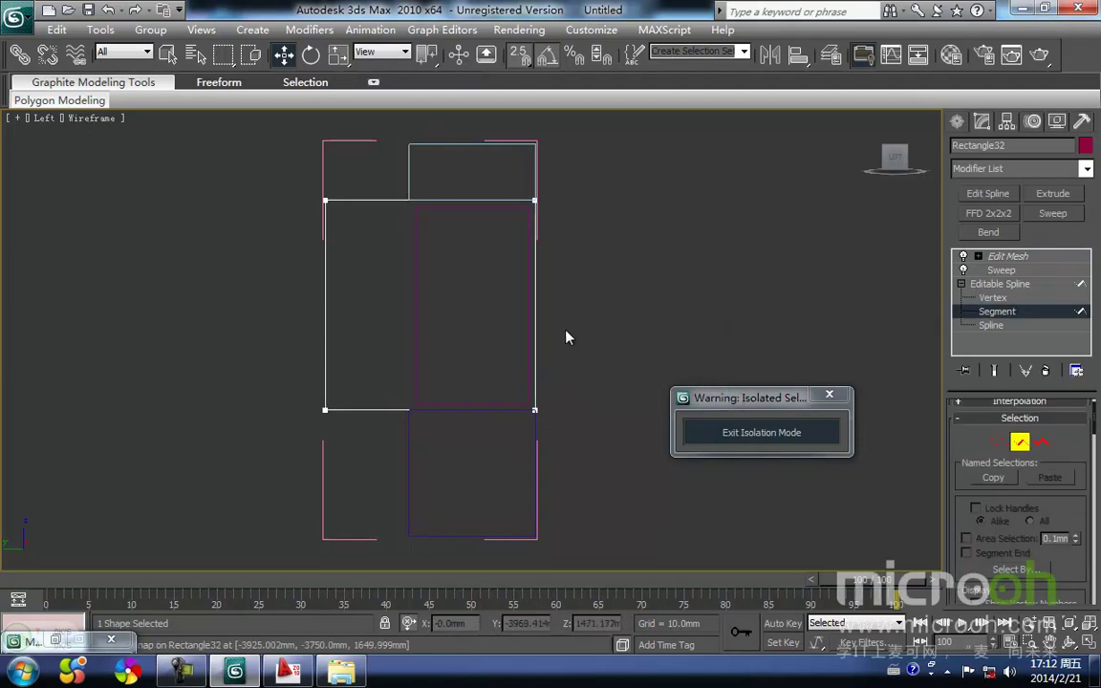
{"action": "left_click", "coordinate": [323, 305]}
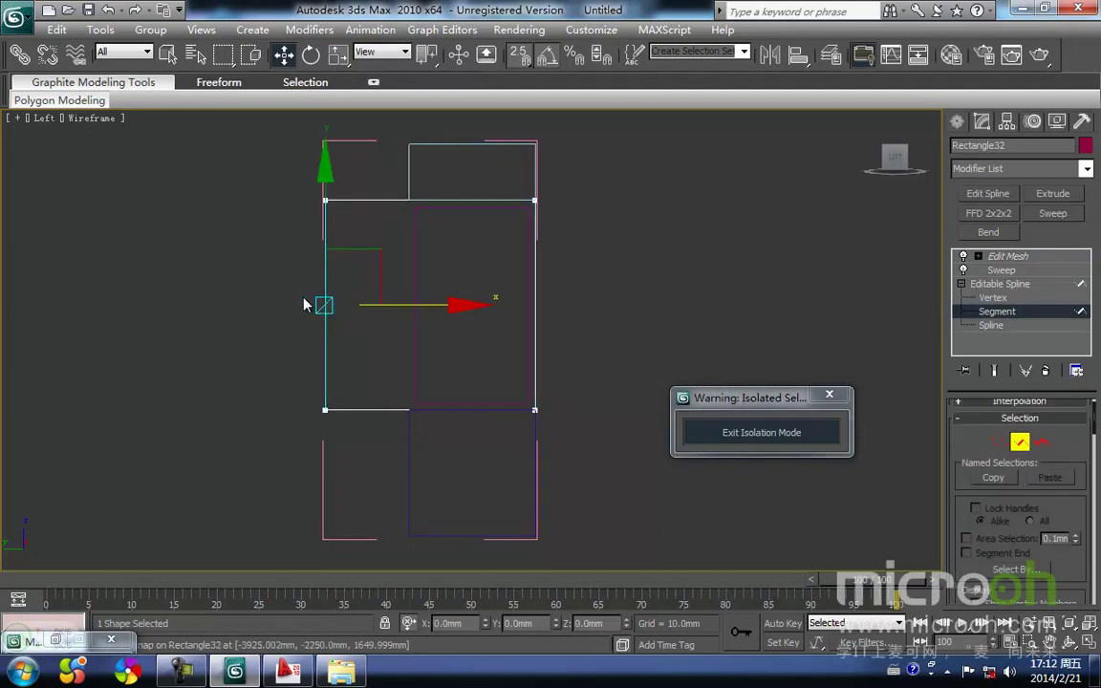
{"action": "left_click_drag", "start_coordinate": [437, 304], "coordinate": [493, 403]}
{"action": "left_click", "coordinate": [1021, 286]}
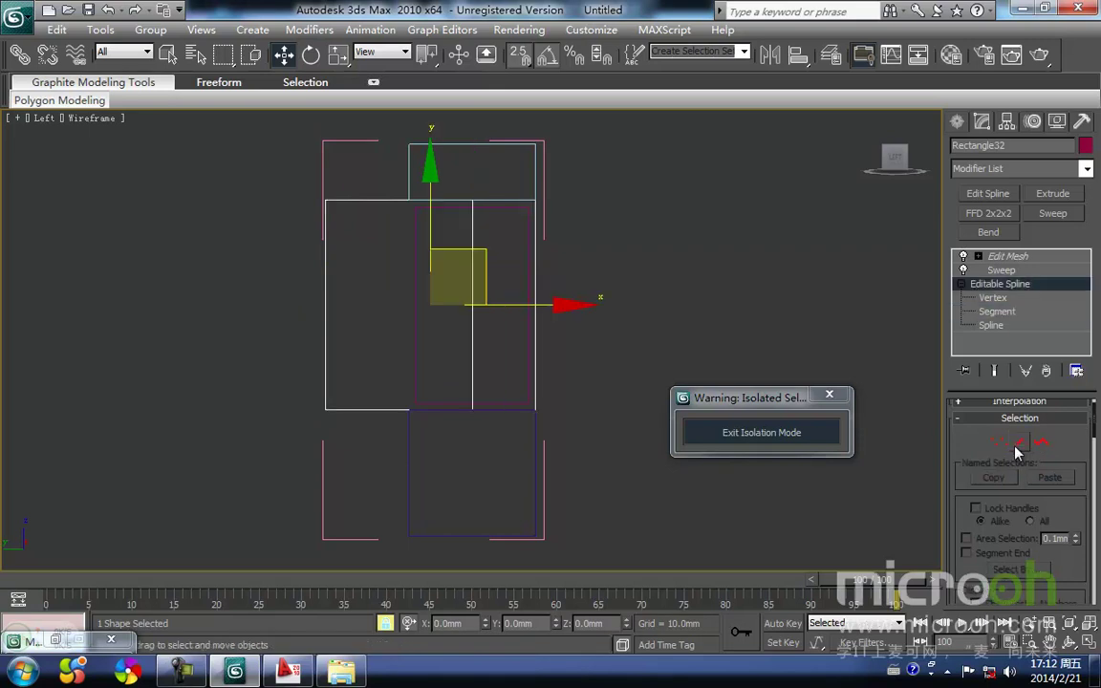
{"action": "left_click", "coordinate": [1002, 256]}
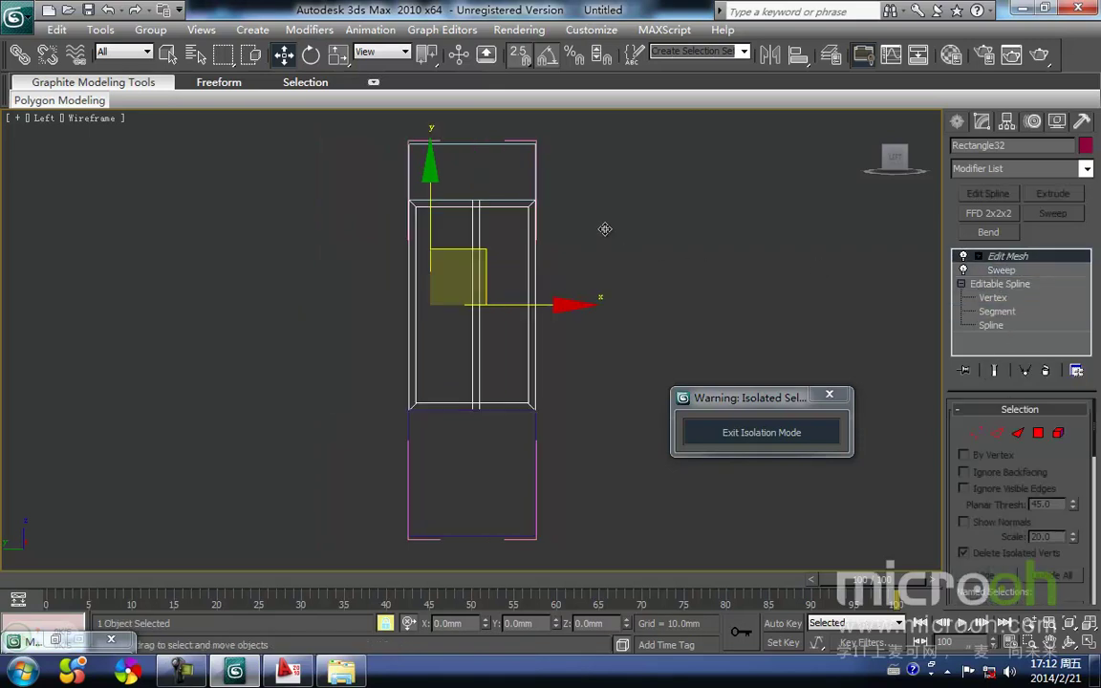
Step: Close the window group and exit isolation mode
{"action": "middle_click_drag", "start_coordinate": [631, 248], "coordinate": [615, 339]}
{"action": "left_click", "coordinate": [656, 303]}
{"action": "left_click_drag", "start_coordinate": [657, 301], "coordinate": [187, 152]}
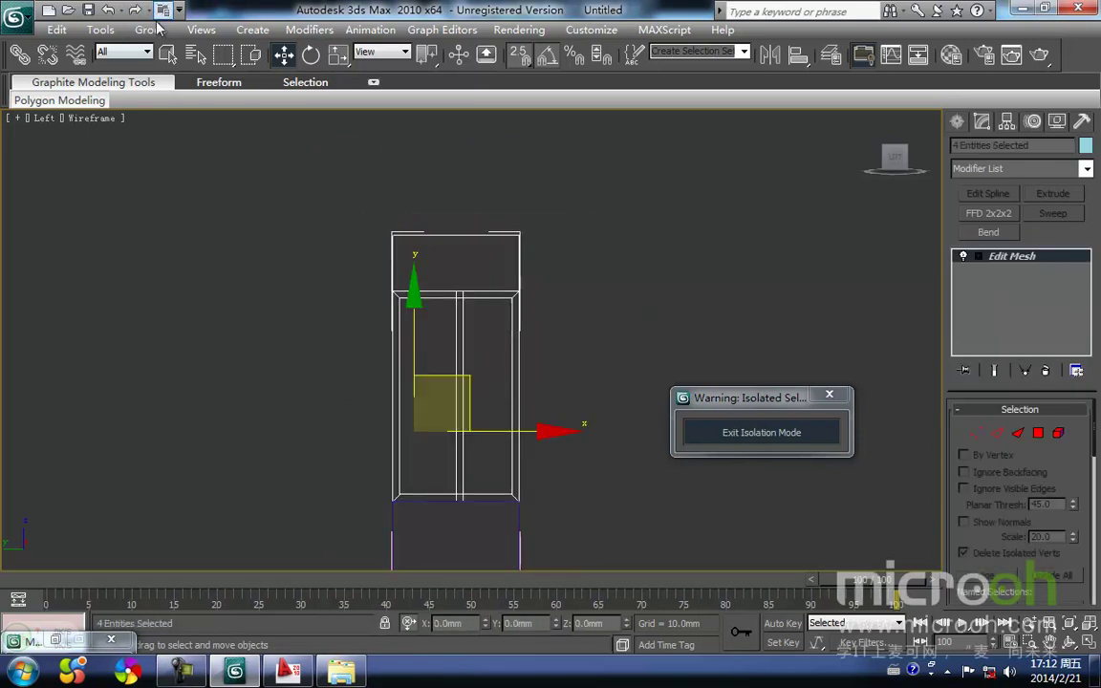
{"action": "left_click", "coordinate": [151, 30]}
{"action": "left_click", "coordinate": [169, 114]}
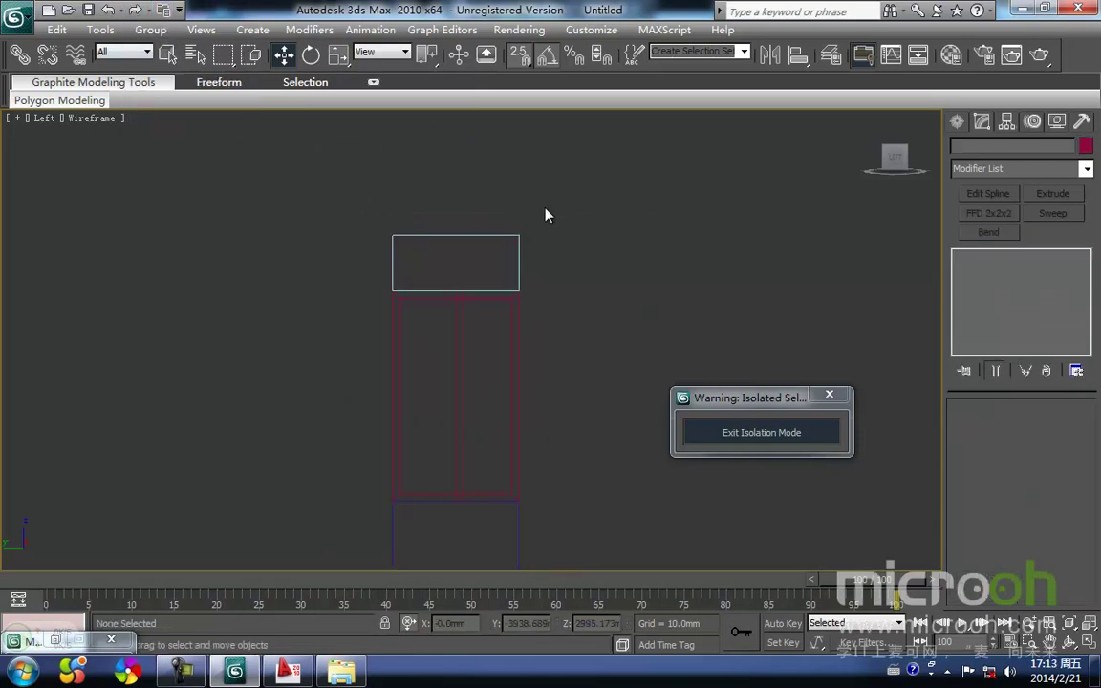
{"action": "left_click", "coordinate": [761, 432]}
Step: Draw a 1400 by 1550 mm rectangle for the balcony floor between the ochre wall and the dark walls in the top view
{"action": "key", "text": "F3"}
{"action": "scroll", "coordinate": [564, 344], "scroll_direction": "down", "scroll_amount": 4}
{"action": "mouse_move", "coordinate": [564, 344]}
{"action": "middle_mouse_down", "text": "alt"}
{"action": "mouse_move", "coordinate": [620, 427]}
{"action": "mouse_move", "coordinate": [582, 437]}
{"action": "mouse_move", "coordinate": [572, 324]}
{"action": "middle_mouse_up", "text": "alt"}
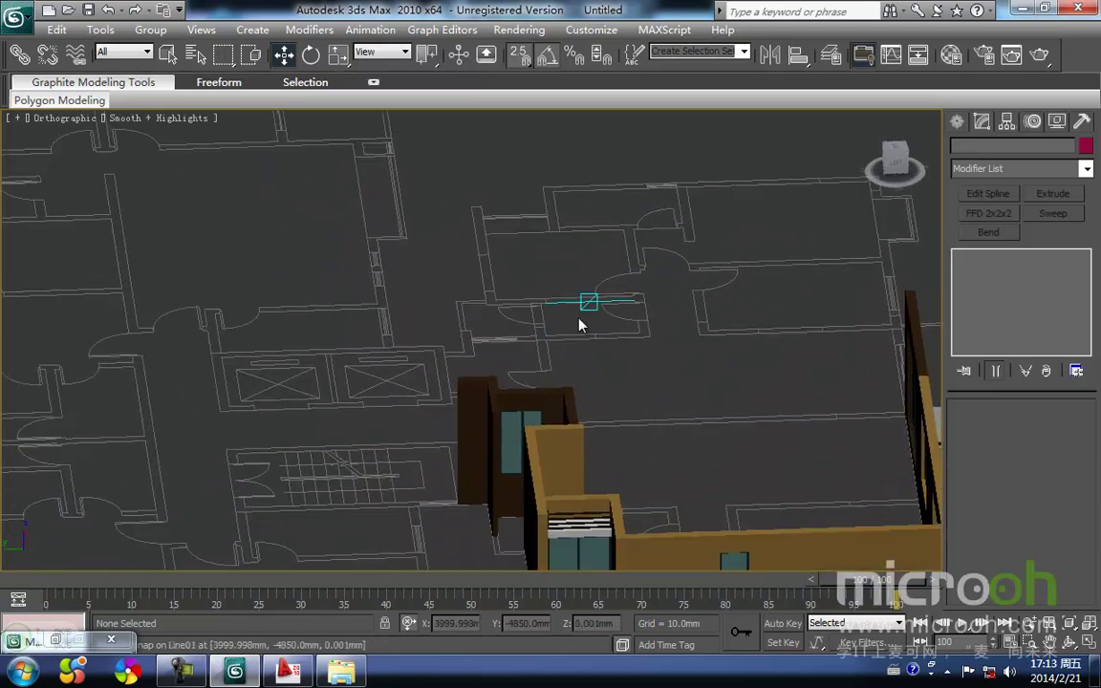
{"action": "key", "text": "t"}
{"action": "key", "text": "z"}
{"action": "scroll", "coordinate": [430, 311], "scroll_direction": "up", "scroll_amount": 10}
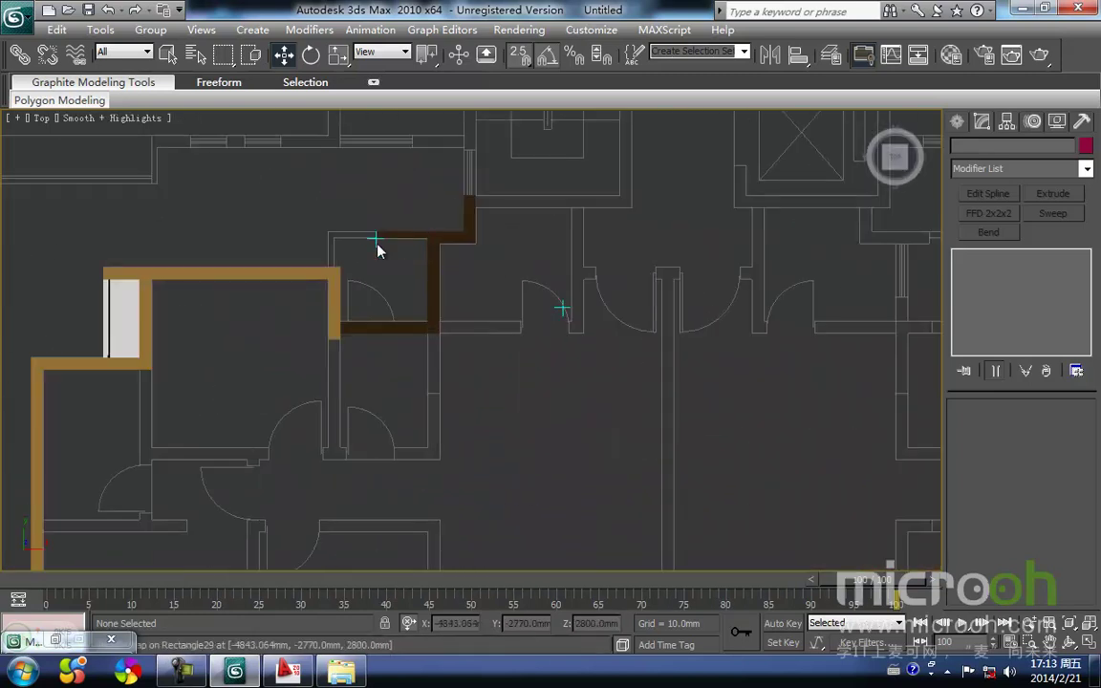
{"action": "scroll", "coordinate": [437, 347], "scroll_direction": "up", "scroll_amount": 2}
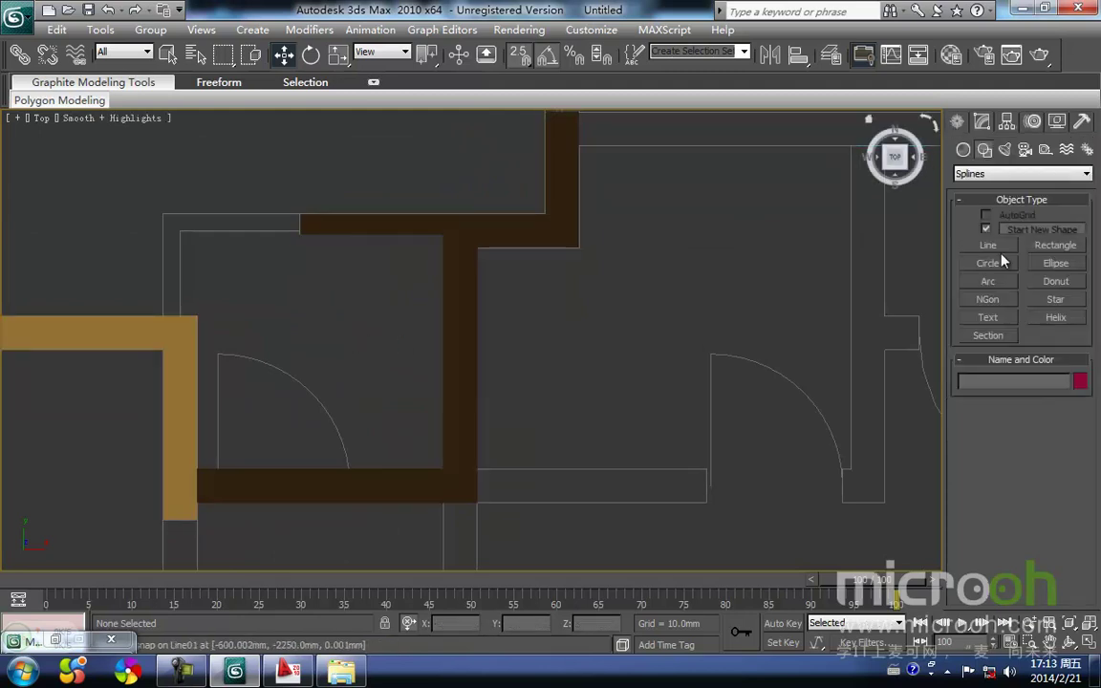
{"action": "left_click", "coordinate": [1055, 245]}
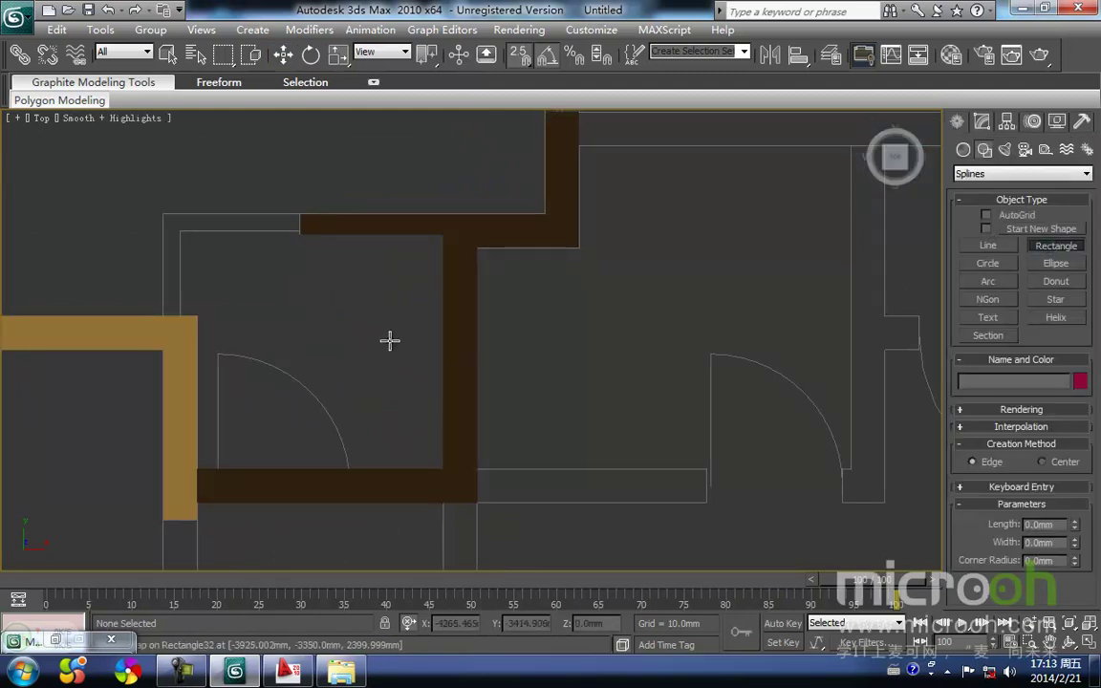
{"action": "middle_click_drag", "start_coordinate": [331, 322], "coordinate": [373, 348]}
{"action": "left_click_drag", "start_coordinate": [235, 267], "coordinate": [479, 491]}
Step: Extrude the balcony floor rectangle 150 mm
{"action": "left_click", "coordinate": [981, 122]}
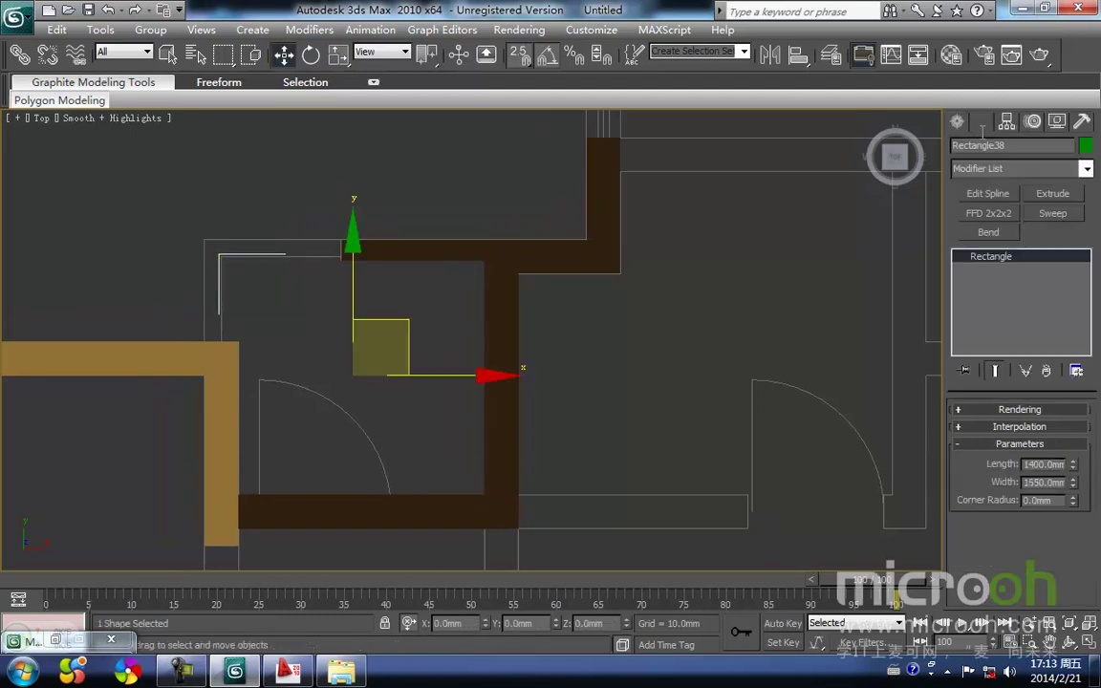
{"action": "left_click", "coordinate": [1050, 196]}
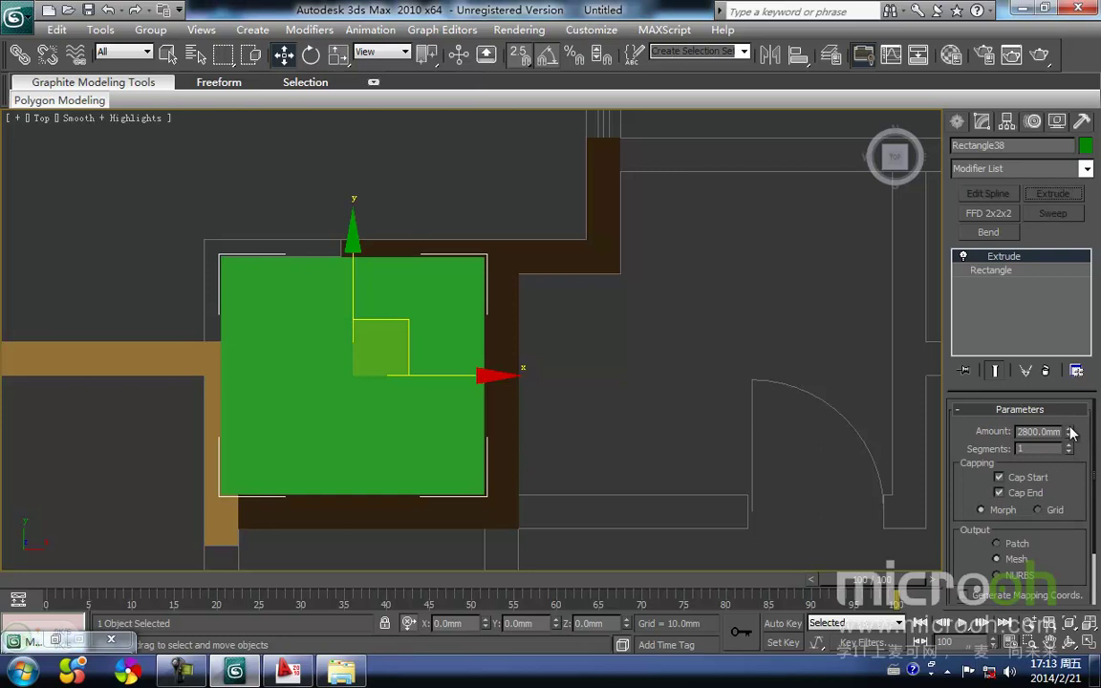
{"action": "right_click", "coordinate": [1069, 427]}
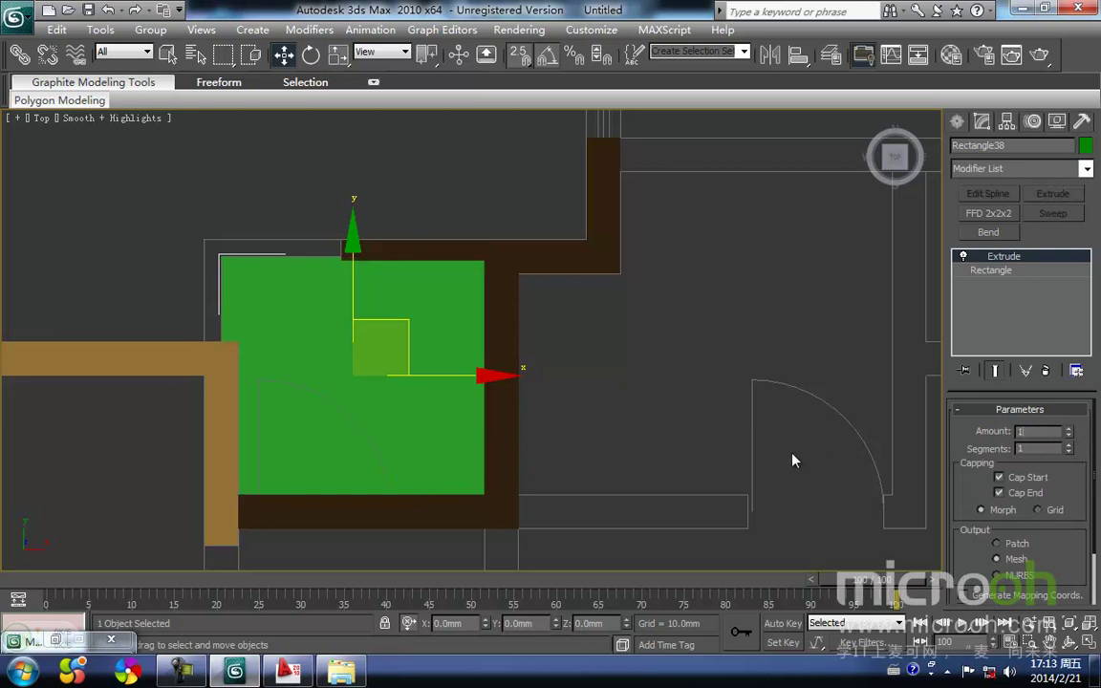
{"action": "left_click", "coordinate": [542, 392]}
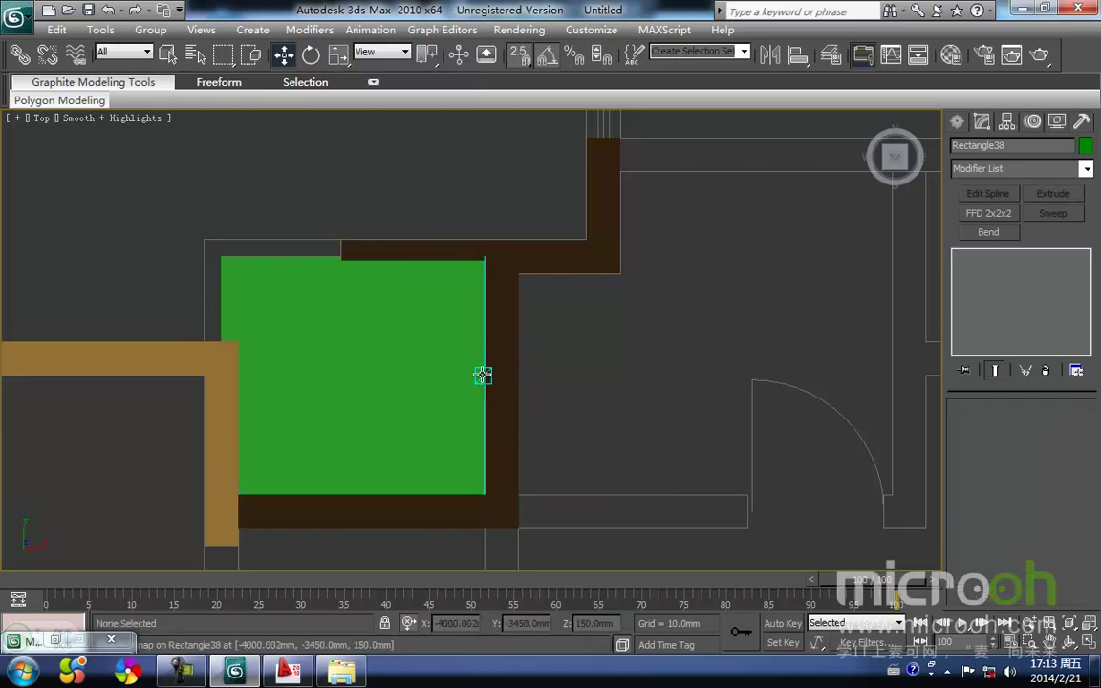
Step: Assign the 阳台板 material to the new balcony slab and minimise the material editor
{"action": "left_click", "coordinate": [410, 366]}
{"action": "key", "text": "m"}
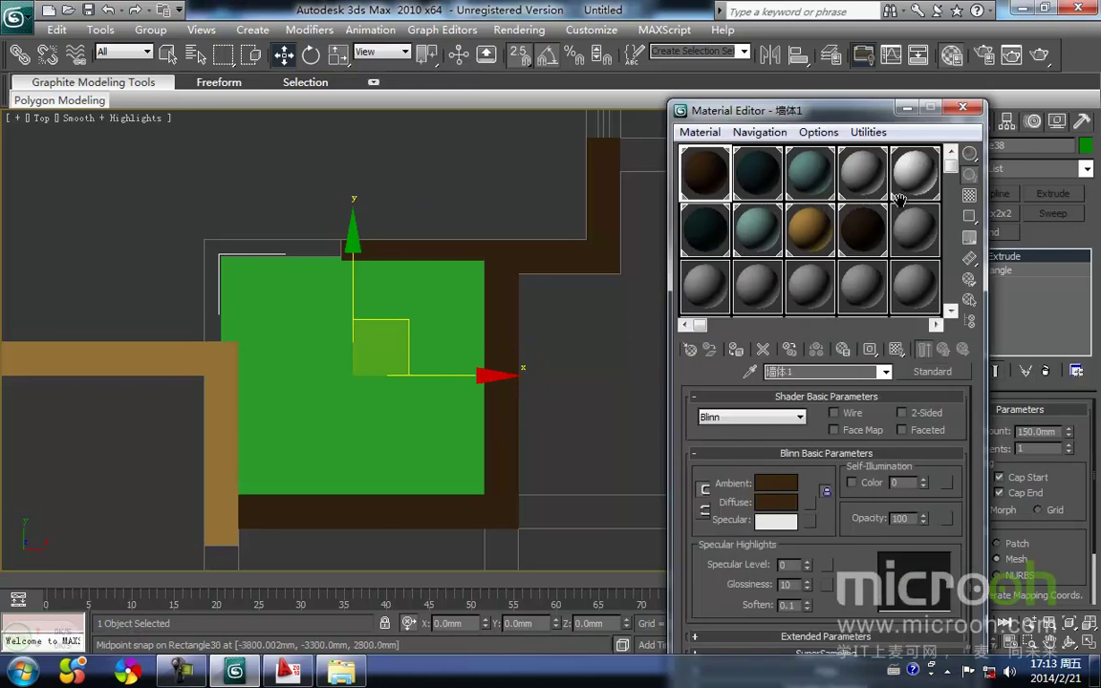
{"action": "left_click", "coordinate": [868, 189]}
{"action": "left_click", "coordinate": [738, 352]}
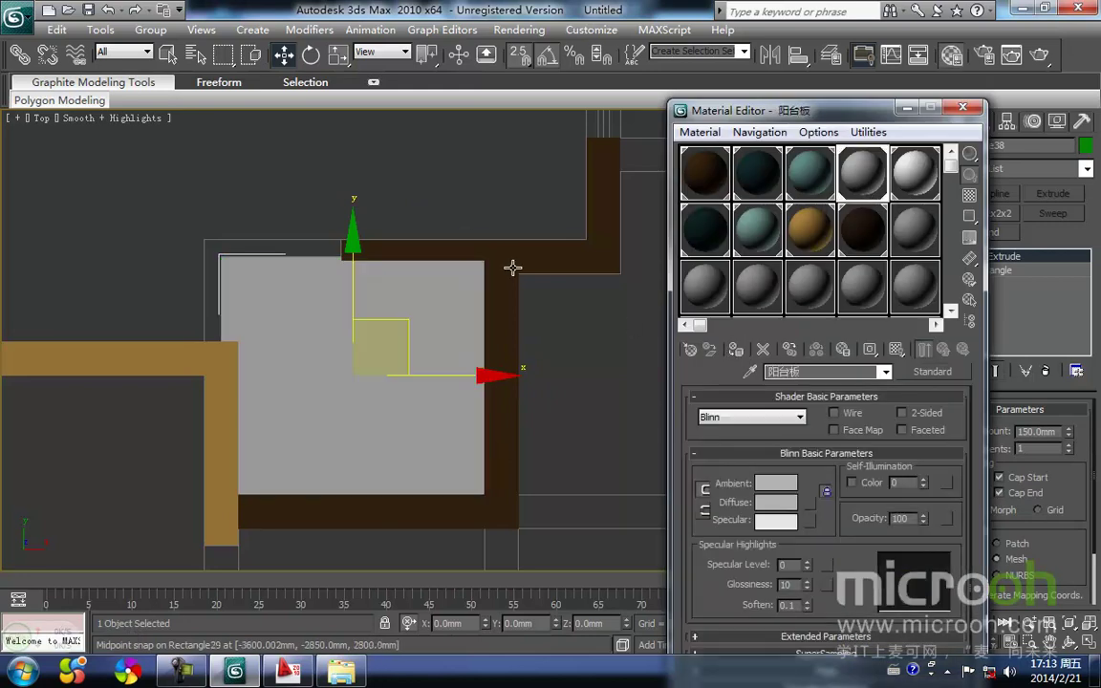
{"action": "left_click", "coordinate": [437, 208]}
{"action": "left_click", "coordinate": [907, 109]}
Step: Copy the front balcony's L-shaped edge beam up to the small rear balcony in the top view
{"action": "middle_click_drag", "start_coordinate": [324, 278], "coordinate": [316, 357]}
{"action": "key", "text": "F3"}
{"action": "left_click", "coordinate": [957, 122]}
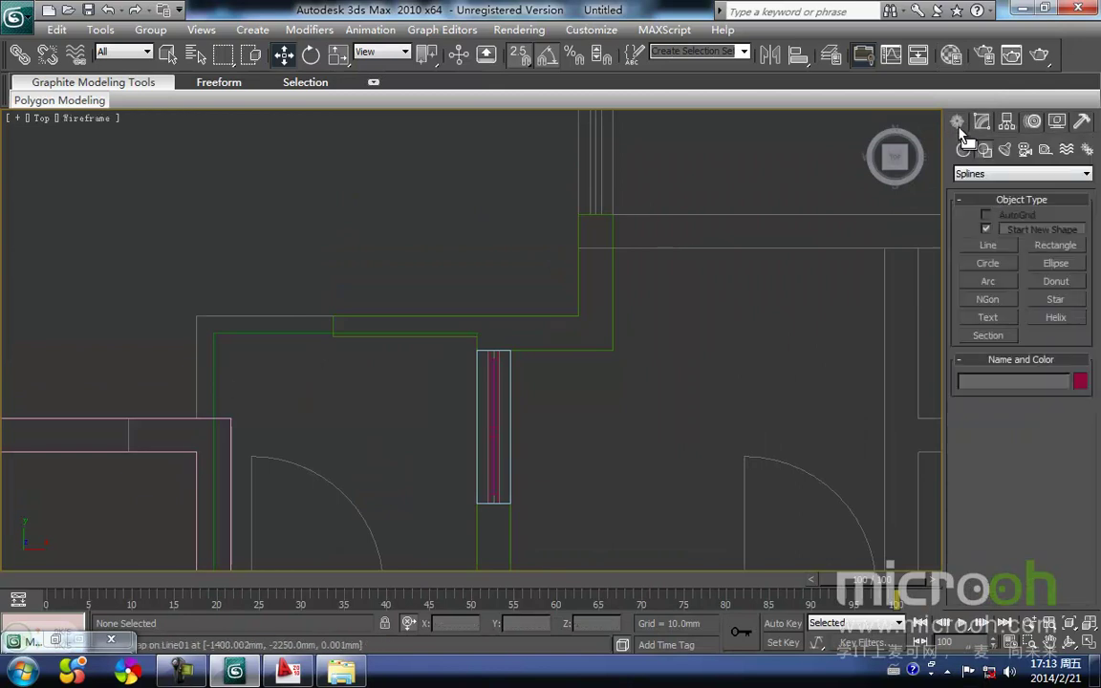
{"action": "scroll", "coordinate": [405, 236], "scroll_direction": "down", "scroll_amount": 6}
{"action": "middle_click_drag", "start_coordinate": [492, 374], "coordinate": [498, 211]}
{"action": "scroll", "coordinate": [528, 462], "scroll_direction": "up", "scroll_amount": 6}
{"action": "middle_click_drag", "start_coordinate": [457, 324], "coordinate": [627, 349], "text": "alt"}
{"action": "left_click", "coordinate": [506, 497]}
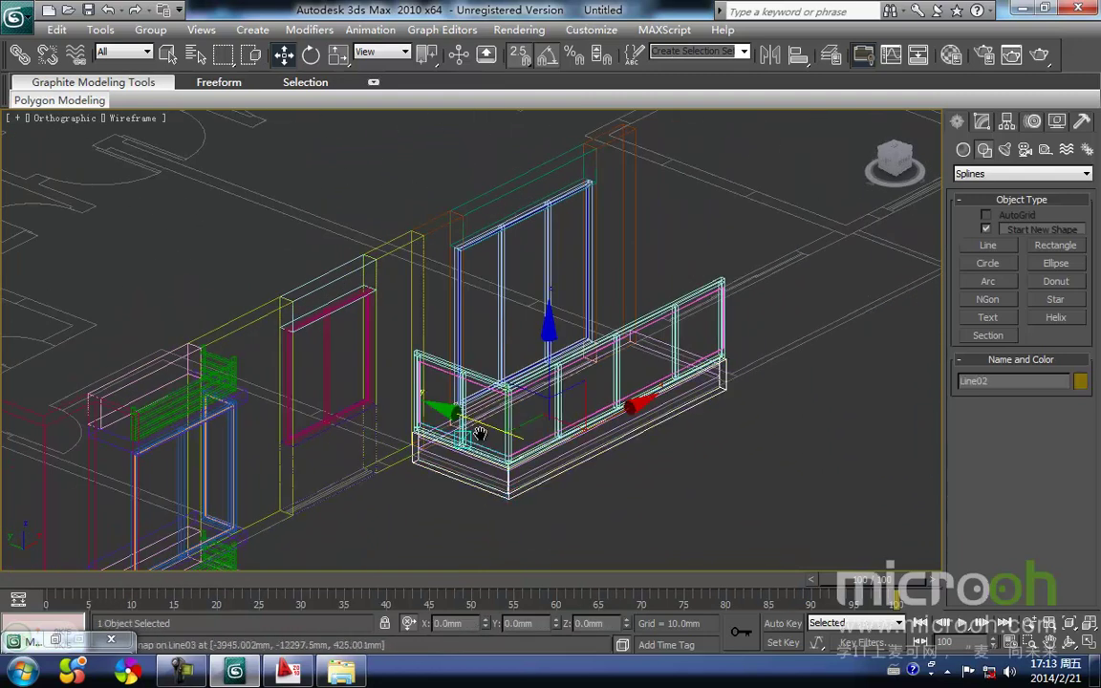
{"action": "key", "text": "t"}
{"action": "key", "text": "z"}
{"action": "scroll", "coordinate": [417, 355], "scroll_direction": "down", "scroll_amount": 6}
{"action": "middle_click_drag", "start_coordinate": [417, 356], "coordinate": [389, 594]}
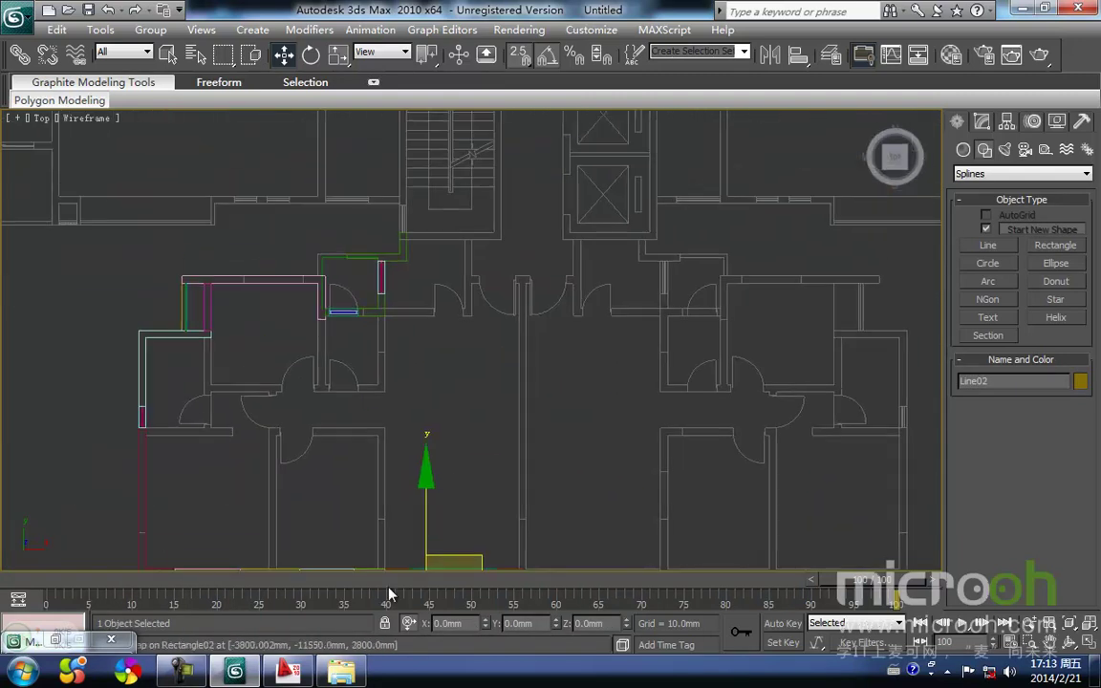
{"action": "mouse_move", "coordinate": [476, 558]}
{"action": "left_mouse_down", "text": "shift"}
{"action": "mouse_move", "coordinate": [325, 232]}
{"action": "mouse_move", "coordinate": [387, 260]}
{"action": "left_mouse_up", "text": "shift"}
{"action": "key", "text": "Return"}
Step: Rotate the copied edge beam a quarter turn clockwise and snap its corner onto the rear balcony's outer corner
{"action": "scroll", "coordinate": [405, 325], "scroll_direction": "up", "scroll_amount": 3}
{"action": "key", "text": "e"}
{"action": "left_click_drag", "start_coordinate": [383, 379], "coordinate": [368, 397]}
{"action": "key", "text": "w"}
{"action": "scroll", "coordinate": [302, 249], "scroll_direction": "up", "scroll_amount": 4}
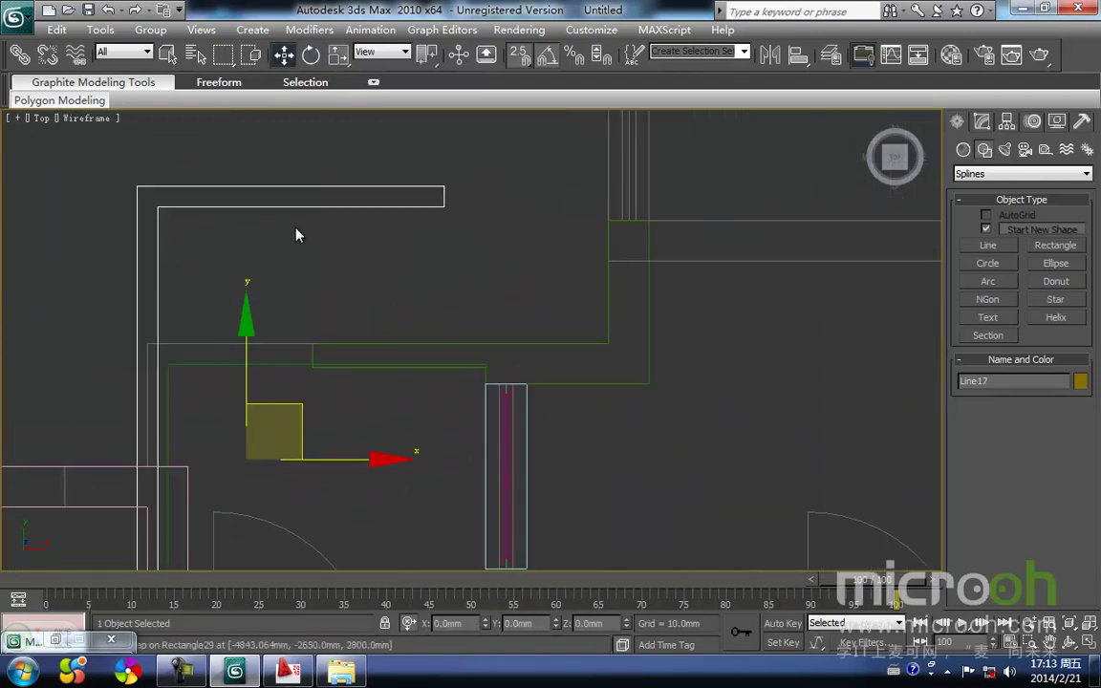
{"action": "middle_click_drag", "start_coordinate": [301, 248], "coordinate": [503, 271]}
{"action": "left_click_drag", "start_coordinate": [362, 239], "coordinate": [361, 386]}
{"action": "middle_click_drag", "start_coordinate": [487, 431], "coordinate": [493, 416]}
Step: Move the end vertices of the edge beam's short leg to the end of the dark wall
{"action": "left_click", "coordinate": [981, 123]}
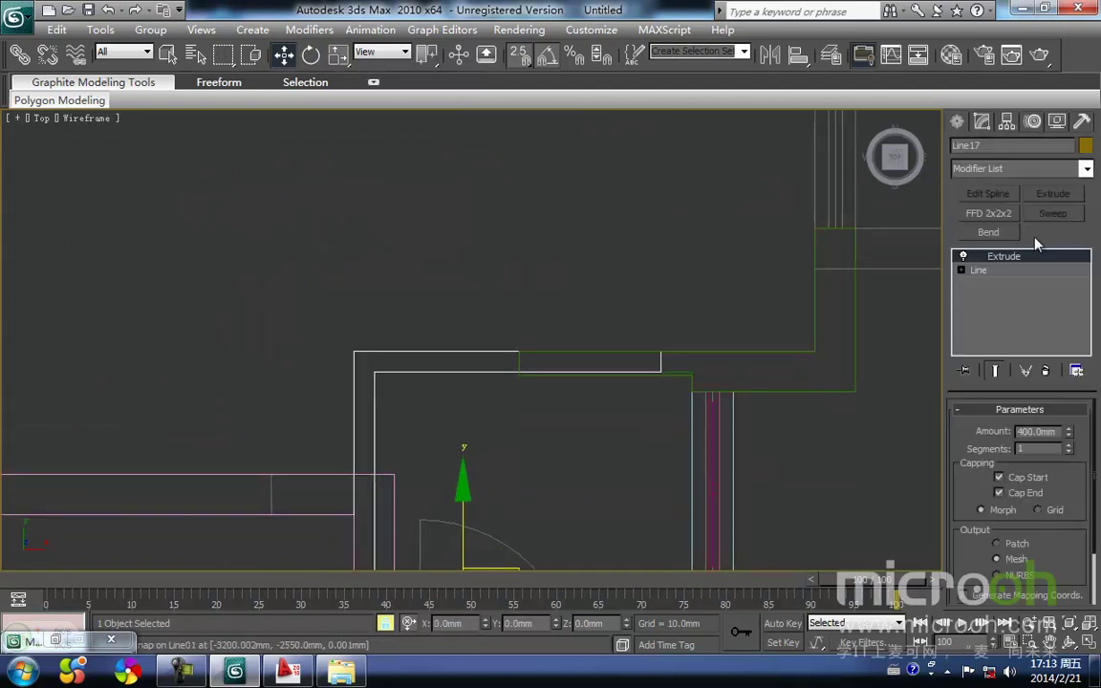
{"action": "left_click", "coordinate": [987, 286]}
{"action": "middle_click_drag", "start_coordinate": [601, 362], "coordinate": [611, 340]}
{"action": "left_click_drag", "start_coordinate": [695, 389], "coordinate": [628, 262]}
{"action": "key", "text": "space"}
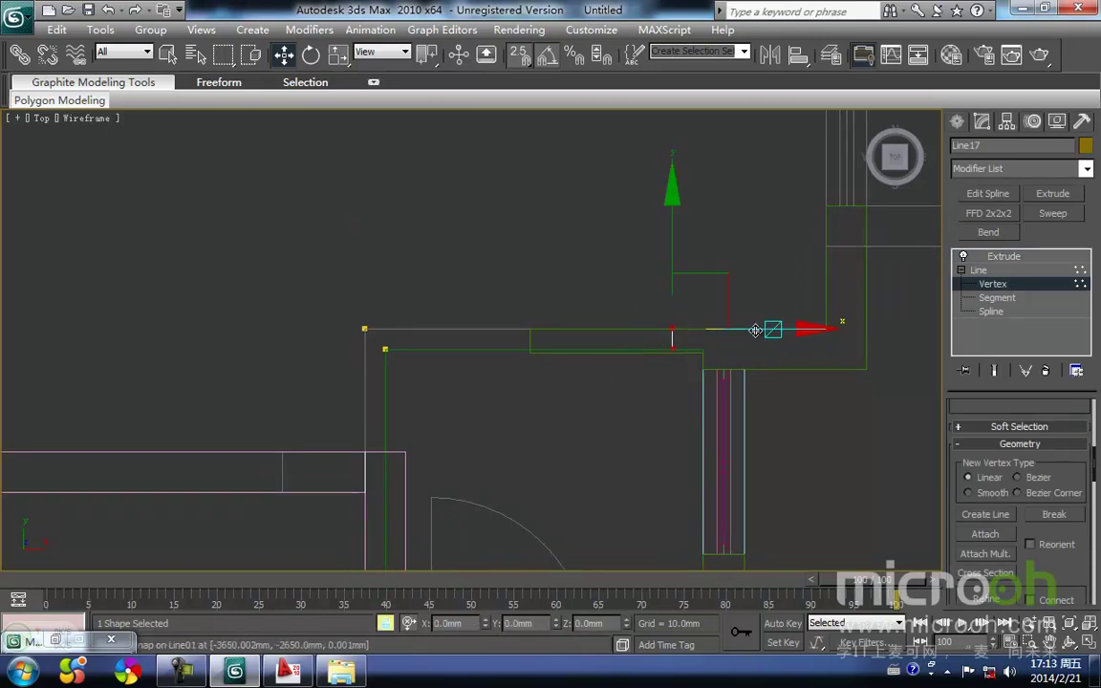
{"action": "left_click_drag", "start_coordinate": [677, 361], "coordinate": [529, 352]}
Step: Shorten the edge beam's long leg to the ochre wall by moving its end vertices, and return to the Extrude level
{"action": "scroll", "coordinate": [533, 311], "scroll_direction": "down", "scroll_amount": 4}
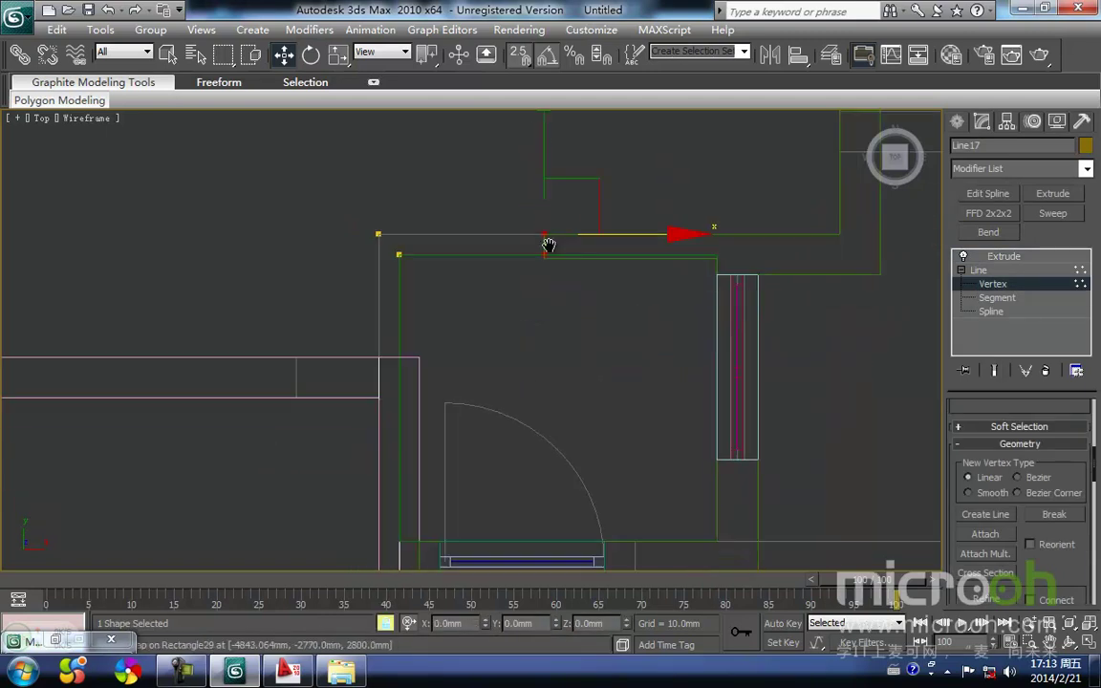
{"action": "middle_click_drag", "start_coordinate": [535, 302], "coordinate": [564, 244]}
{"action": "left_click_drag", "start_coordinate": [426, 457], "coordinate": [426, 457]}
{"action": "key", "text": "space"}
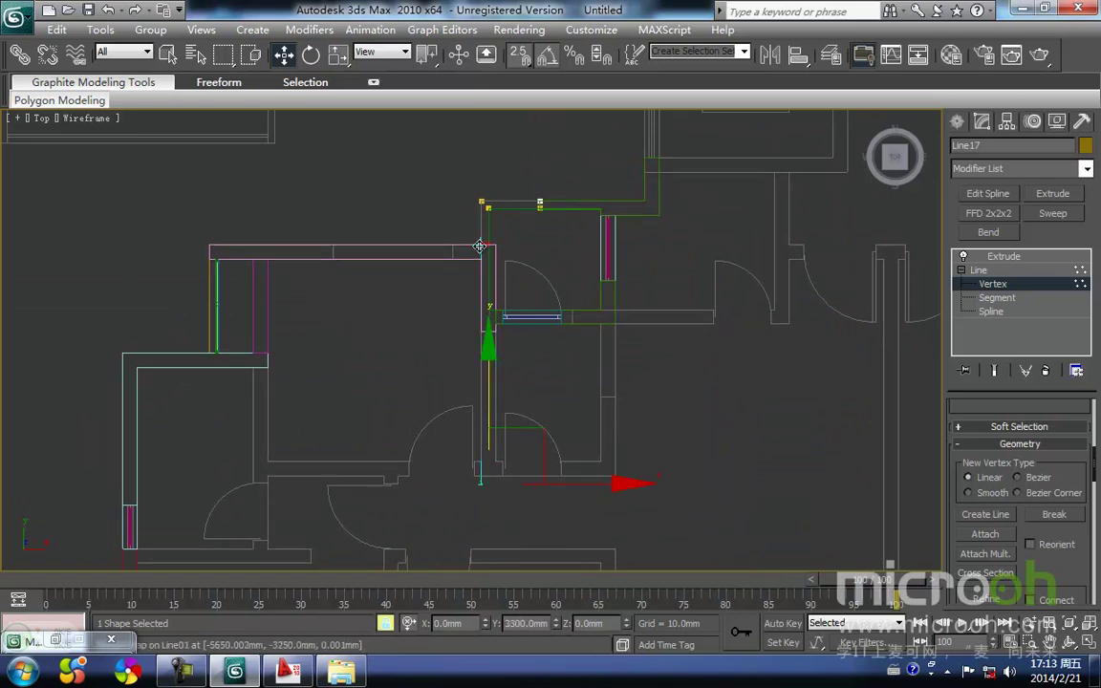
{"action": "left_click", "coordinate": [1005, 258]}
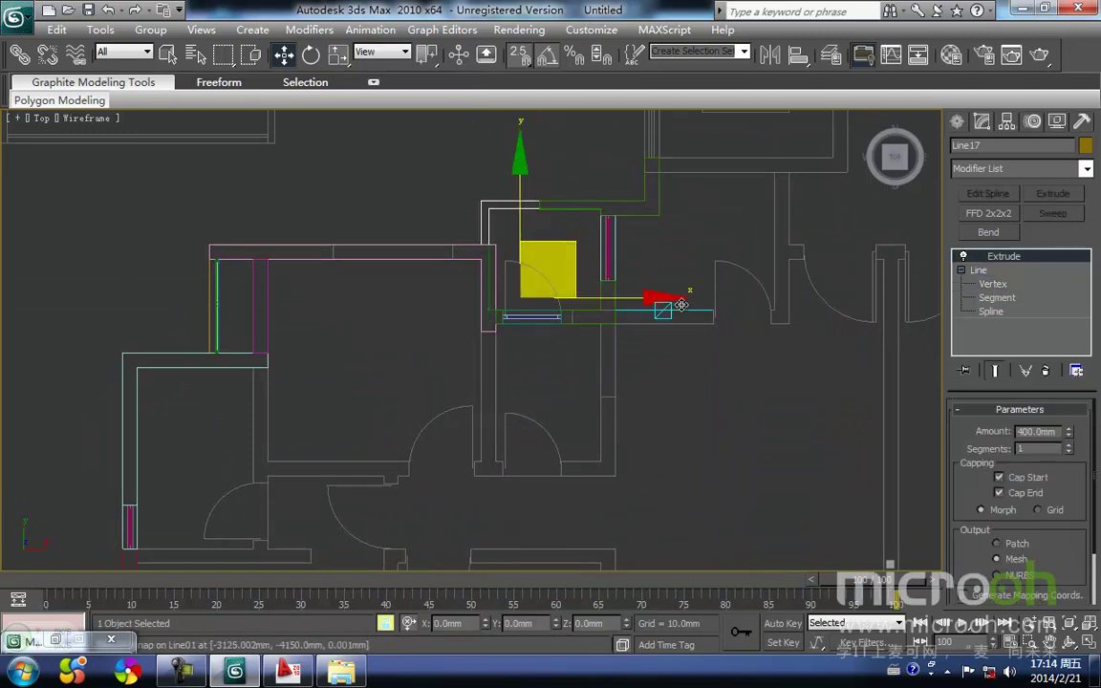
{"action": "middle_click_drag", "start_coordinate": [688, 292], "coordinate": [630, 386]}
{"action": "key", "text": "space"}
{"action": "left_click", "coordinate": [634, 358]}
Step: Copy the front balcony's railing frame and glass together to the small rear balcony
{"action": "key", "text": "F3"}
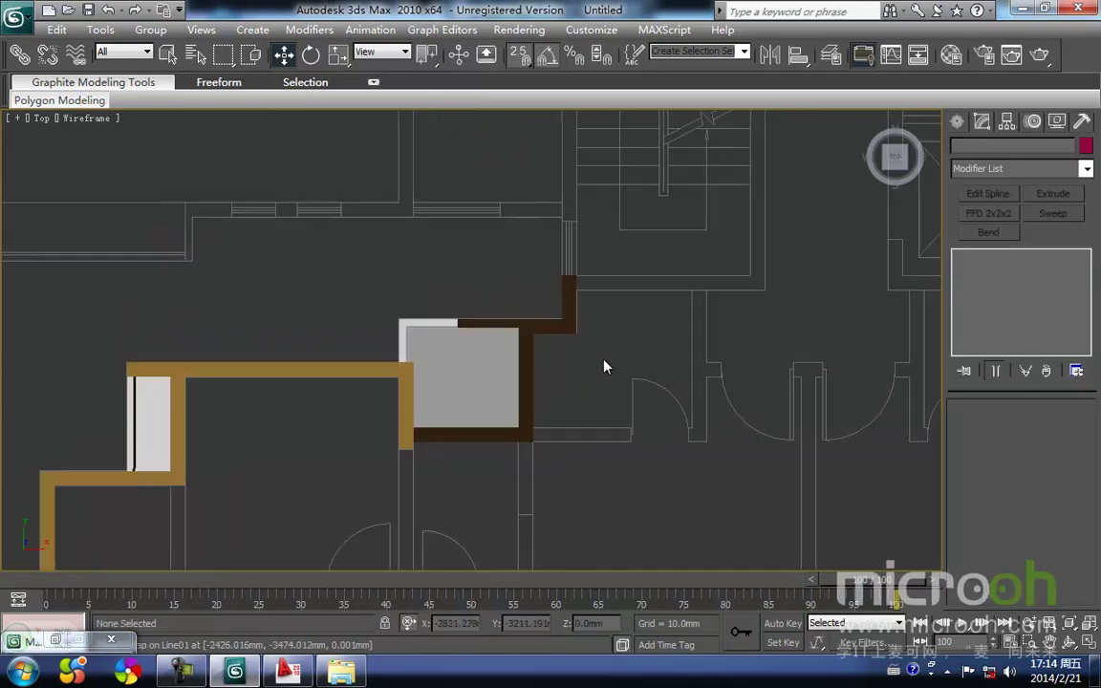
{"action": "scroll", "coordinate": [602, 378], "scroll_direction": "down", "scroll_amount": 2}
{"action": "middle_click_drag", "start_coordinate": [582, 401], "coordinate": [739, 385], "text": "alt"}
{"action": "scroll", "coordinate": [739, 385], "scroll_direction": "up", "scroll_amount": 2}
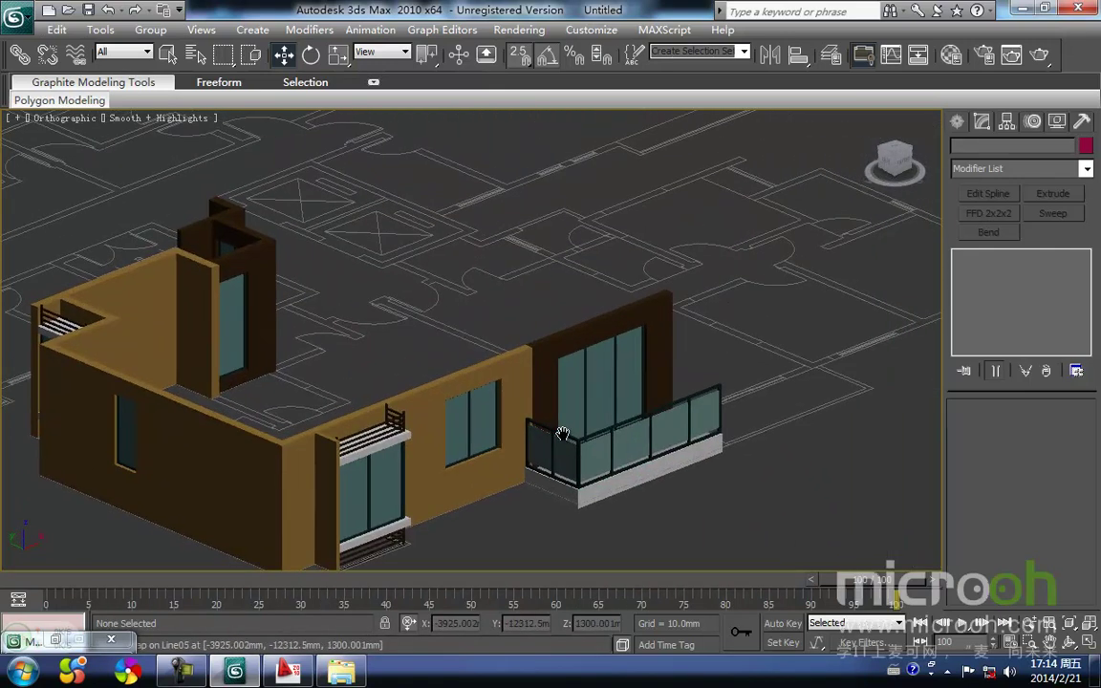
{"action": "scroll", "coordinate": [535, 442], "scroll_direction": "up", "scroll_amount": 5}
{"action": "key", "text": "F3"}
{"action": "scroll", "coordinate": [589, 452], "scroll_direction": "up", "scroll_amount": 3}
{"action": "scroll", "coordinate": [453, 228], "scroll_direction": "up", "scroll_amount": 3}
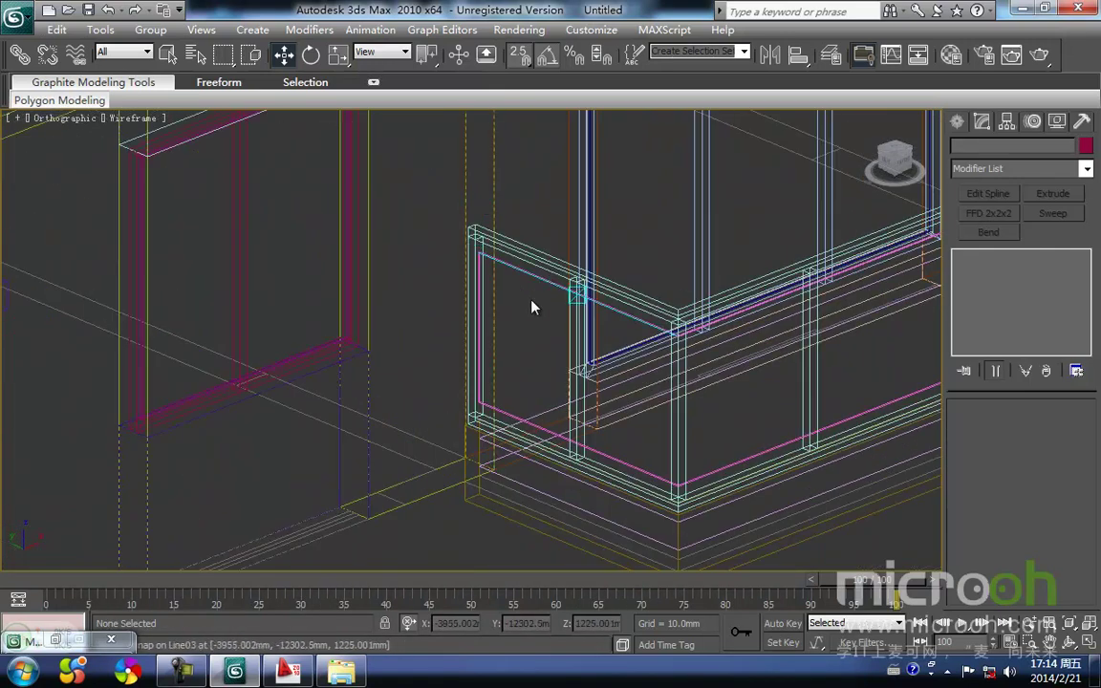
{"action": "left_click_drag", "start_coordinate": [527, 243], "coordinate": [527, 243]}
{"action": "scroll", "coordinate": [519, 250], "scroll_direction": "down", "scroll_amount": 3}
{"action": "middle_click_drag", "start_coordinate": [519, 249], "coordinate": [481, 348]}
{"action": "key", "text": "t"}
{"action": "key", "text": "z"}
{"action": "scroll", "coordinate": [481, 346], "scroll_direction": "down", "scroll_amount": 4}
{"action": "scroll", "coordinate": [480, 346], "scroll_direction": "down", "scroll_amount": 6}
{"action": "scroll", "coordinate": [490, 394], "scroll_direction": "up", "scroll_amount": 1}
{"action": "scroll", "coordinate": [490, 394], "scroll_direction": "up", "scroll_amount": 3}
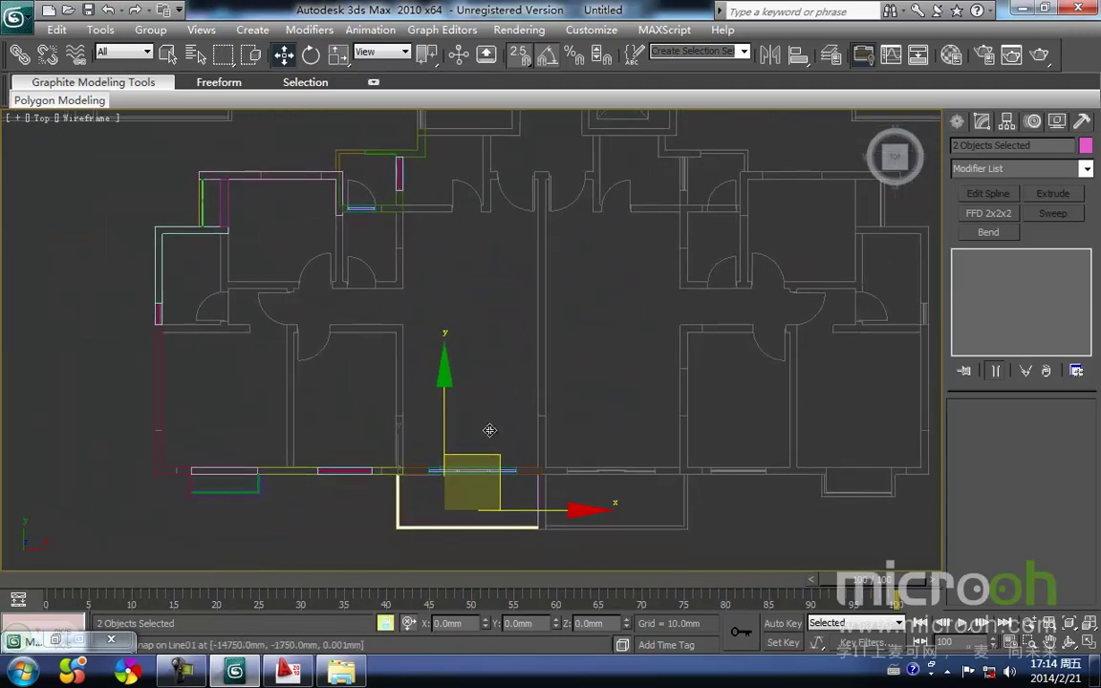
{"action": "mouse_move", "coordinate": [498, 463]}
{"action": "left_mouse_down", "text": "shift"}
{"action": "mouse_move", "coordinate": [421, 181]}
{"action": "mouse_move", "coordinate": [431, 123]}
{"action": "left_mouse_up", "text": "shift"}
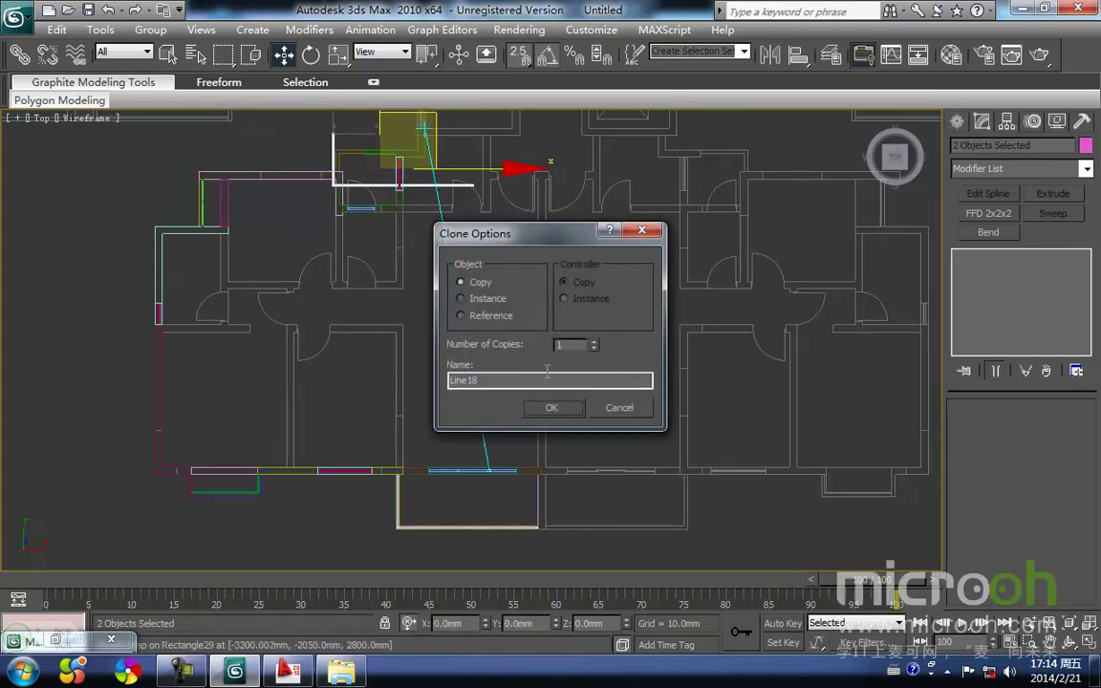
{"action": "left_click", "coordinate": [550, 412]}
Step: Rotate the copied railing a quarter turn clockwise and snap its short side's end to the dark wall's end
{"action": "scroll", "coordinate": [393, 440], "scroll_direction": "up", "scroll_amount": 5}
{"action": "middle_click_drag", "start_coordinate": [604, 336], "coordinate": [573, 362]}
{"action": "key", "text": "e"}
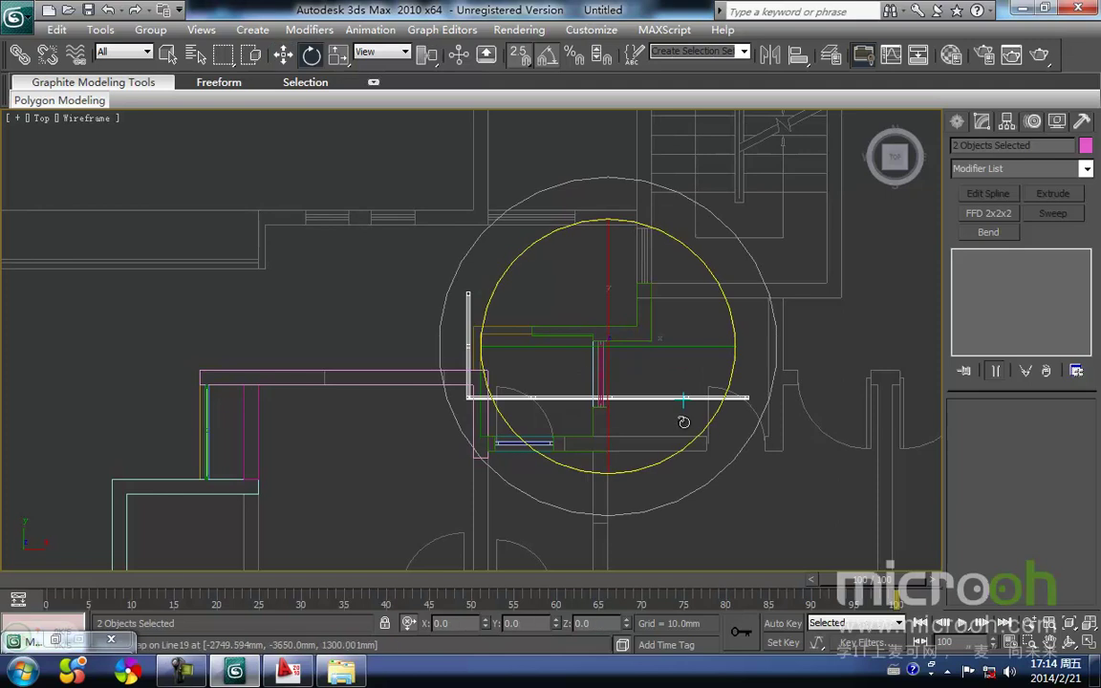
{"action": "mouse_move", "coordinate": [712, 426]}
{"action": "left_mouse_down"}
{"action": "mouse_move", "coordinate": [705, 405]}
{"action": "mouse_move", "coordinate": [702, 435]}
{"action": "left_mouse_up"}
{"action": "key", "text": "w"}
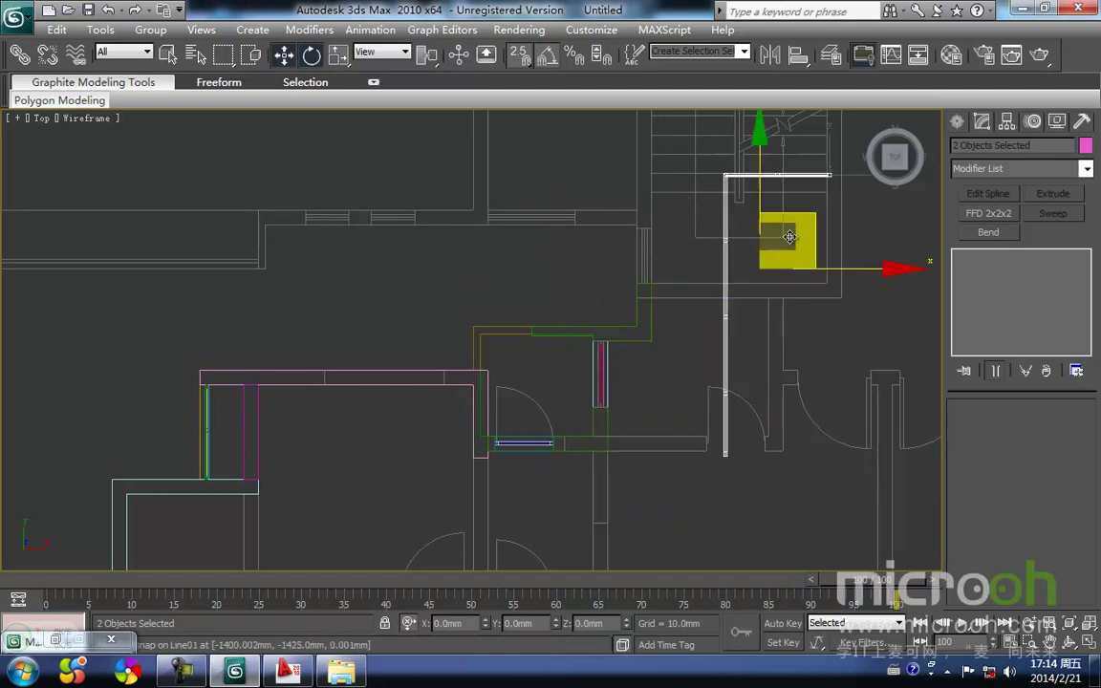
{"action": "left_click_drag", "start_coordinate": [812, 222], "coordinate": [530, 402]}
{"action": "scroll", "coordinate": [549, 342], "scroll_direction": "up", "scroll_amount": 5}
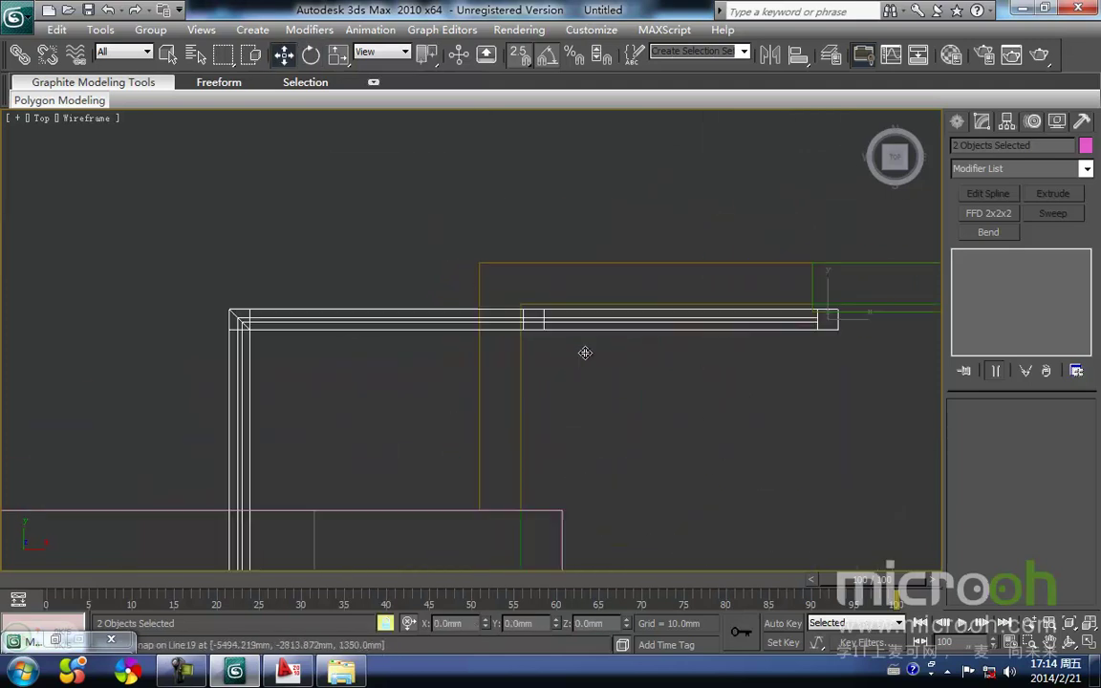
{"action": "middle_click_drag", "start_coordinate": [695, 331], "coordinate": [372, 431]}
{"action": "left_click_drag", "start_coordinate": [509, 417], "coordinate": [485, 382]}
{"action": "scroll", "coordinate": [484, 382], "scroll_direction": "down", "scroll_amount": 5}
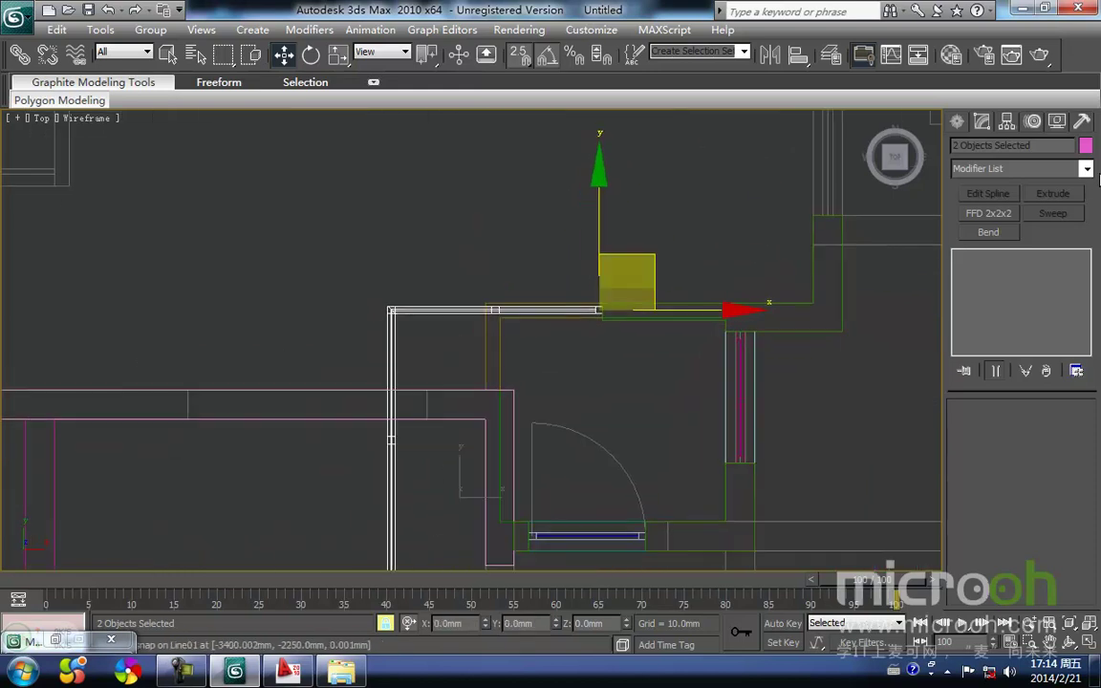
{"action": "middle_click_drag", "start_coordinate": [553, 293], "coordinate": [586, 249]}
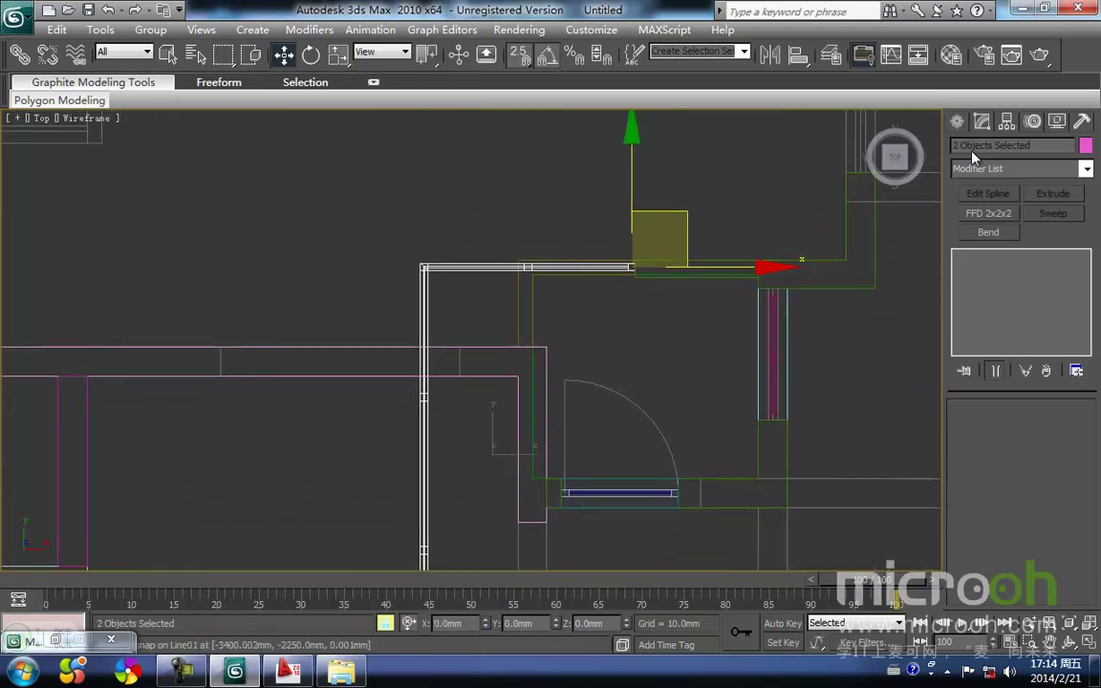
Step: Delete the intermediate post on the short side of the copied railing frame at face level
{"action": "left_click", "coordinate": [363, 185]}
{"action": "left_click", "coordinate": [442, 271]}
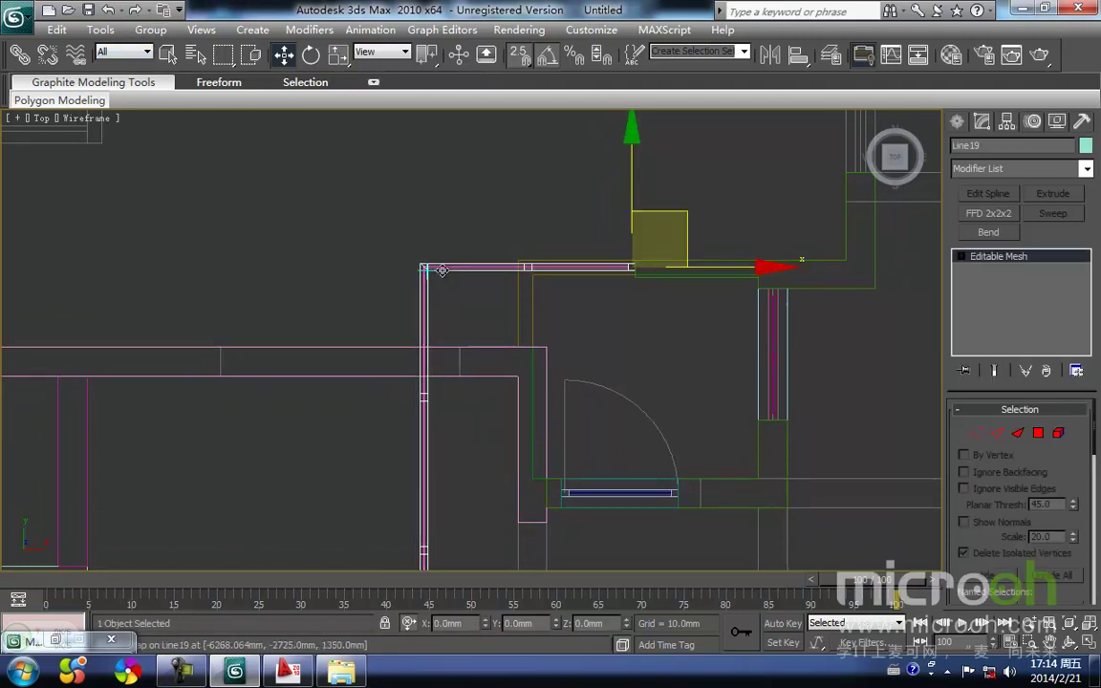
{"action": "left_click", "coordinate": [996, 434]}
{"action": "middle_click_drag", "start_coordinate": [521, 374], "coordinate": [499, 278], "text": "alt"}
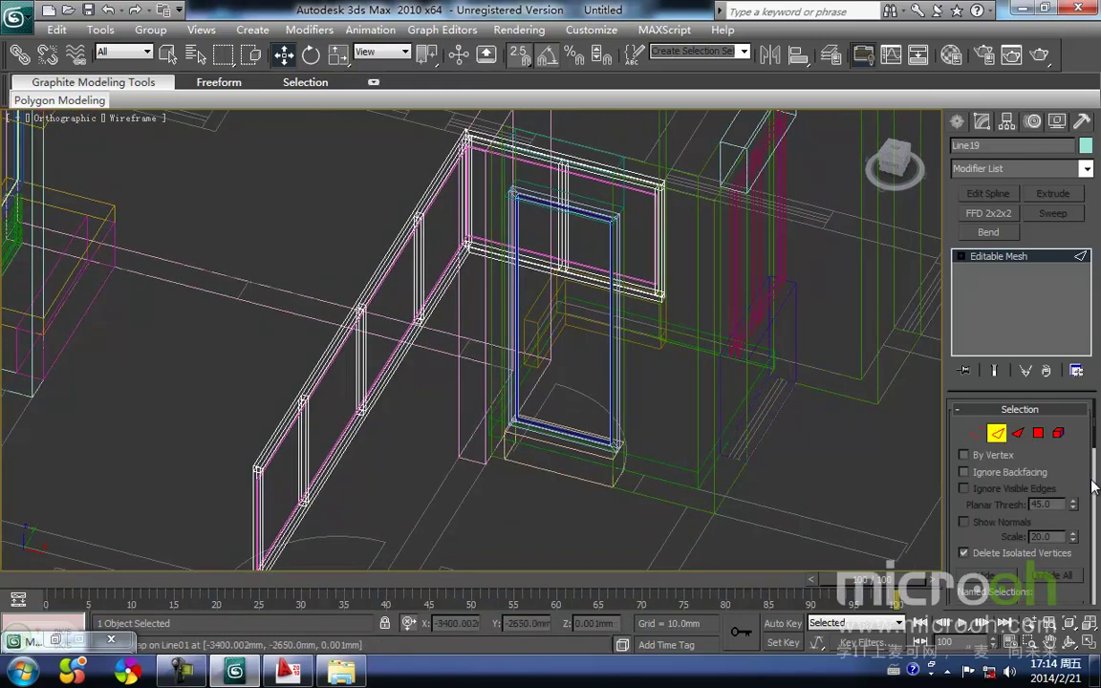
{"action": "left_click", "coordinate": [1018, 434]}
{"action": "scroll", "coordinate": [564, 286], "scroll_direction": "up", "scroll_amount": 3}
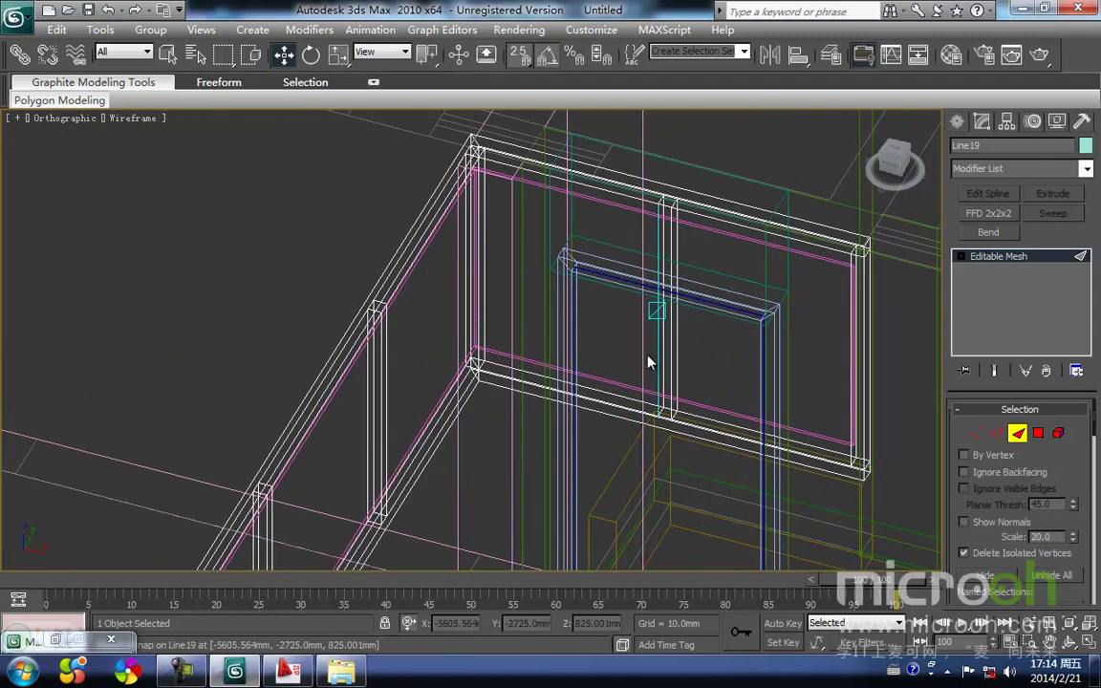
{"action": "left_click", "coordinate": [671, 315]}
{"action": "scroll", "coordinate": [672, 315], "scroll_direction": "down", "scroll_amount": 2}
{"action": "middle_click_drag", "start_coordinate": [694, 332], "coordinate": [594, 366]}
{"action": "key", "text": "Delete"}
Step: Delete the intermediate posts along the long side of the copied railing frame
{"action": "middle_click_drag", "start_coordinate": [525, 399], "coordinate": [619, 310]}
{"action": "scroll", "coordinate": [485, 325], "scroll_direction": "down", "scroll_amount": 2}
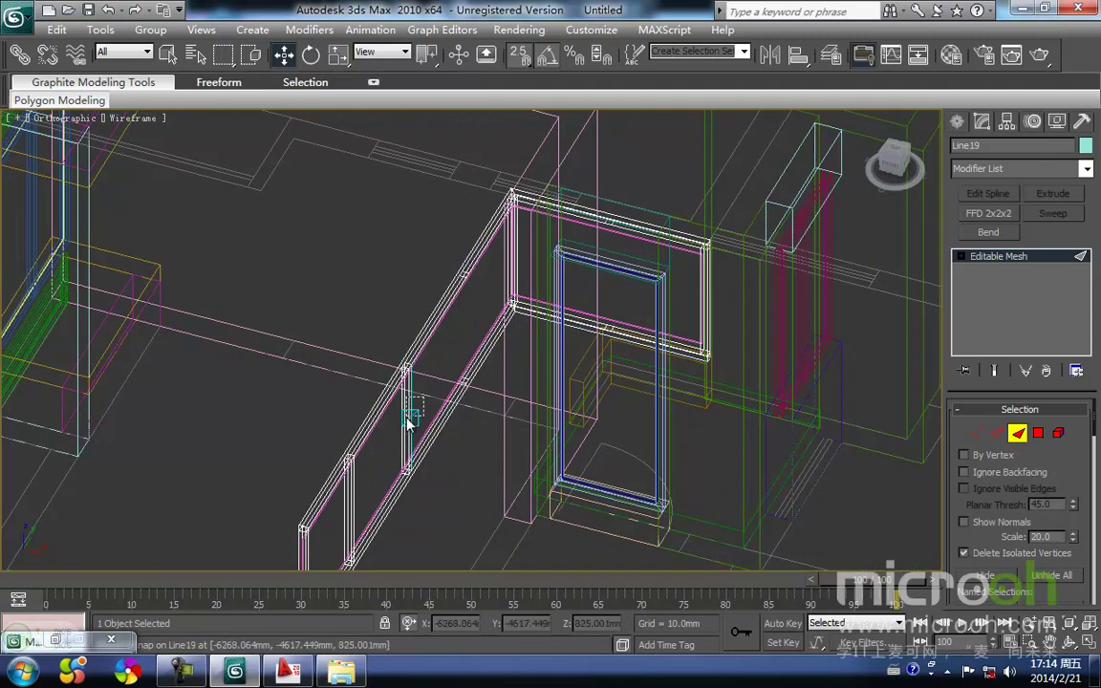
{"action": "scroll", "coordinate": [409, 420], "scroll_direction": "up", "scroll_amount": 2}
{"action": "left_click_drag", "start_coordinate": [476, 352], "coordinate": [456, 397]}
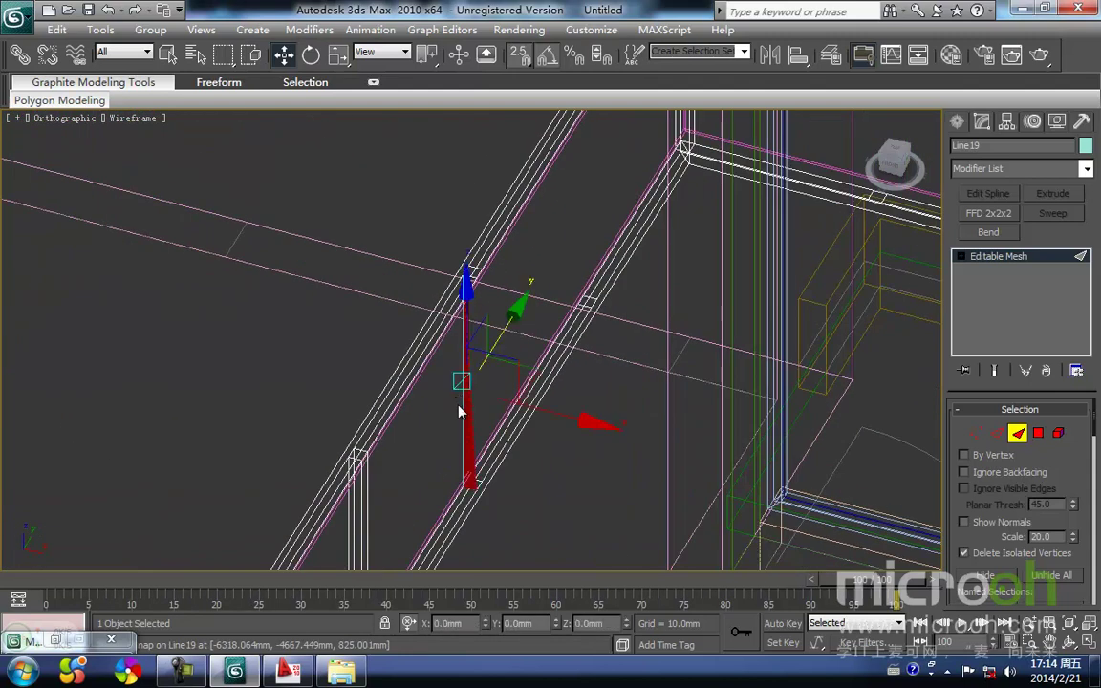
{"action": "key", "text": "Delete"}
{"action": "middle_click_drag", "start_coordinate": [458, 414], "coordinate": [499, 349]}
{"action": "scroll", "coordinate": [500, 348], "scroll_direction": "down", "scroll_amount": 2}
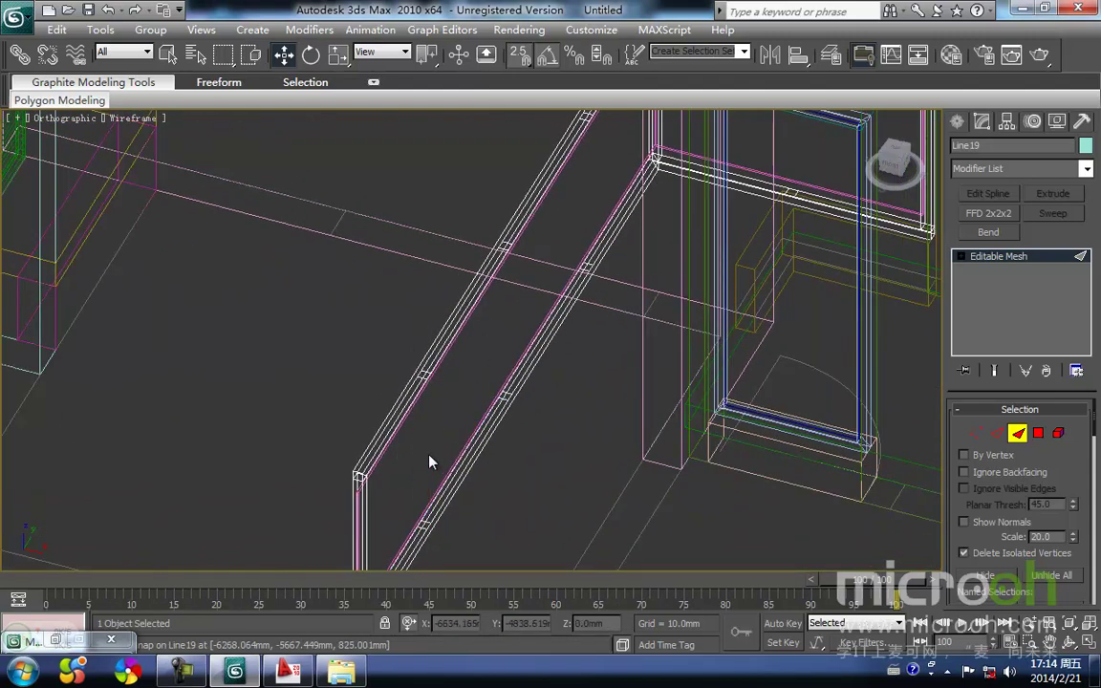
Step: Switch region selection to fully enclosed items only and delete the leftover post faces on the lower long rail of the copied railing frame
{"action": "key", "text": "F3"}
{"action": "key", "text": "F3"}
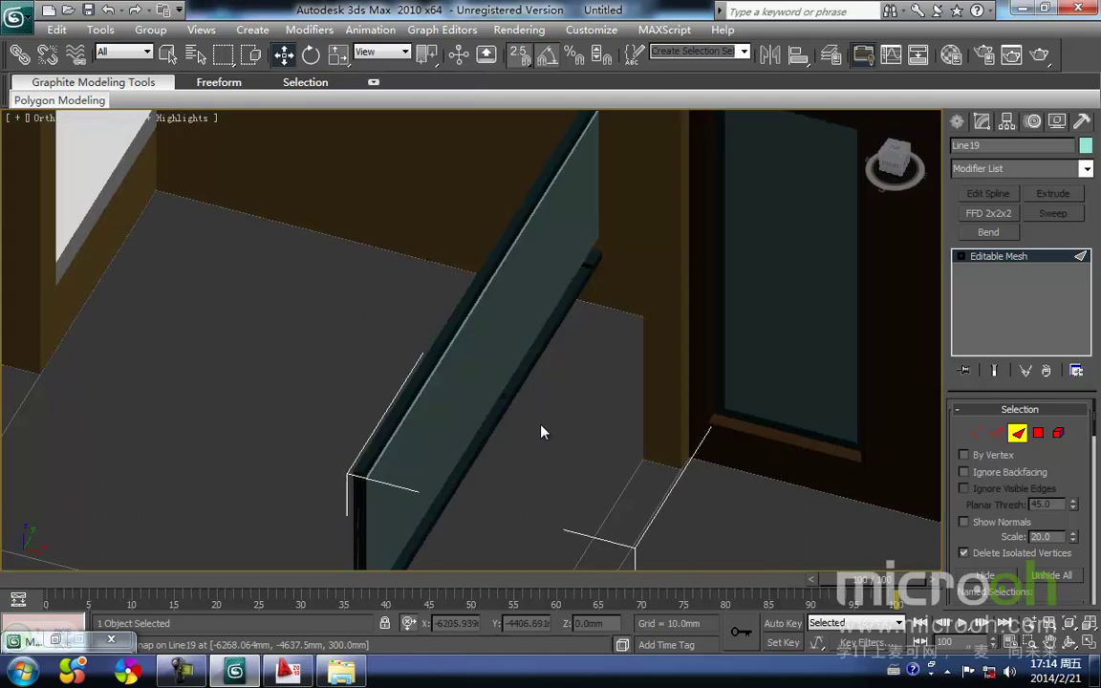
{"action": "scroll", "coordinate": [589, 322], "scroll_direction": "up", "scroll_amount": 4}
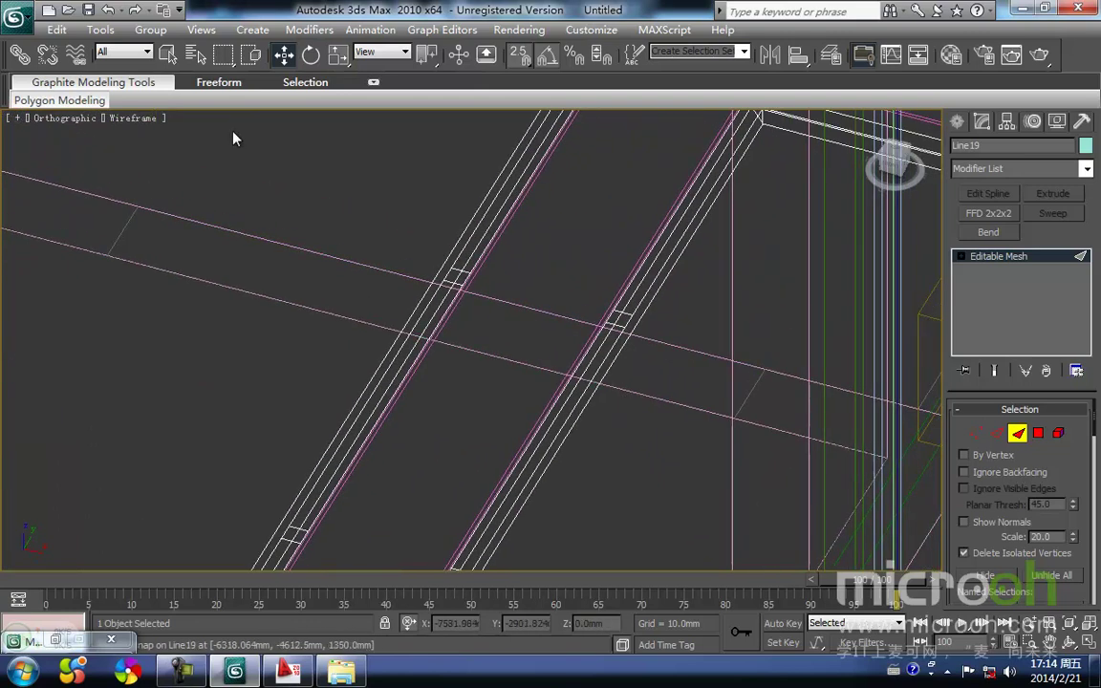
{"action": "middle_click_drag", "start_coordinate": [620, 321], "coordinate": [571, 358]}
{"action": "key", "text": "F3"}
{"action": "key", "text": "F3"}
{"action": "key", "text": "F3"}
{"action": "key", "text": "F3"}
{"action": "key", "text": "F3"}
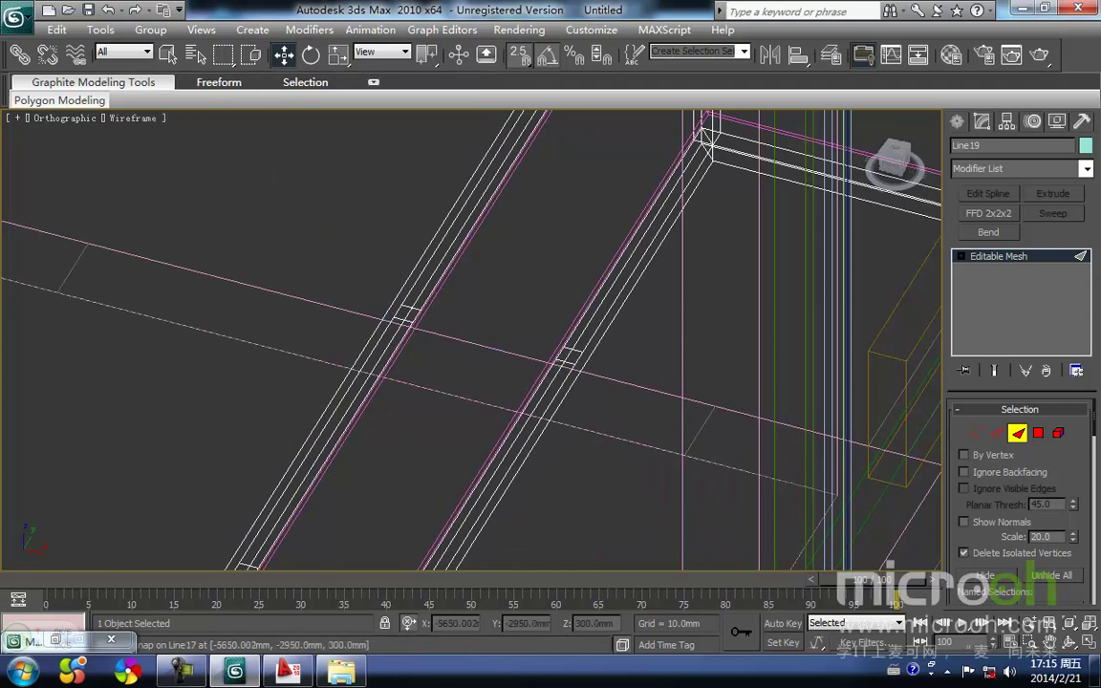
{"action": "left_click", "coordinate": [252, 55]}
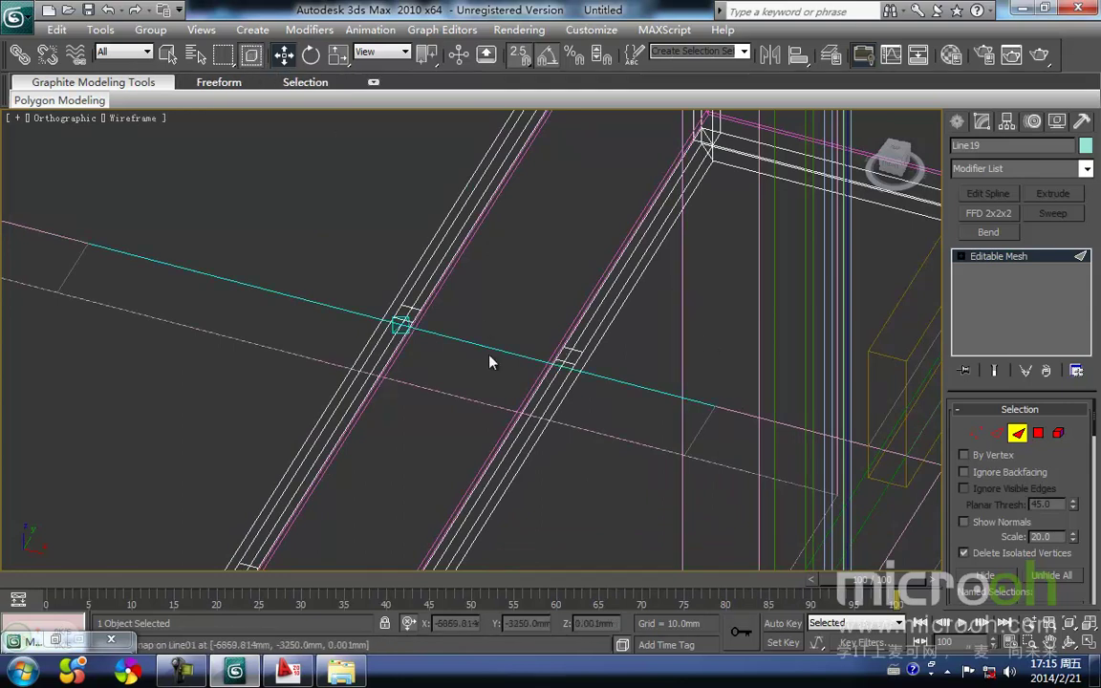
{"action": "left_click_drag", "start_coordinate": [585, 367], "coordinate": [589, 370]}
{"action": "middle_click_drag", "start_coordinate": [670, 463], "coordinate": [662, 434]}
{"action": "key", "text": "Delete"}
Step: Delete the leftover post faces along the upper long rail and near the outer end of the lower long rail
{"action": "left_click_drag", "start_coordinate": [358, 263], "coordinate": [435, 323]}
{"action": "scroll", "coordinate": [535, 283], "scroll_direction": "down", "scroll_amount": 4}
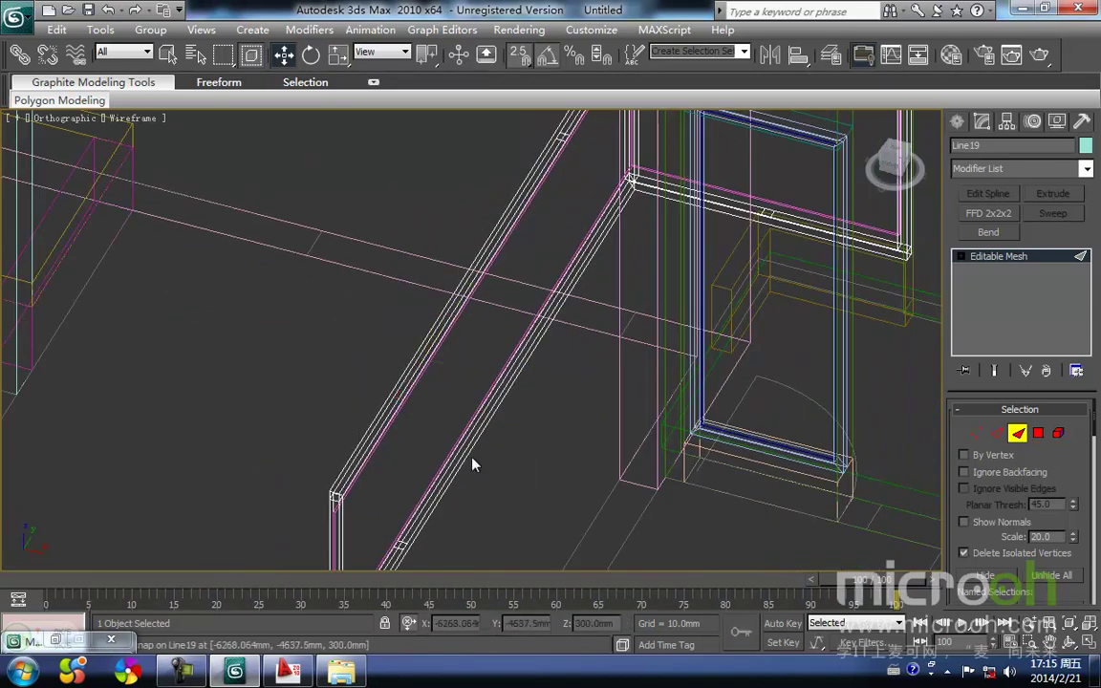
{"action": "middle_click_drag", "start_coordinate": [400, 520], "coordinate": [413, 427]}
{"action": "left_click_drag", "start_coordinate": [398, 430], "coordinate": [436, 472]}
{"action": "key", "text": "Delete"}
Step: Delete the leftover post faces on the upper rail of the railing's short side and leave face editing
{"action": "scroll", "coordinate": [489, 516], "scroll_direction": "down", "scroll_amount": 3}
{"action": "middle_click_drag", "start_coordinate": [531, 446], "coordinate": [437, 533]}
{"action": "middle_click_drag", "start_coordinate": [561, 348], "coordinate": [518, 412]}
{"action": "scroll", "coordinate": [519, 412], "scroll_direction": "up", "scroll_amount": 4}
{"action": "middle_click_drag", "start_coordinate": [654, 322], "coordinate": [598, 508]}
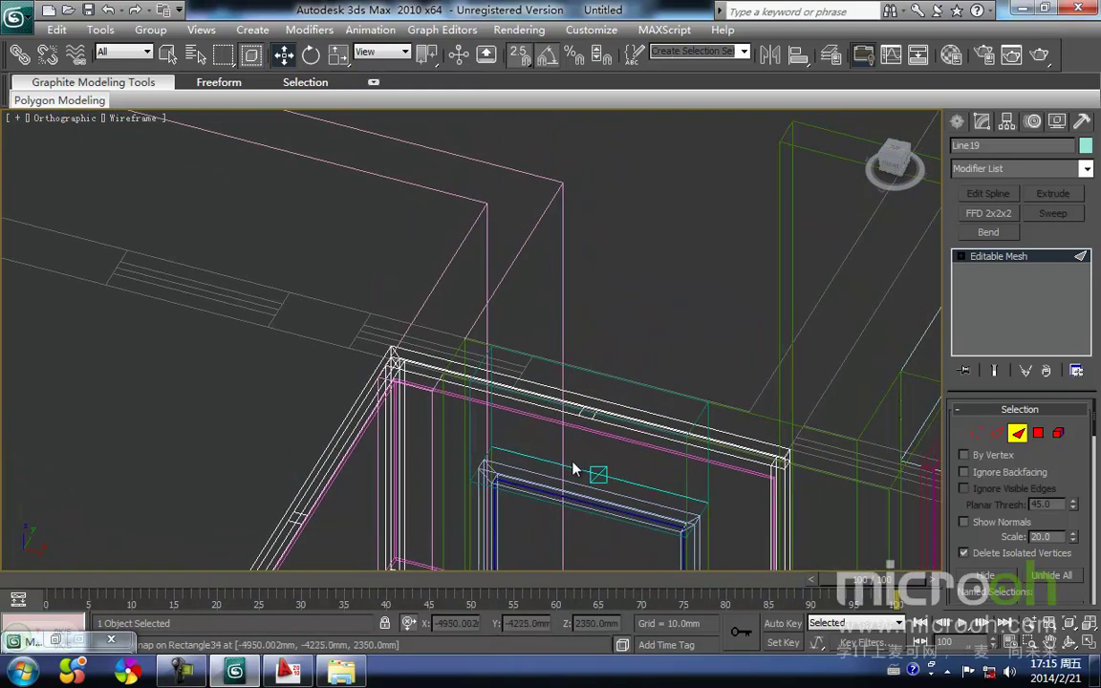
{"action": "left_click_drag", "start_coordinate": [550, 361], "coordinate": [592, 457]}
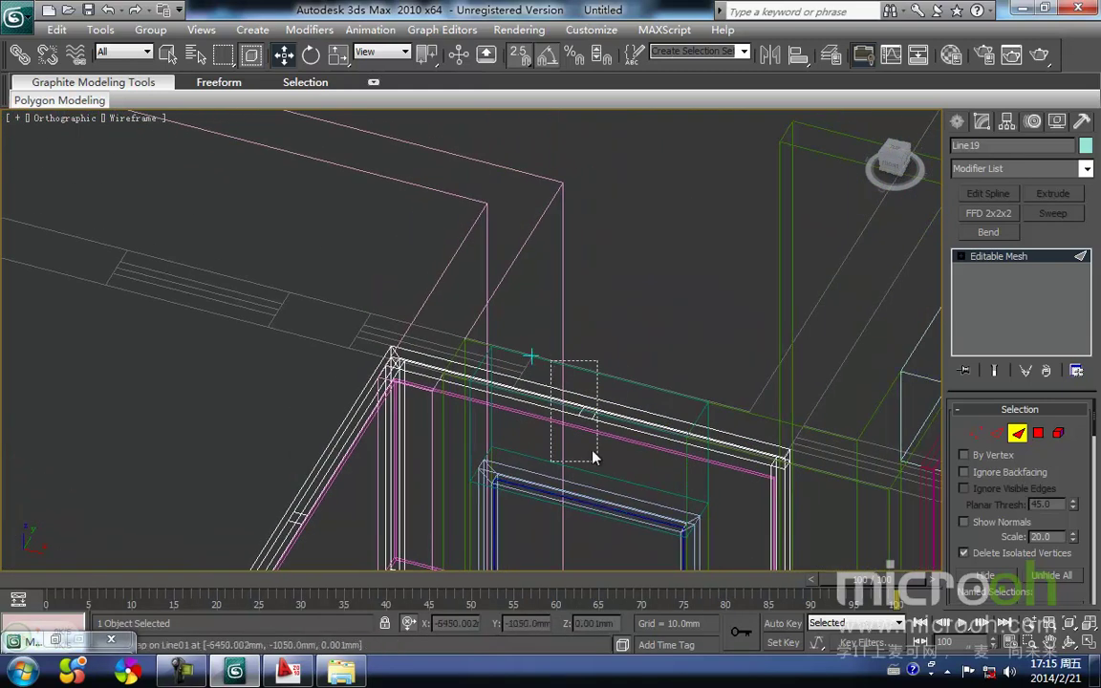
{"action": "left_click", "coordinate": [1017, 436]}
Step: Reselect the railing frame at face level and delete the last leftover post faces on the upper long rail near the corner
{"action": "middle_click_drag", "start_coordinate": [337, 379], "coordinate": [461, 305]}
{"action": "left_click", "coordinate": [465, 538]}
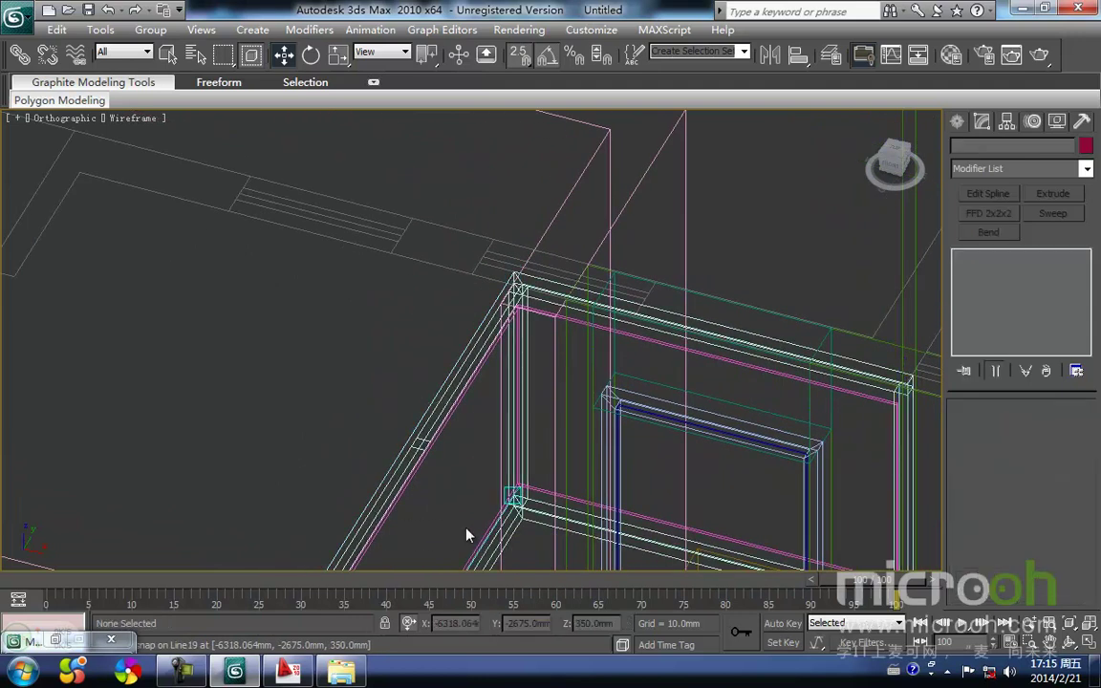
{"action": "left_click", "coordinate": [416, 426]}
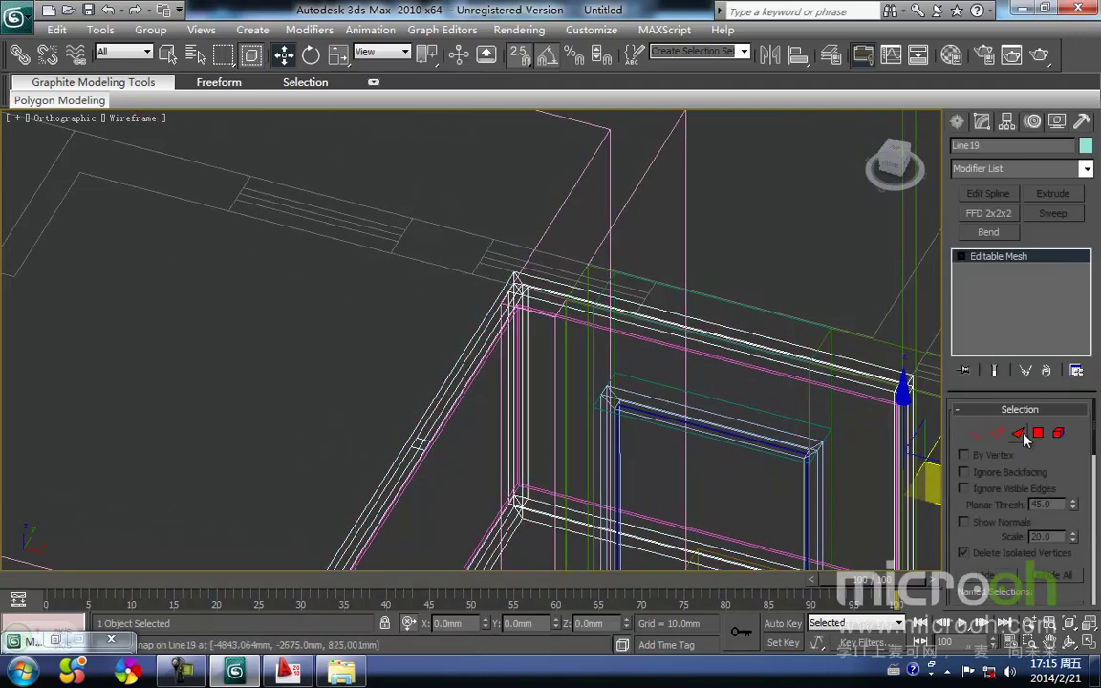
{"action": "left_click", "coordinate": [1018, 435]}
{"action": "left_click_drag", "start_coordinate": [357, 393], "coordinate": [533, 537]}
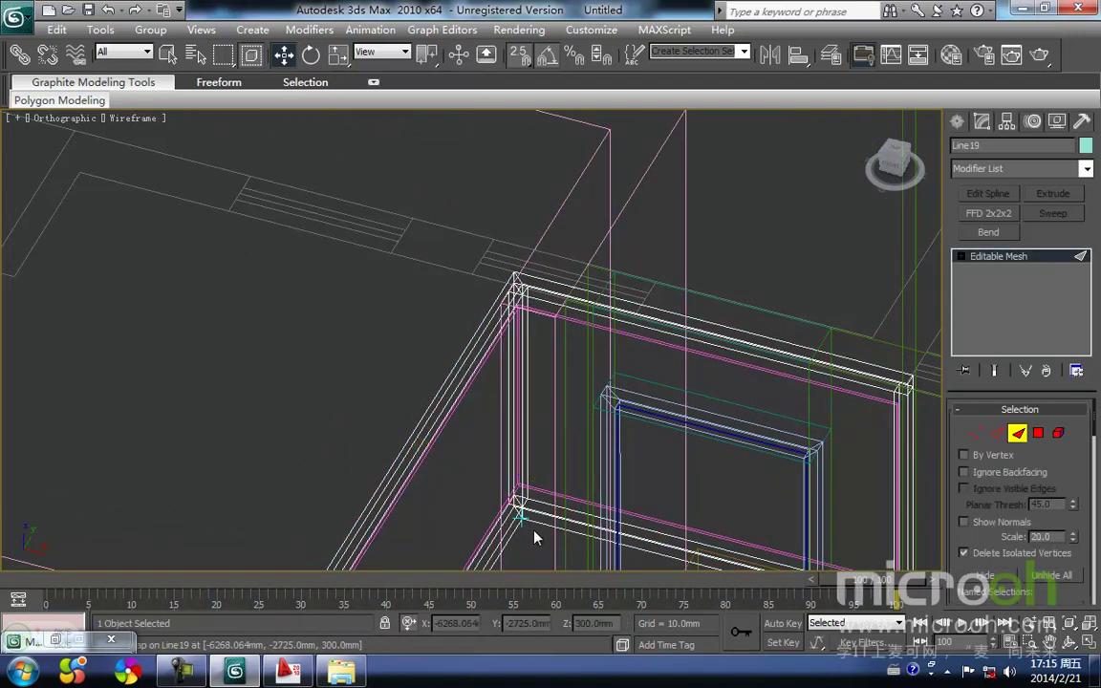
{"action": "middle_click_drag", "start_coordinate": [534, 534], "coordinate": [537, 528]}
{"action": "left_click", "coordinate": [499, 536]}
{"action": "left_click", "coordinate": [439, 485]}
{"action": "left_click_drag", "start_coordinate": [351, 378], "coordinate": [455, 487]}
{"action": "key", "text": "Delete"}
{"action": "scroll", "coordinate": [507, 418], "scroll_direction": "down", "scroll_amount": 5}
{"action": "mouse_move", "coordinate": [491, 522]}
{"action": "middle_mouse_down"}
{"action": "mouse_move", "coordinate": [507, 417]}
{"action": "mouse_move", "coordinate": [538, 338]}
{"action": "middle_mouse_up"}
{"action": "left_click", "coordinate": [1017, 438]}
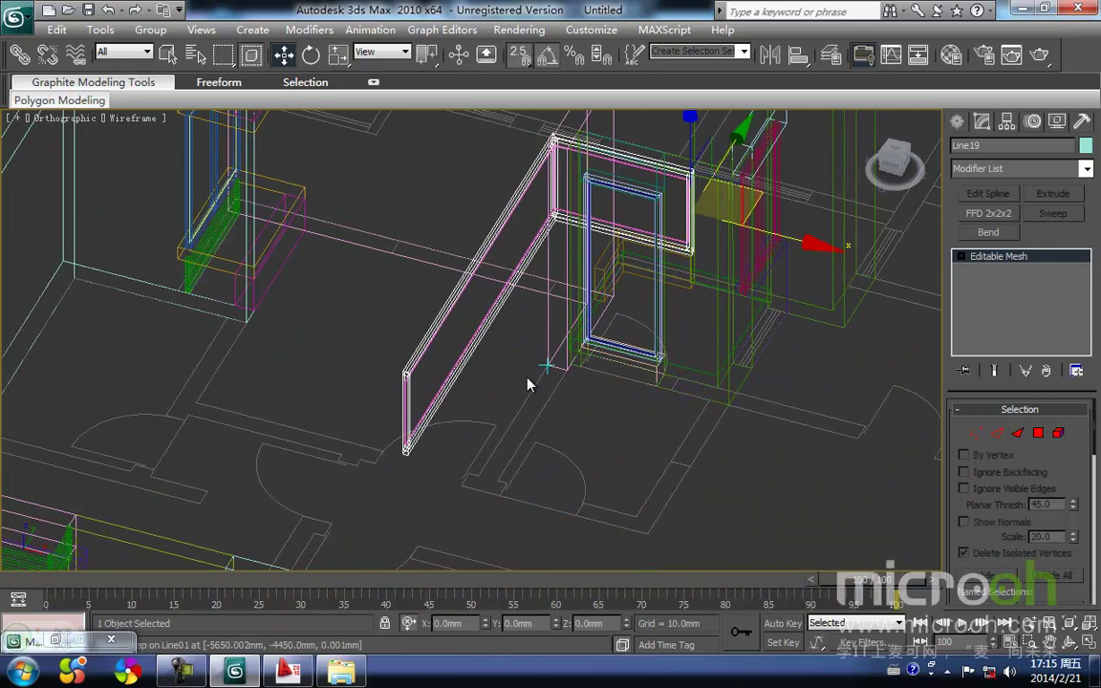
Step: Select the copied railing's frame and glass in the top view and combine them into one group
{"action": "middle_click_drag", "start_coordinate": [538, 386], "coordinate": [602, 481]}
{"action": "left_click", "coordinate": [546, 531]}
{"action": "left_click_drag", "start_coordinate": [541, 528], "coordinate": [437, 375]}
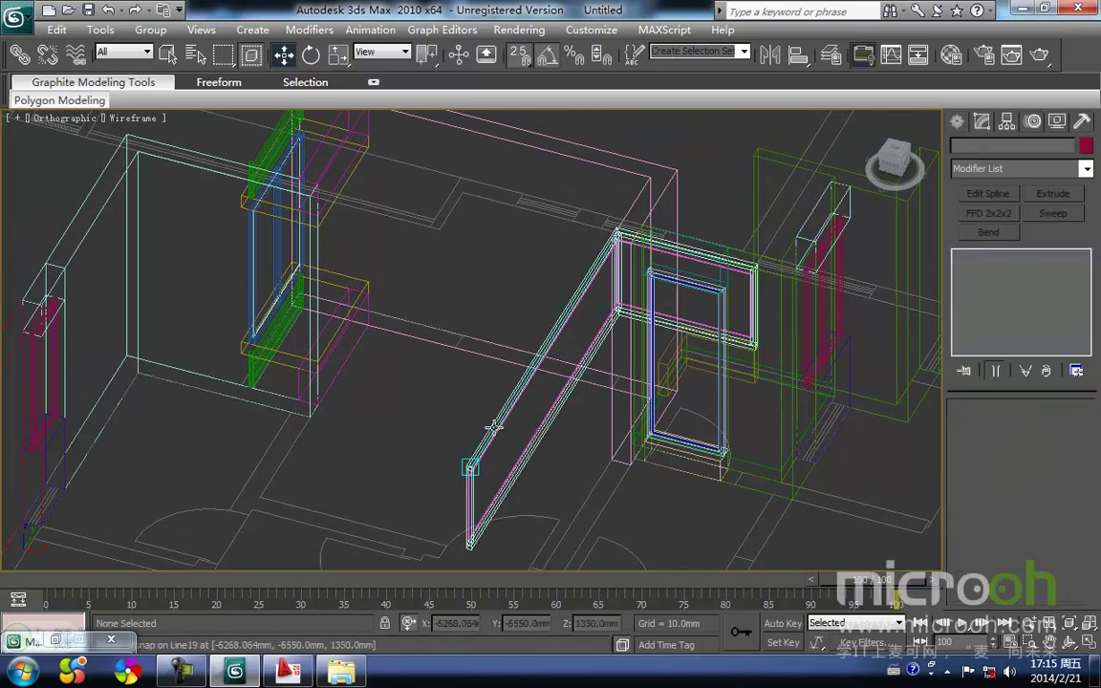
{"action": "middle_click_drag", "start_coordinate": [491, 426], "coordinate": [582, 417]}
{"action": "key", "text": "t"}
{"action": "scroll", "coordinate": [529, 382], "scroll_direction": "up", "scroll_amount": 8}
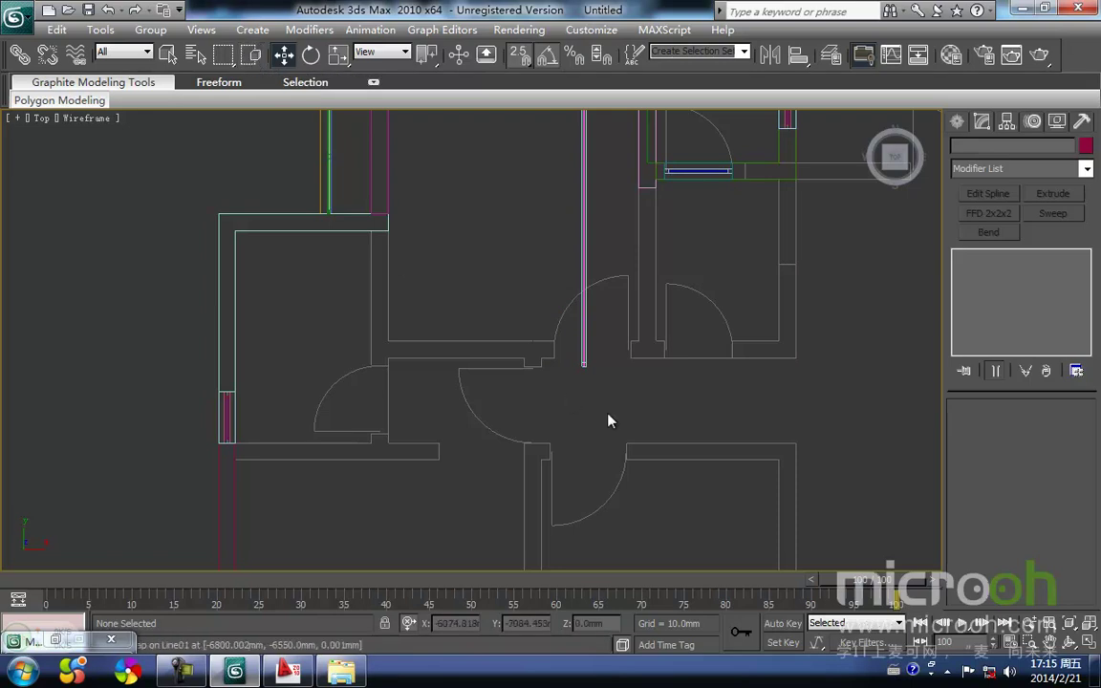
{"action": "left_click_drag", "start_coordinate": [629, 389], "coordinate": [550, 334]}
{"action": "left_click", "coordinate": [146, 29]}
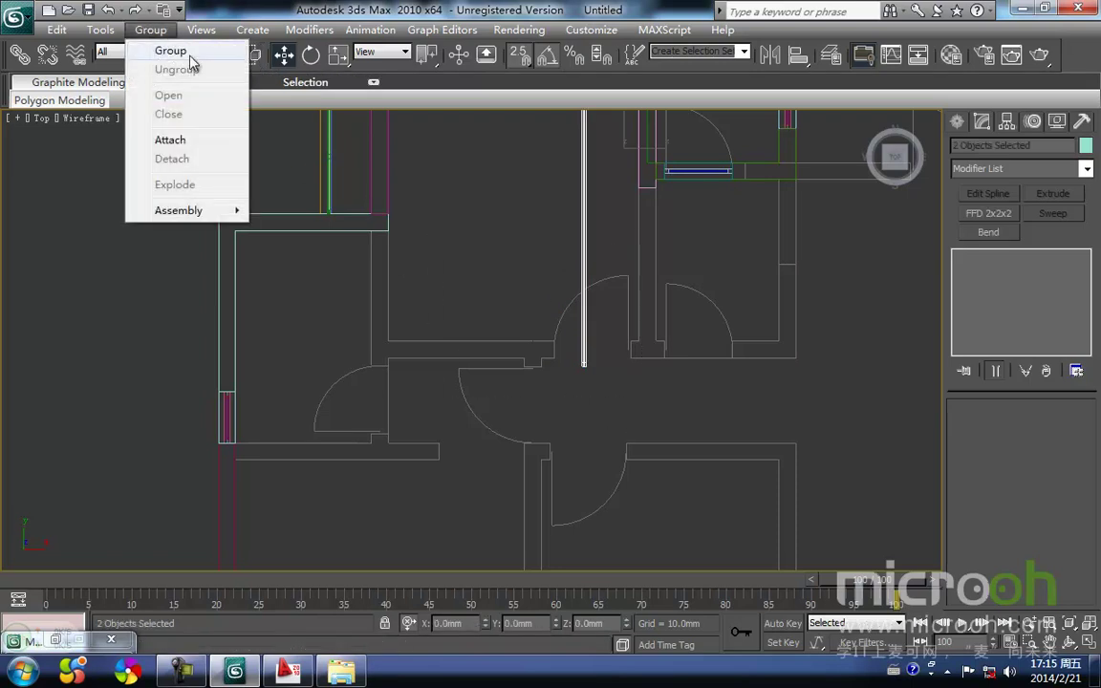
{"action": "left_click", "coordinate": [172, 47]}
{"action": "left_click", "coordinate": [578, 368]}
Step: Apply Edit Mesh to the railing group and move the long side's vertices so it runs along the small rear balcony's edge beam
{"action": "middle_click_drag", "start_coordinate": [619, 279], "coordinate": [578, 392]}
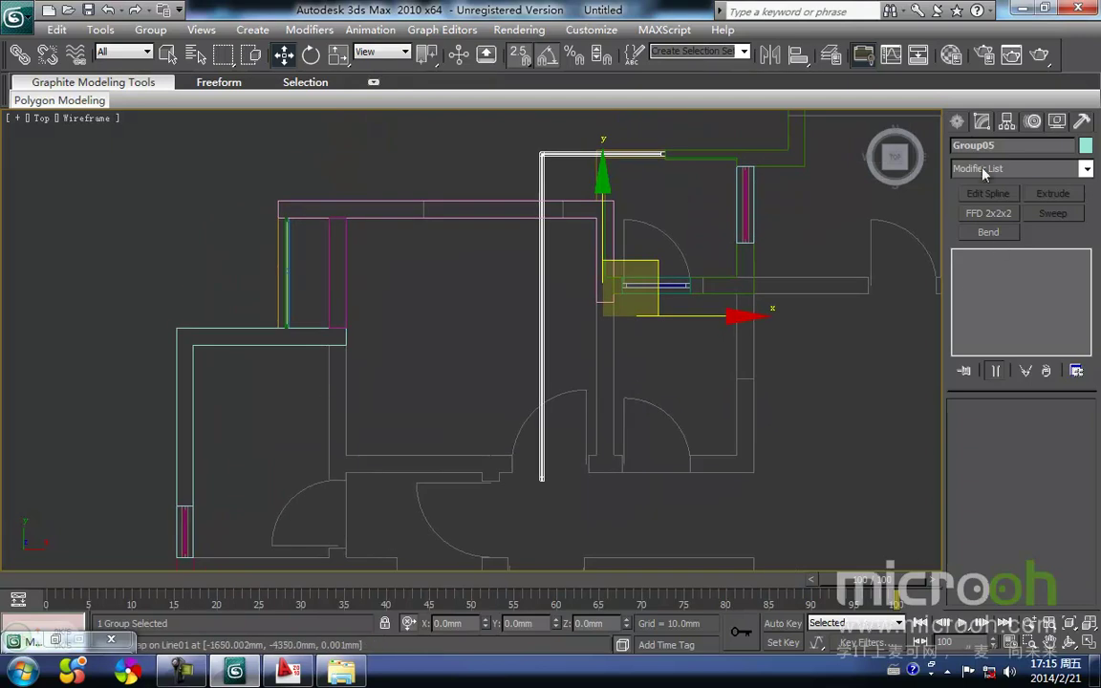
{"action": "left_click", "coordinate": [1086, 169]}
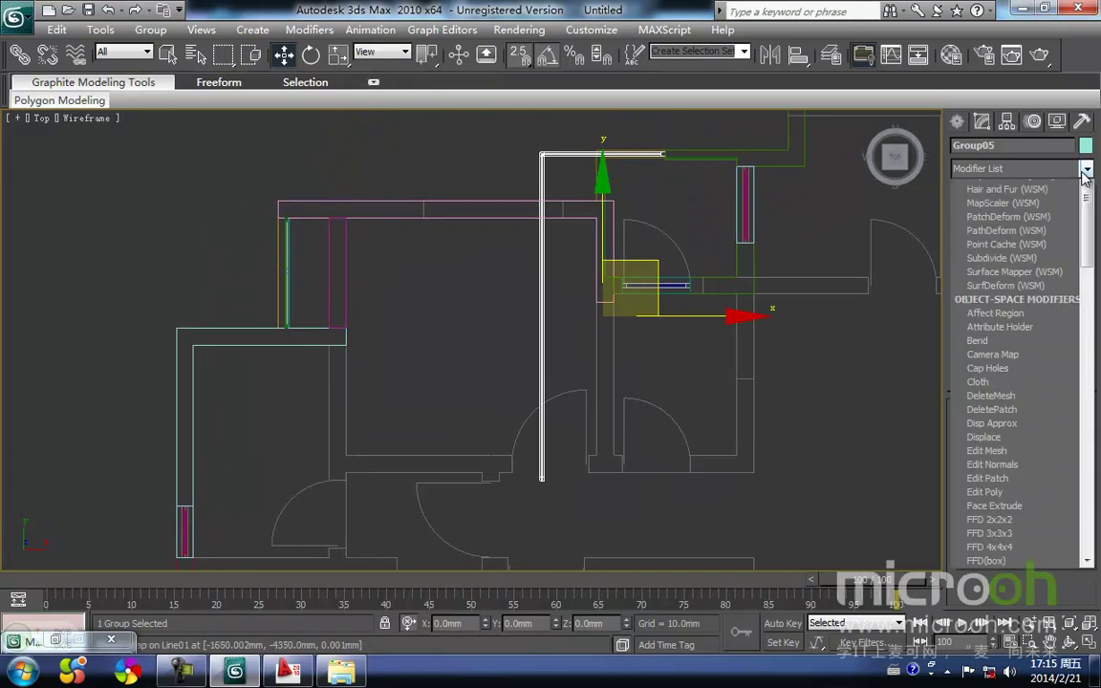
{"action": "left_click", "coordinate": [1024, 191]}
{"action": "middle_click_drag", "start_coordinate": [486, 223], "coordinate": [481, 243]}
{"action": "left_click", "coordinate": [980, 433]}
{"action": "left_click_drag", "start_coordinate": [498, 295], "coordinate": [474, 143]}
{"action": "left_click_drag", "start_coordinate": [642, 342], "coordinate": [596, 335]}
{"action": "middle_click_drag", "start_coordinate": [634, 173], "coordinate": [599, 238]}
{"action": "scroll", "coordinate": [630, 205], "scroll_direction": "up", "scroll_amount": 3}
{"action": "middle_click_drag", "start_coordinate": [638, 196], "coordinate": [494, 390]}
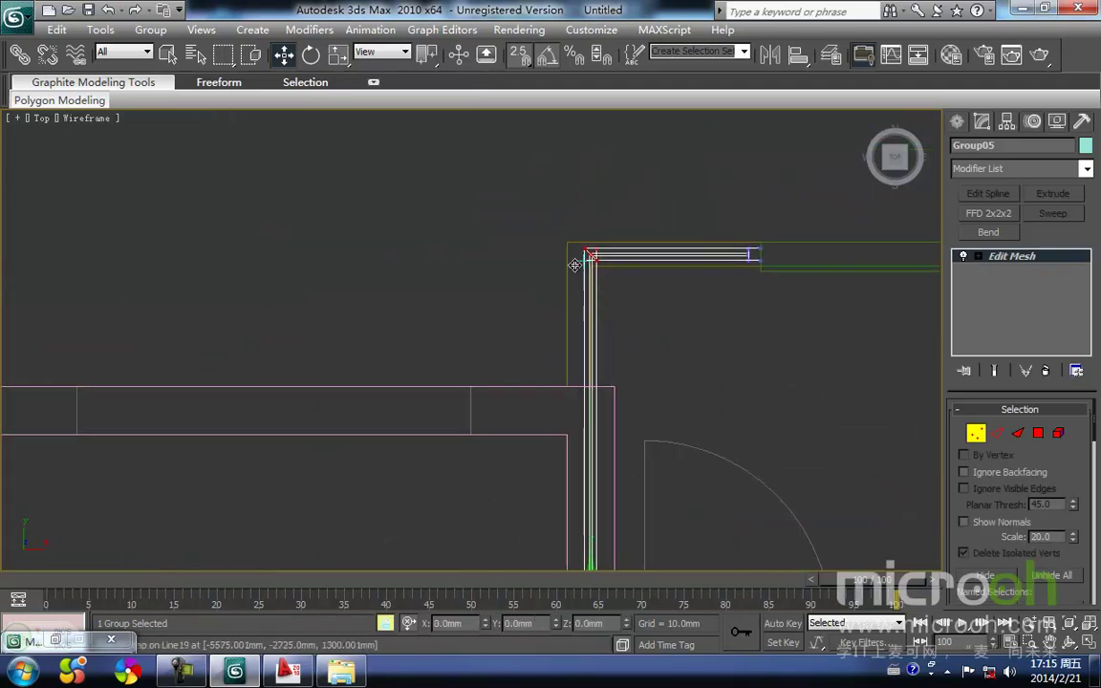
{"action": "left_click_drag", "start_coordinate": [589, 256], "coordinate": [577, 407]}
{"action": "scroll", "coordinate": [581, 412], "scroll_direction": "down", "scroll_amount": 2}
{"action": "middle_click_drag", "start_coordinate": [606, 400], "coordinate": [581, 229]}
{"action": "scroll", "coordinate": [595, 383], "scroll_direction": "down", "scroll_amount": 2}
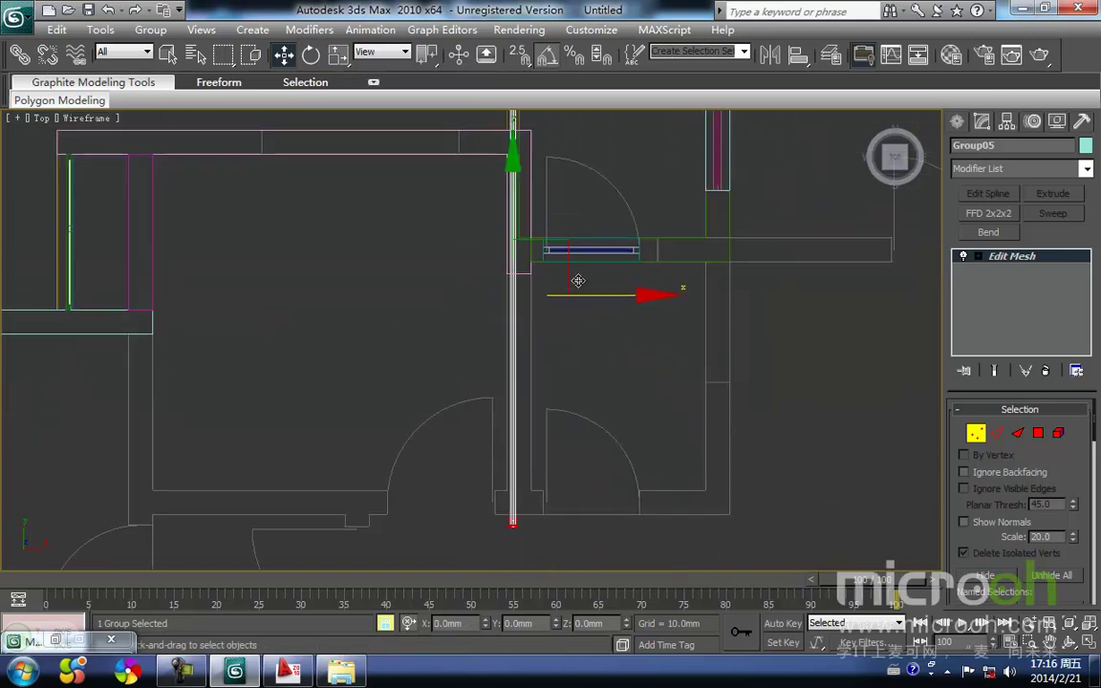
Step: Shorten the railing's long side by moving its end vertices to the outer face of the ochre wall, then leave vertex editing
{"action": "left_click_drag", "start_coordinate": [561, 546], "coordinate": [449, 475]}
{"action": "key", "text": "space"}
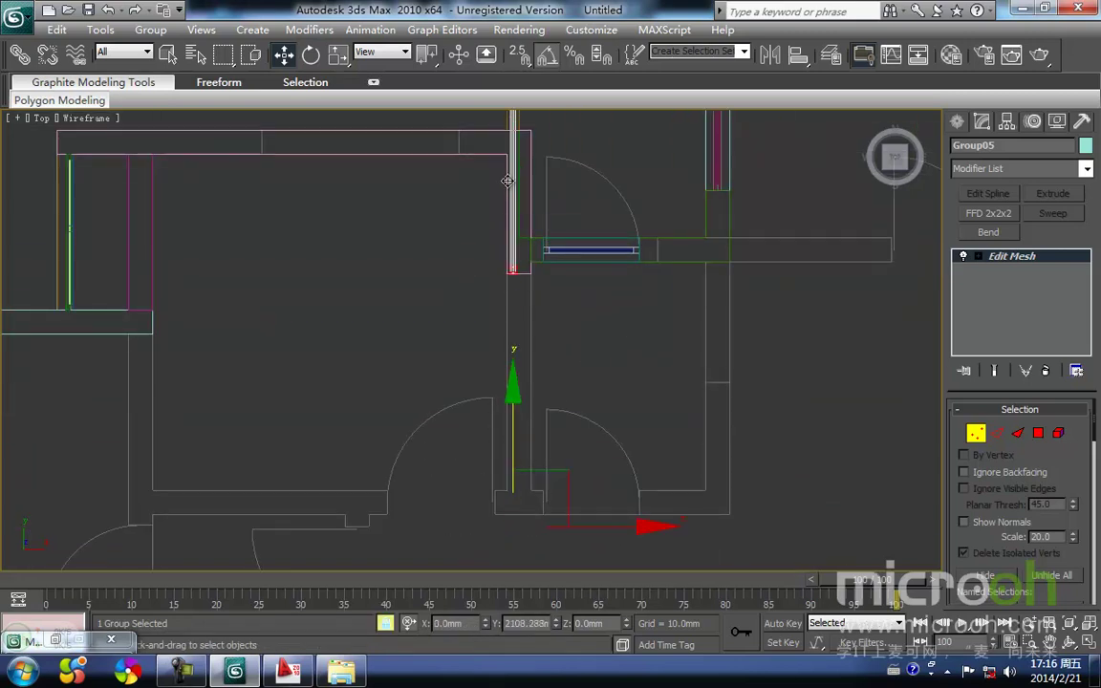
{"action": "middle_click_drag", "start_coordinate": [498, 234], "coordinate": [478, 356]}
{"action": "left_click_drag", "start_coordinate": [480, 338], "coordinate": [510, 252]}
{"action": "scroll", "coordinate": [511, 261], "scroll_direction": "up", "scroll_amount": 3}
{"action": "middle_click_drag", "start_coordinate": [502, 291], "coordinate": [378, 521]}
{"action": "left_click_drag", "start_coordinate": [377, 520], "coordinate": [452, 313]}
{"action": "key", "text": "space"}
{"action": "left_click", "coordinate": [550, 361]}
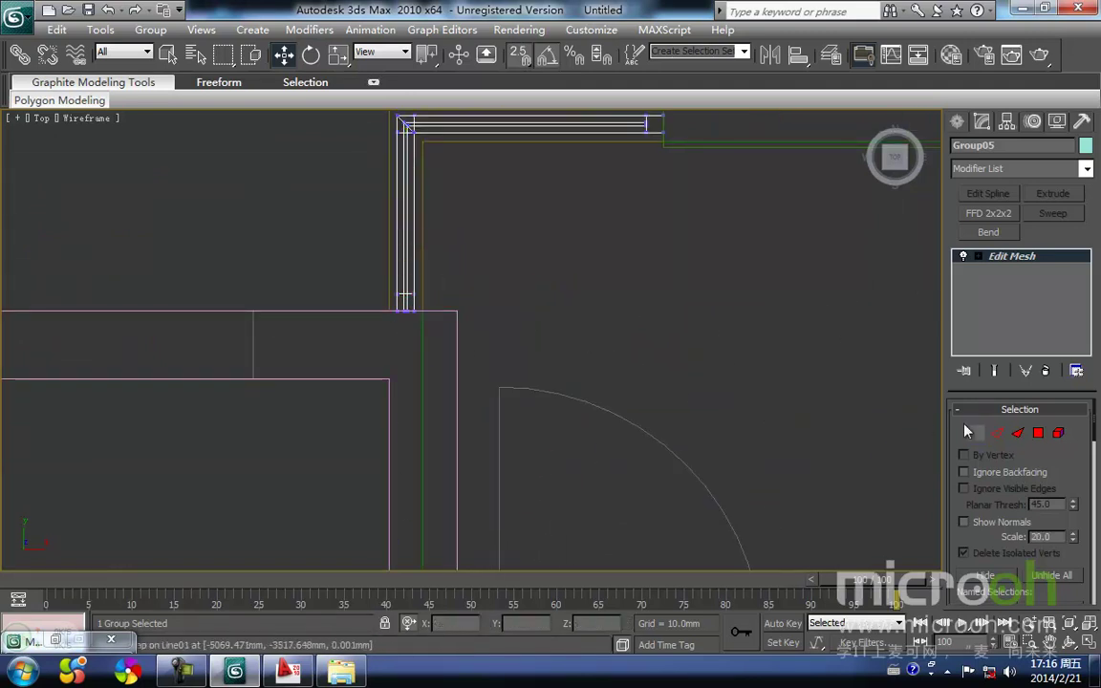
{"action": "left_click", "coordinate": [975, 437]}
{"action": "left_click", "coordinate": [554, 294]}
Step: Examine the fitted rear balcony railing in shaded display and against the floor plan from above
{"action": "middle_click_drag", "start_coordinate": [558, 280], "coordinate": [566, 325]}
{"action": "scroll", "coordinate": [490, 369], "scroll_direction": "down", "scroll_amount": 2}
{"action": "key", "text": "F3"}
{"action": "scroll", "coordinate": [520, 359], "scroll_direction": "down", "scroll_amount": 5}
{"action": "middle_click_drag", "start_coordinate": [572, 387], "coordinate": [452, 447]}
{"action": "key", "text": "t"}
{"action": "key", "text": "z"}
{"action": "scroll", "coordinate": [451, 410], "scroll_direction": "up", "scroll_amount": 10}
{"action": "middle_click_drag", "start_coordinate": [443, 220], "coordinate": [402, 316]}
{"action": "mouse_move", "coordinate": [329, 566]}
{"action": "middle_mouse_down"}
{"action": "mouse_move", "coordinate": [344, 486]}
{"action": "mouse_move", "coordinate": [418, 385]}
{"action": "middle_mouse_up"}
{"action": "scroll", "coordinate": [413, 384], "scroll_direction": "down", "scroll_amount": 3}
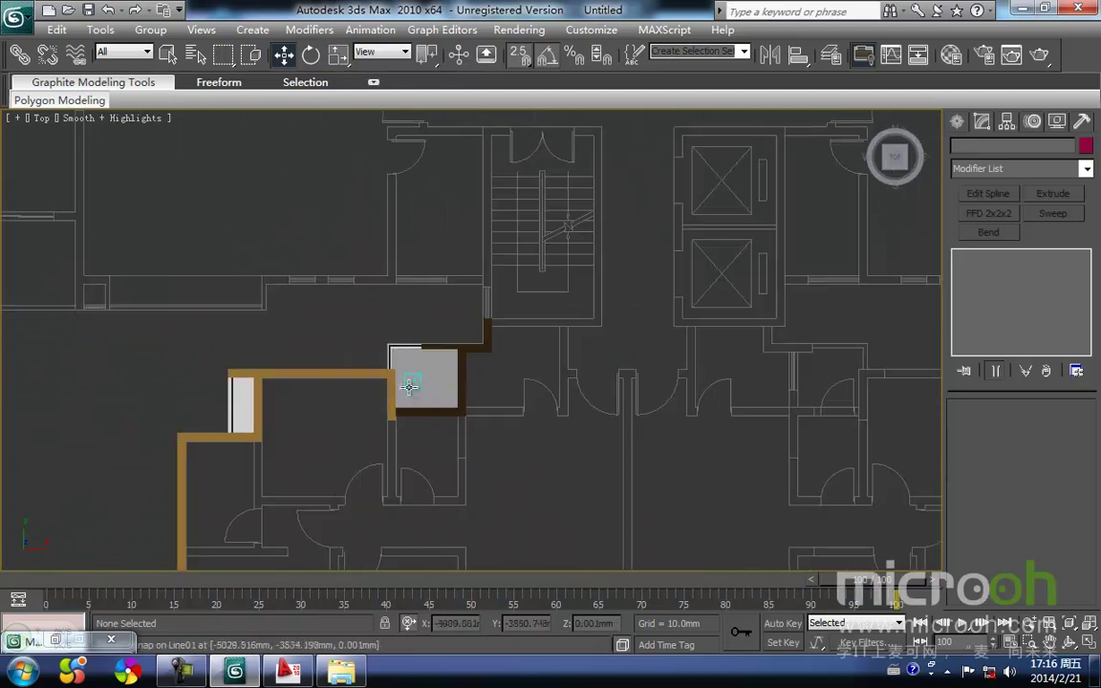
Step: Copy the narrow window group from the outer side wall to the window opening in the stairwell's wall
{"action": "scroll", "coordinate": [413, 390], "scroll_direction": "up", "scroll_amount": 3}
{"action": "key", "text": "F3"}
{"action": "middle_click_drag", "start_coordinate": [317, 370], "coordinate": [671, 347]}
{"action": "scroll", "coordinate": [366, 432], "scroll_direction": "up", "scroll_amount": 2}
{"action": "middle_click_drag", "start_coordinate": [366, 433], "coordinate": [442, 305]}
{"action": "scroll", "coordinate": [443, 305], "scroll_direction": "down", "scroll_amount": 2}
{"action": "middle_click_drag", "start_coordinate": [348, 452], "coordinate": [404, 311]}
{"action": "left_click", "coordinate": [371, 440]}
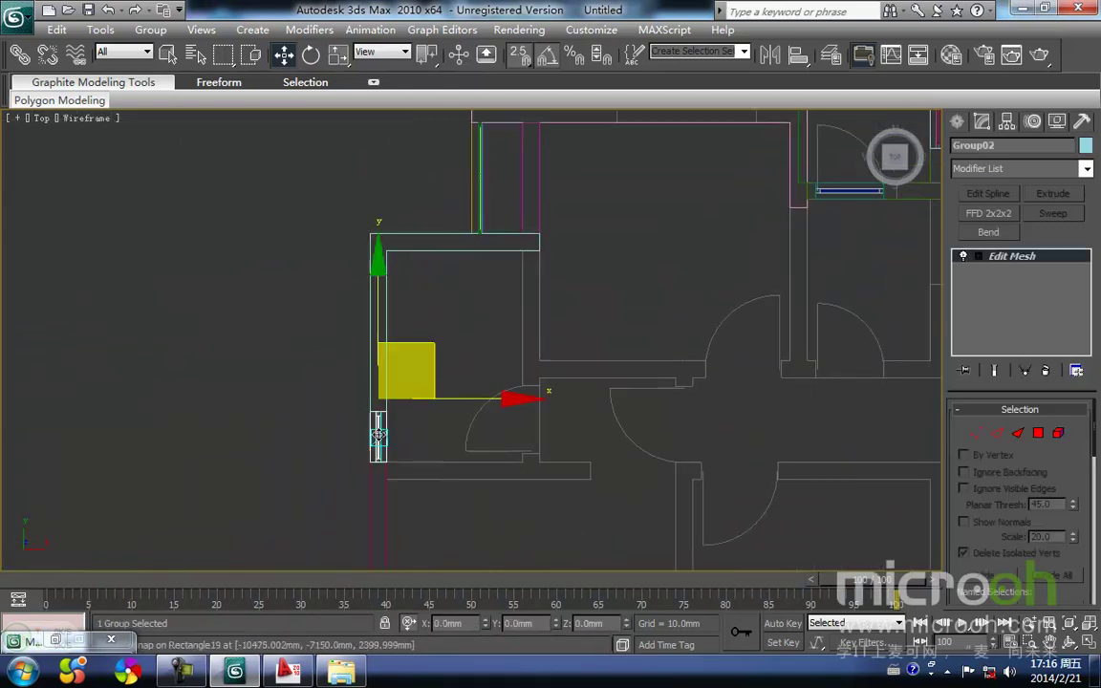
{"action": "middle_click_drag", "start_coordinate": [376, 418], "coordinate": [259, 487]}
{"action": "mouse_move", "coordinate": [310, 421]}
{"action": "left_mouse_down", "text": "shift"}
{"action": "mouse_move", "coordinate": [620, 206]}
{"action": "mouse_move", "coordinate": [628, 212]}
{"action": "left_mouse_up", "text": "shift"}
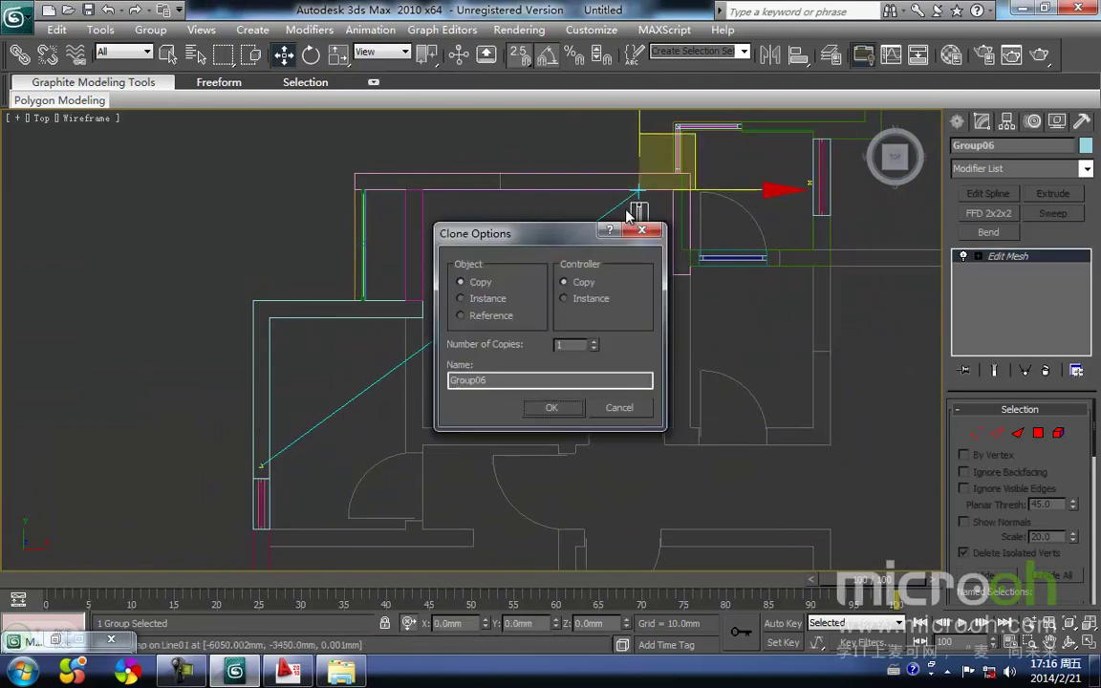
{"action": "key", "text": "Return"}
{"action": "middle_click_drag", "start_coordinate": [602, 270], "coordinate": [260, 503]}
{"action": "left_click_drag", "start_coordinate": [306, 503], "coordinate": [545, 323]}
Step: Stretch the copied window by moving its end vertices to the far edge of the stairwell opening on the plan
{"action": "right_click", "coordinate": [541, 315]}
{"action": "scroll", "coordinate": [529, 363], "scroll_direction": "up", "scroll_amount": 5}
{"action": "key", "text": "1"}
{"action": "left_click_drag", "start_coordinate": [481, 432], "coordinate": [402, 371]}
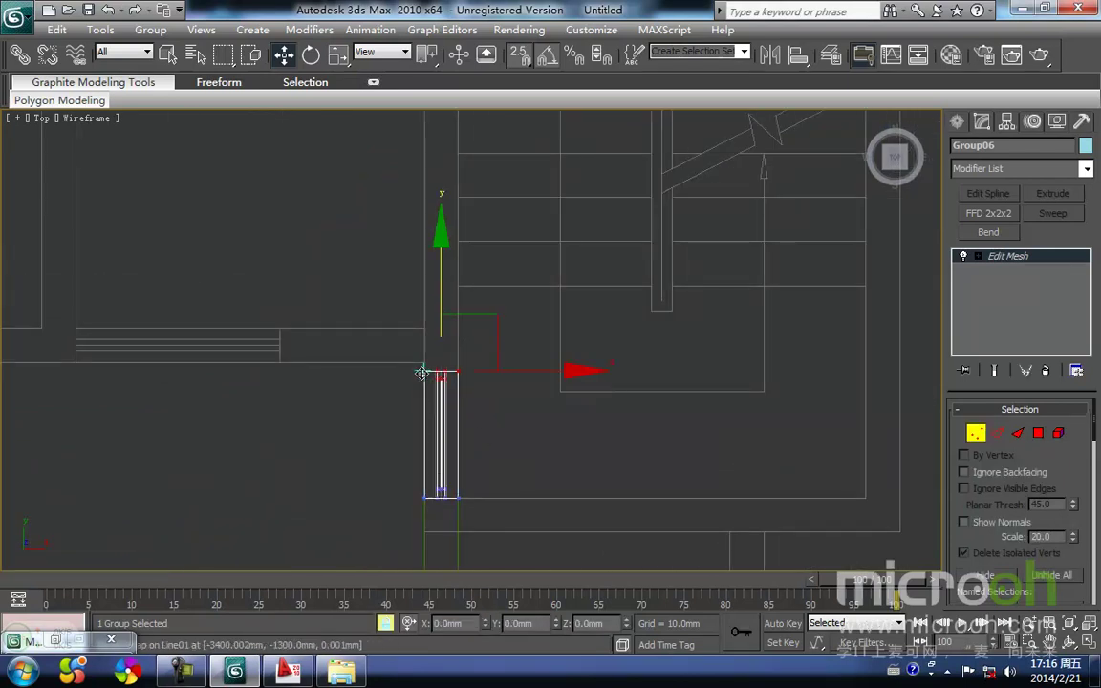
{"action": "left_click", "coordinate": [383, 454]}
{"action": "scroll", "coordinate": [244, 388], "scroll_direction": "down", "scroll_amount": 4}
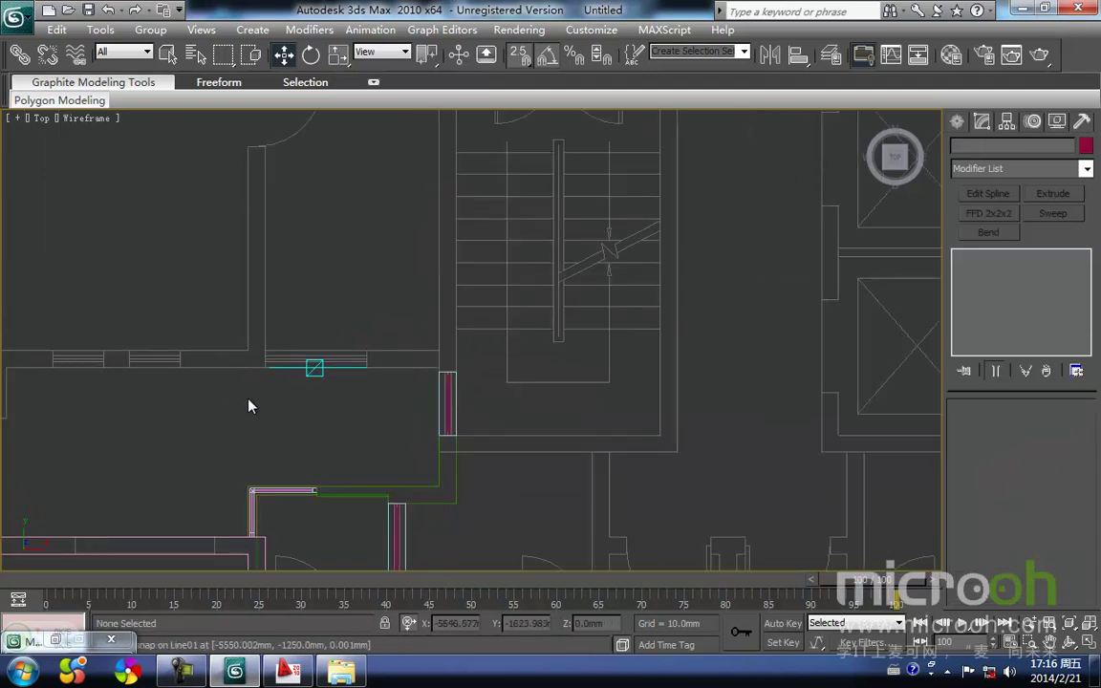
Step: Draw a closed L-shaped wall outline snapped to the plan, from the stairwell window around the corner to the neighbouring window opening
{"action": "middle_click_drag", "start_coordinate": [429, 294], "coordinate": [400, 342]}
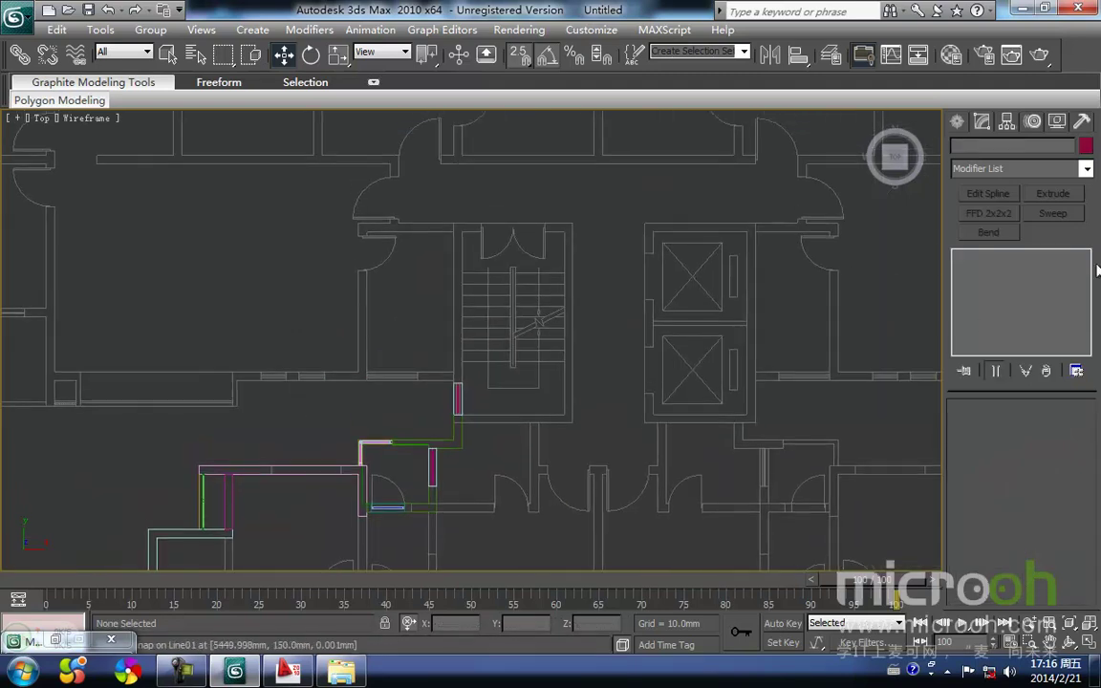
{"action": "left_click", "coordinate": [981, 122]}
{"action": "left_click", "coordinate": [986, 230]}
{"action": "left_click", "coordinate": [1055, 246]}
{"action": "scroll", "coordinate": [516, 381], "scroll_direction": "up", "scroll_amount": 4}
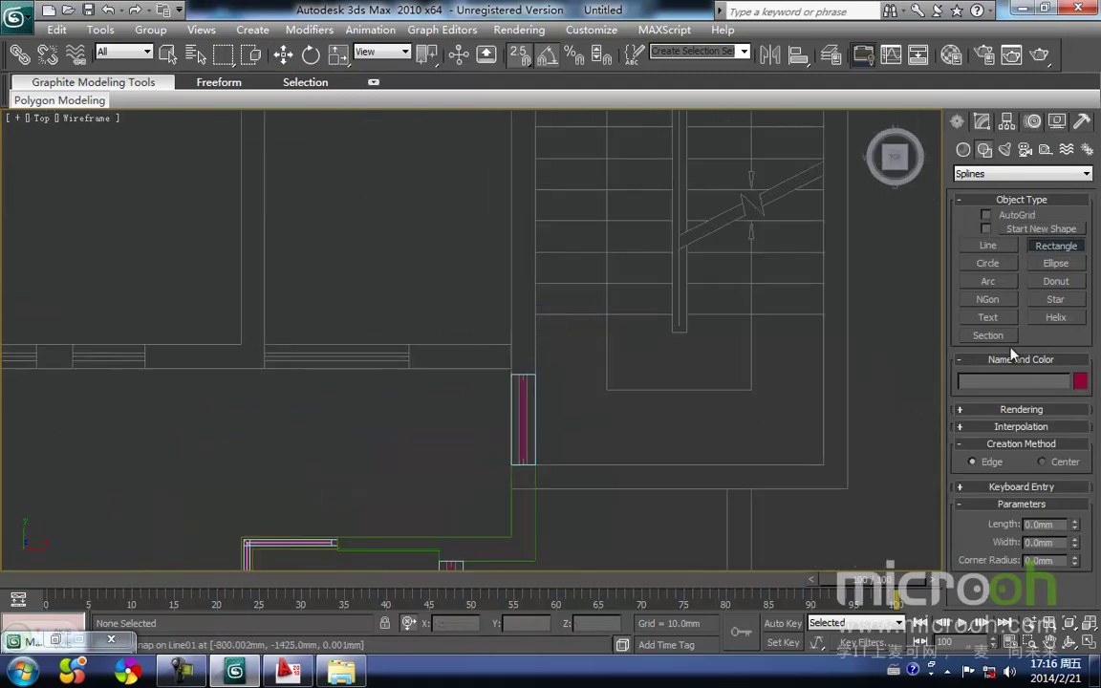
{"action": "left_click", "coordinate": [989, 247]}
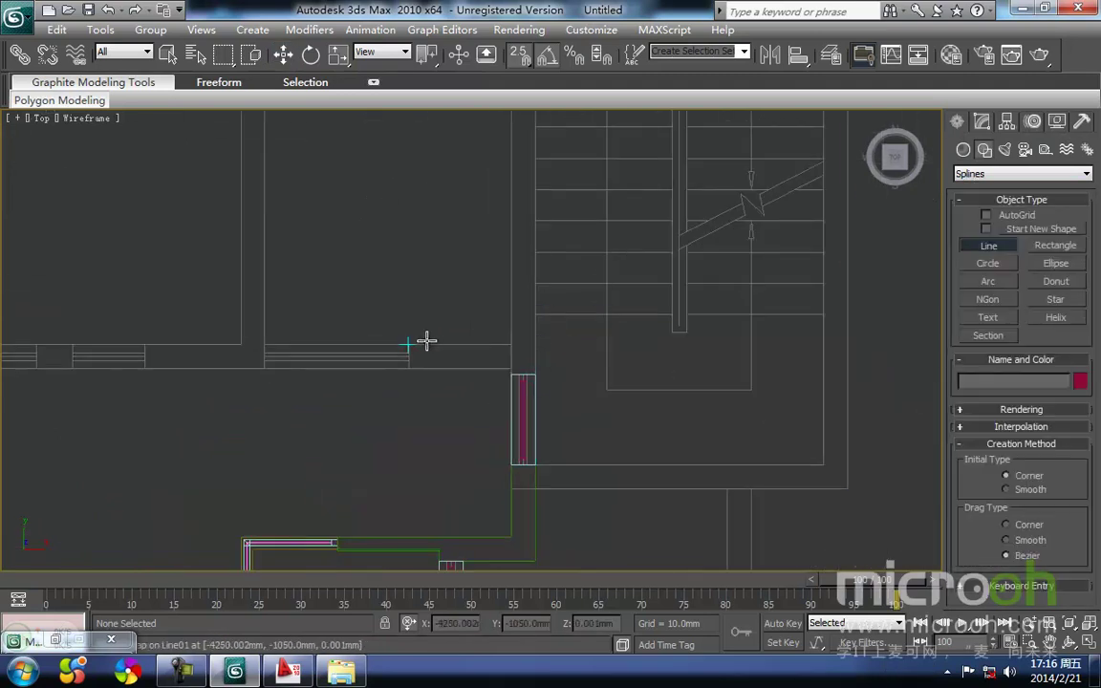
{"action": "middle_click_drag", "start_coordinate": [451, 328], "coordinate": [418, 366]}
{"action": "left_click", "coordinate": [376, 384]}
{"action": "left_click", "coordinate": [501, 383]}
{"action": "left_click", "coordinate": [497, 413]}
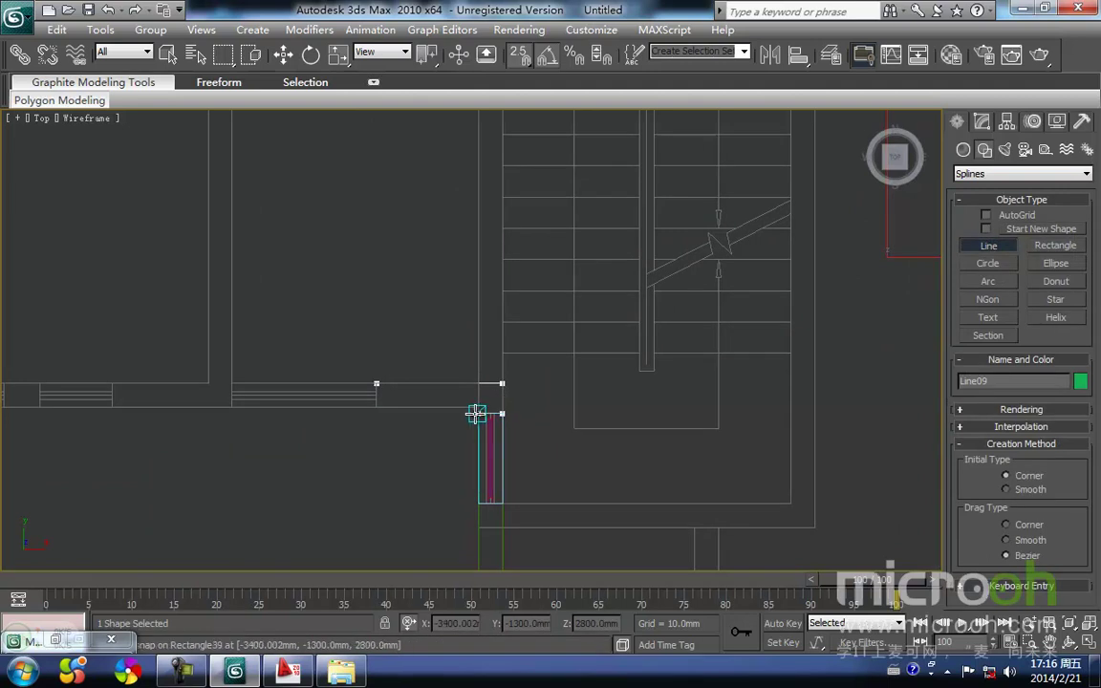
{"action": "left_click", "coordinate": [477, 413]}
{"action": "scroll", "coordinate": [477, 413], "scroll_direction": "up", "scroll_amount": 3}
{"action": "left_click", "coordinate": [480, 473]}
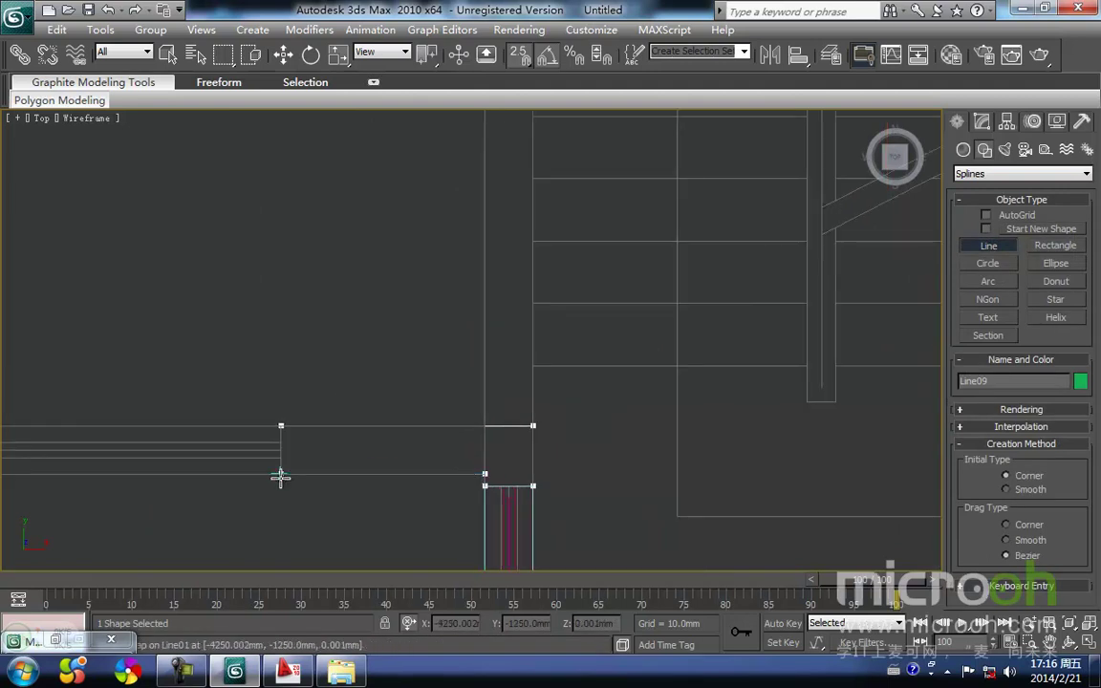
{"action": "left_click", "coordinate": [278, 426]}
{"action": "left_click", "coordinate": [525, 388]}
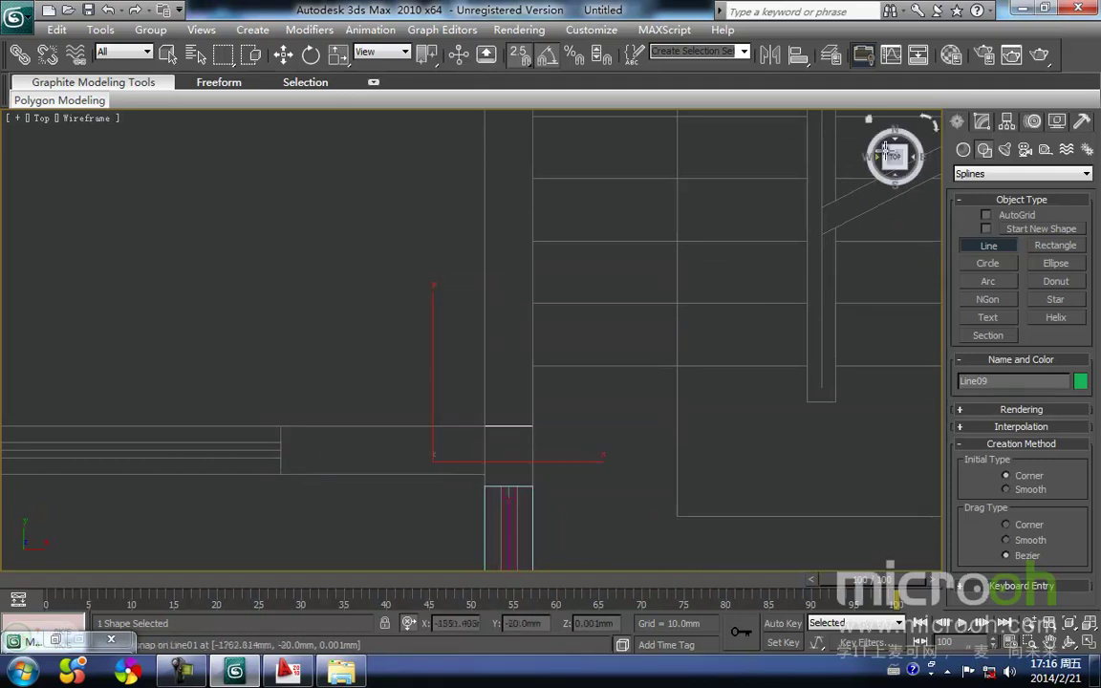
Step: Extrude the L-shaped wall outline beside the stairwell window by 2800 mm
{"action": "left_click", "coordinate": [978, 123]}
{"action": "left_click", "coordinate": [1053, 194]}
{"action": "left_click", "coordinate": [1050, 431]}
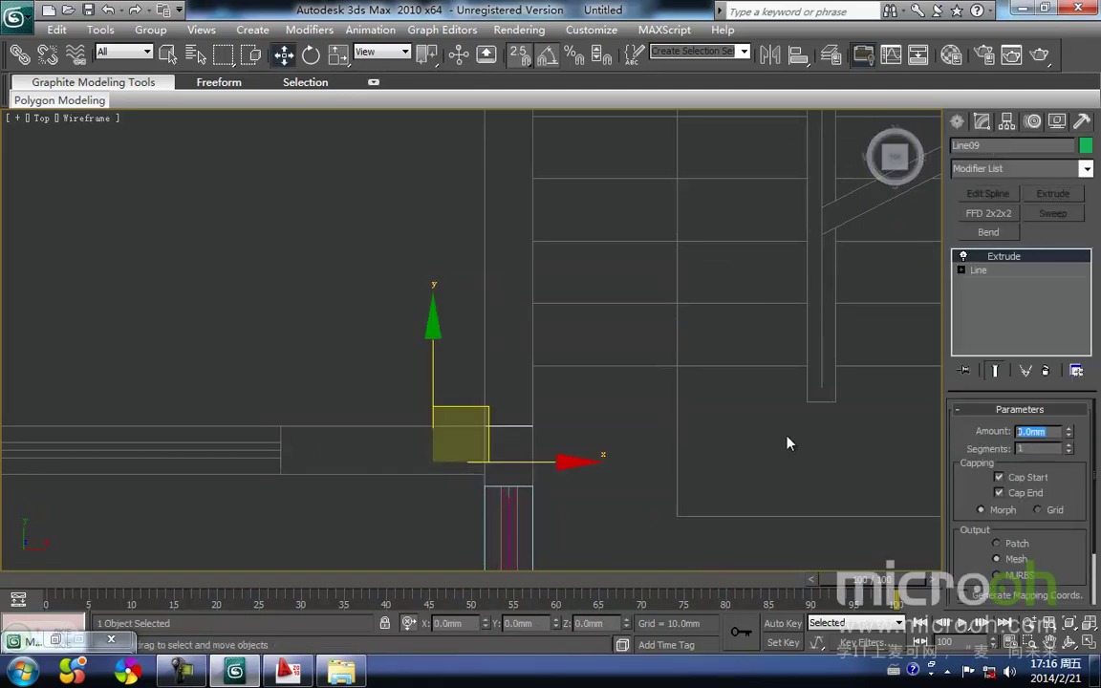
{"action": "left_click", "coordinate": [378, 374]}
Step: Assign the ochre wall material 墙体3 to the newly extruded corner wall
{"action": "middle_click_drag", "start_coordinate": [376, 379], "coordinate": [472, 349]}
{"action": "key", "text": "F3"}
{"action": "left_click", "coordinate": [479, 445]}
{"action": "middle_click_drag", "start_coordinate": [401, 316], "coordinate": [546, 361], "text": "alt"}
{"action": "key", "text": "m"}
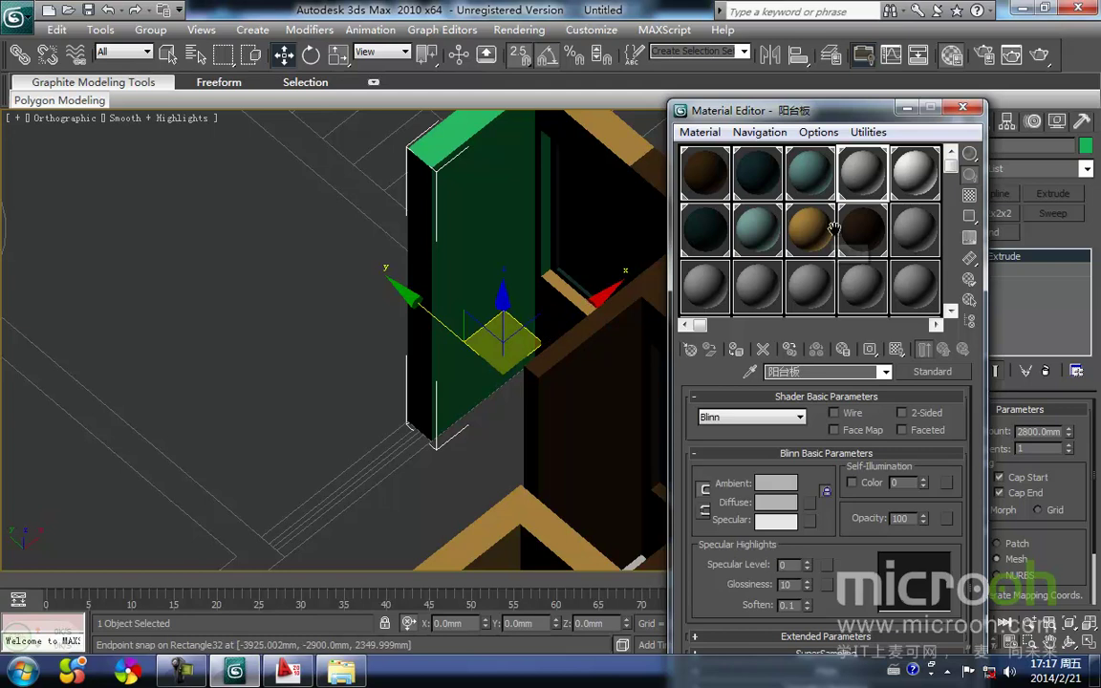
{"action": "left_click", "coordinate": [810, 232]}
{"action": "left_click", "coordinate": [735, 350]}
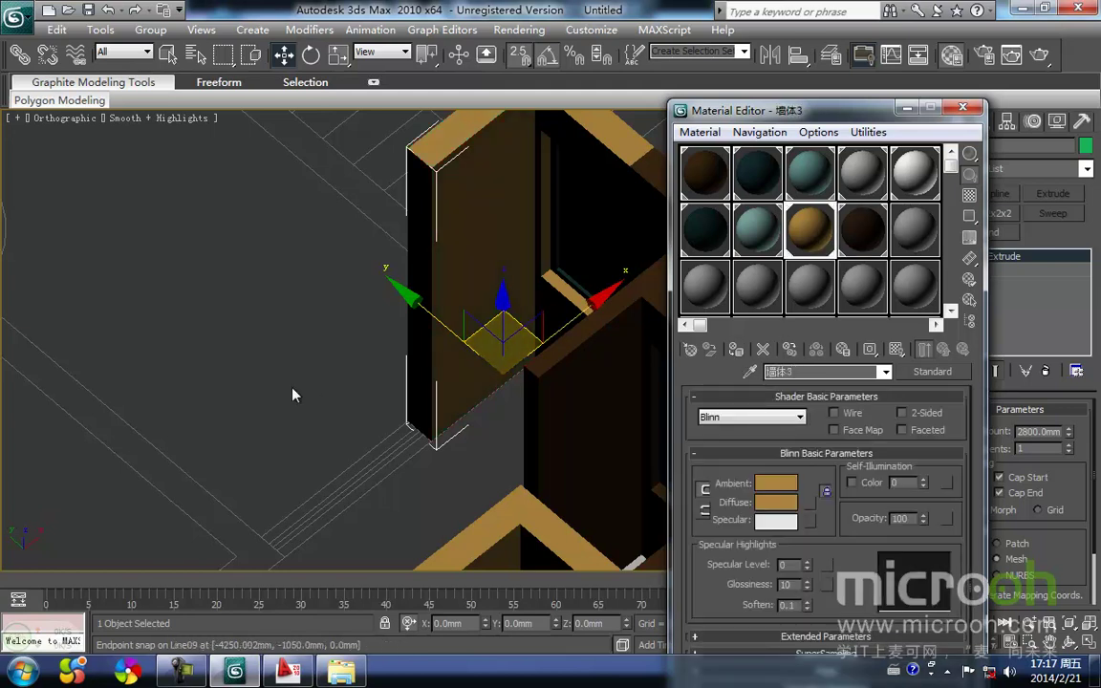
{"action": "left_click", "coordinate": [262, 348]}
{"action": "middle_click_drag", "start_coordinate": [445, 302], "coordinate": [502, 330]}
{"action": "scroll", "coordinate": [501, 330], "scroll_direction": "down", "scroll_amount": 3}
{"action": "middle_click_drag", "start_coordinate": [506, 334], "coordinate": [571, 339], "text": "alt"}
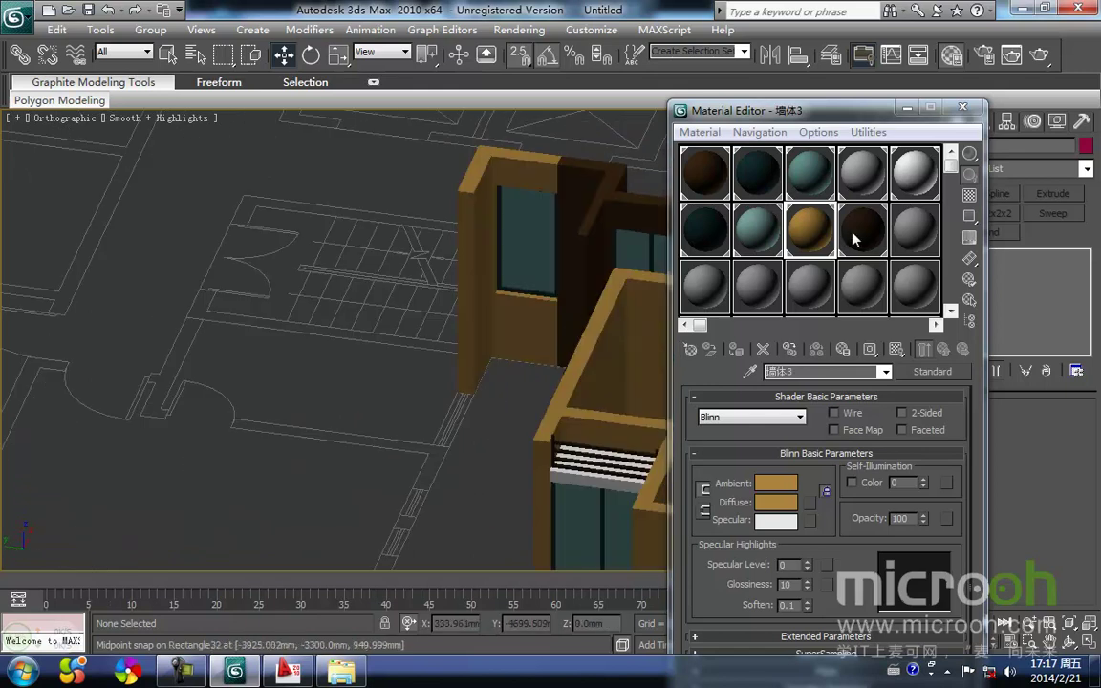
Step: Assign the dark brown 百叶 material to the L-shaped corner wall beside the stairwell window
{"action": "left_click", "coordinate": [853, 239]}
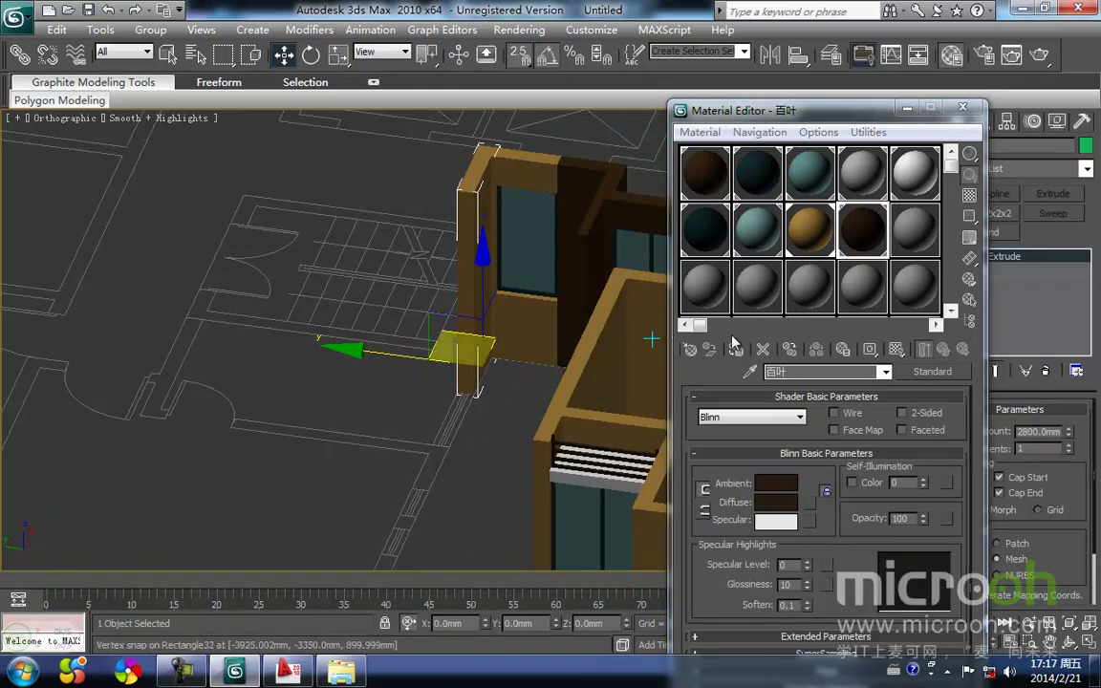
{"action": "left_click", "coordinate": [736, 347]}
{"action": "left_click", "coordinate": [455, 395]}
Step: Ungroup the stairwell window group so its wall pieces and window can be selected separately
{"action": "left_click", "coordinate": [525, 342]}
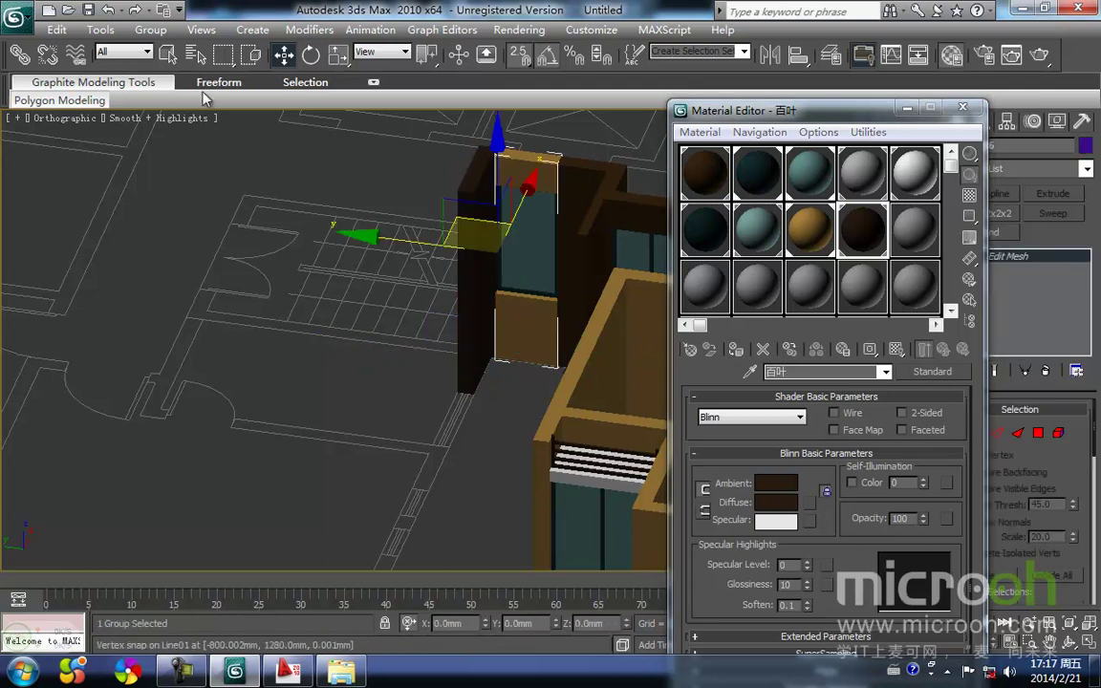
{"action": "left_click", "coordinate": [162, 35]}
{"action": "left_click", "coordinate": [159, 69]}
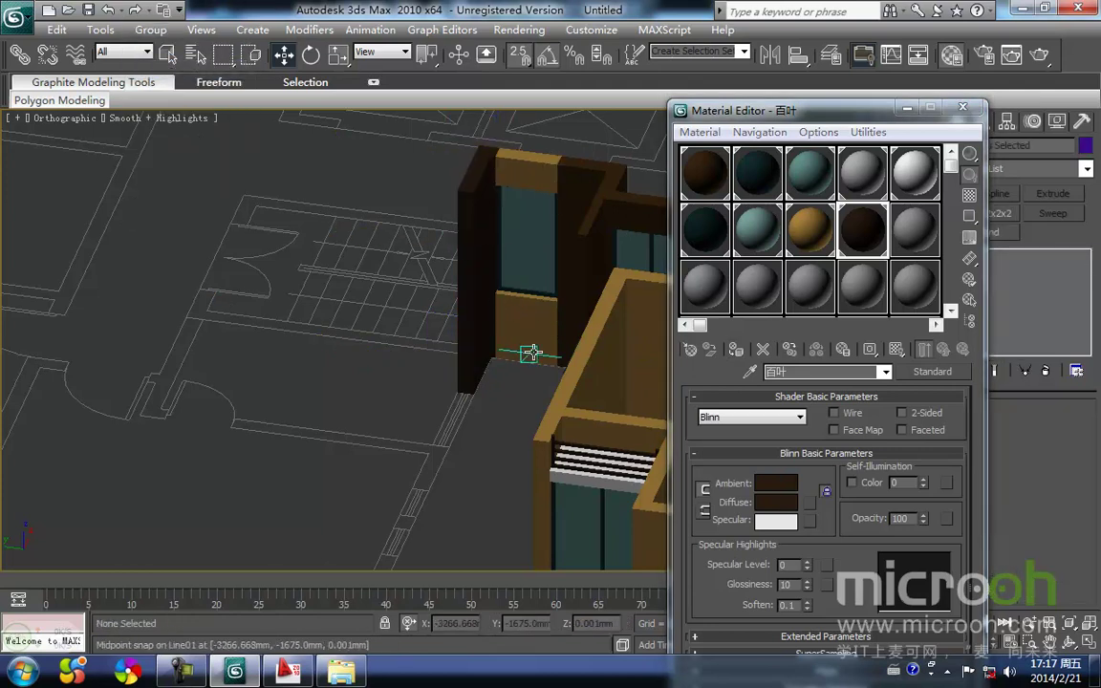
Step: Assign the 百叶 material to the wall pieces below and above the stairwell window
{"action": "left_click_drag", "start_coordinate": [524, 363], "coordinate": [523, 265]}
{"action": "left_click", "coordinate": [528, 172], "text": "ctrl"}
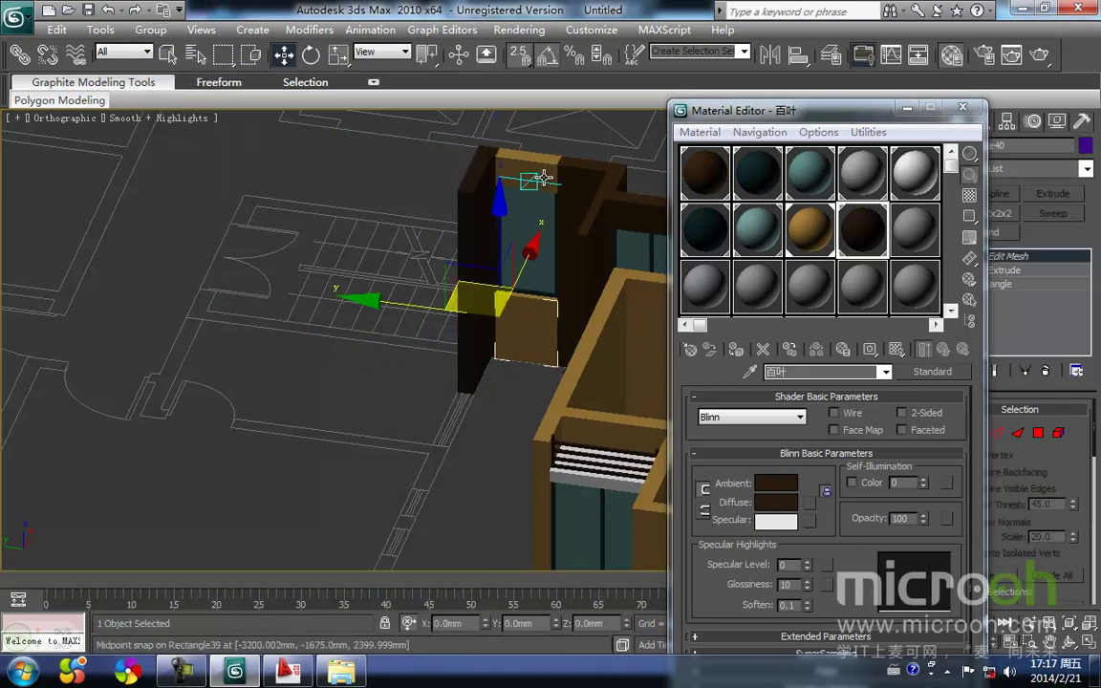
{"action": "left_click", "coordinate": [735, 350]}
{"action": "left_click", "coordinate": [409, 386]}
{"action": "left_click", "coordinate": [904, 107]}
Step: Assign the brown wall material 墙体1 to the corner wall and the wall pieces above and below the stairwell window
{"action": "middle_click_drag", "start_coordinate": [508, 342], "coordinate": [421, 315]}
{"action": "scroll", "coordinate": [530, 361], "scroll_direction": "down", "scroll_amount": 4}
{"action": "middle_click_drag", "start_coordinate": [530, 361], "coordinate": [594, 363], "text": "alt"}
{"action": "key", "text": "m"}
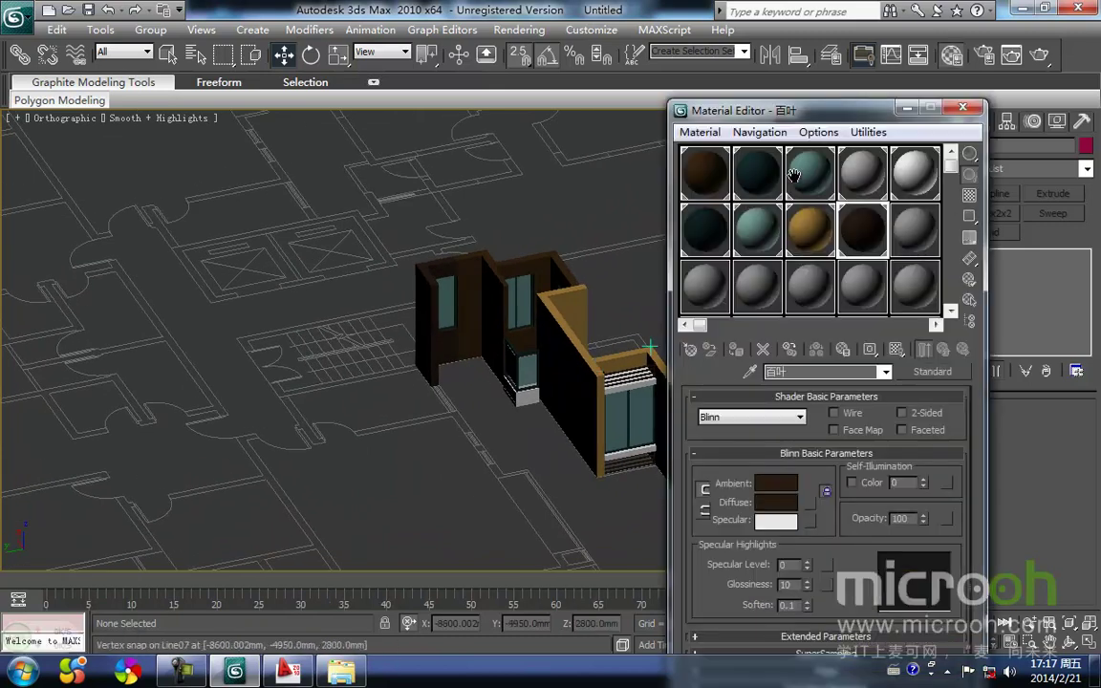
{"action": "left_click", "coordinate": [721, 185]}
{"action": "middle_click_drag", "start_coordinate": [473, 385], "coordinate": [423, 386], "text": "alt"}
{"action": "scroll", "coordinate": [487, 225], "scroll_direction": "up", "scroll_amount": 4}
{"action": "left_click", "coordinate": [497, 173]}
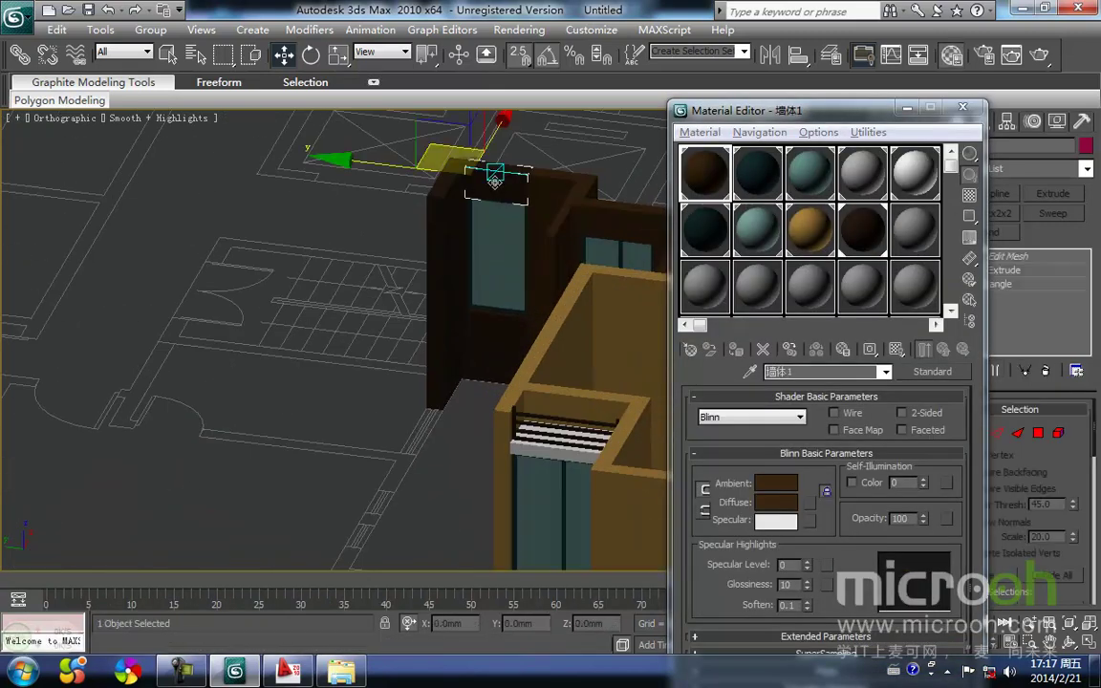
{"action": "left_click", "coordinate": [491, 349], "text": "ctrl"}
{"action": "left_click", "coordinate": [450, 359], "text": "ctrl"}
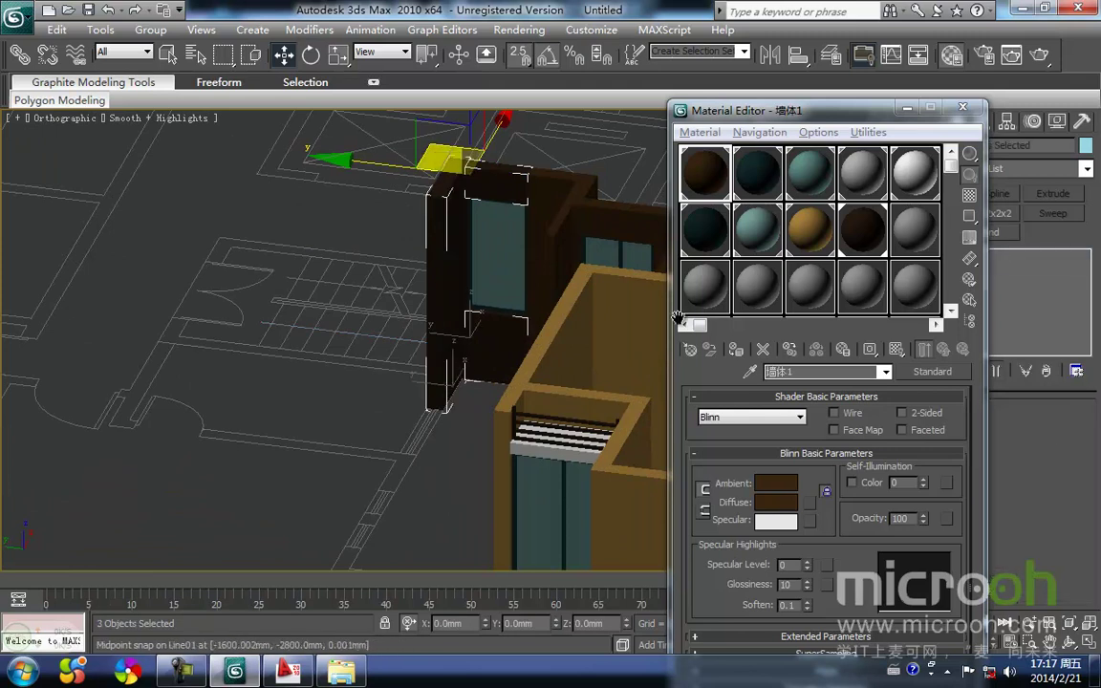
{"action": "left_click", "coordinate": [735, 352]}
{"action": "left_click", "coordinate": [395, 451]}
{"action": "left_click", "coordinate": [947, 65]}
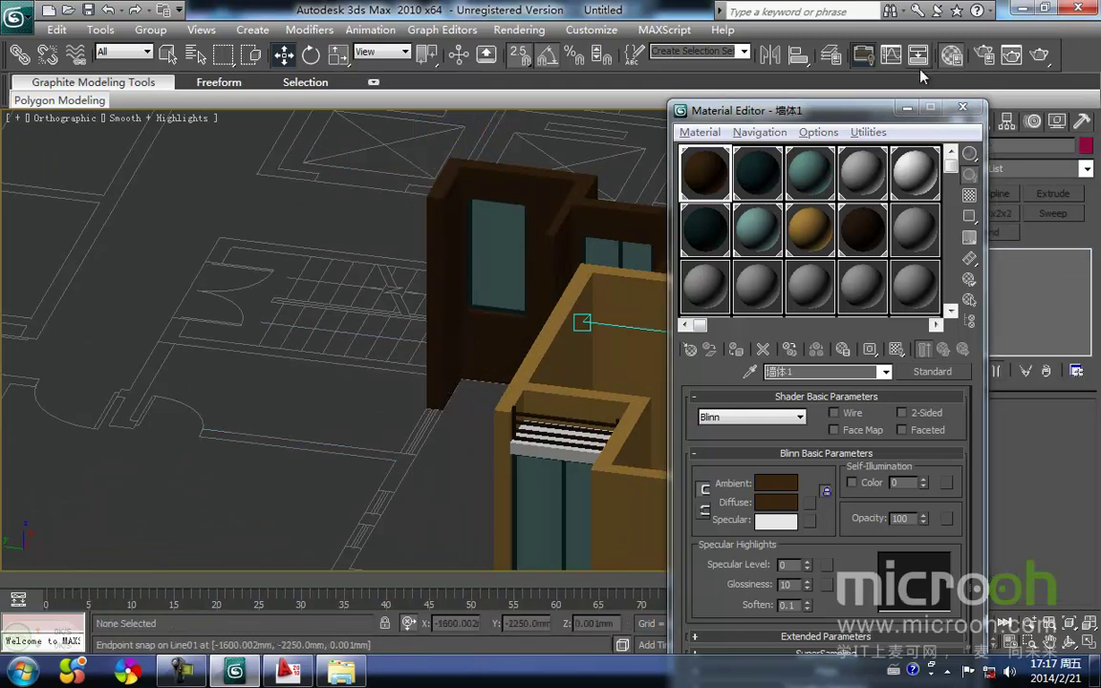
{"action": "left_click", "coordinate": [906, 109]}
Step: Switch to the top view and frame the floor plan area above the finished walls
{"action": "scroll", "coordinate": [458, 216], "scroll_direction": "down", "scroll_amount": 3}
{"action": "key", "text": "t"}
{"action": "key", "text": "z"}
{"action": "scroll", "coordinate": [421, 369], "scroll_direction": "up", "scroll_amount": 5}
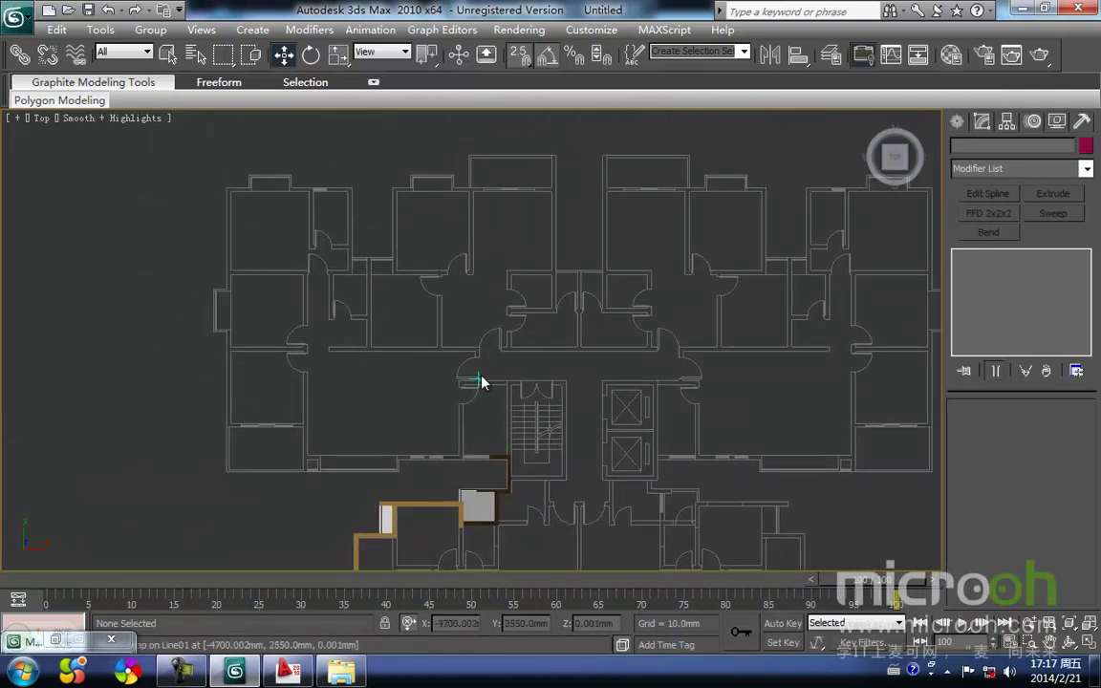
{"action": "middle_click_drag", "start_coordinate": [471, 378], "coordinate": [478, 353]}
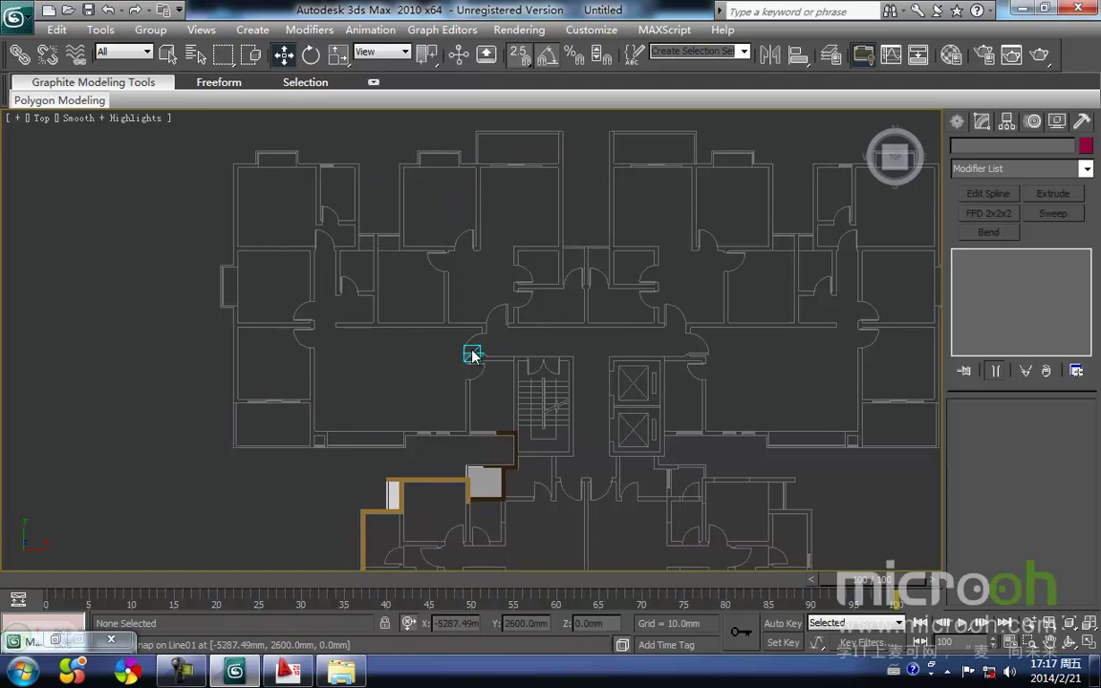